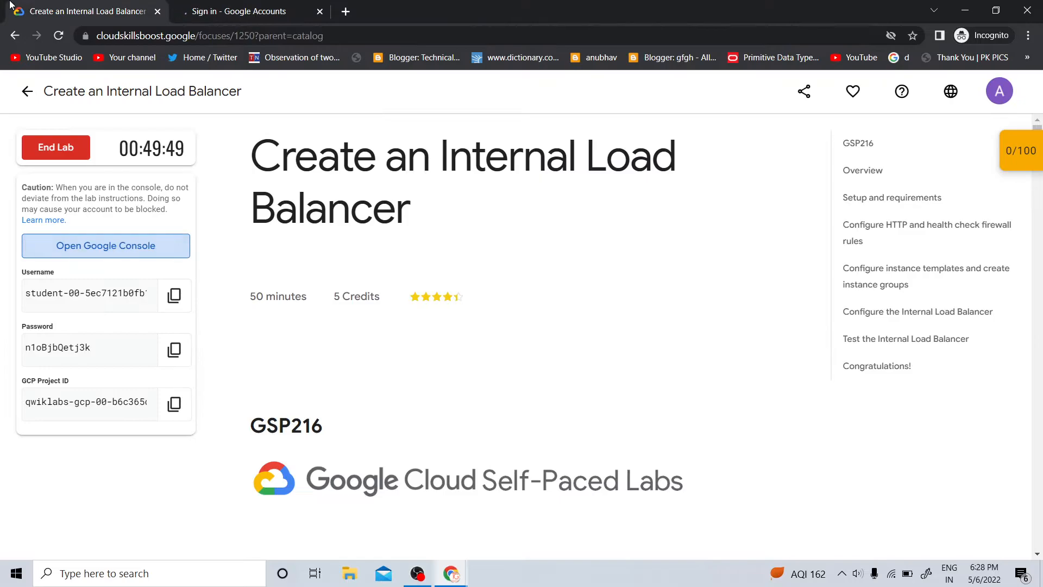
Reopen the Google Console sign-in page from the lab and submit the prefilled student username
{"action": "left_click", "coordinate": [191, 6]}
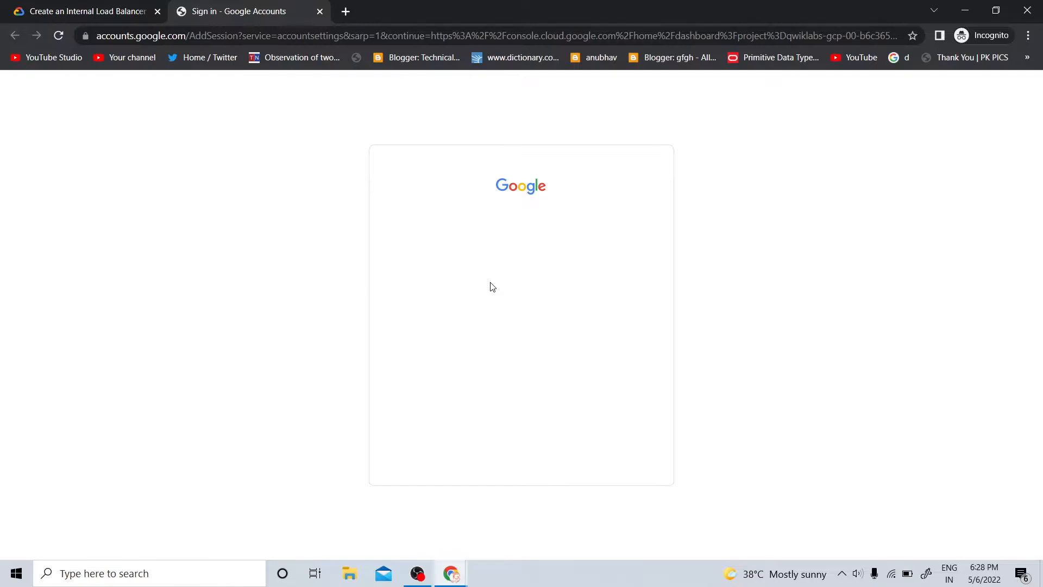
{"action": "left_click", "coordinate": [320, 11]}
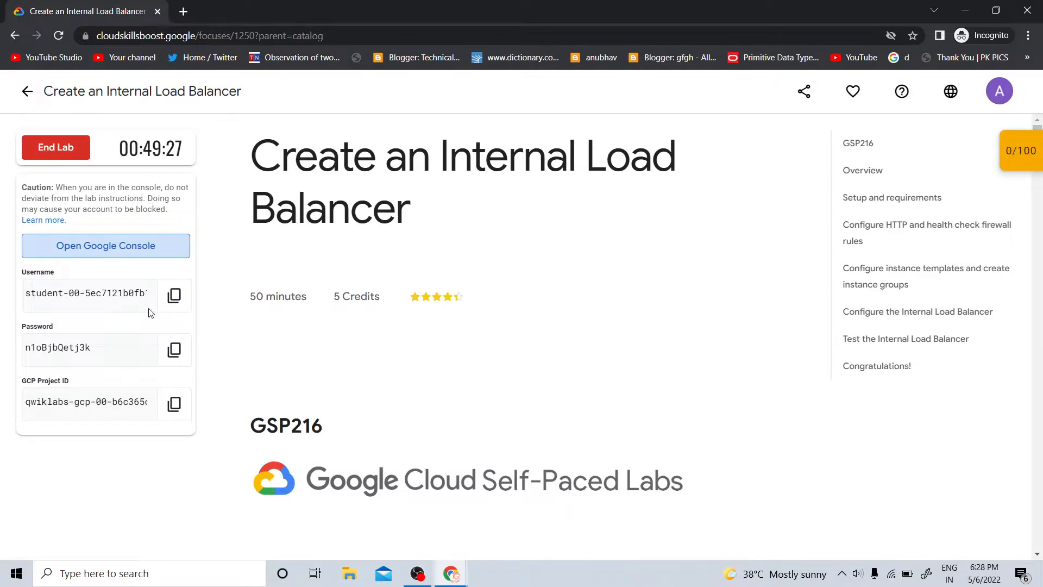
{"action": "left_click", "coordinate": [174, 246]}
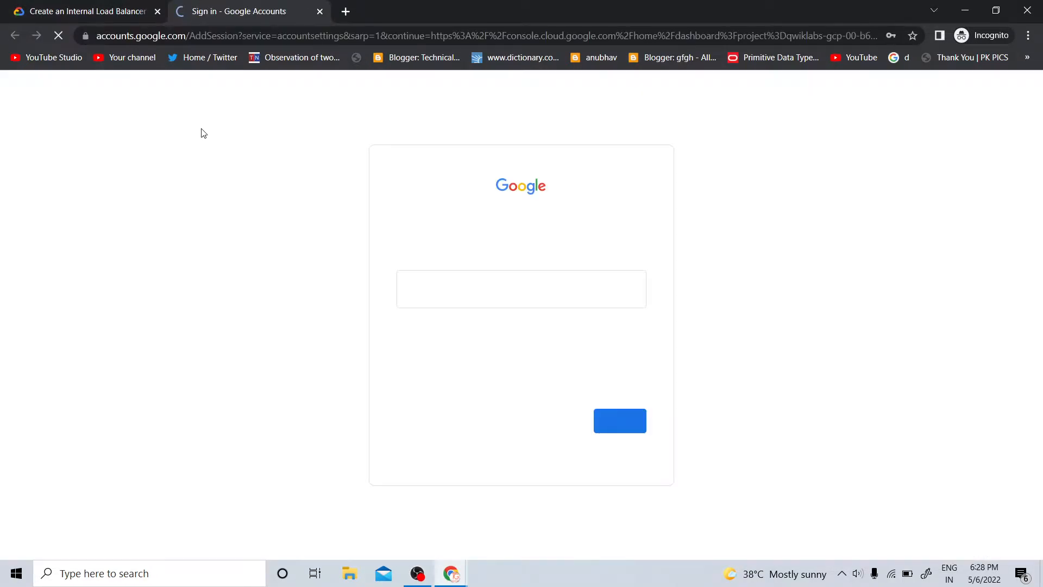
{"action": "left_click", "coordinate": [620, 420]}
Copy the lab account password and submit it on the Google sign-in page
{"action": "left_click", "coordinate": [20, 11]}
{"action": "left_click", "coordinate": [174, 350]}
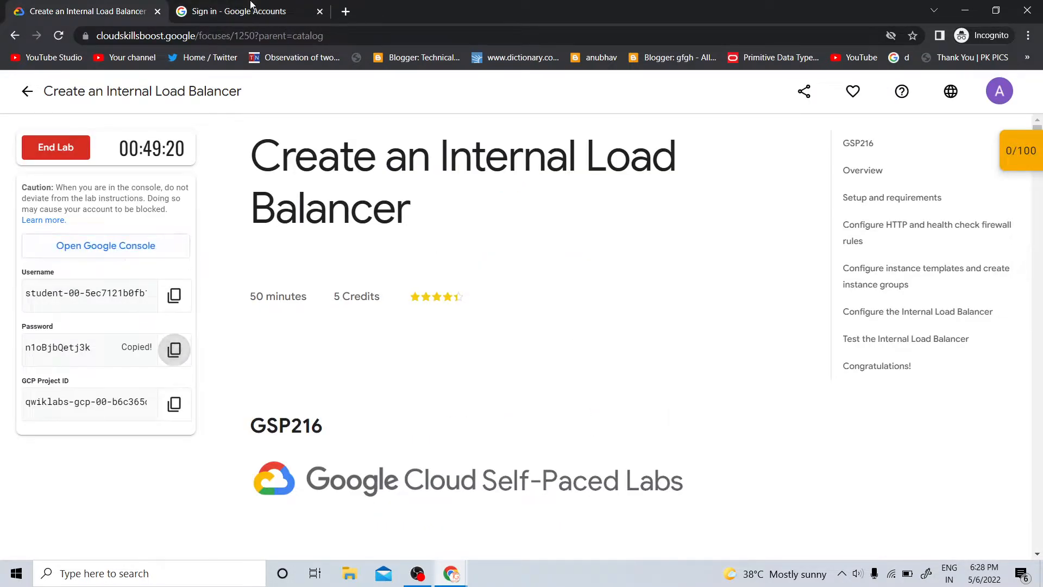
{"action": "left_click", "coordinate": [249, 10]}
{"action": "key", "text": "ctrl+v"}
{"action": "left_click", "coordinate": [619, 389]}
Review the lab checkpoints and read the instructions through the section on exploring the my-internal-app network
{"action": "left_click", "coordinate": [3, 5]}
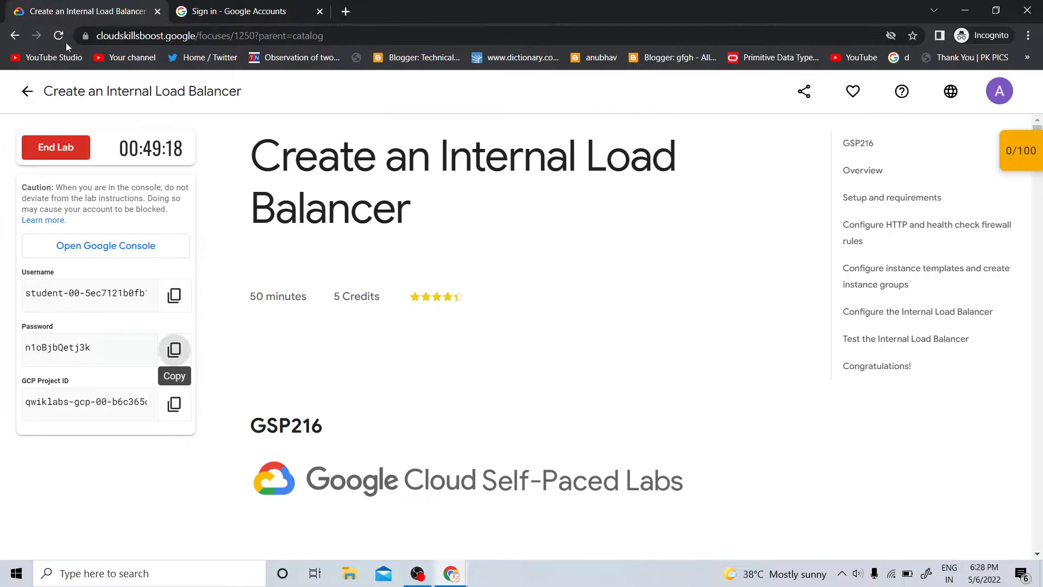
{"action": "scroll", "coordinate": [782, 453], "scroll_direction": "down", "scroll_amount": 7}
{"action": "scroll", "coordinate": [785, 454], "scroll_direction": "down", "scroll_amount": 10}
{"action": "left_click", "coordinate": [1026, 162]}
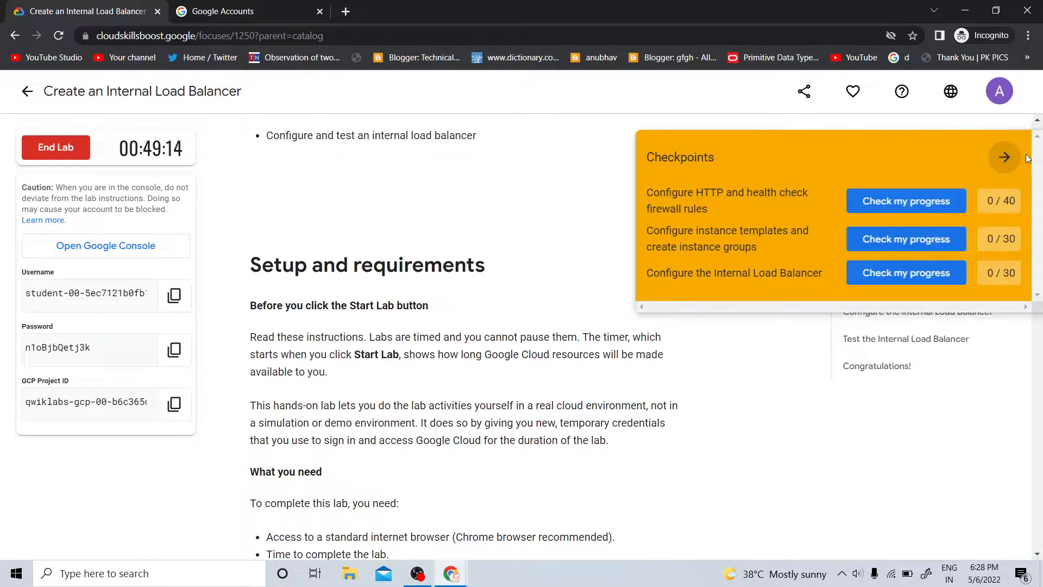
{"action": "left_click", "coordinate": [1021, 163]}
{"action": "scroll", "coordinate": [725, 304], "scroll_direction": "down", "scroll_amount": 12}
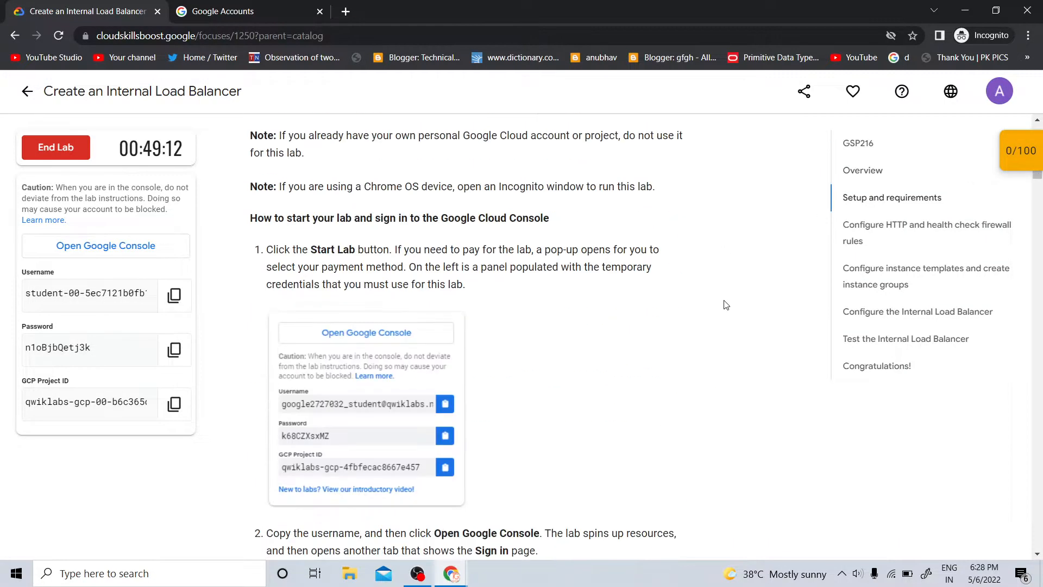
{"action": "scroll", "coordinate": [739, 300], "scroll_direction": "down", "scroll_amount": 20}
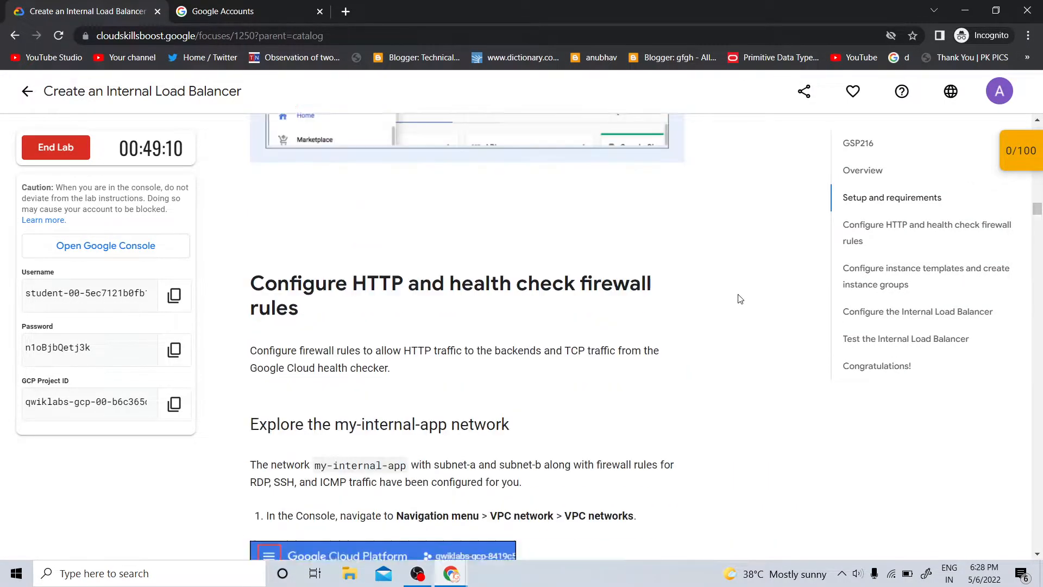
{"action": "scroll", "coordinate": [739, 298], "scroll_direction": "up", "scroll_amount": 10}
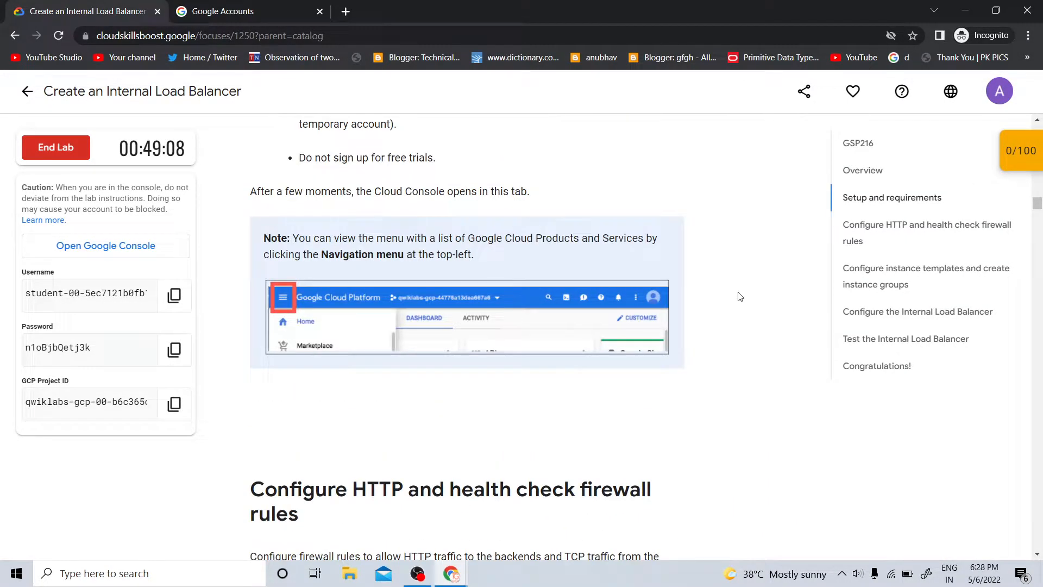
{"action": "scroll", "coordinate": [733, 299], "scroll_direction": "down", "scroll_amount": 8}
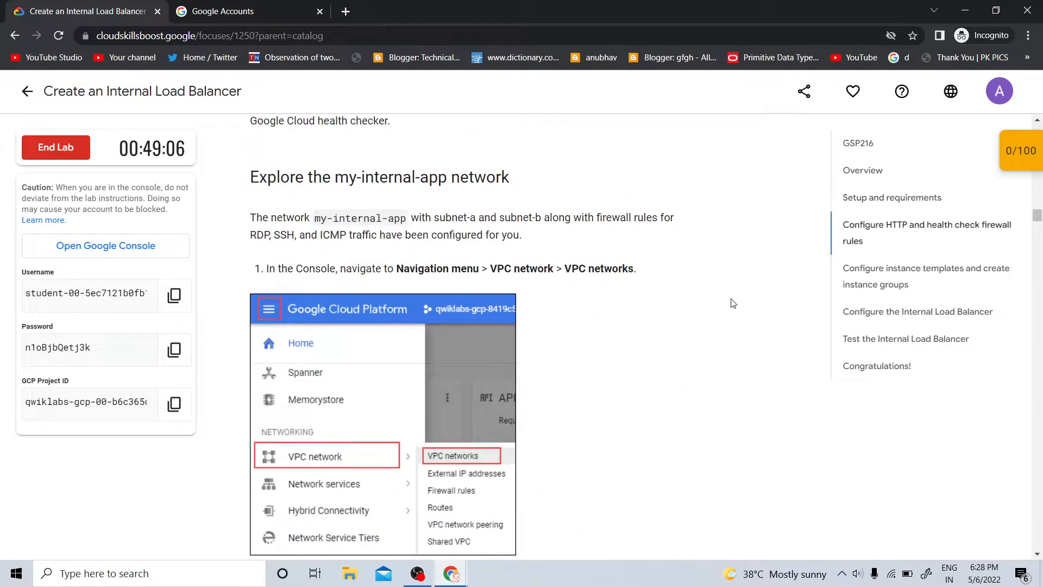
{"action": "scroll", "coordinate": [402, 335], "scroll_direction": "down", "scroll_amount": 4}
Accept the Google terms for the new student account
{"action": "left_click", "coordinate": [237, 4]}
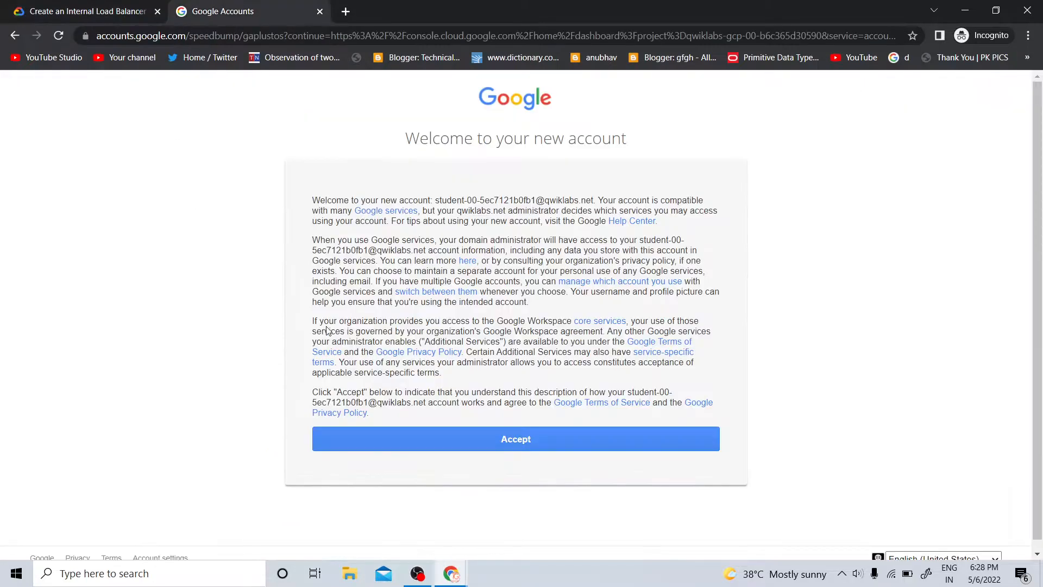
{"action": "left_click", "coordinate": [569, 438]}
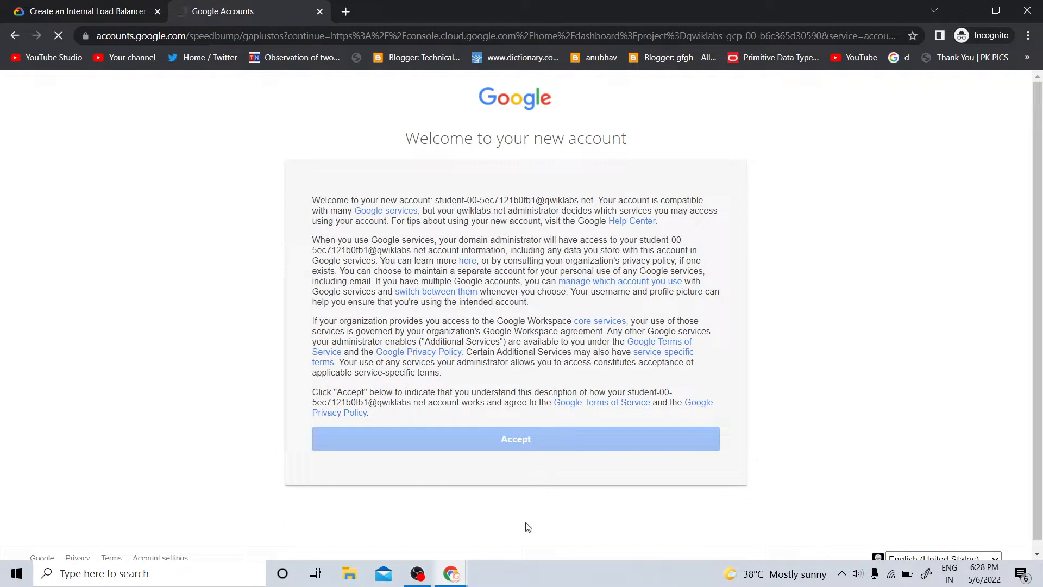
{"action": "left_click", "coordinate": [412, 580]}
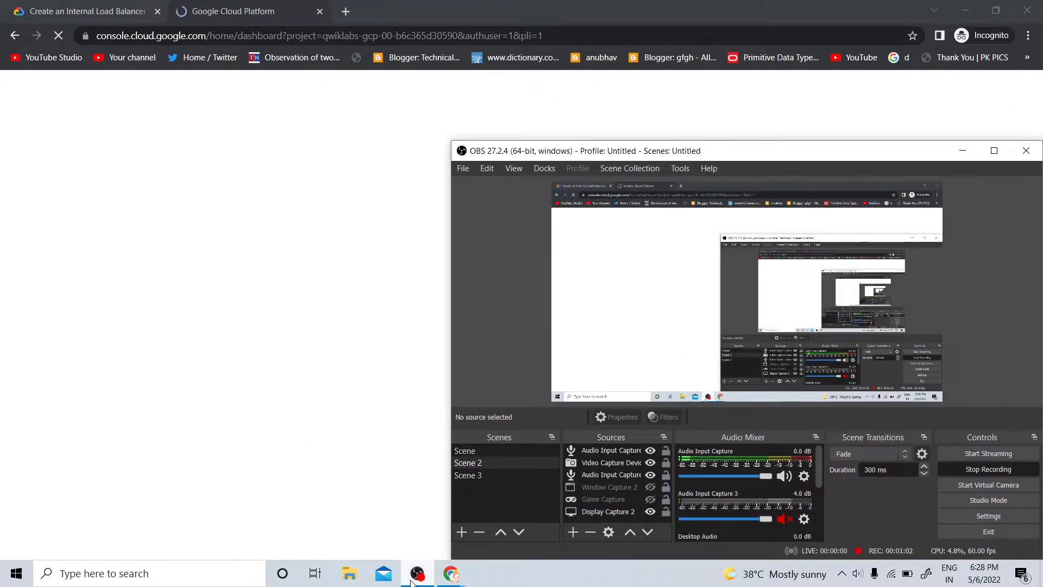
{"action": "scroll", "coordinate": [706, 510], "scroll_direction": "down", "scroll_amount": 3}
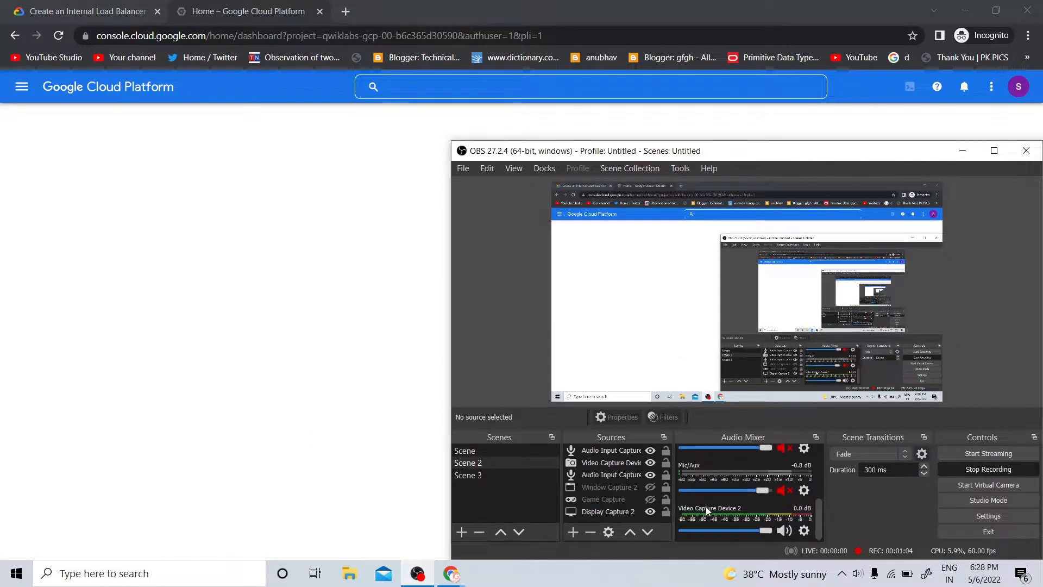
{"action": "scroll", "coordinate": [708, 511], "scroll_direction": "up", "scroll_amount": 3}
{"action": "left_click", "coordinate": [348, 365]}
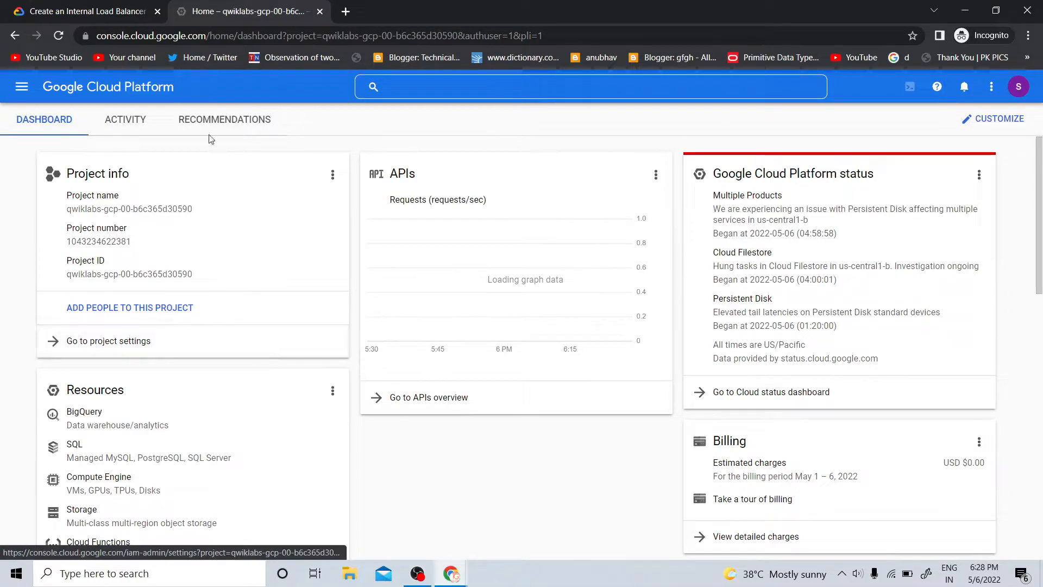
Agree to the Google Cloud Platform Terms of Service with India as the country and continue
{"action": "left_click", "coordinate": [21, 87]}
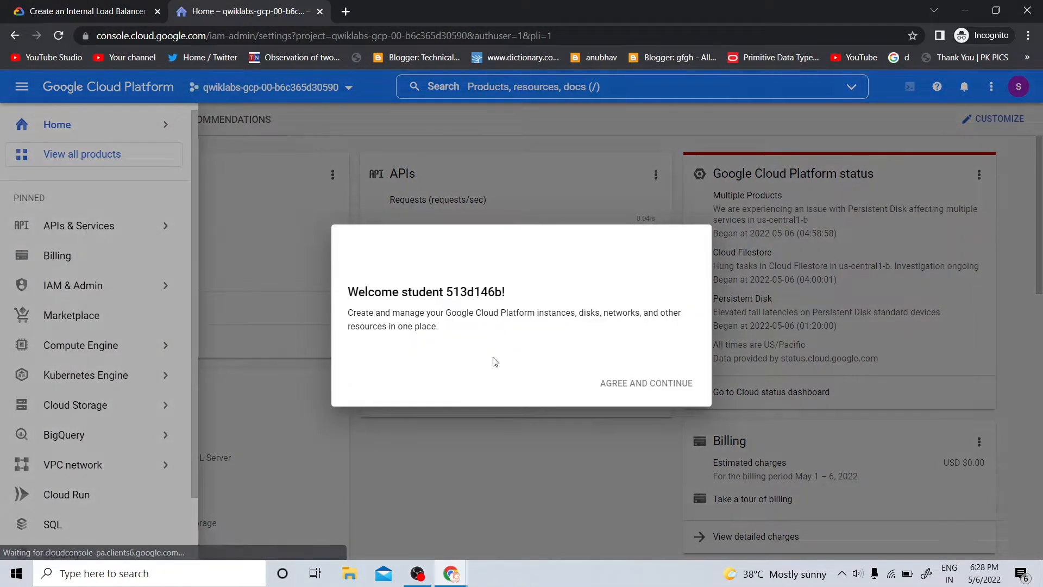
{"action": "left_click", "coordinate": [353, 375]}
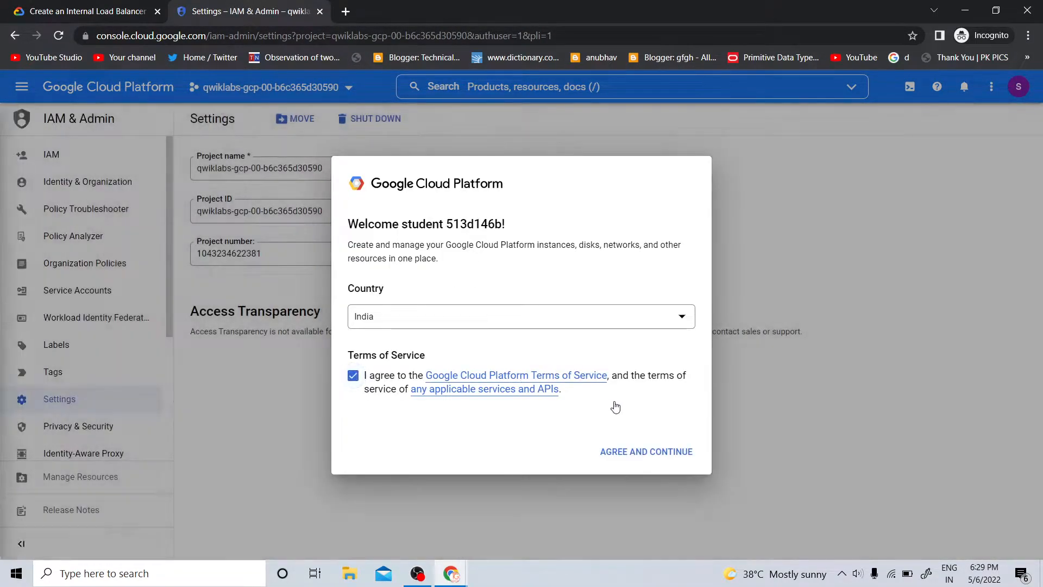
{"action": "left_click", "coordinate": [669, 451]}
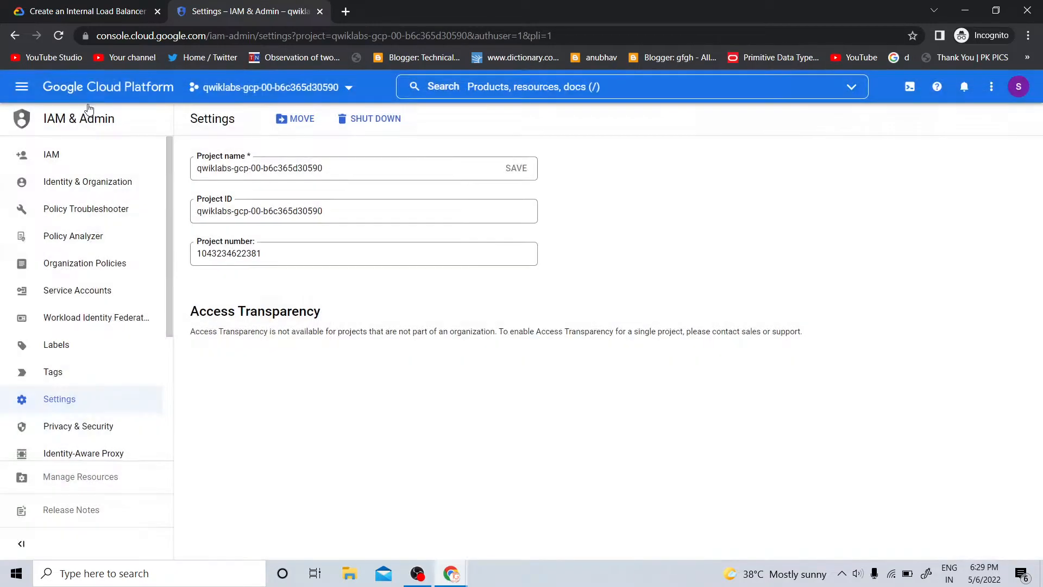
Open the VPC networks page of the project
{"action": "left_click", "coordinate": [22, 86]}
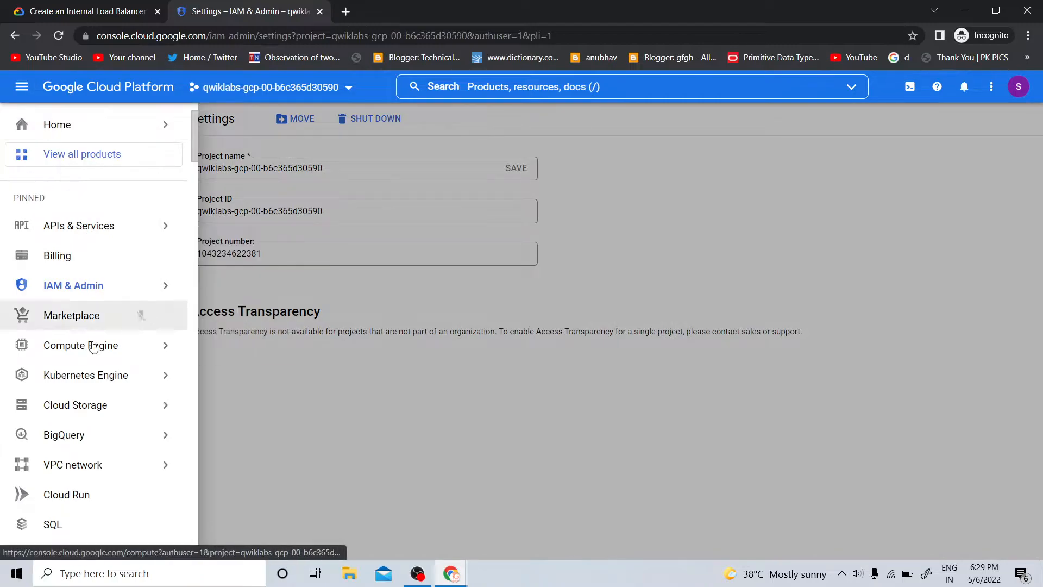
{"action": "mouse_move", "coordinate": [112, 468]}
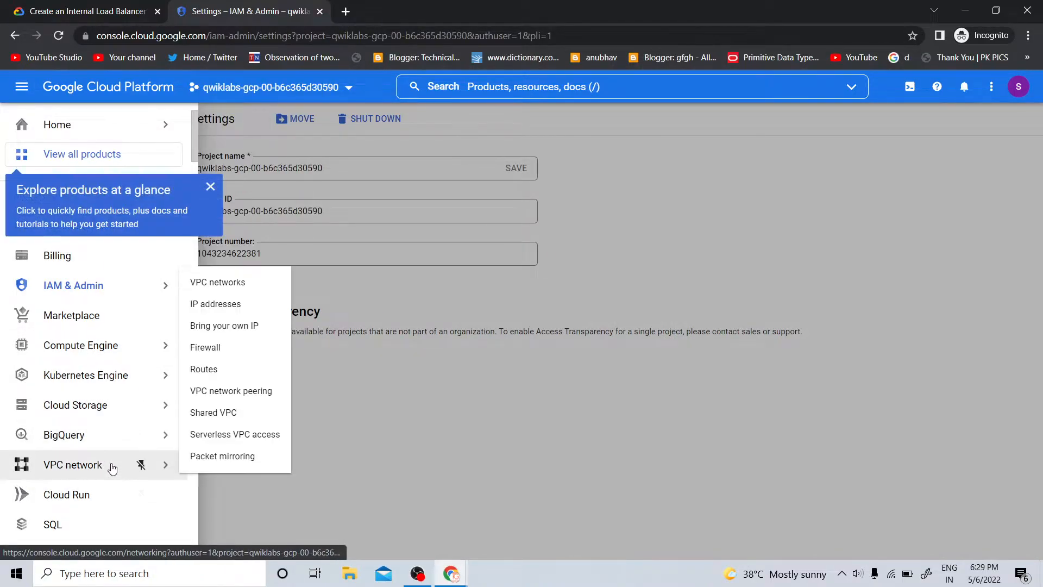
{"action": "left_click", "coordinate": [249, 288]}
Examine the my-internal-app network and its subnets subnet-a and subnet-b in the VPC networks list against the lab instructions
{"action": "key", "text": "ctrl+shift+Tab"}
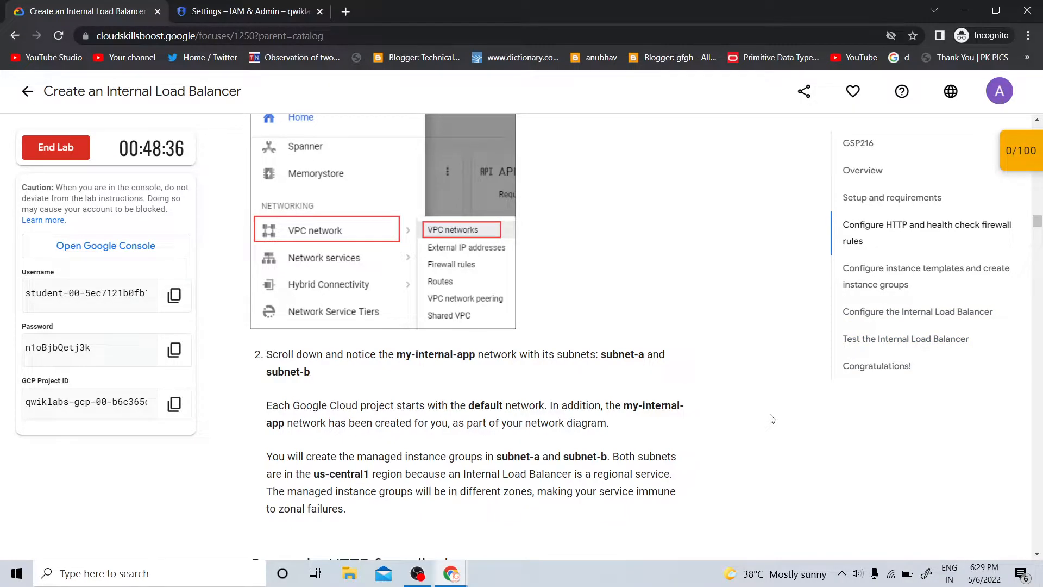
{"action": "scroll", "coordinate": [772, 418], "scroll_direction": "down", "scroll_amount": 4}
{"action": "scroll", "coordinate": [772, 419], "scroll_direction": "down", "scroll_amount": 4}
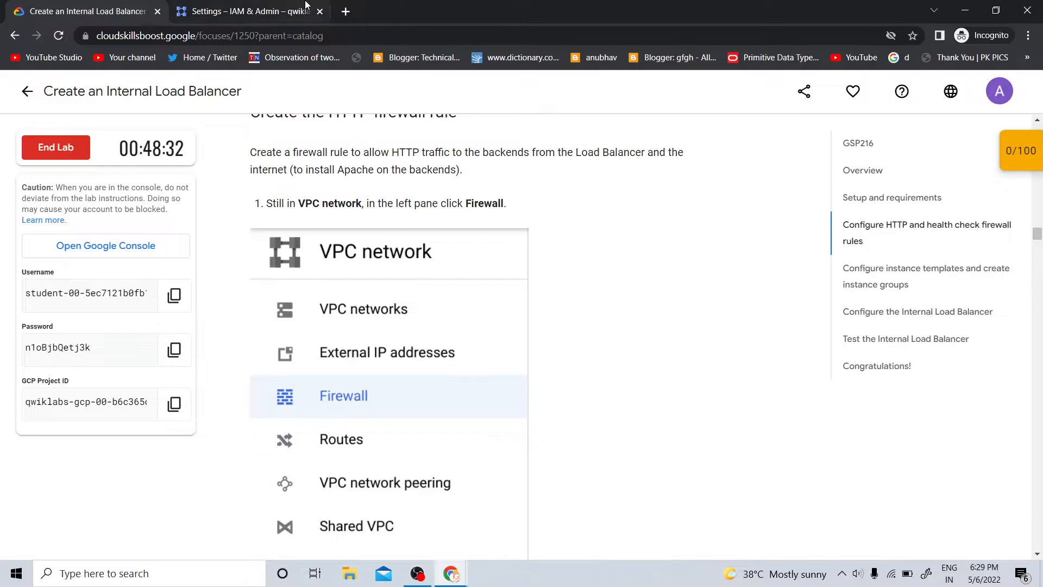
{"action": "left_click", "coordinate": [255, 11]}
{"action": "scroll", "coordinate": [448, 388], "scroll_direction": "down", "scroll_amount": 10}
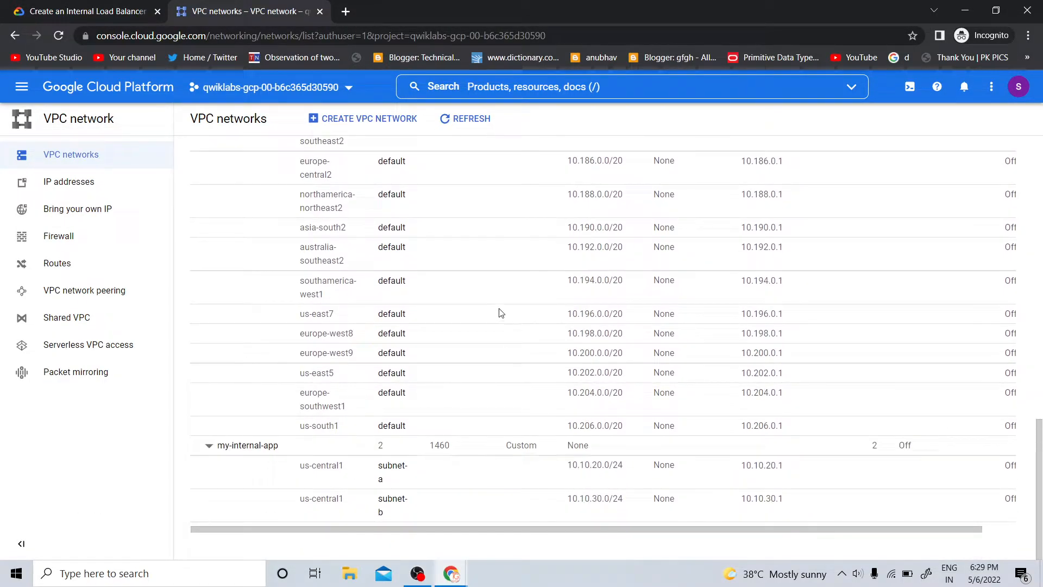
{"action": "scroll", "coordinate": [500, 312], "scroll_direction": "up", "scroll_amount": 12}
{"action": "left_click", "coordinate": [2, 4]}
{"action": "scroll", "coordinate": [734, 459], "scroll_direction": "up", "scroll_amount": 2}
{"action": "scroll", "coordinate": [734, 459], "scroll_direction": "up", "scroll_amount": 6}
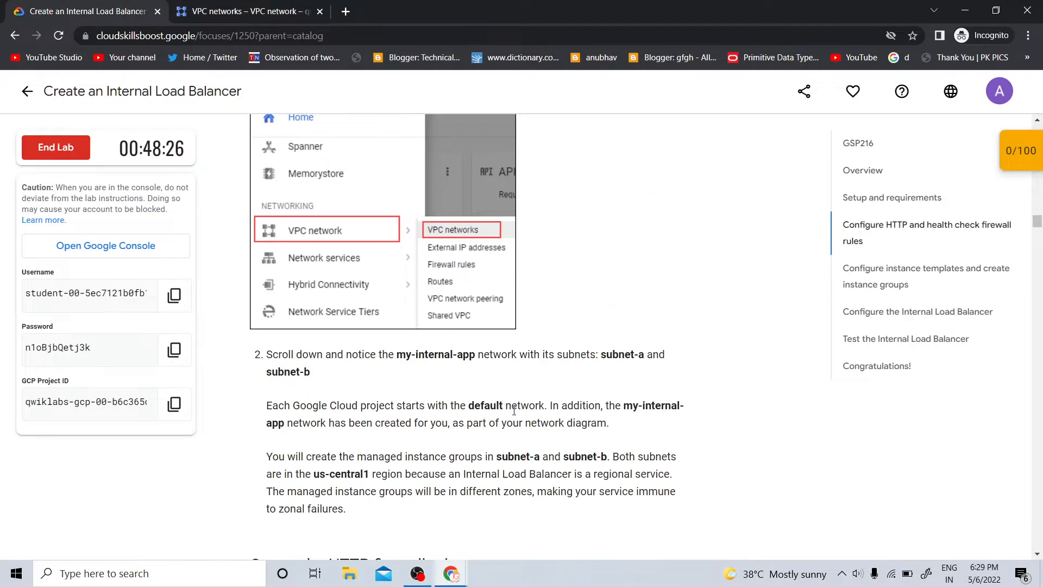
{"action": "left_click", "coordinate": [248, 11]}
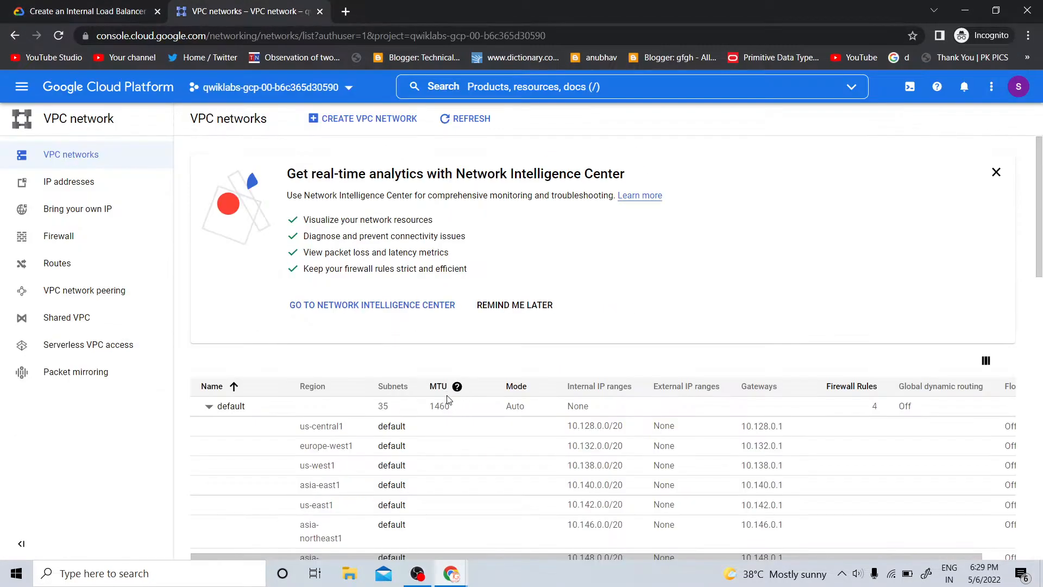
{"action": "scroll", "coordinate": [317, 408], "scroll_direction": "down", "scroll_amount": 4}
{"action": "scroll", "coordinate": [383, 417], "scroll_direction": "down", "scroll_amount": 10}
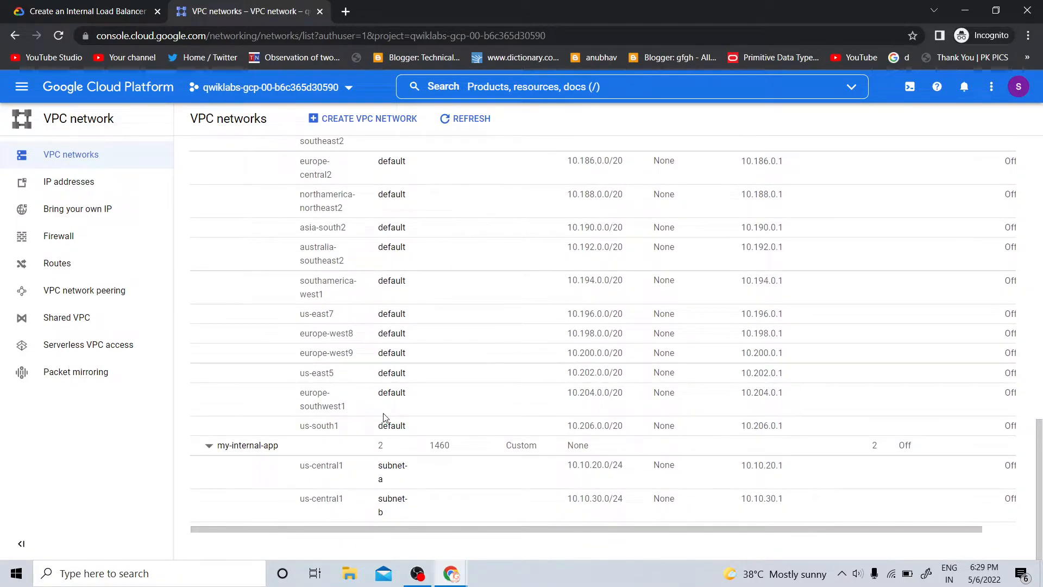
{"action": "scroll", "coordinate": [384, 417], "scroll_direction": "up", "scroll_amount": 4}
{"action": "scroll", "coordinate": [374, 417], "scroll_direction": "up", "scroll_amount": 4}
{"action": "scroll", "coordinate": [376, 417], "scroll_direction": "up", "scroll_amount": 6}
Find the HTTP firewall rule instructions in the lab and open the VPC network's Firewall page
{"action": "left_click", "coordinate": [1, 4]}
{"action": "scroll", "coordinate": [869, 394], "scroll_direction": "down", "scroll_amount": 7}
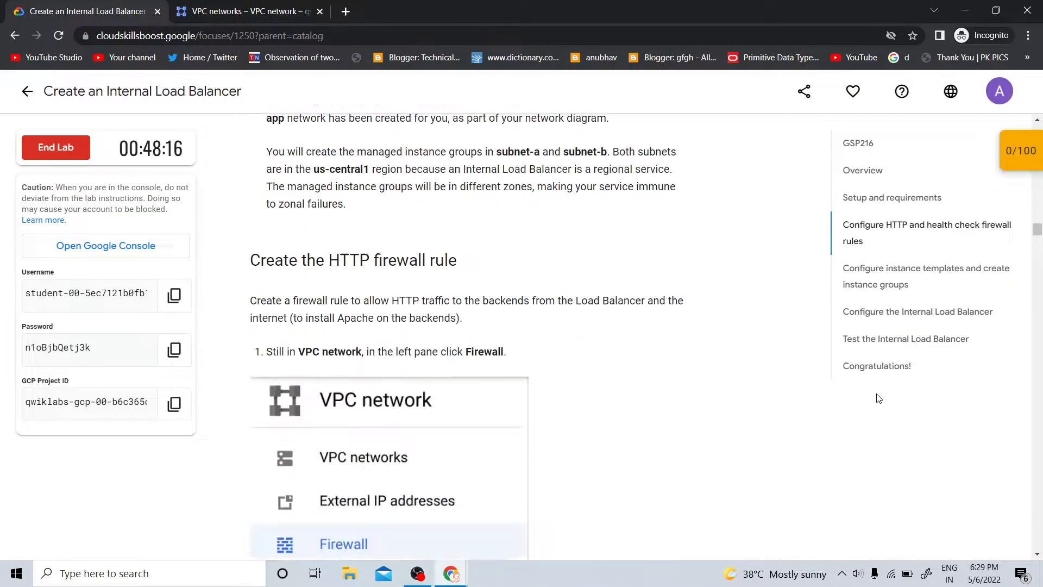
{"action": "left_click", "coordinate": [298, 4]}
{"action": "left_click", "coordinate": [77, 240]}
Examine the app-allow-icmp and app-allow-ssh-rdp rules in the firewall list against the lab's instructions for the HTTP rule
{"action": "left_click", "coordinate": [2, 5]}
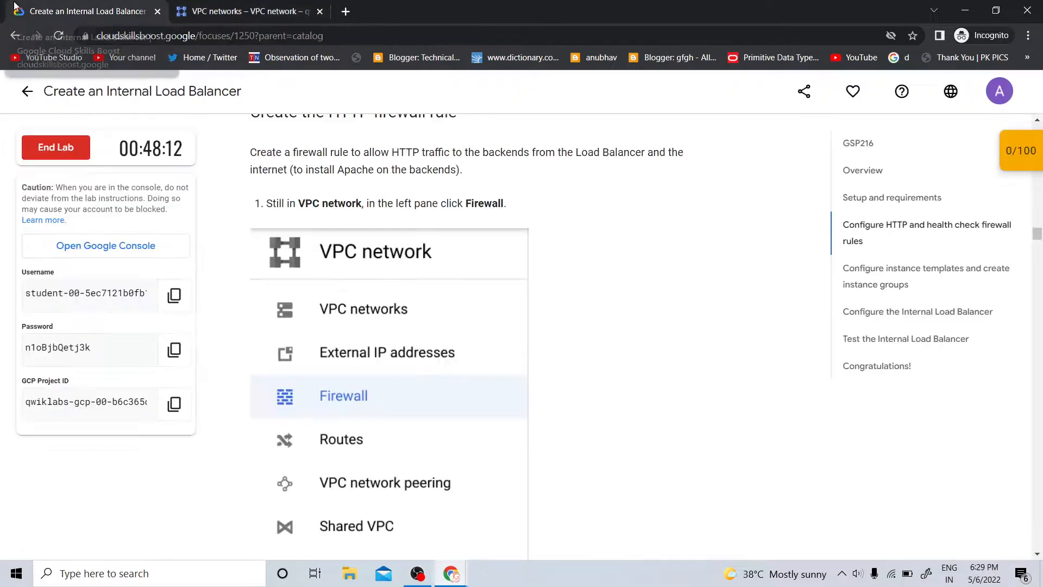
{"action": "scroll", "coordinate": [701, 350], "scroll_direction": "down", "scroll_amount": 7}
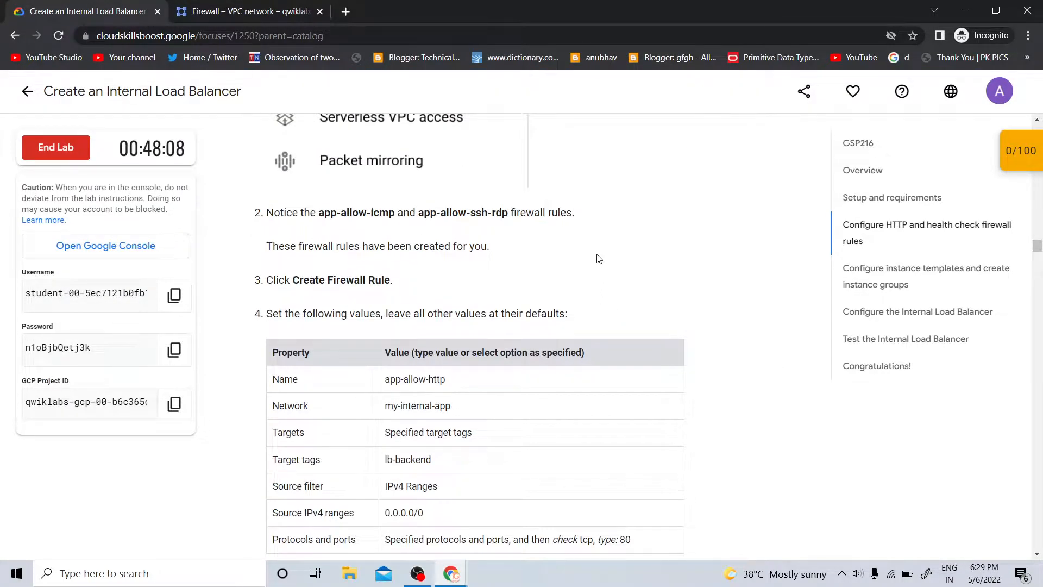
{"action": "left_click", "coordinate": [247, 11]}
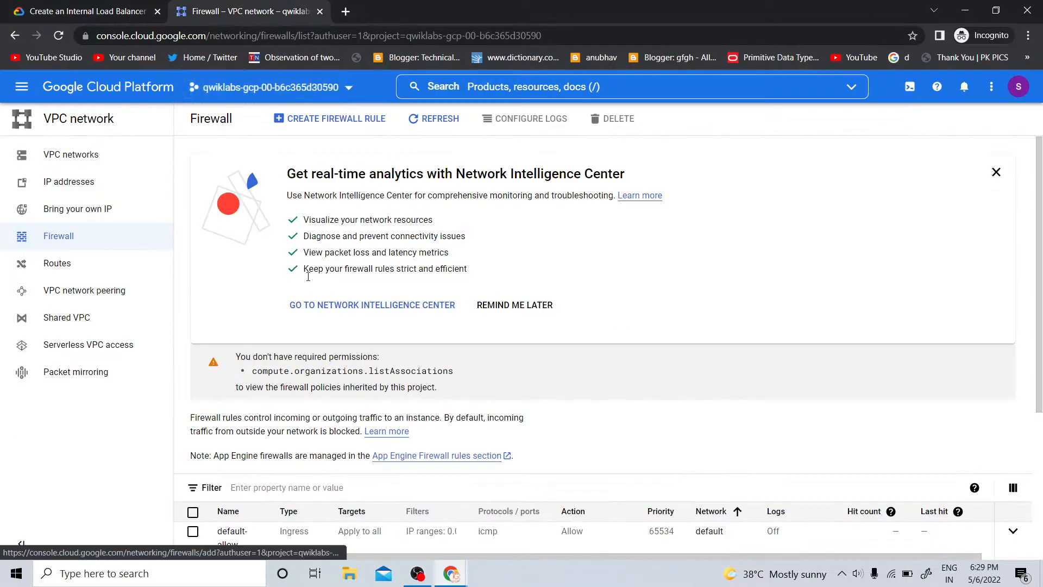
{"action": "scroll", "coordinate": [369, 316], "scroll_direction": "down", "scroll_amount": 4}
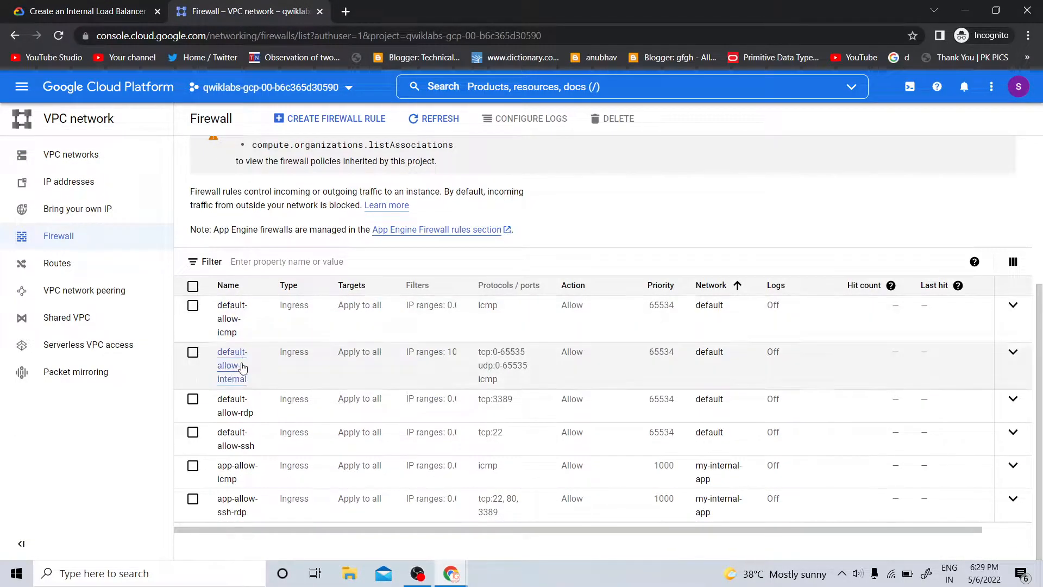
{"action": "key", "text": "ctrl+Tab"}
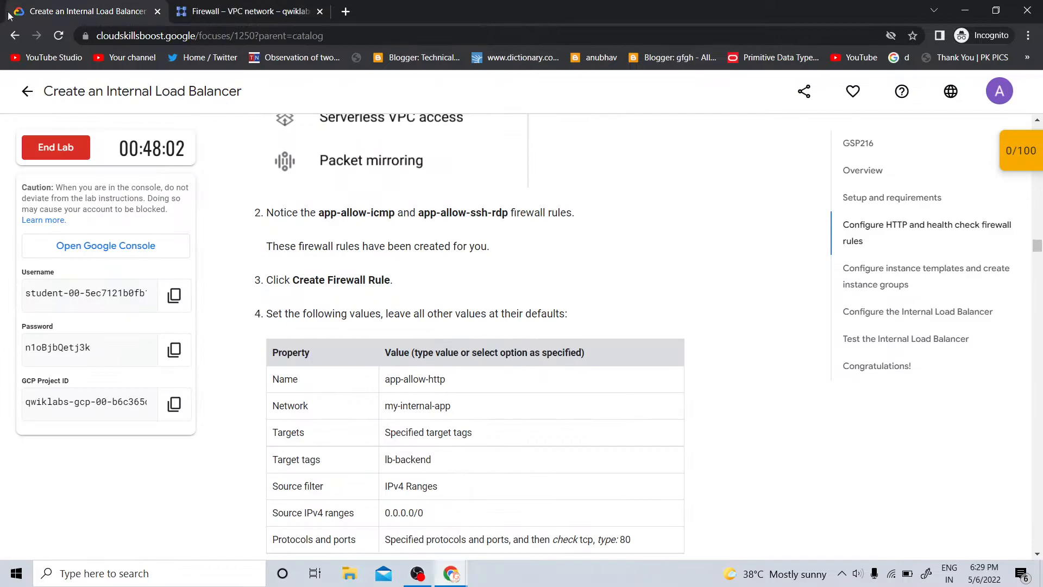
{"action": "left_click", "coordinate": [263, 6]}
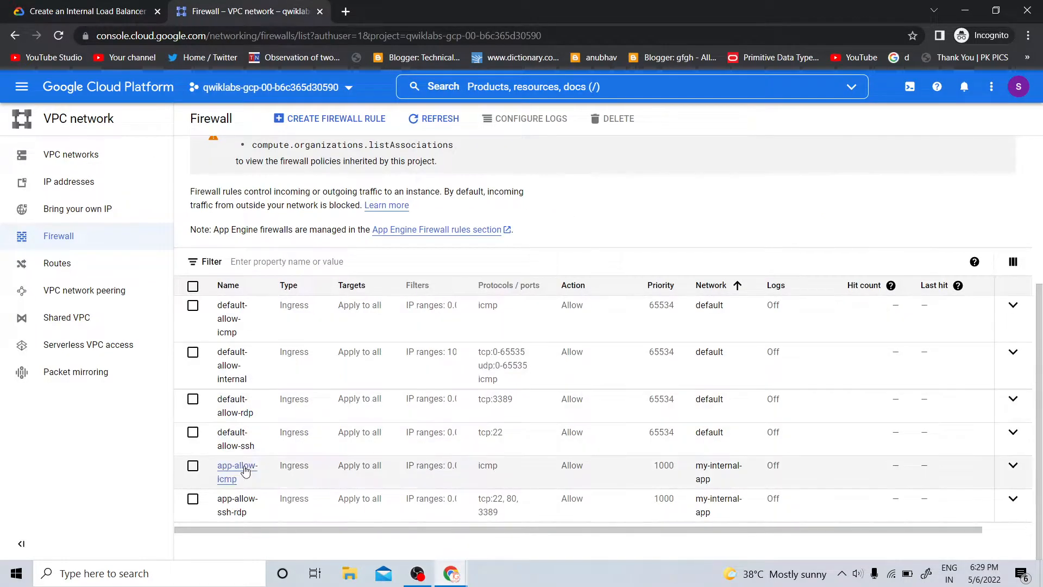
{"action": "left_click", "coordinate": [3, 6]}
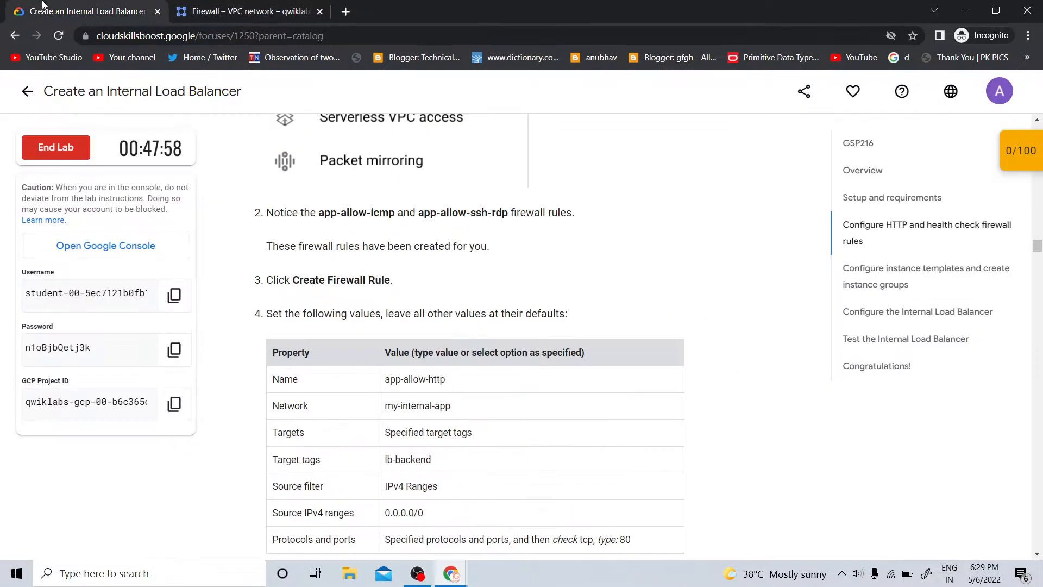
{"action": "left_click", "coordinate": [281, 5]}
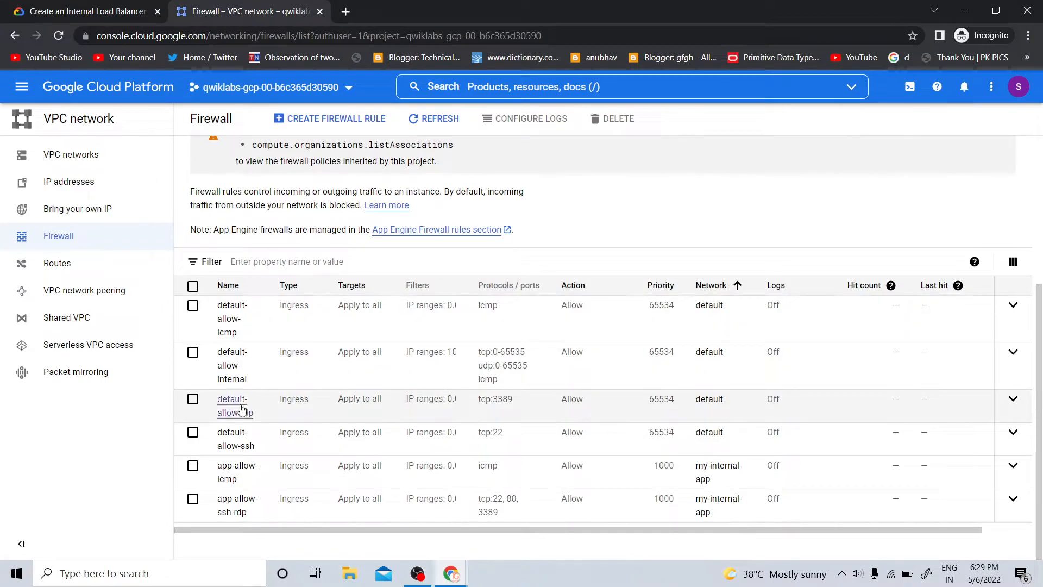
Check the lab's instructions for the HTTP firewall rule and start creating a firewall rule in the console
{"action": "left_click", "coordinate": [1, 5]}
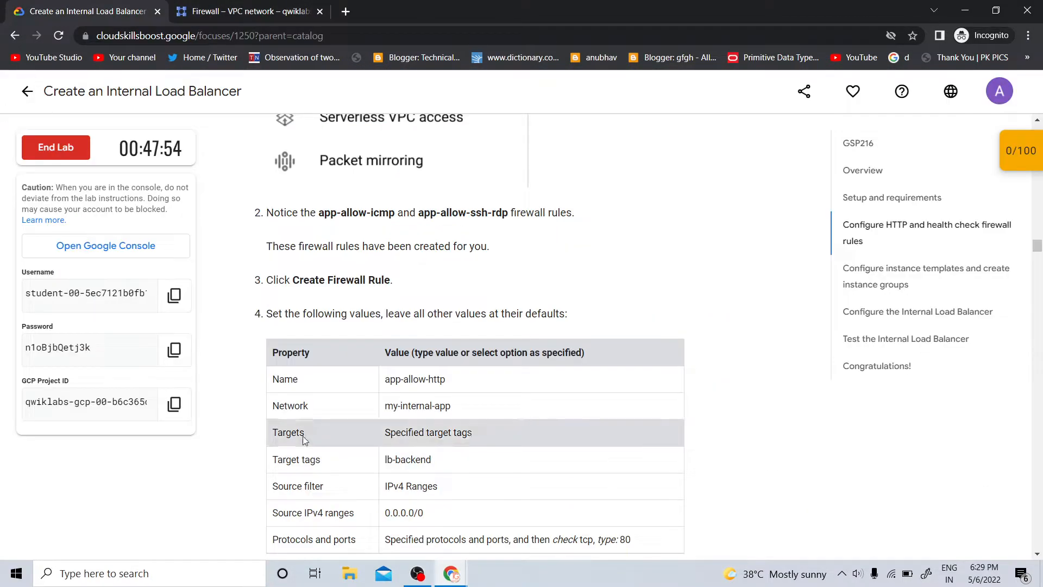
{"action": "left_click", "coordinate": [302, 7]}
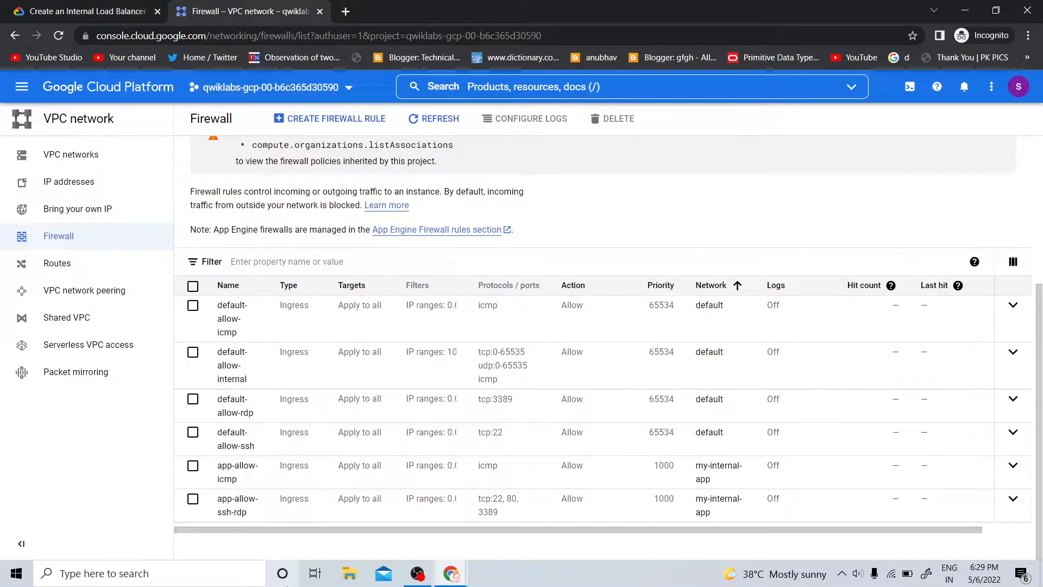
{"action": "left_click", "coordinate": [3, 6]}
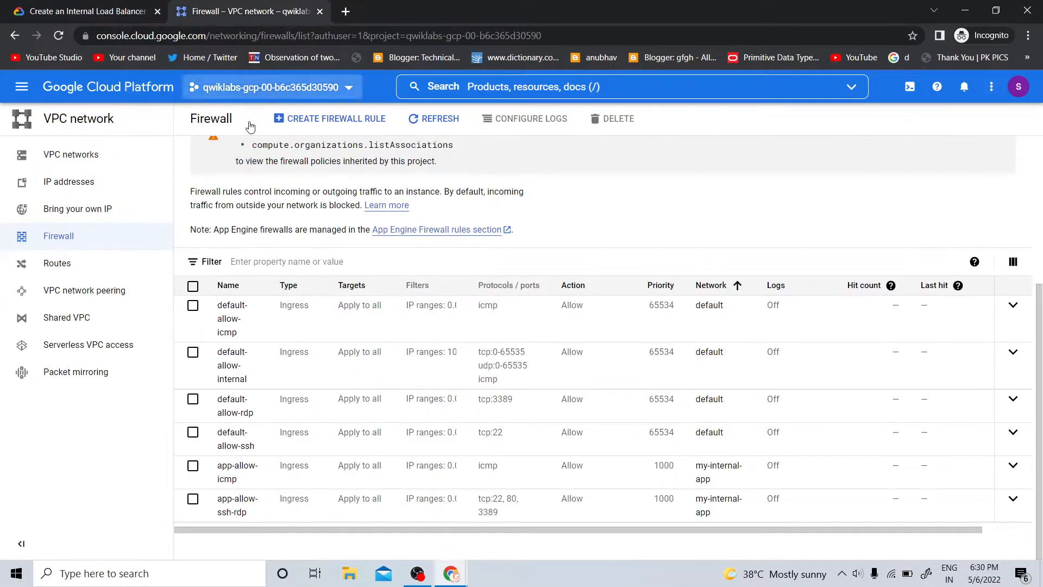
{"action": "left_click", "coordinate": [253, 11]}
{"action": "left_click", "coordinate": [61, 9]}
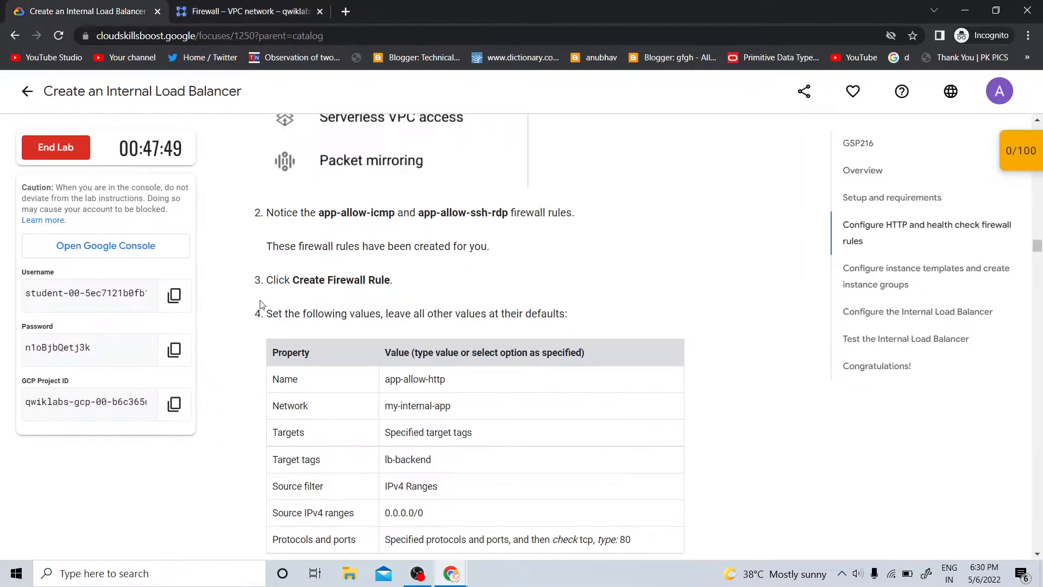
Copy the name app-allow-http from the lab's table and enter it as the new firewall rule's name
{"action": "triple_click", "coordinate": [417, 378]}
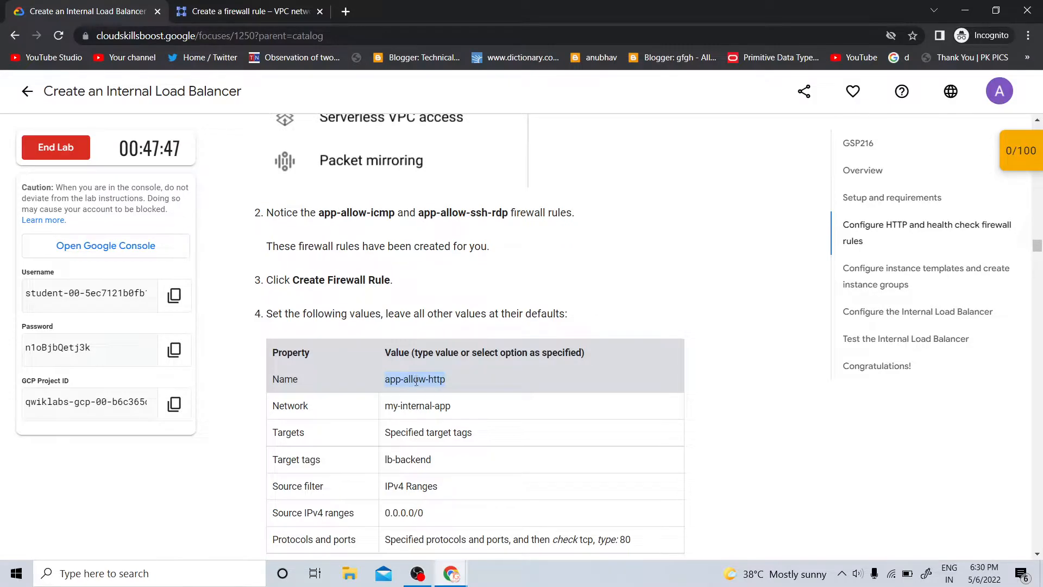
{"action": "key", "text": "ctrl+c"}
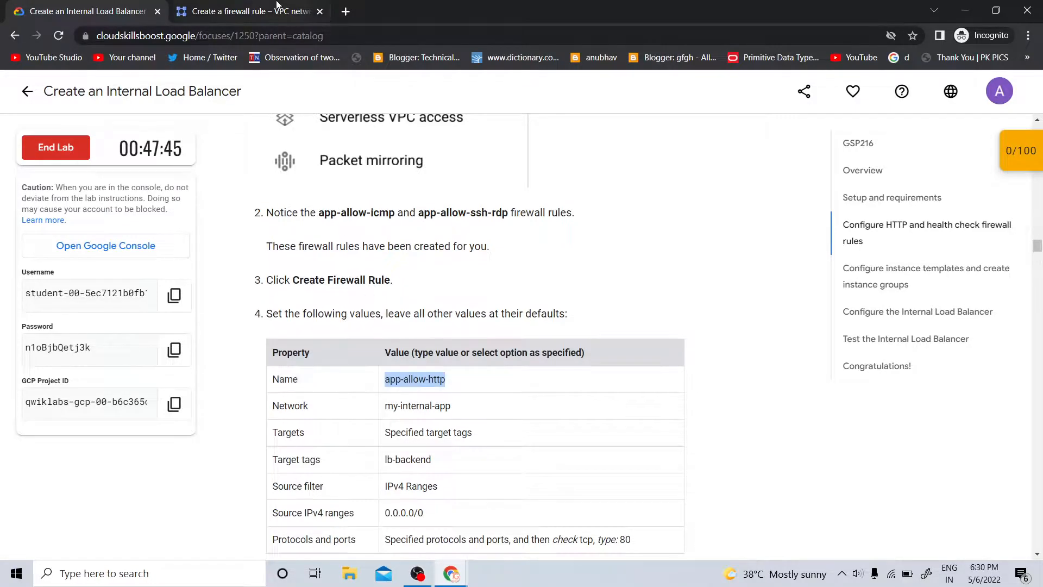
{"action": "left_click", "coordinate": [252, 11]}
{"action": "key", "text": "ctrl+v"}
Set the network of the app-allow-http rule to my-internal-app, as the lab specifies
{"action": "key", "text": "ctrl+shift+Tab"}
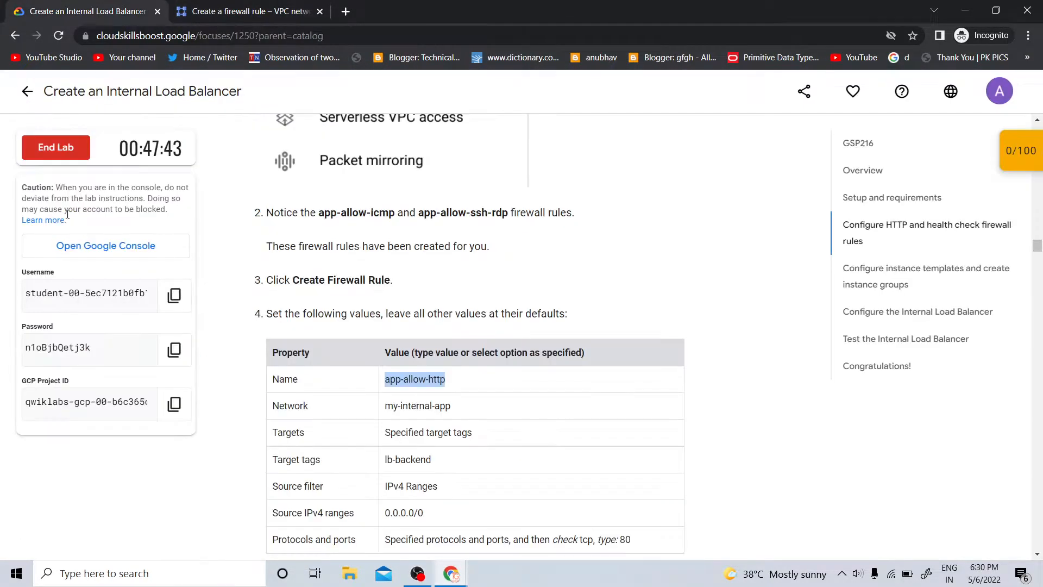
{"action": "left_click", "coordinate": [252, 11]}
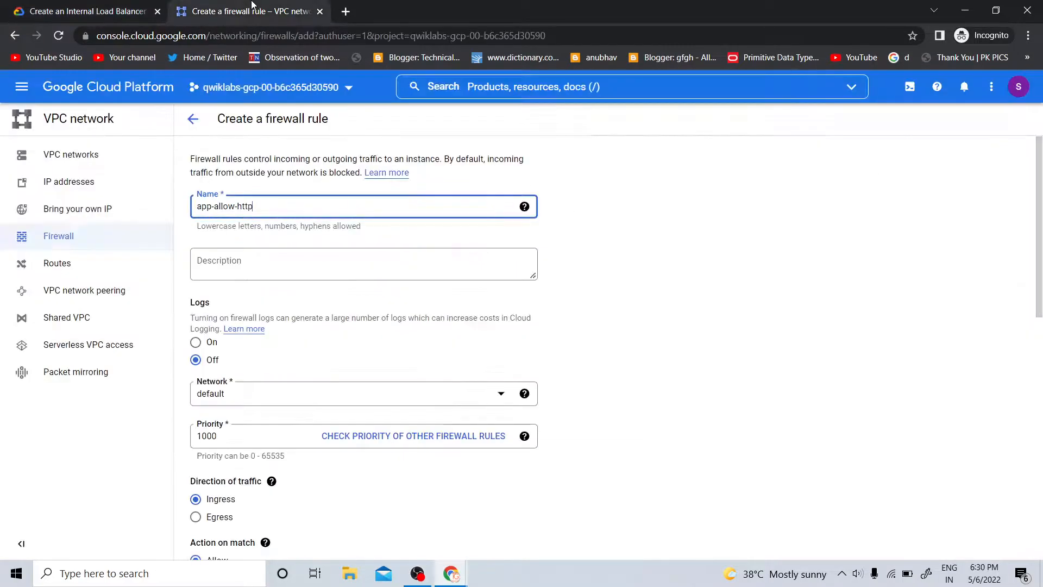
{"action": "left_click", "coordinate": [235, 390]}
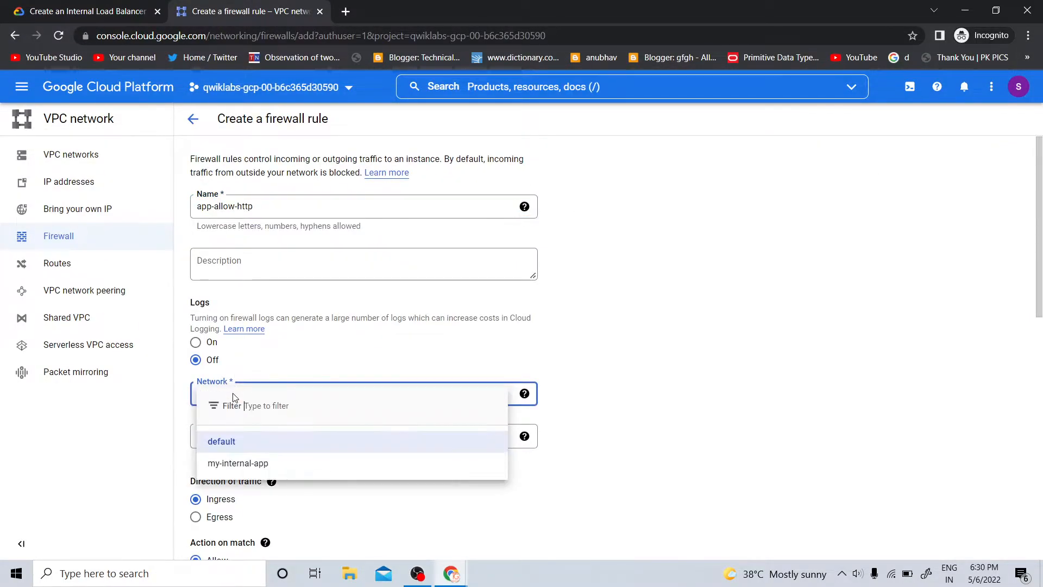
{"action": "left_click", "coordinate": [239, 460]}
Copy lb-backend from the lab's table and add it as the target tag of the app-allow-http rule
{"action": "key", "text": "ctrl+shift+Tab"}
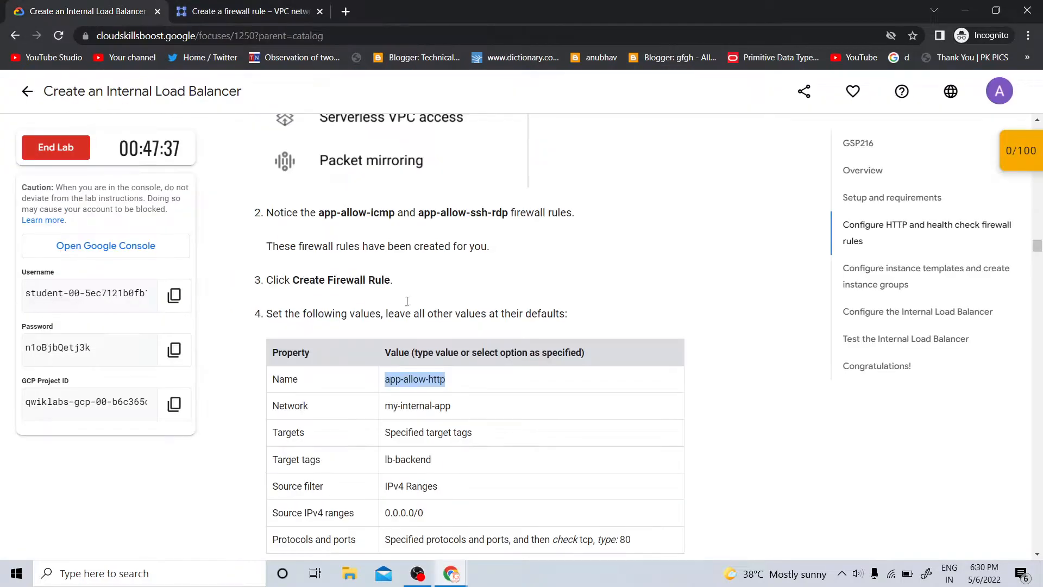
{"action": "double_click", "coordinate": [411, 460]}
{"action": "key", "text": "ctrl+Tab"}
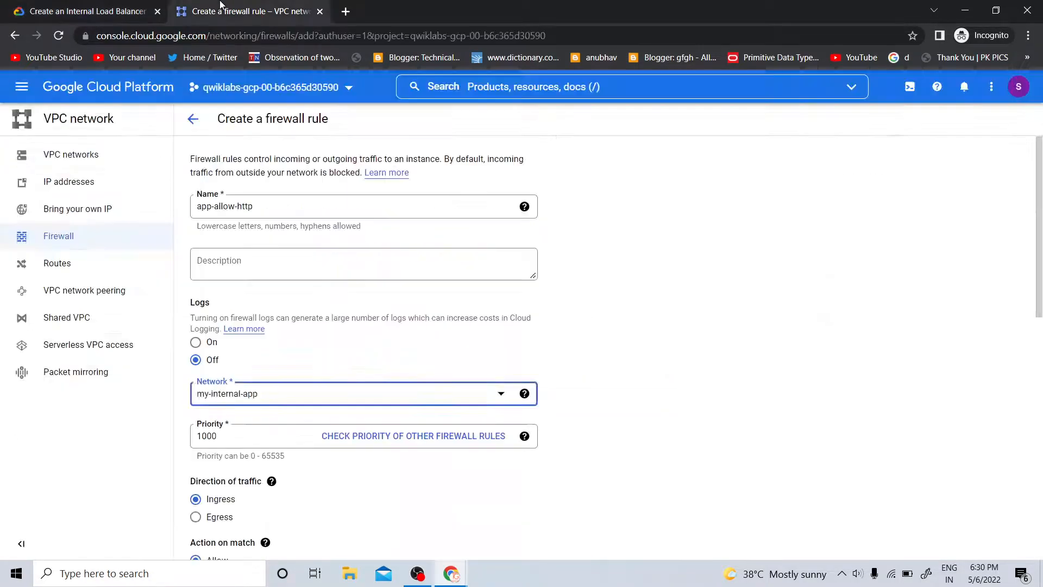
{"action": "scroll", "coordinate": [255, 394], "scroll_direction": "down", "scroll_amount": 4}
{"action": "left_click", "coordinate": [249, 426]}
{"action": "key", "text": "ctrl+v"}
Copy 0.0.0.0/0 from the lab's table and enter it as the source IPv4 range of the app-allow-http rule
{"action": "left_click", "coordinate": [3, 6]}
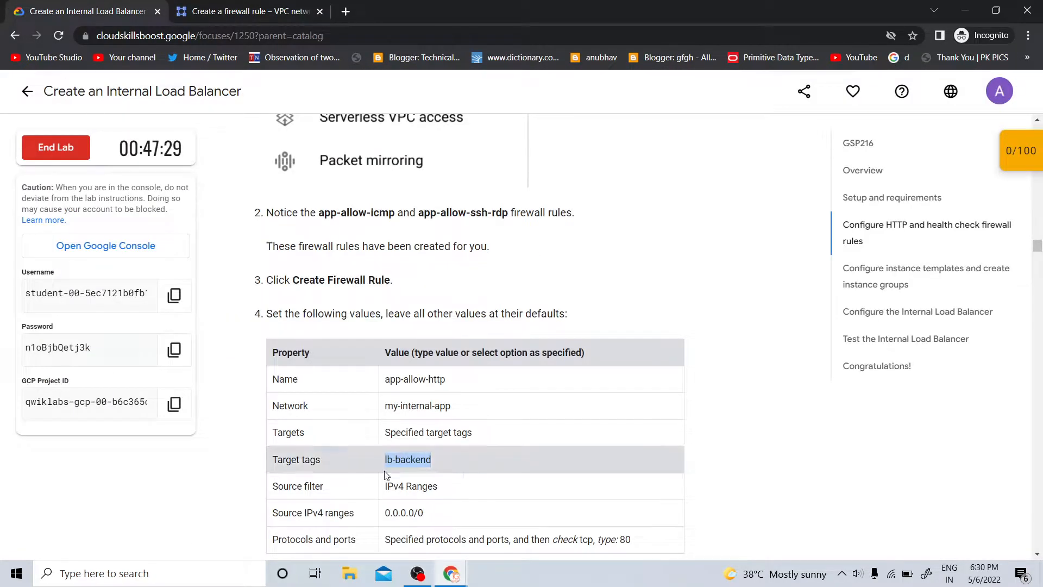
{"action": "left_click_drag", "start_coordinate": [384, 513], "coordinate": [411, 515]}
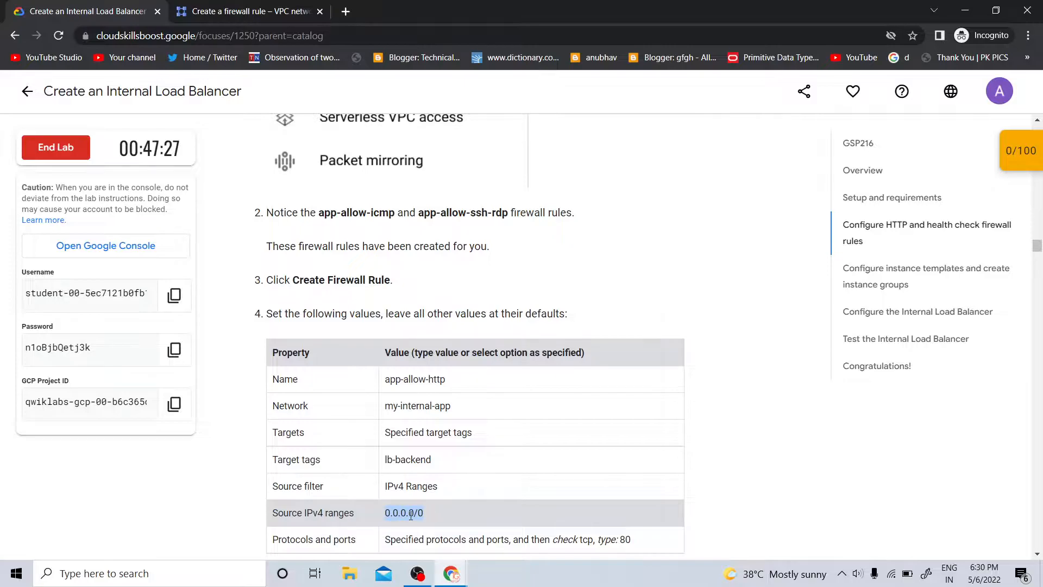
{"action": "key", "text": "ctrl+Tab"}
{"action": "scroll", "coordinate": [268, 305], "scroll_direction": "down", "scroll_amount": 4}
{"action": "left_click", "coordinate": [269, 305]}
{"action": "left_click", "coordinate": [2, 5]}
{"action": "scroll", "coordinate": [415, 308], "scroll_direction": "down", "scroll_amount": 4}
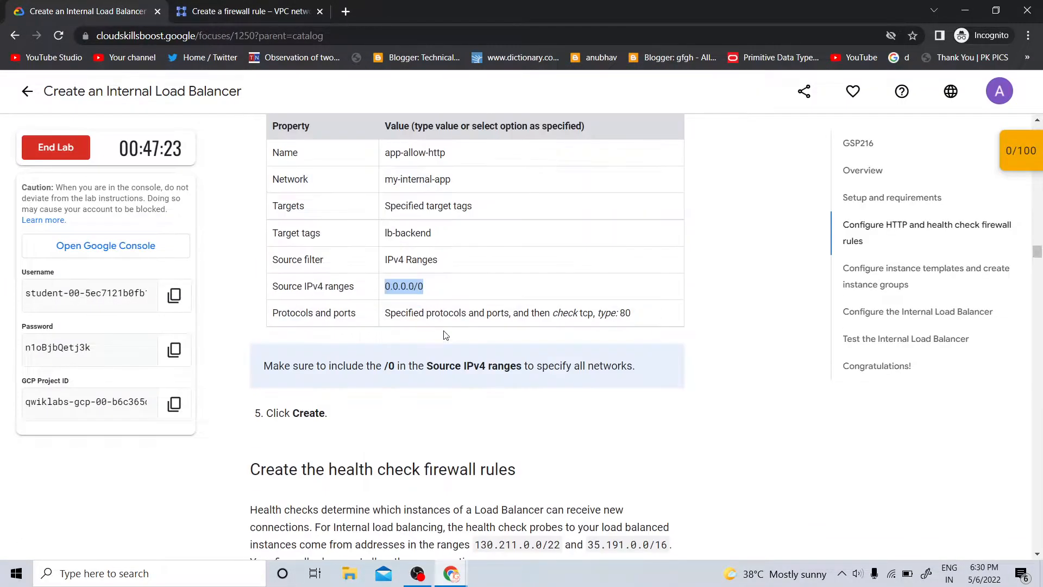
{"action": "left_click", "coordinate": [239, 1]}
{"action": "key", "text": "ctrl+v"}
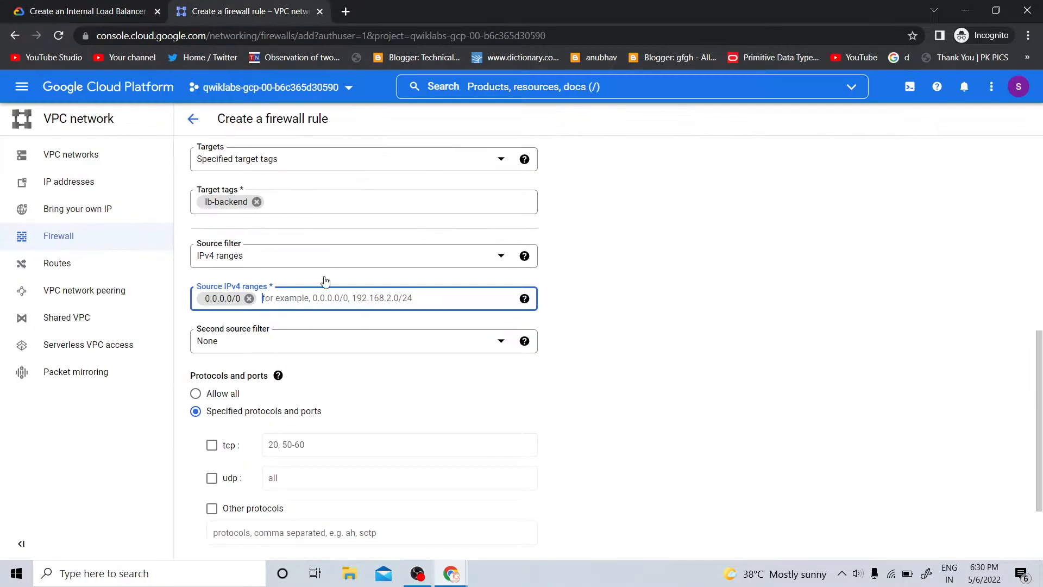
Allow the tcp protocol on port 80 under the app-allow-http rule's specified protocols and ports
{"action": "left_click", "coordinate": [265, 448]}
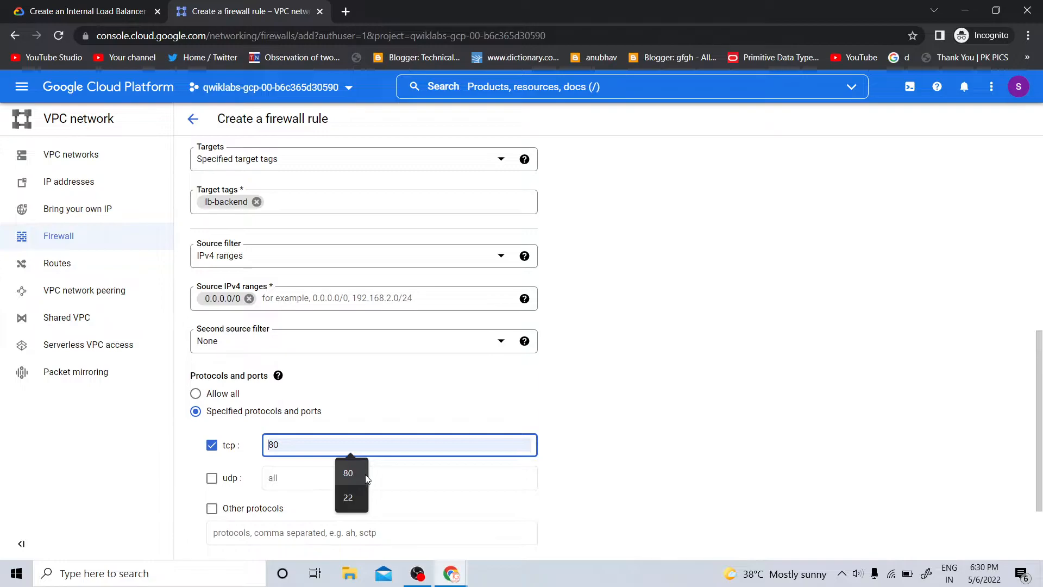
{"action": "left_click", "coordinate": [2, 5]}
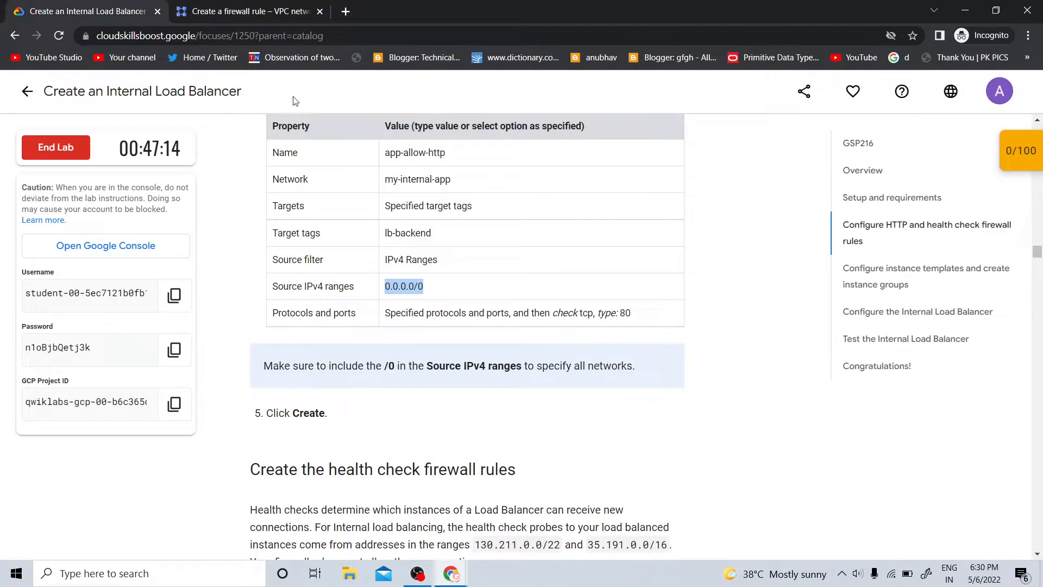
{"action": "left_click", "coordinate": [294, 5]}
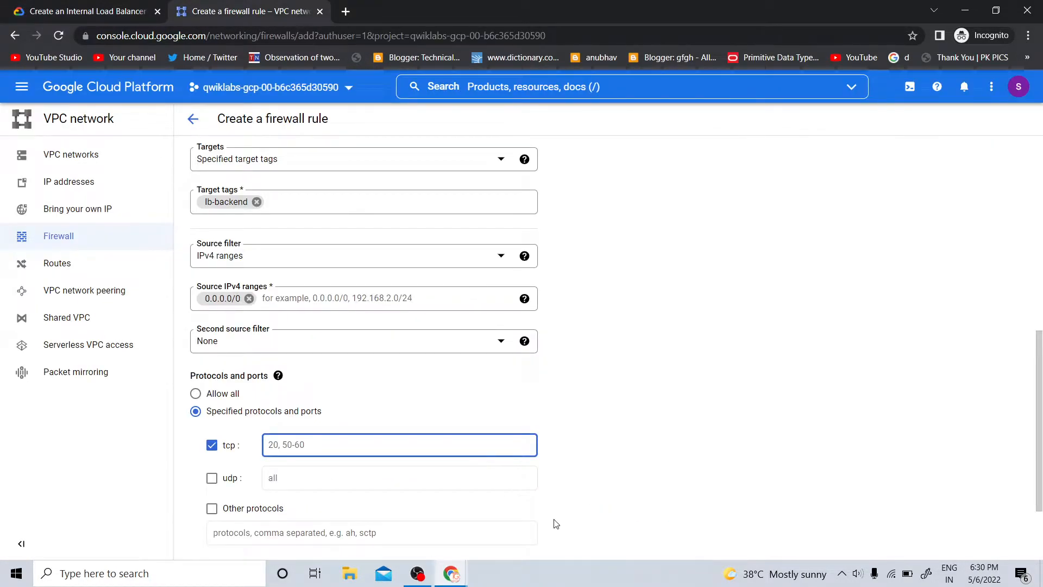
{"action": "type", "text": "80"}
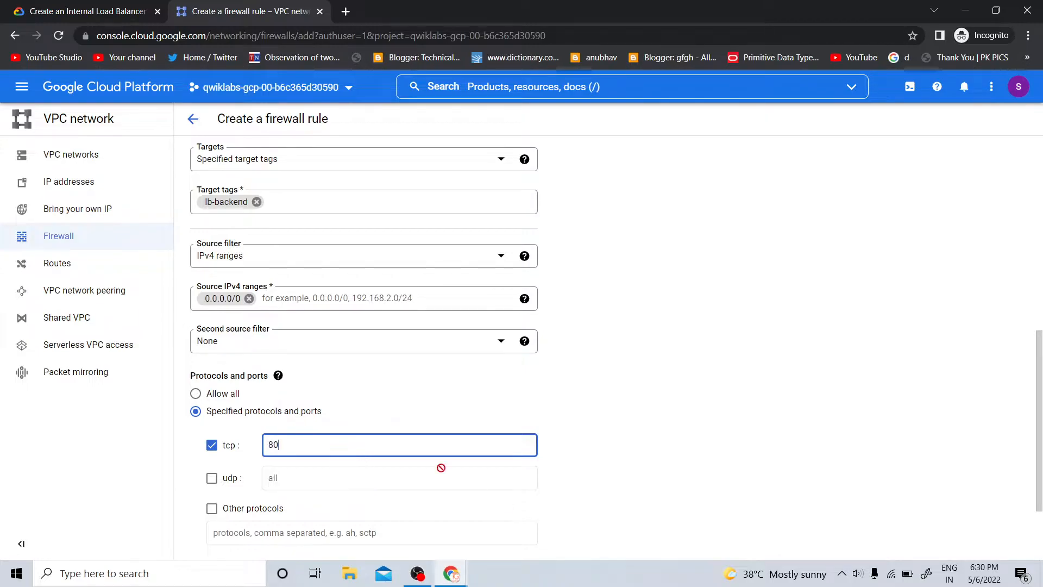
Compare the form with the lab's values and create the app-allow-http firewall rule
{"action": "left_click", "coordinate": [2, 4]}
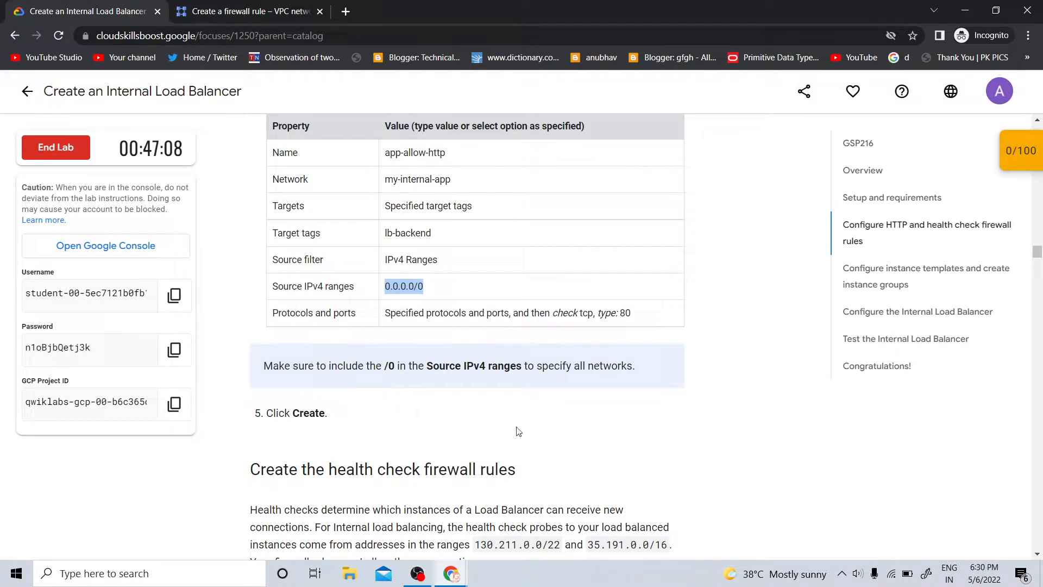
{"action": "left_click", "coordinate": [245, 11]}
{"action": "scroll", "coordinate": [333, 216], "scroll_direction": "down", "scroll_amount": 2}
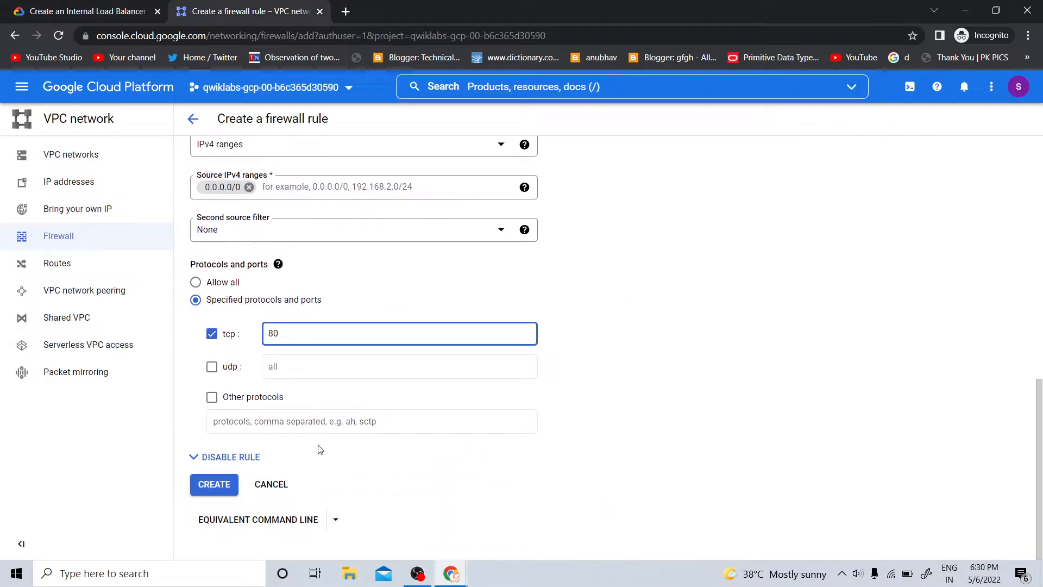
{"action": "left_click", "coordinate": [203, 491]}
{"action": "left_click", "coordinate": [2, 5]}
{"action": "left_click", "coordinate": [205, 4]}
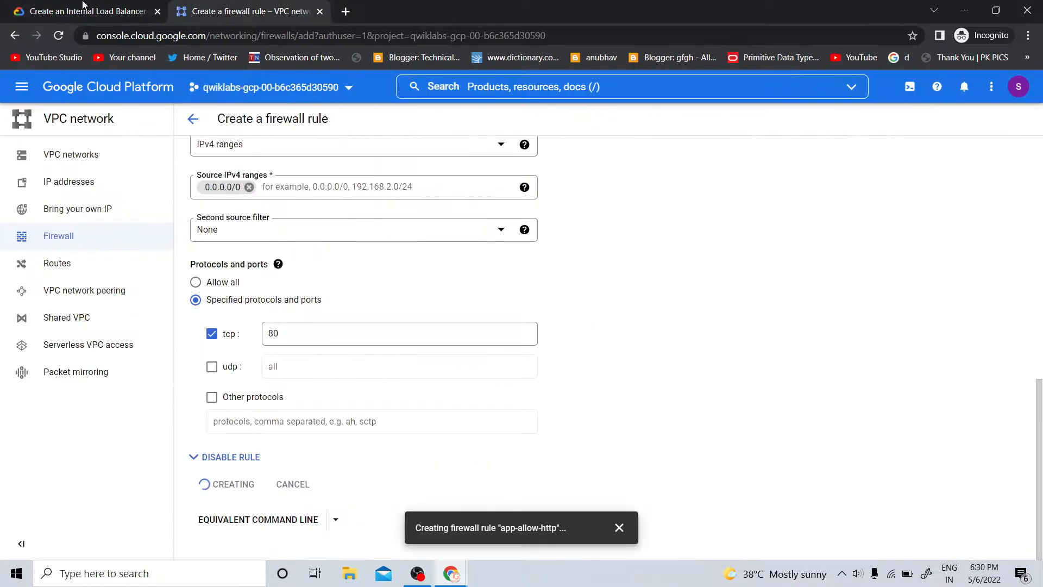
Start a second firewall rule and name it app-allow-health-check, copied from the lab's health check section
{"action": "left_click", "coordinate": [156, 6]}
{"action": "scroll", "coordinate": [894, 503], "scroll_direction": "down", "scroll_amount": 4}
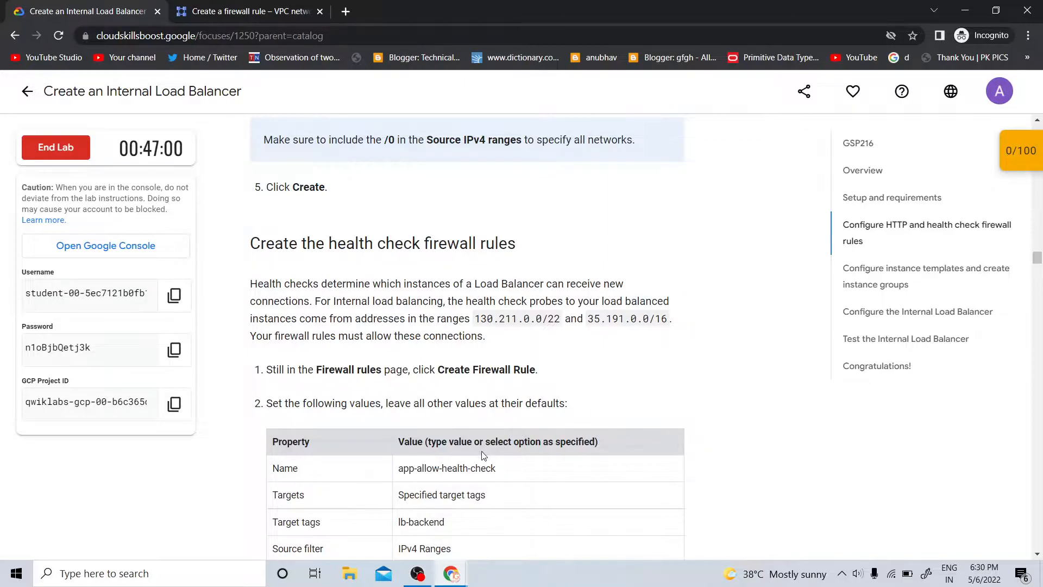
{"action": "triple_click", "coordinate": [471, 469]}
{"action": "right_click", "coordinate": [472, 470]}
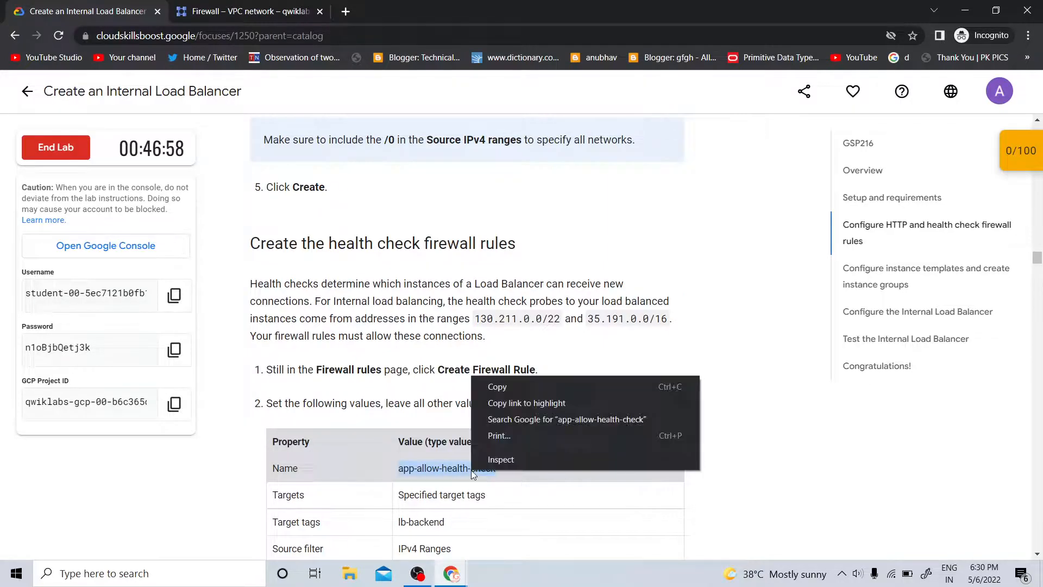
{"action": "left_click", "coordinate": [522, 384]}
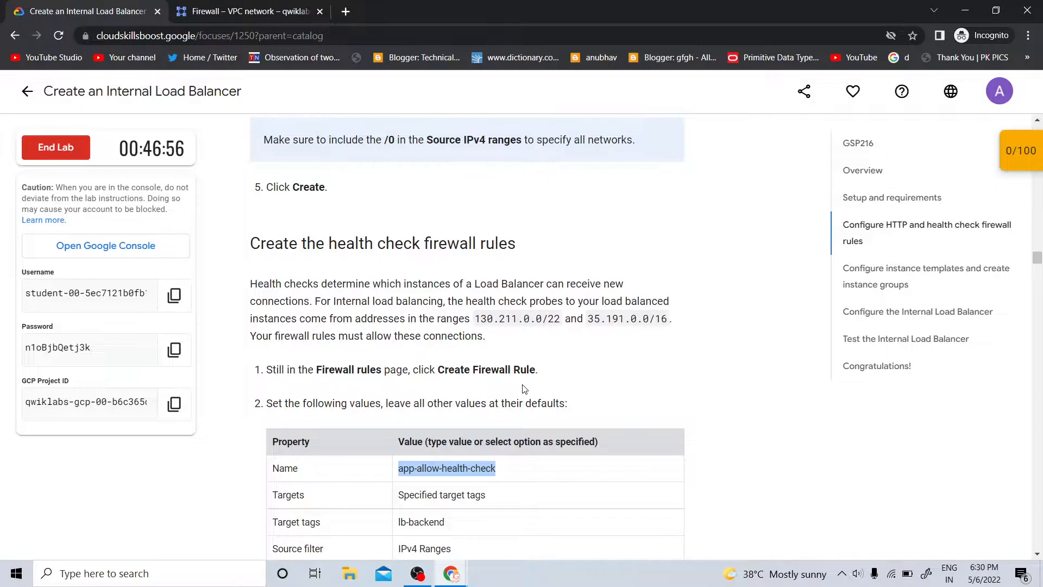
{"action": "left_click", "coordinate": [245, 10]}
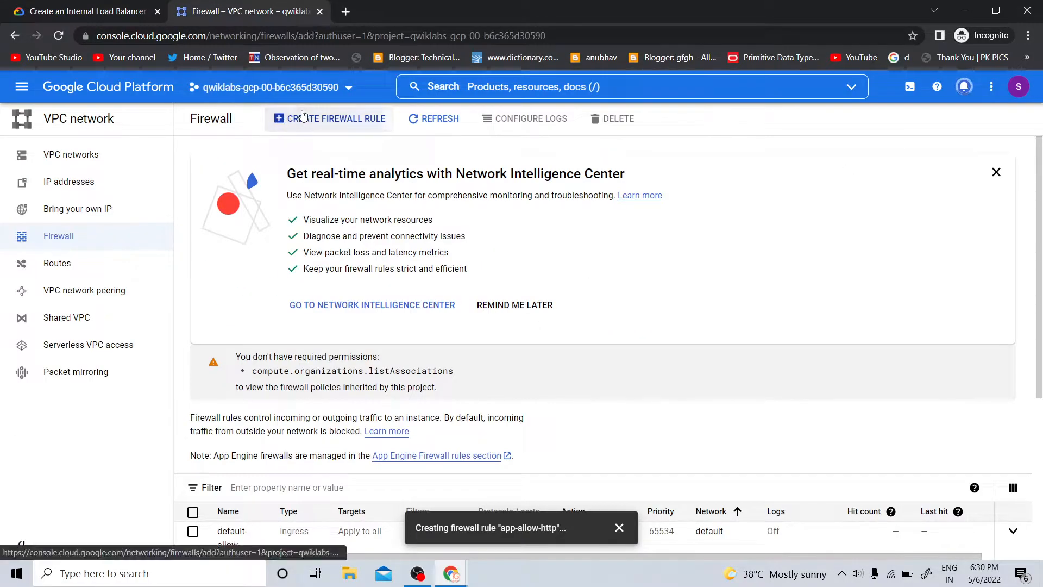
{"action": "left_click", "coordinate": [298, 116]}
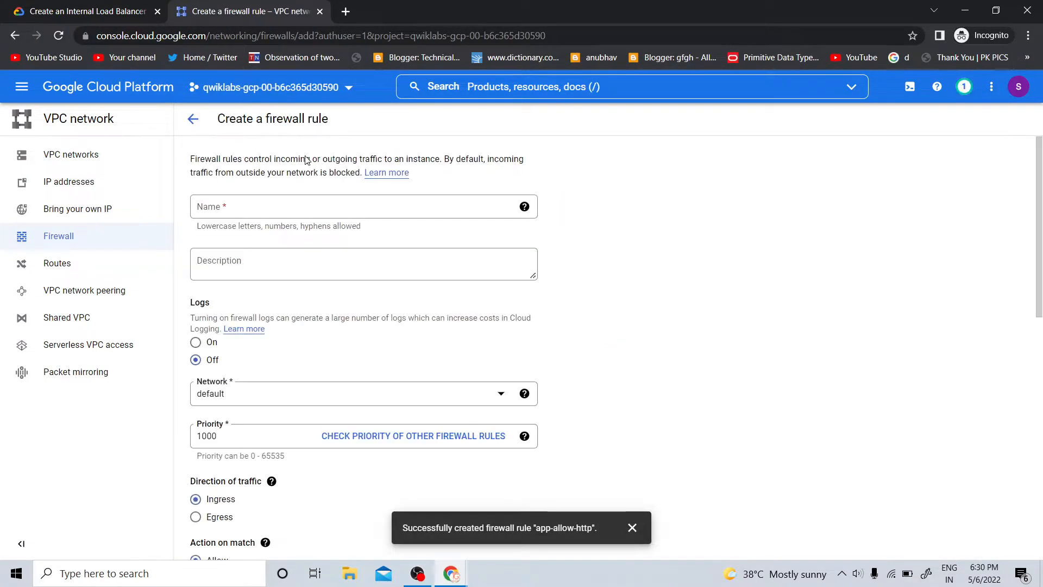
{"action": "left_click", "coordinate": [298, 204]}
{"action": "key", "text": "ctrl+v"}
Copy lb-backend from the lab's health check table and add it as the target tag of the app-allow-health-check rule
{"action": "left_click", "coordinate": [87, 11]}
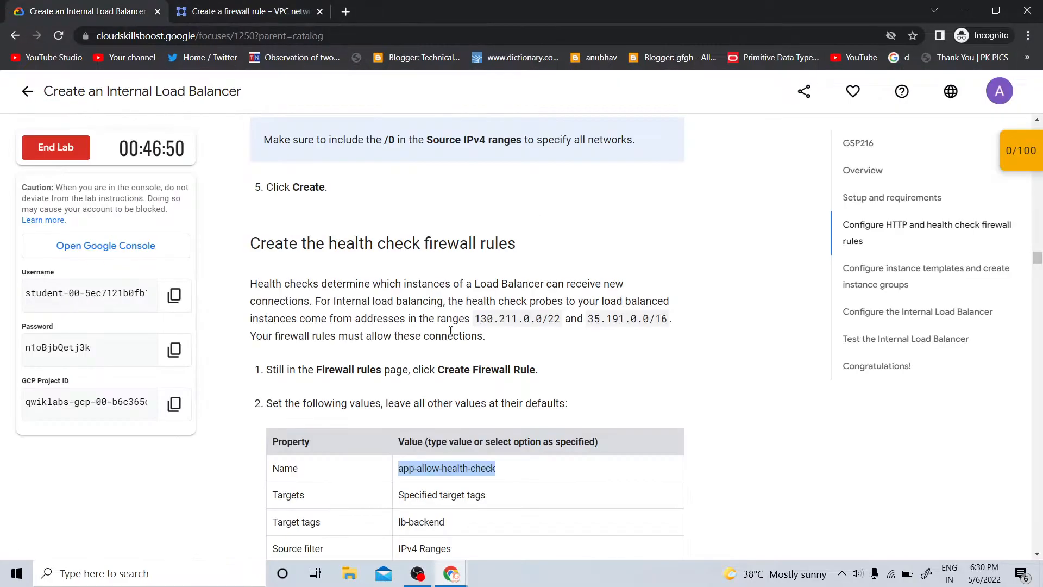
{"action": "scroll", "coordinate": [488, 355], "scroll_direction": "down", "scroll_amount": 4}
{"action": "scroll", "coordinate": [489, 355], "scroll_direction": "down", "scroll_amount": 1}
{"action": "triple_click", "coordinate": [434, 294]}
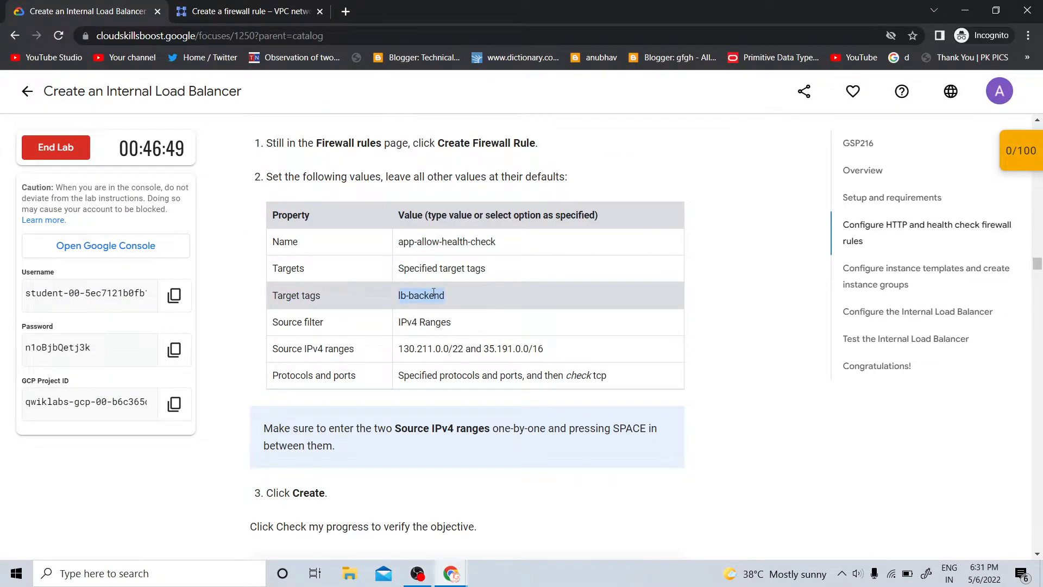
{"action": "left_click", "coordinate": [250, 11]}
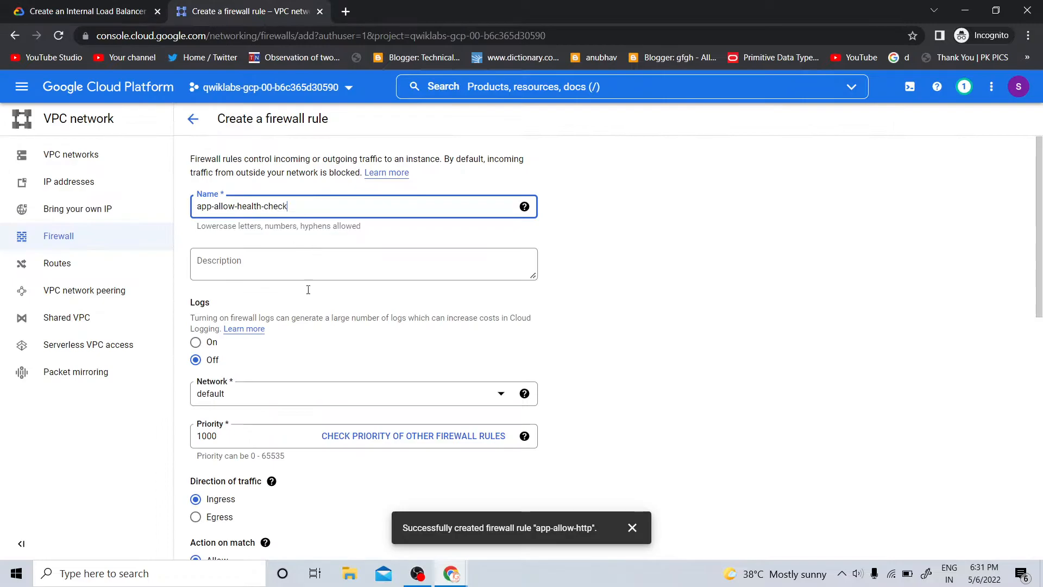
{"action": "scroll", "coordinate": [286, 385], "scroll_direction": "down", "scroll_amount": 4}
{"action": "left_click", "coordinate": [270, 434]}
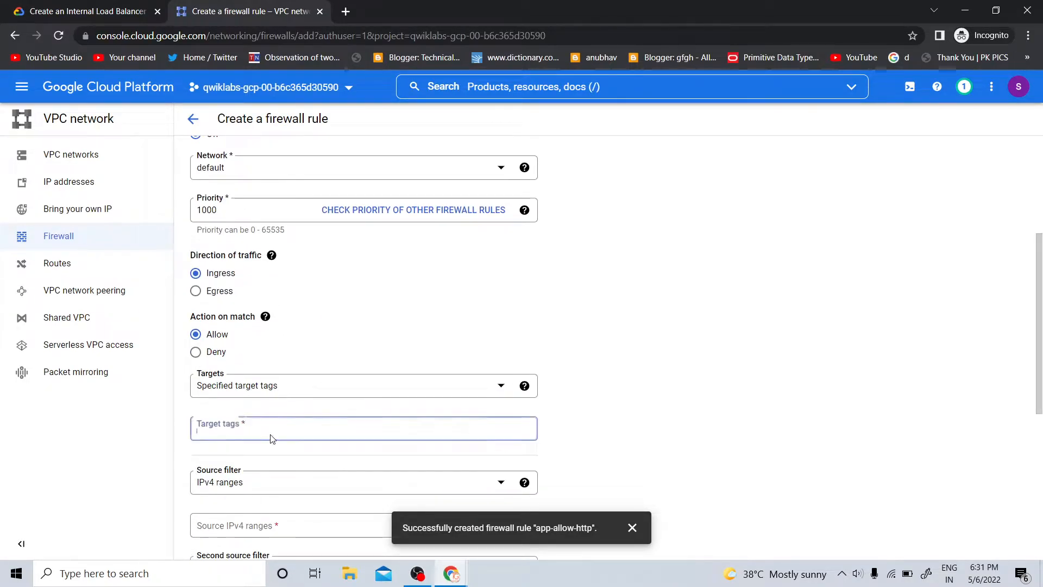
{"action": "key", "text": "ctrl+v"}
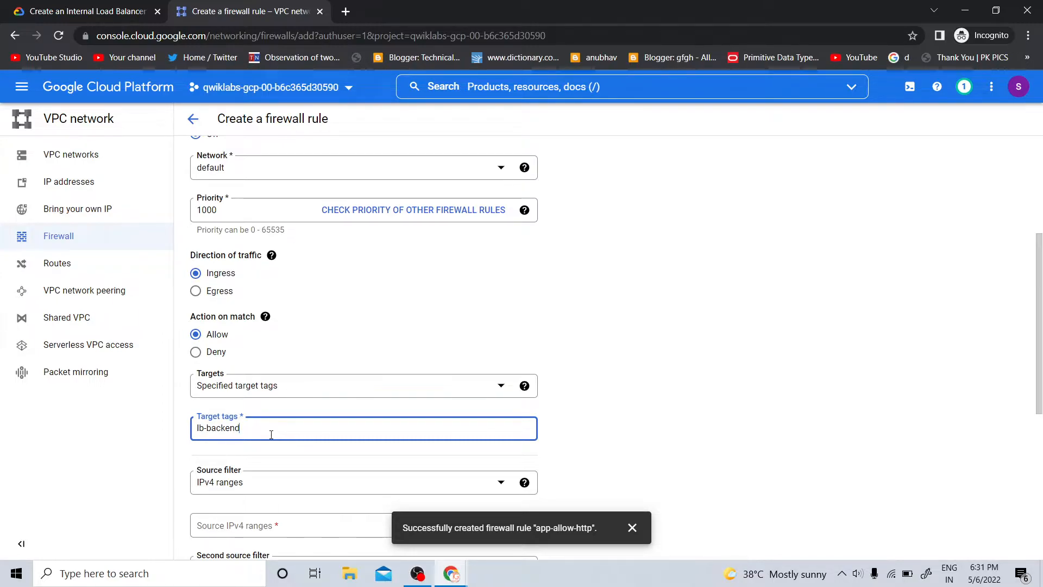
Copy 130.211.0.0/22 from the lab's health check table and add it as a source IPv4 range of app-allow-health-check
{"action": "left_click", "coordinate": [2, 5]}
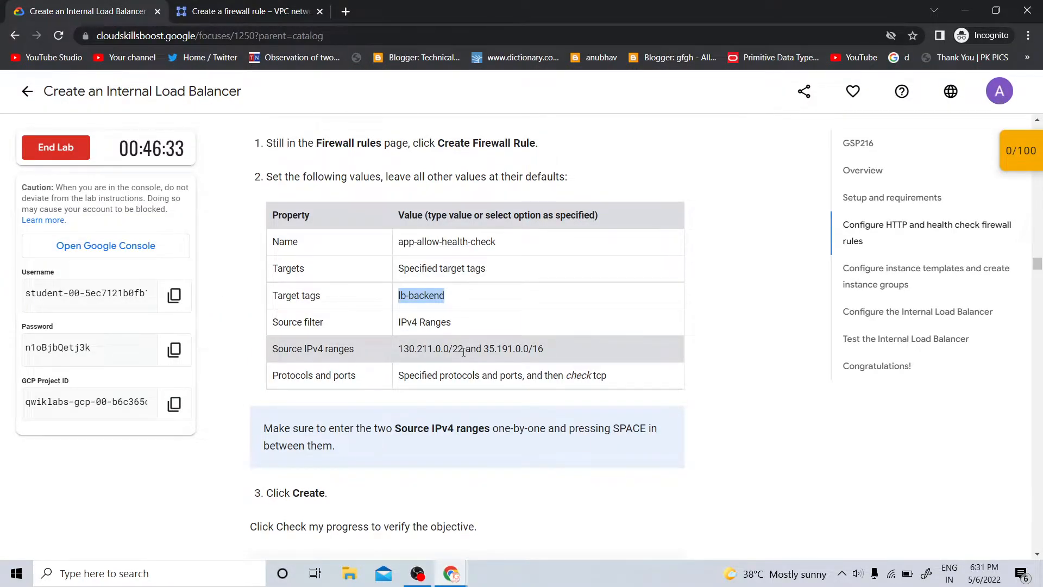
{"action": "left_click_drag", "start_coordinate": [463, 351], "coordinate": [408, 345]}
{"action": "right_click", "coordinate": [409, 345]}
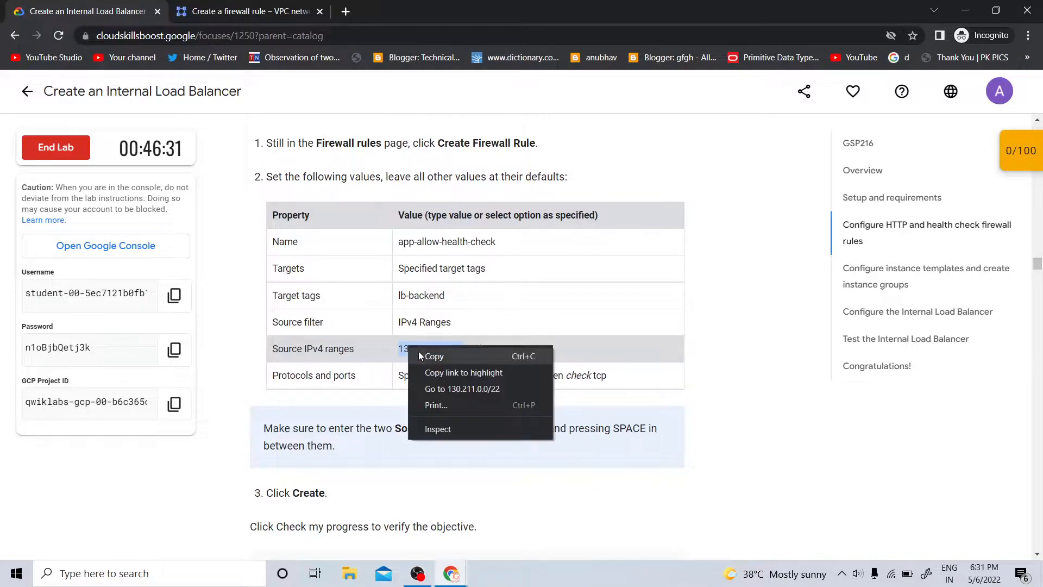
{"action": "left_click", "coordinate": [419, 353]}
{"action": "left_click", "coordinate": [239, 11]}
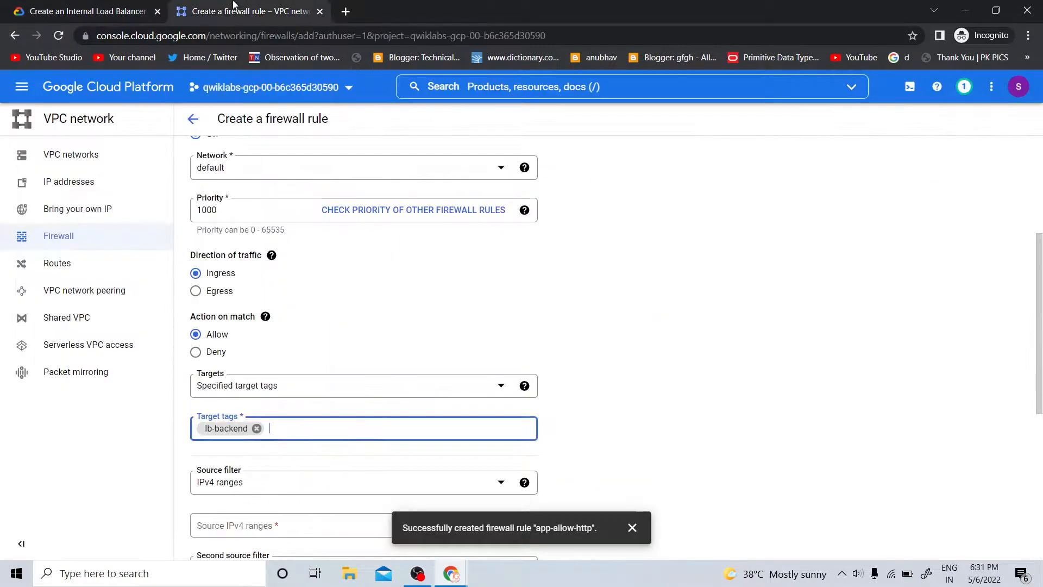
{"action": "left_click", "coordinate": [274, 524]}
{"action": "key", "text": "ctrl+v"}
Copy 35.191.0.0/16 from the lab's table and add it as the second source IPv4 range of the rule
{"action": "key", "text": "ctrl+Tab"}
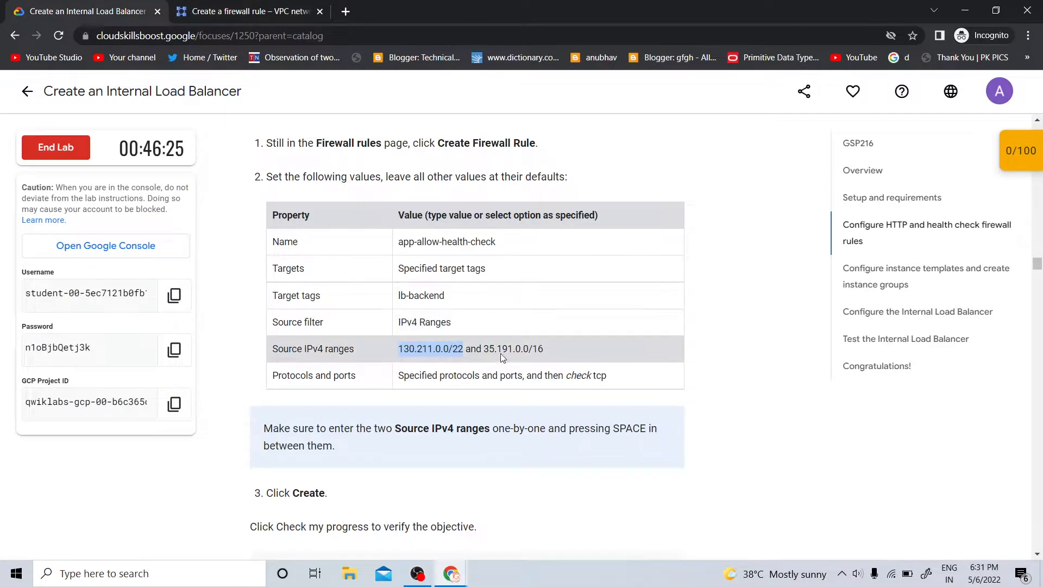
{"action": "left_click_drag", "start_coordinate": [485, 347], "coordinate": [550, 354]}
{"action": "right_click", "coordinate": [537, 349]}
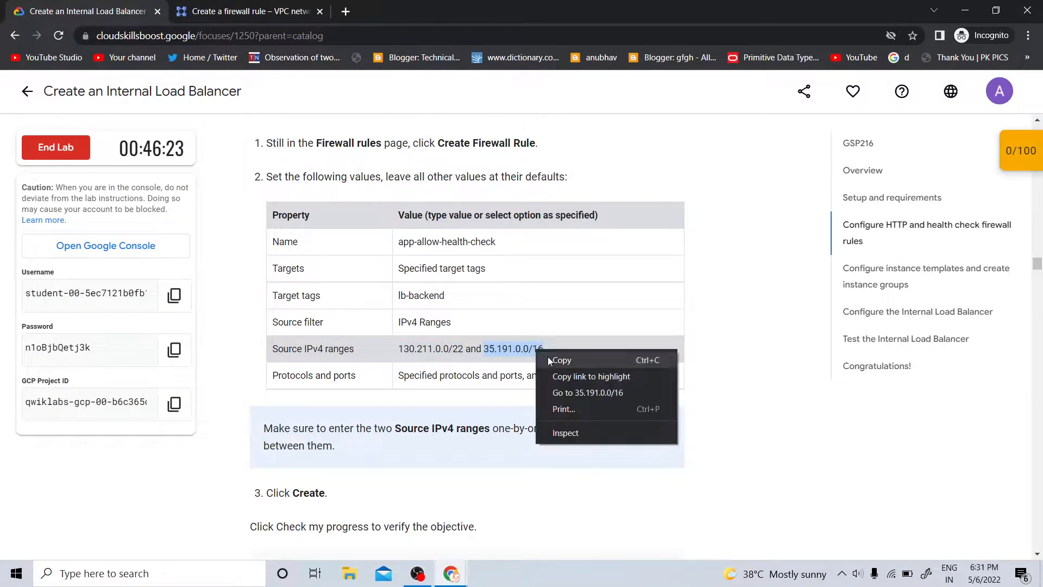
{"action": "left_click", "coordinate": [548, 356]}
{"action": "key", "text": "ctrl+Tab"}
{"action": "key", "text": "ctrl+v"}
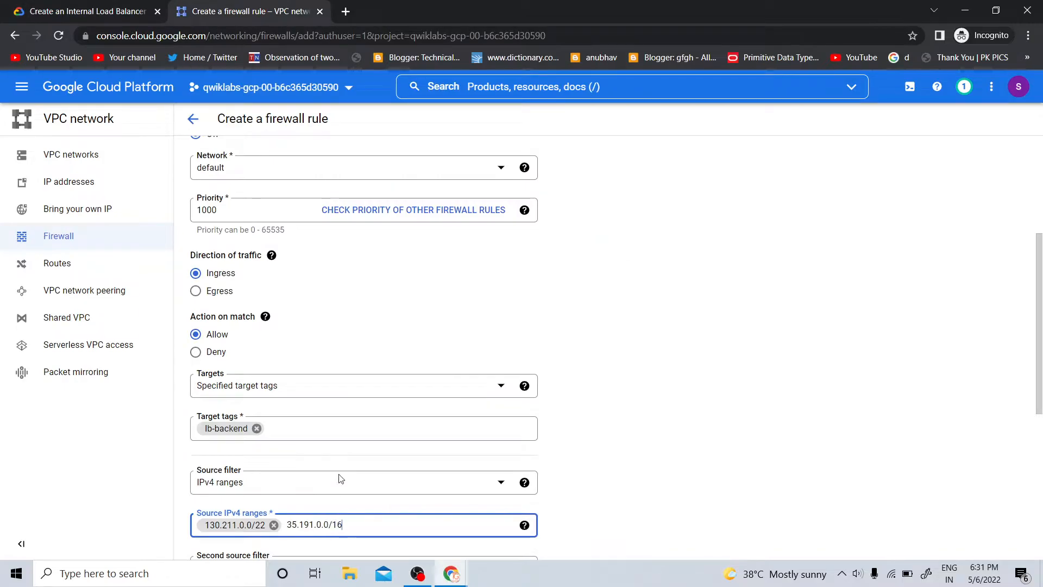
Allow the tcp protocol as the lab's table specifies and create the app-allow-health-check firewall rule
{"action": "scroll", "coordinate": [338, 477], "scroll_direction": "down", "scroll_amount": 4}
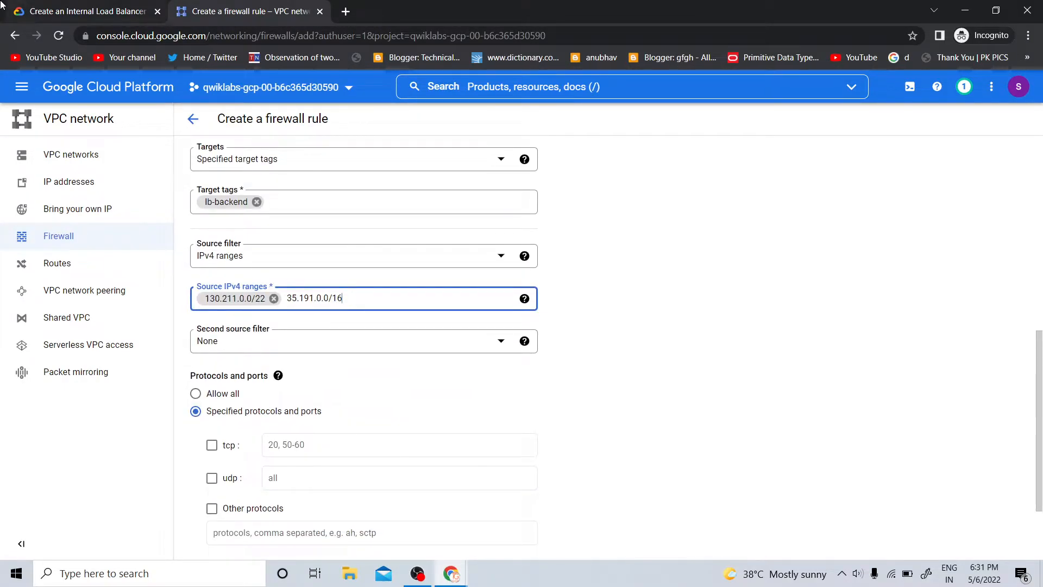
{"action": "key", "text": "ctrl+Tab"}
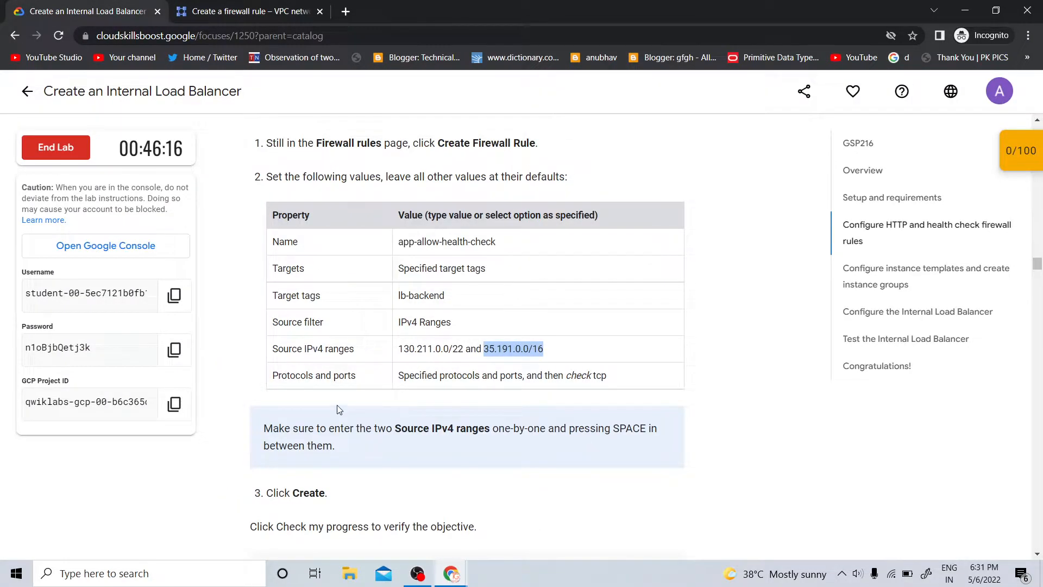
{"action": "key", "text": "ctrl+Tab"}
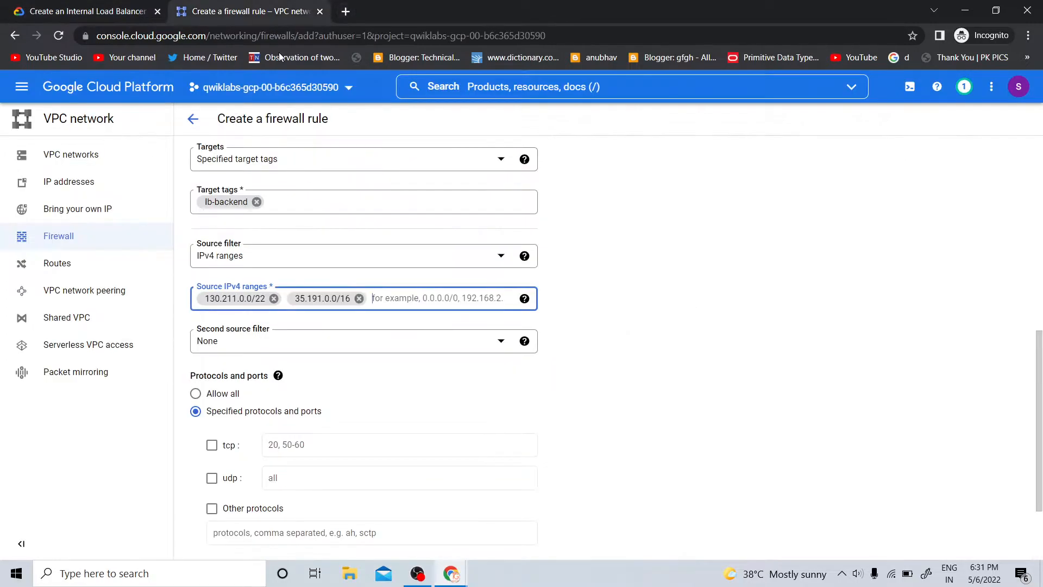
{"action": "left_click", "coordinate": [232, 449]}
{"action": "scroll", "coordinate": [277, 428], "scroll_direction": "down", "scroll_amount": 1}
{"action": "scroll", "coordinate": [277, 428], "scroll_direction": "down", "scroll_amount": 3}
{"action": "key", "text": "ctrl+Tab"}
{"action": "scroll", "coordinate": [468, 326], "scroll_direction": "down", "scroll_amount": 4}
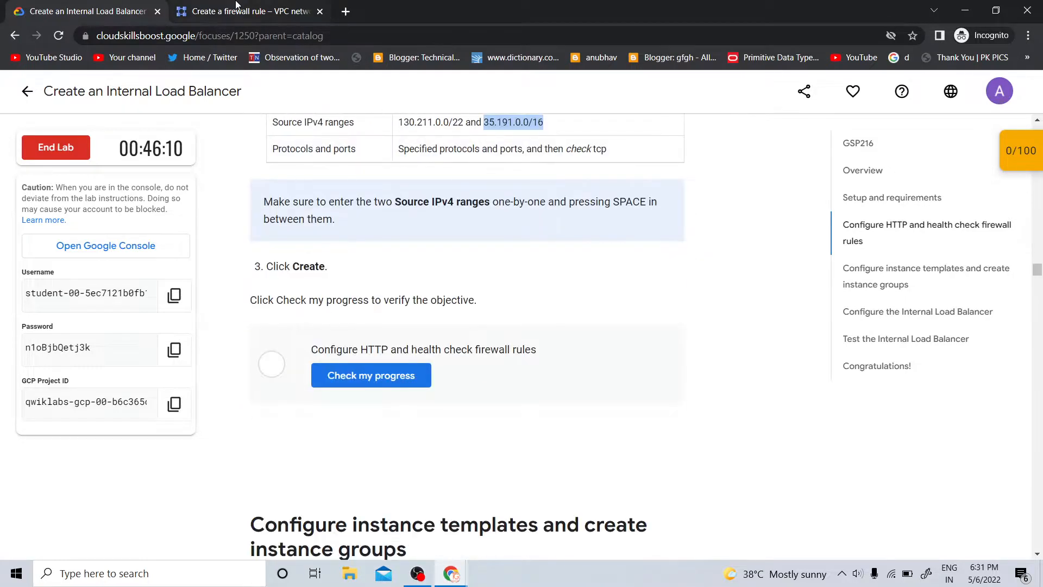
{"action": "left_click", "coordinate": [232, 11]}
{"action": "left_click", "coordinate": [214, 484]}
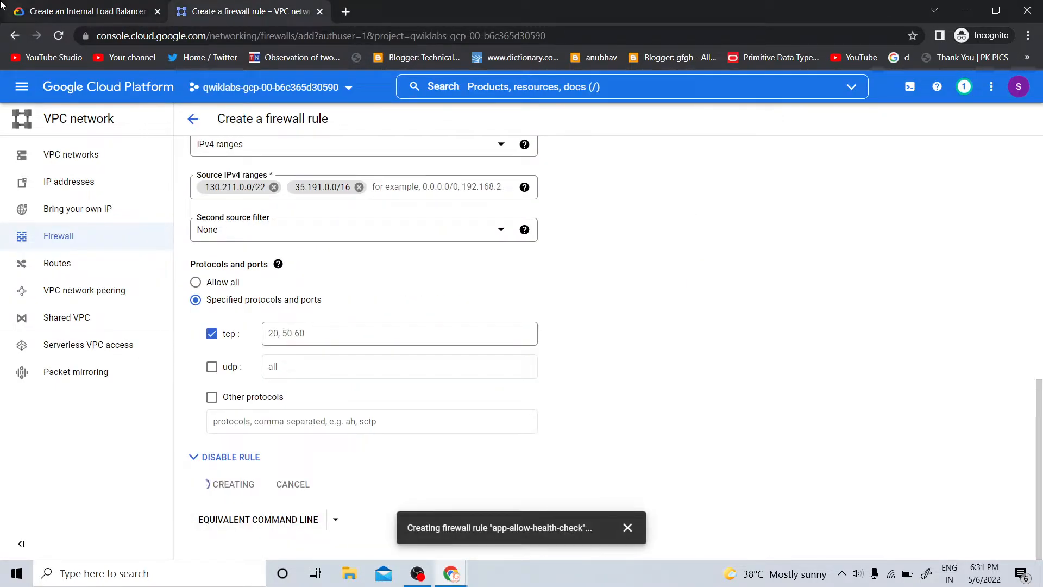
Check the lab progress for configuring HTTP and health check firewall rules, checking again after viewing the console's firewall list
{"action": "key", "text": "ctrl+Tab"}
{"action": "left_click", "coordinate": [370, 380]}
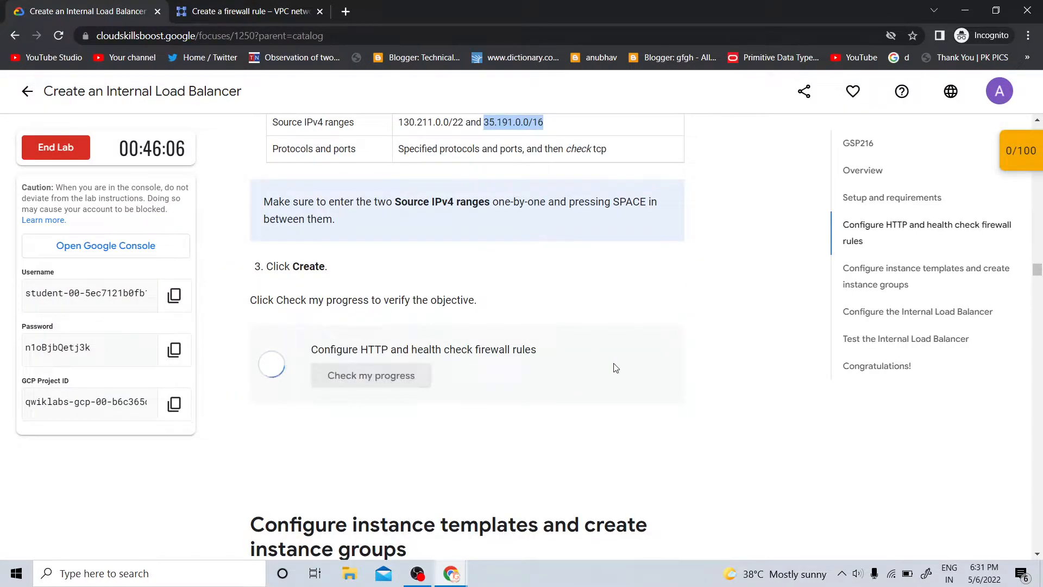
{"action": "left_click", "coordinate": [252, 8]}
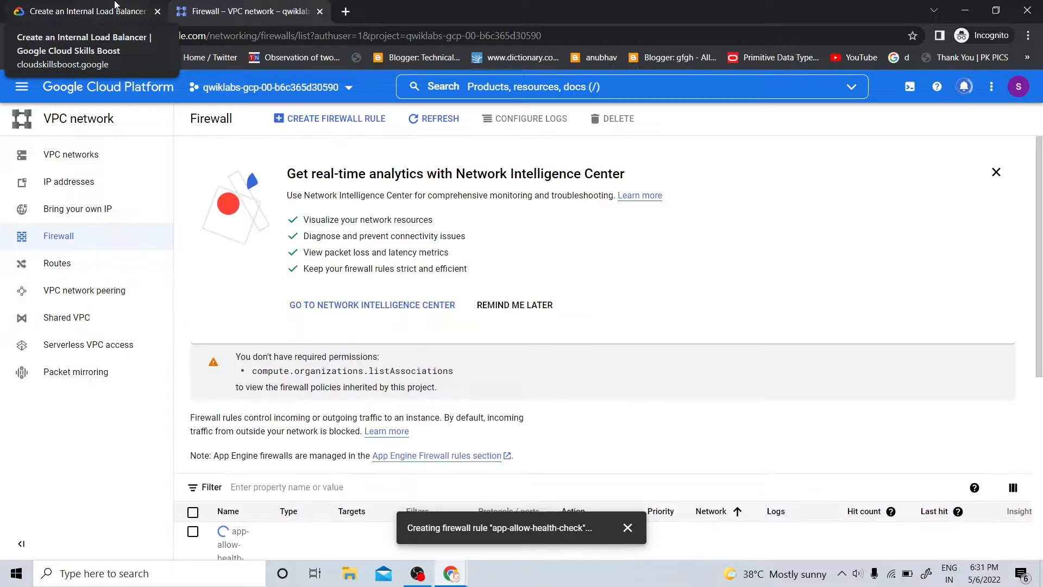
{"action": "scroll", "coordinate": [201, 363], "scroll_direction": "down", "scroll_amount": 4}
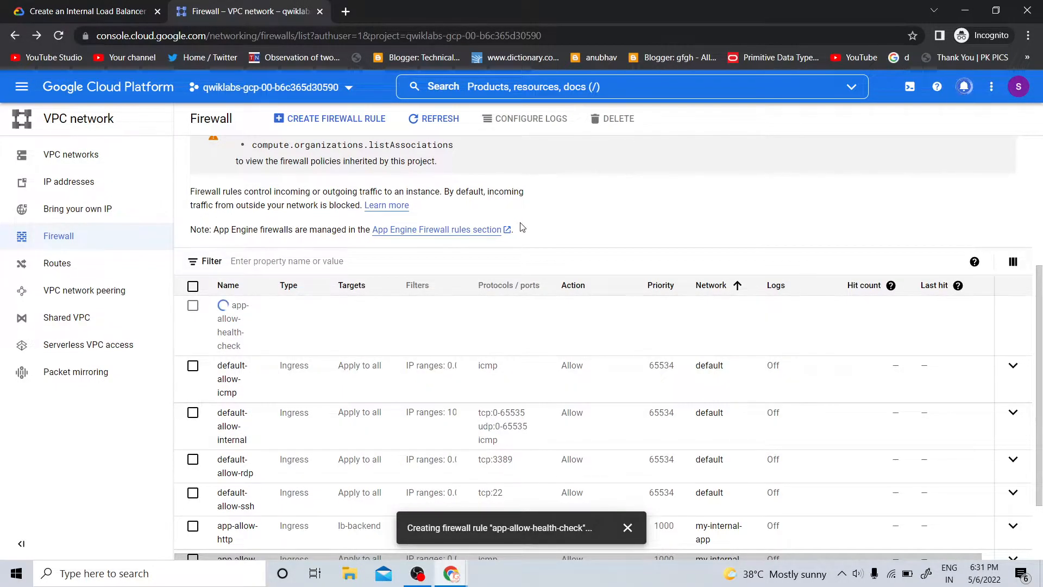
{"action": "left_click", "coordinate": [7, 11]}
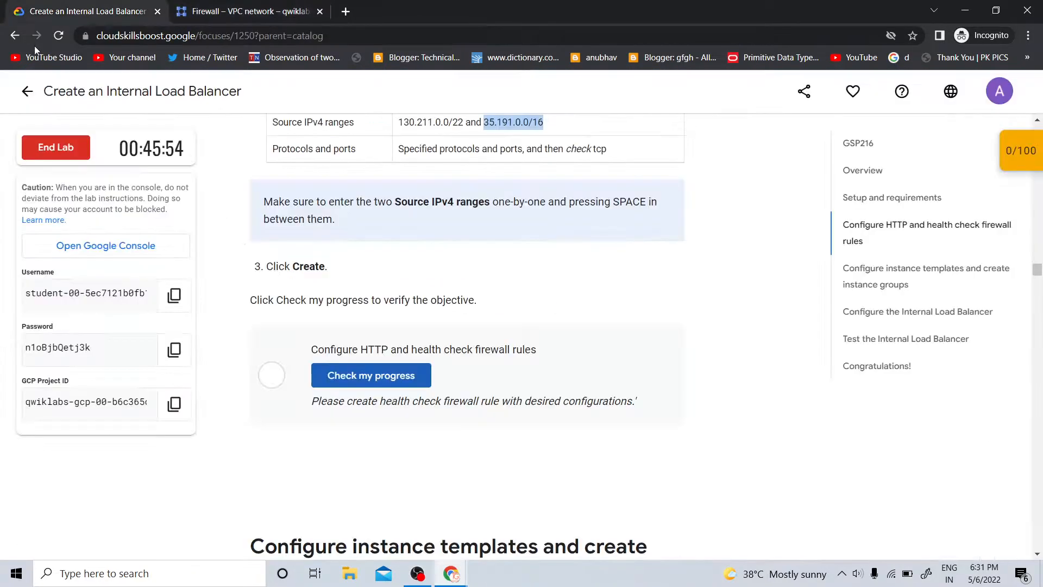
{"action": "left_click", "coordinate": [382, 383]}
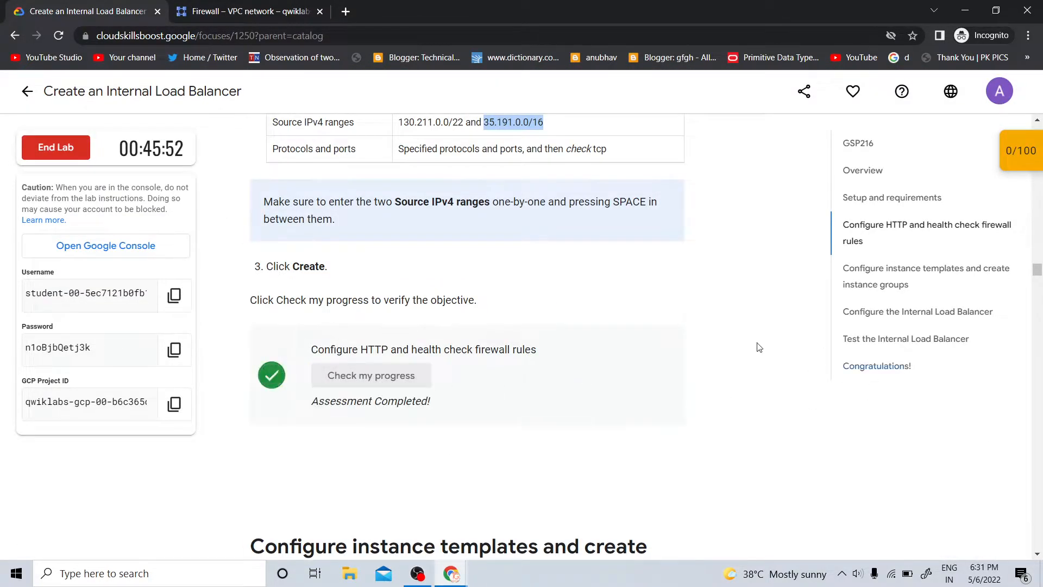
Read the lab's instance template instructions and go to Compute Engine's Instance templates page in the console
{"action": "scroll", "coordinate": [724, 314], "scroll_direction": "down", "scroll_amount": 4}
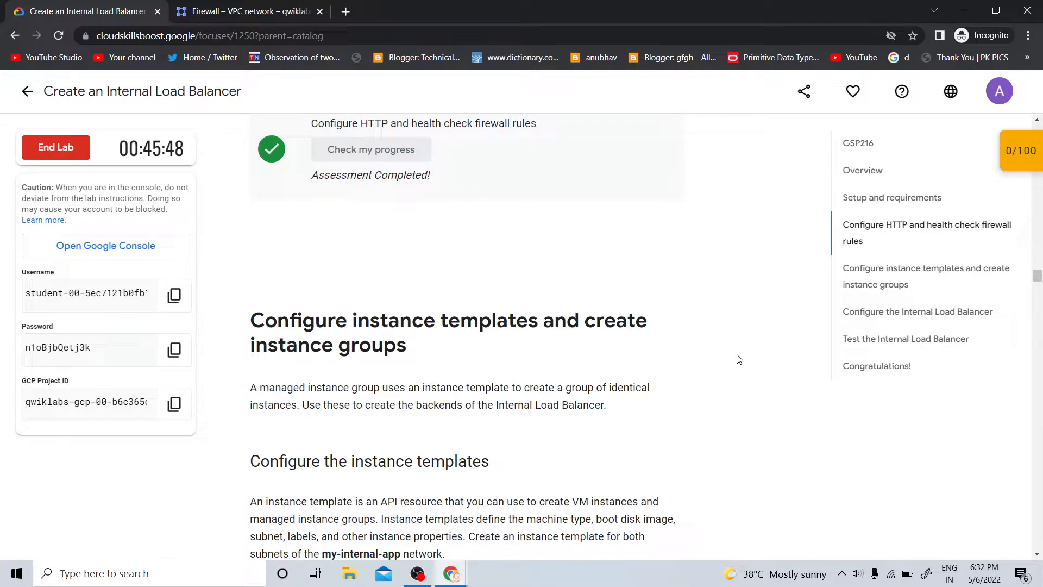
{"action": "scroll", "coordinate": [739, 359], "scroll_direction": "down", "scroll_amount": 4}
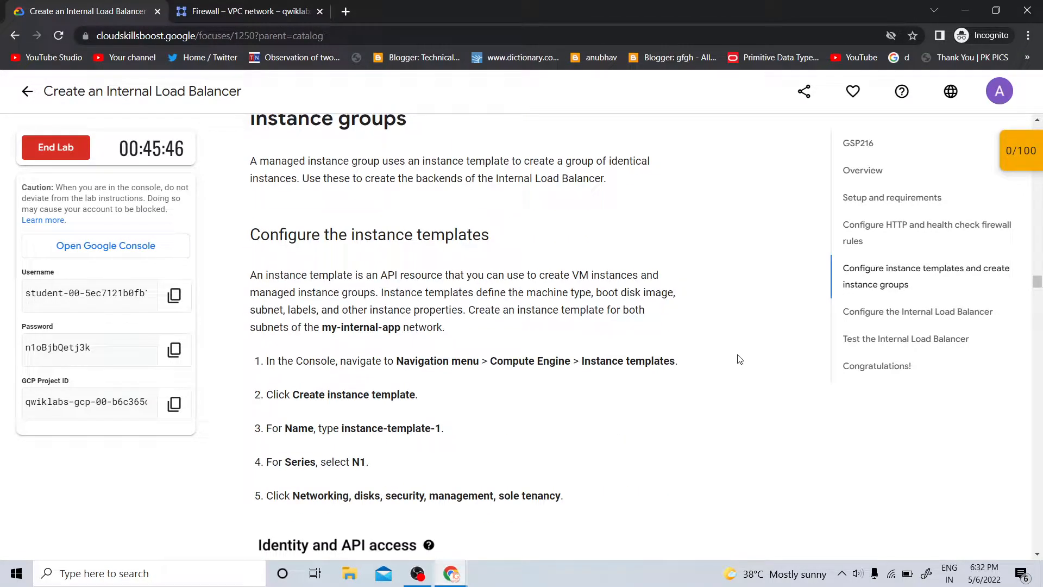
{"action": "left_click", "coordinate": [188, 11]}
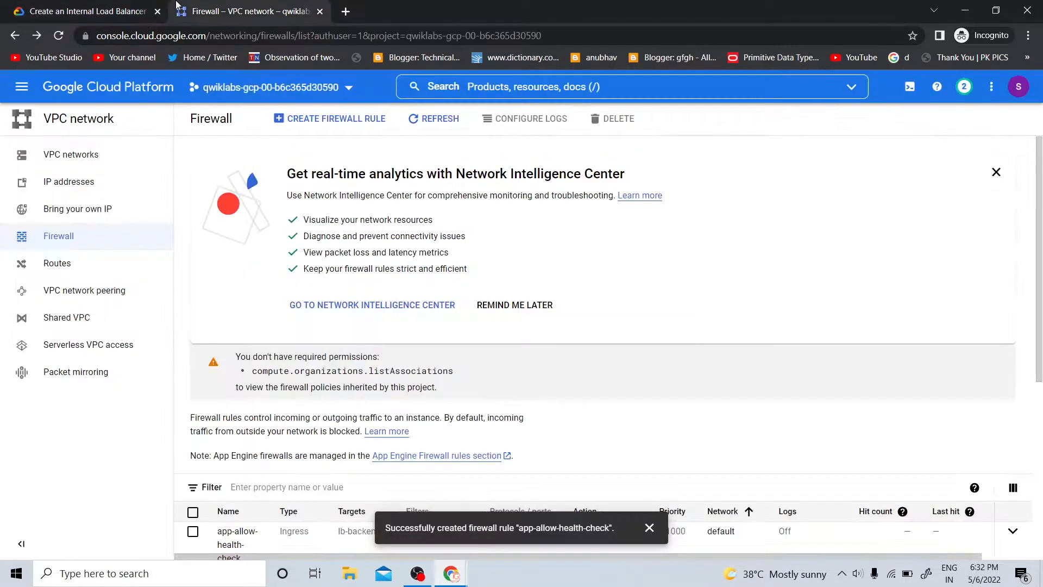
{"action": "left_click", "coordinate": [22, 87]}
{"action": "mouse_move", "coordinate": [65, 226]}
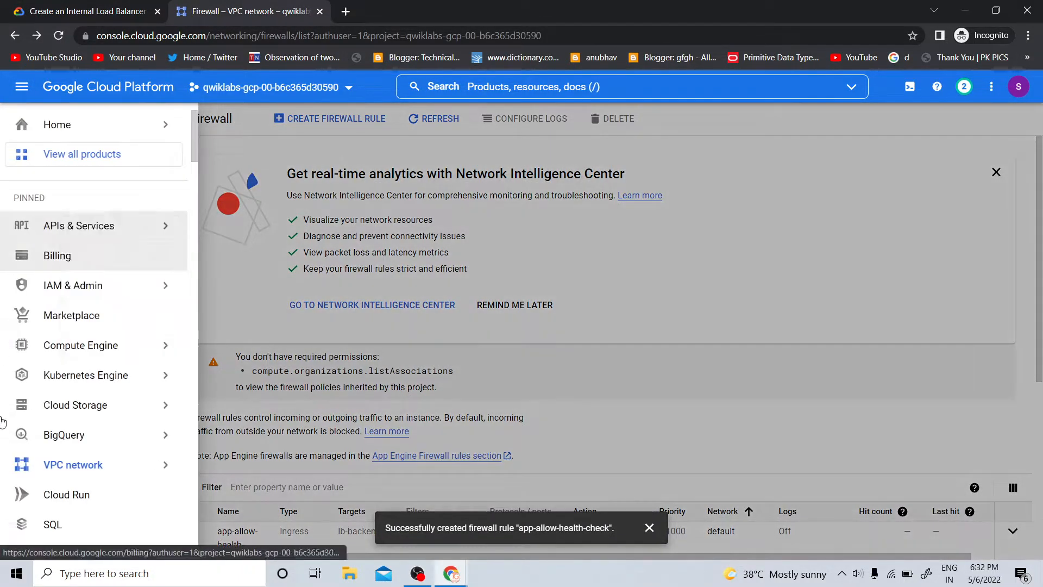
{"action": "mouse_move", "coordinate": [108, 345]}
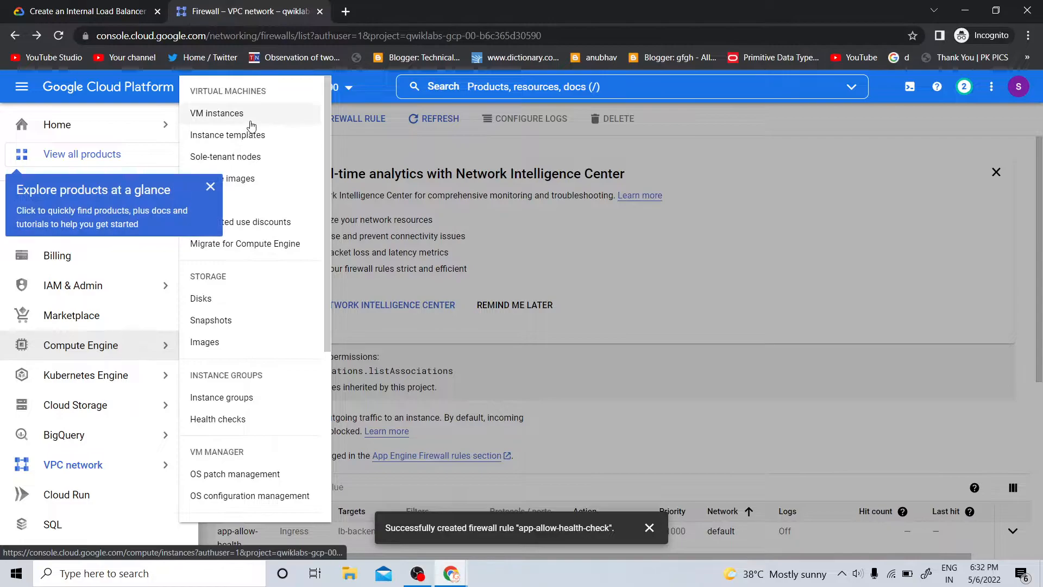
{"action": "left_click", "coordinate": [6, 8]}
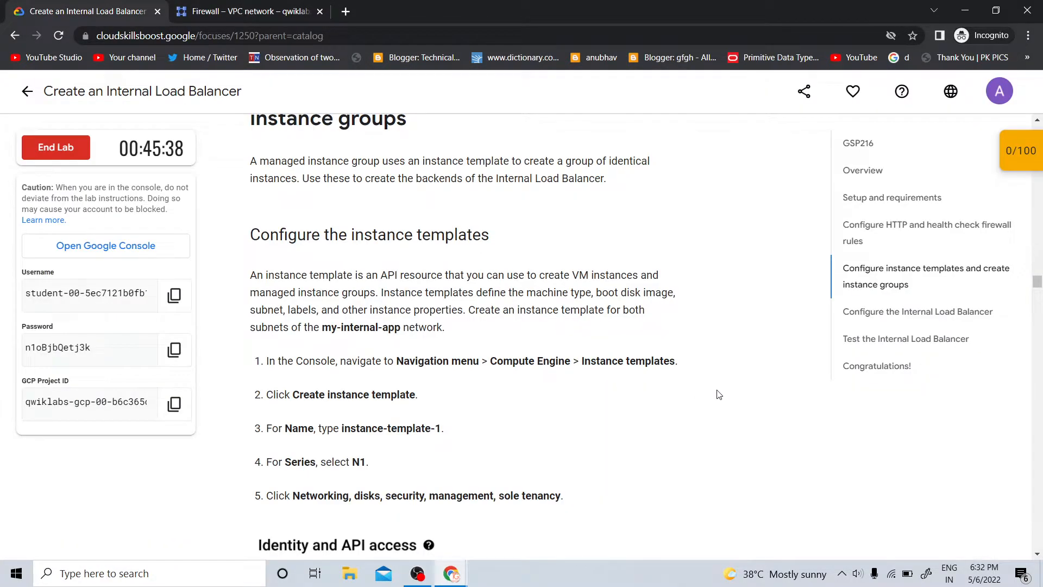
{"action": "left_click", "coordinate": [248, 11]}
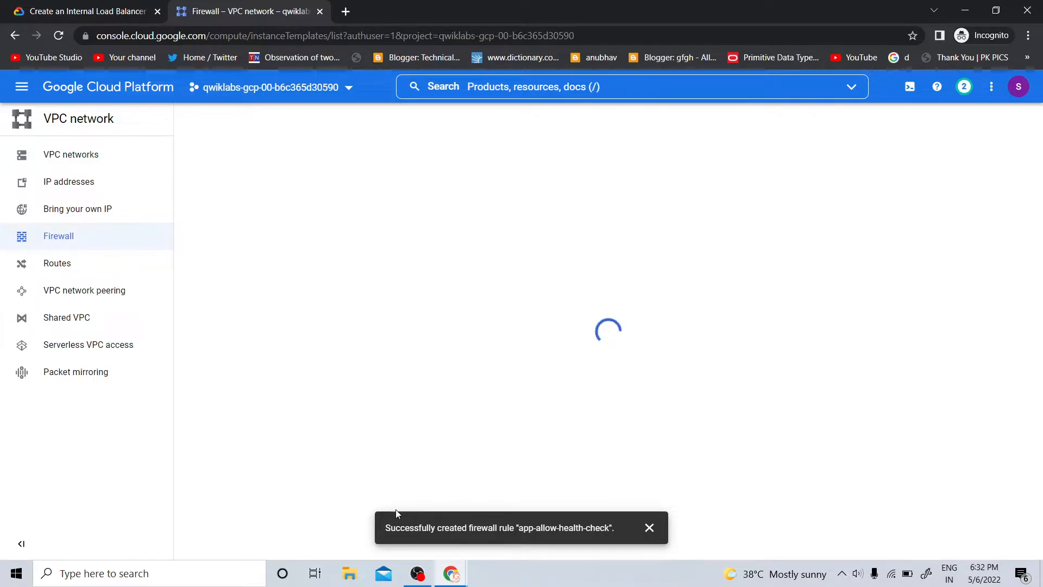
{"action": "left_click", "coordinate": [413, 577]}
{"action": "left_click", "coordinate": [414, 576]}
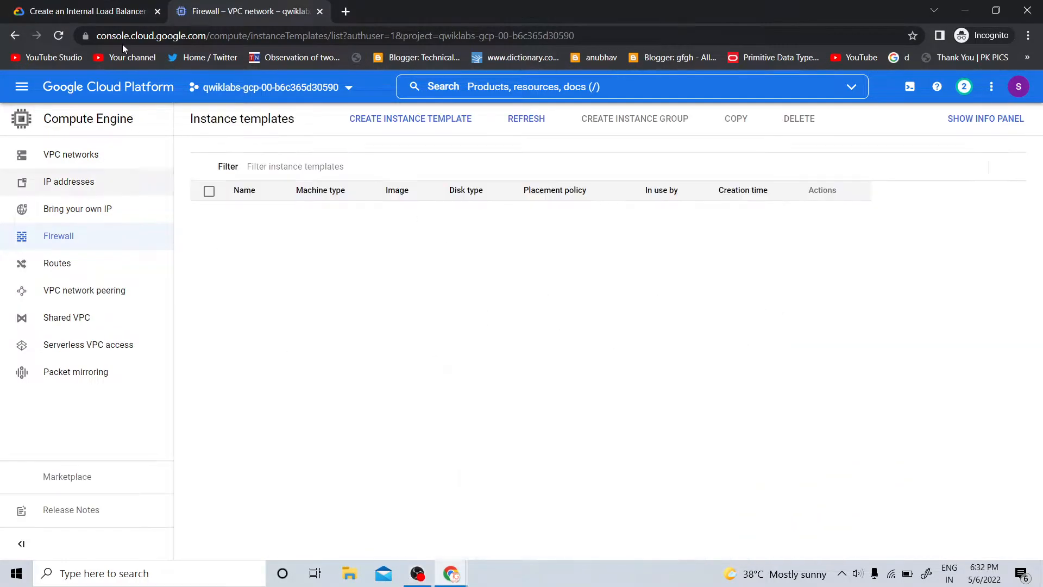
Start a new instance template named instance-template-1, matching the name given in the lab instructions
{"action": "left_click", "coordinate": [15, 9]}
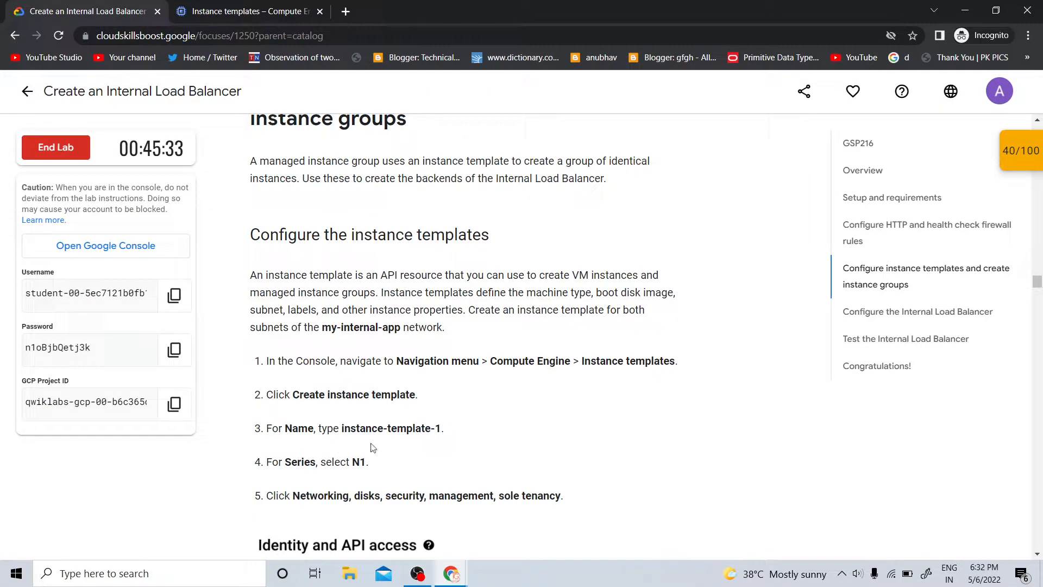
{"action": "left_click_drag", "start_coordinate": [442, 430], "coordinate": [344, 429]}
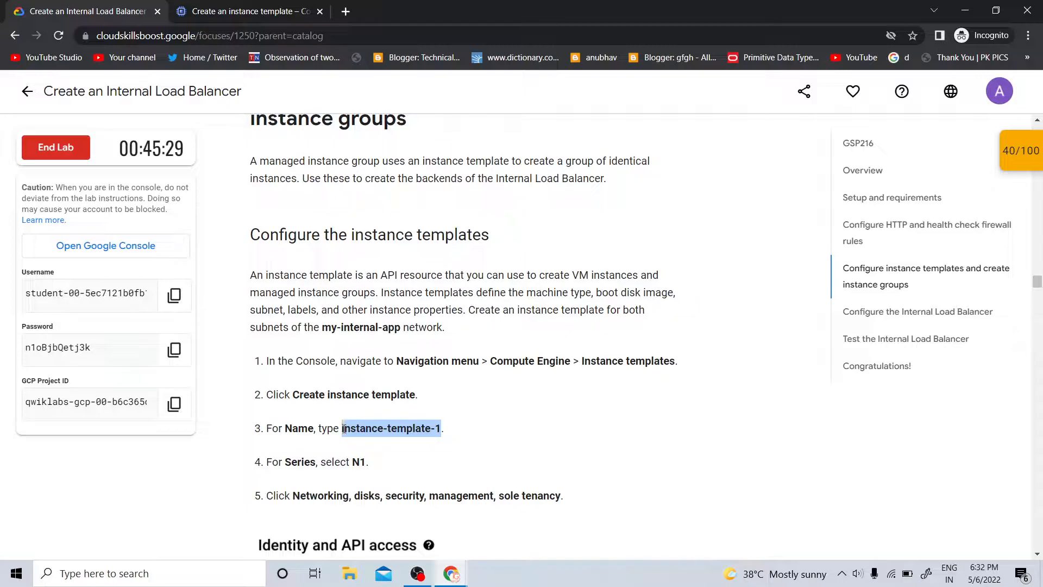
{"action": "right_click", "coordinate": [350, 429]}
{"action": "left_click", "coordinate": [358, 434]}
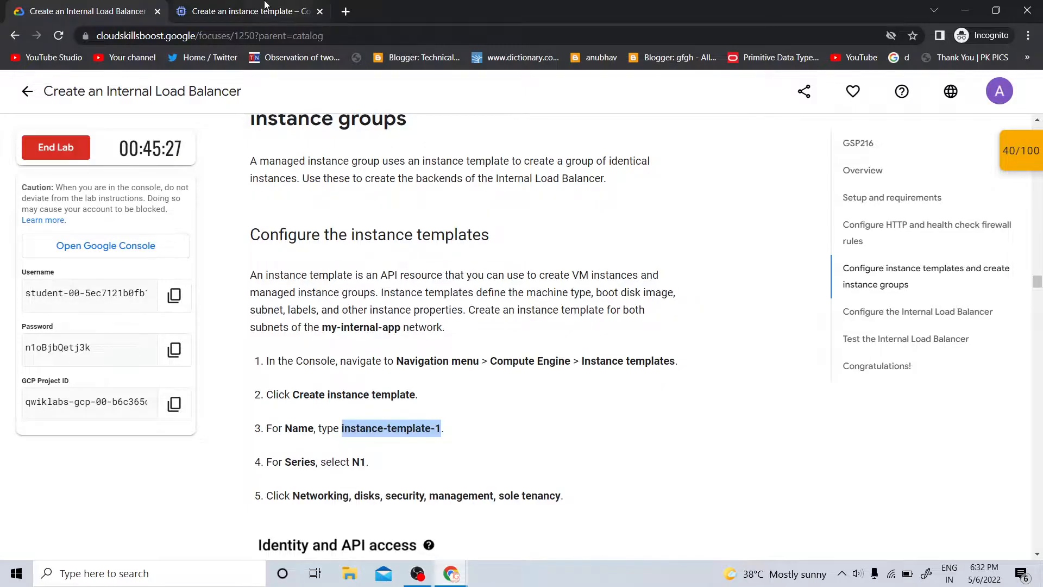
{"action": "left_click", "coordinate": [247, 11]}
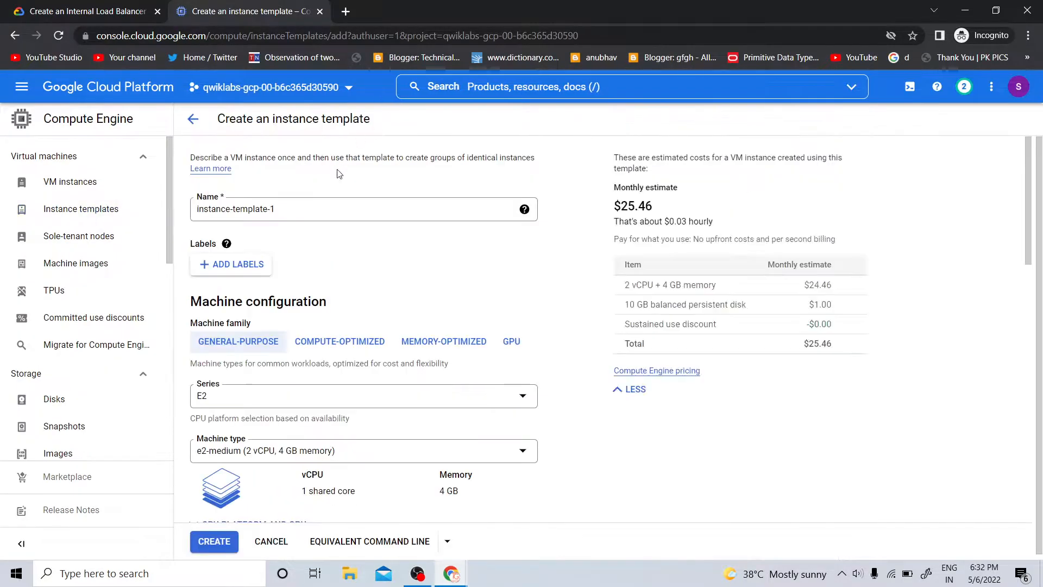
{"action": "left_click_drag", "start_coordinate": [327, 208], "coordinate": [45, 209]}
{"action": "left_click", "coordinate": [200, 210]}
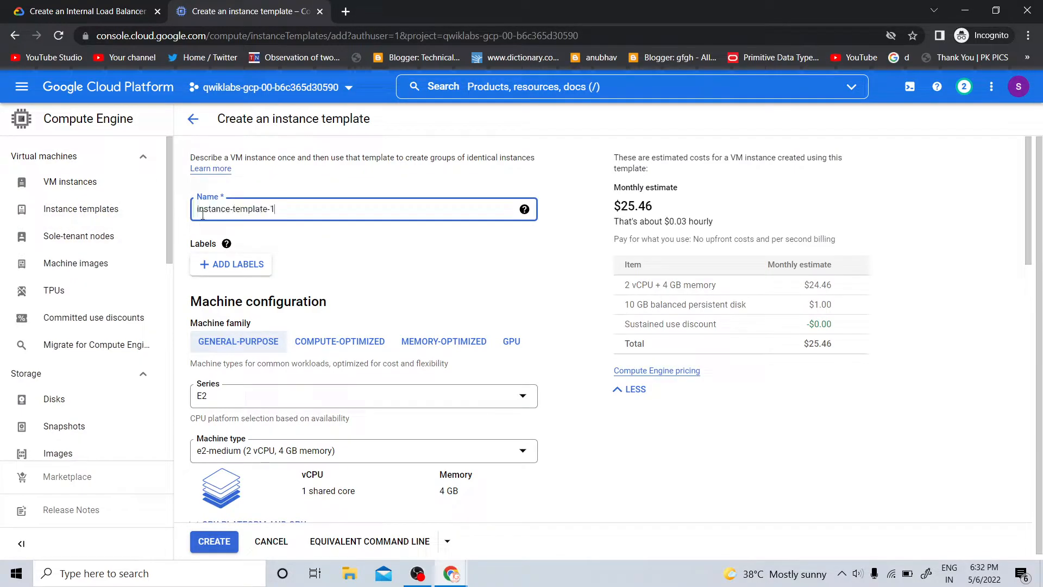
Set the instance template's machine series to N1, as listed in the lab instructions
{"action": "left_click", "coordinate": [13, 6]}
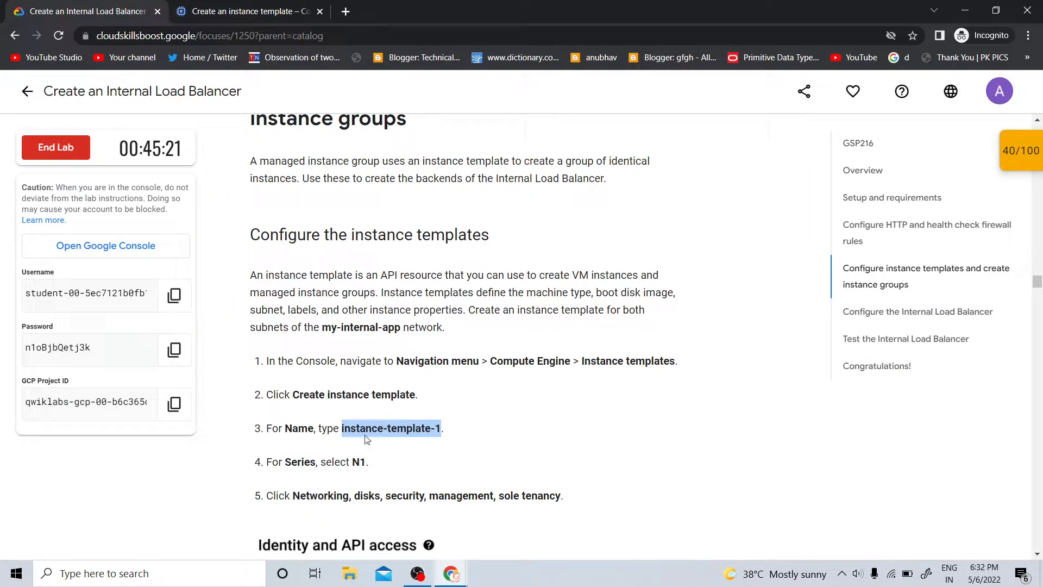
{"action": "left_click", "coordinate": [242, 6]}
{"action": "left_click", "coordinate": [247, 397]}
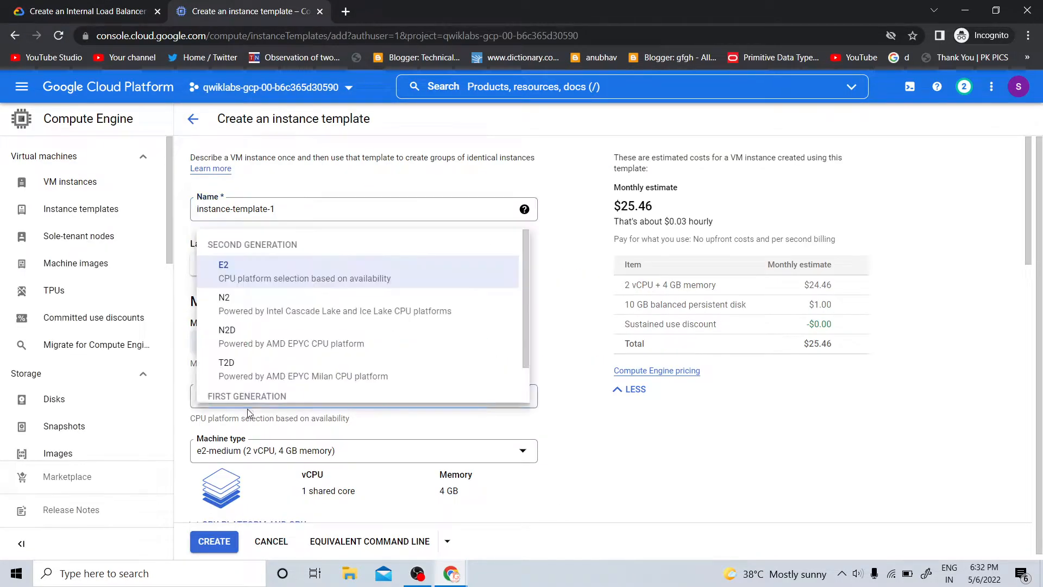
{"action": "scroll", "coordinate": [265, 380], "scroll_direction": "down", "scroll_amount": 1}
{"action": "left_click", "coordinate": [263, 375]}
Find the network tag value in the lab's instance template instructions and copy lb-backend
{"action": "left_click", "coordinate": [6, 7]}
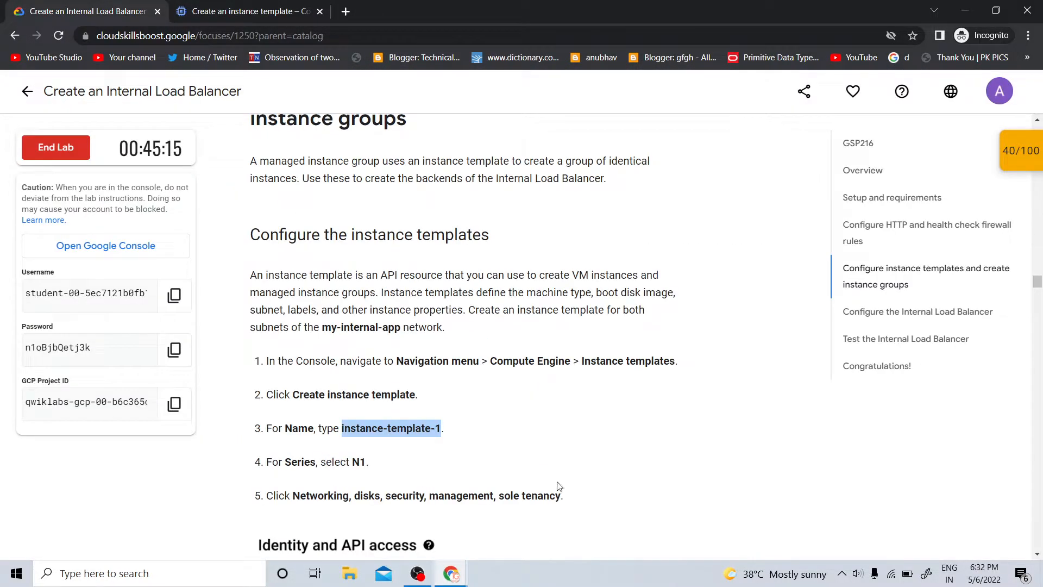
{"action": "scroll", "coordinate": [604, 473], "scroll_direction": "down", "scroll_amount": 4}
{"action": "left_click", "coordinate": [695, 383]}
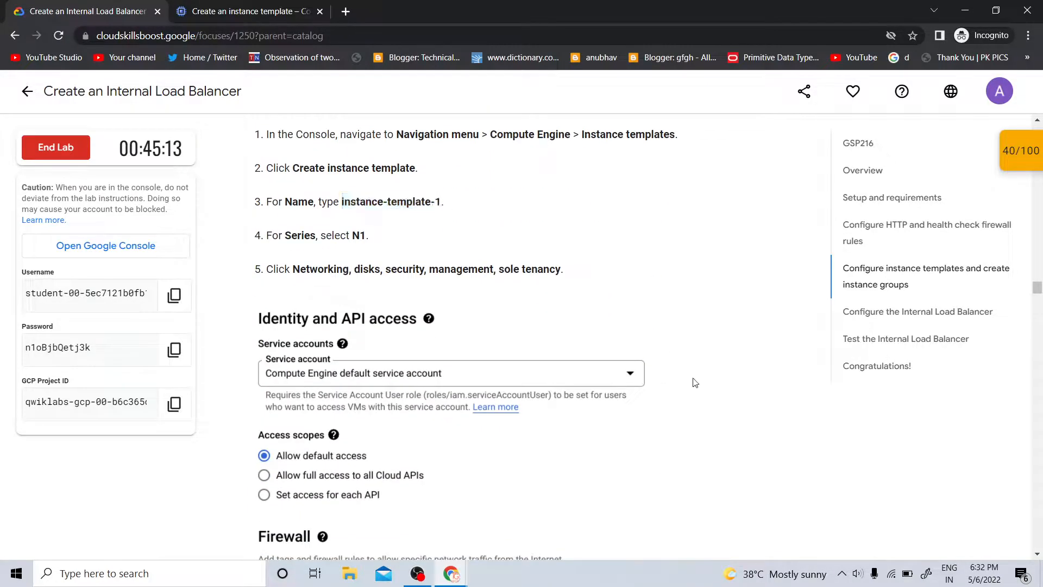
{"action": "scroll", "coordinate": [696, 383], "scroll_direction": "down", "scroll_amount": 6}
{"action": "scroll", "coordinate": [696, 383], "scroll_direction": "down", "scroll_amount": 2}
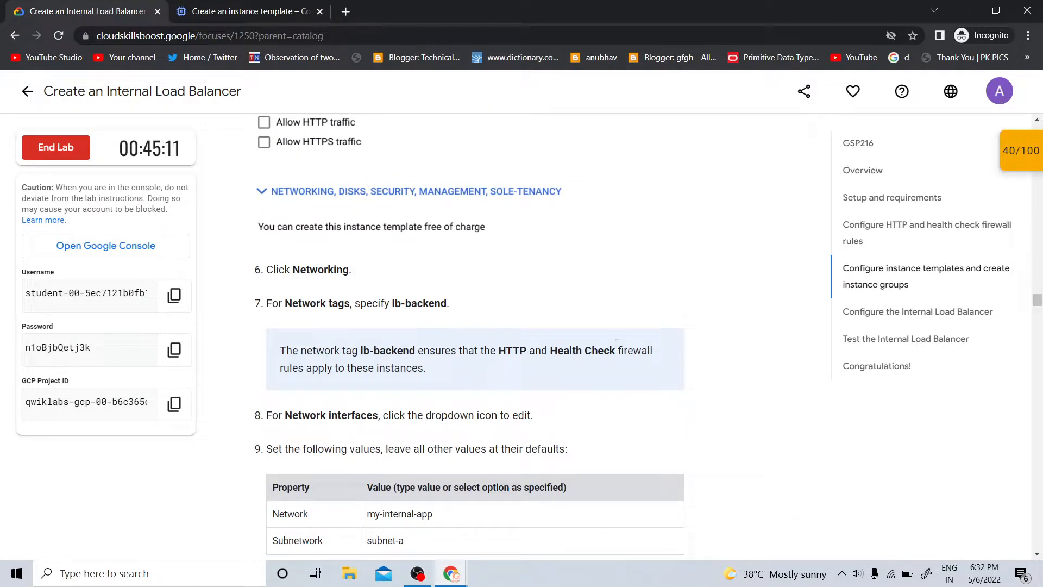
{"action": "double_click", "coordinate": [426, 305]}
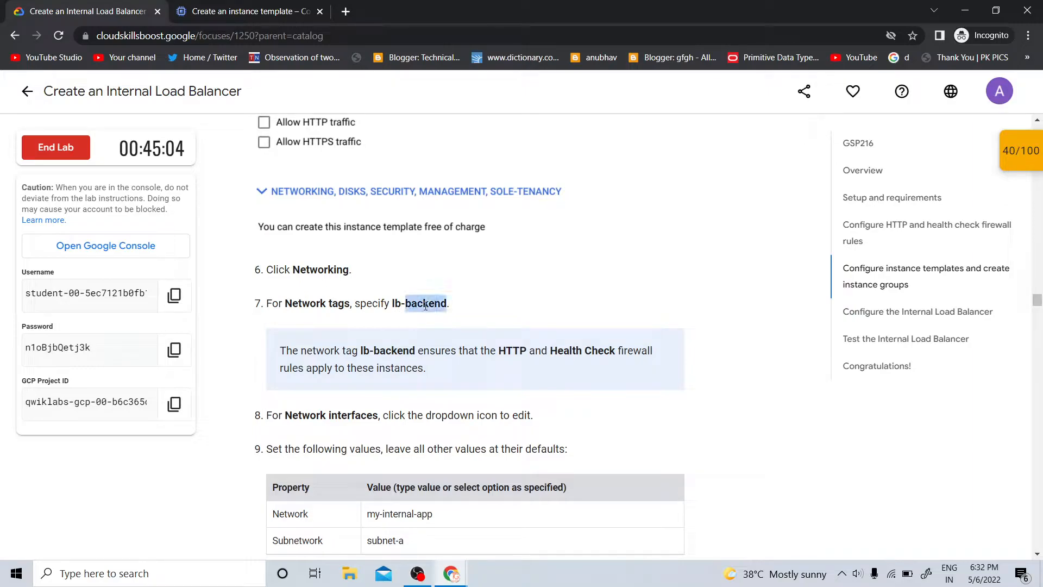
{"action": "triple_click", "coordinate": [425, 305]}
{"action": "left_click", "coordinate": [442, 302]}
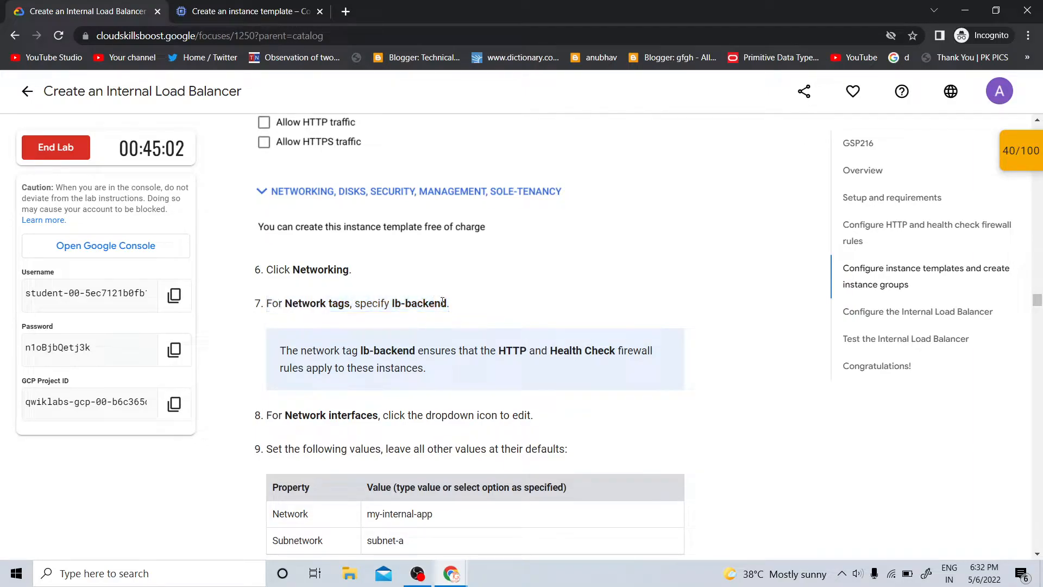
{"action": "left_click_drag", "start_coordinate": [448, 302], "coordinate": [397, 307]}
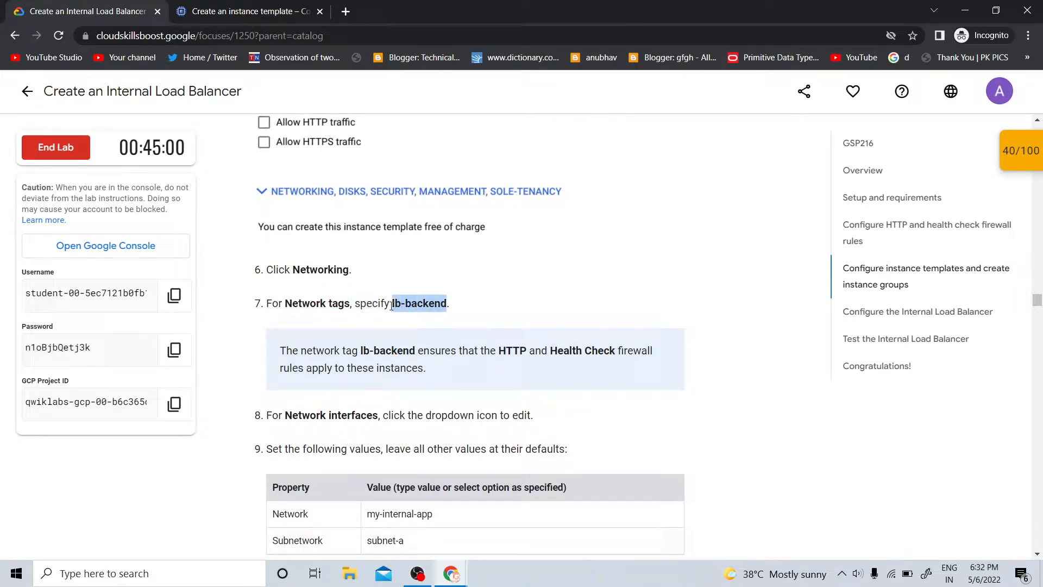
{"action": "right_click", "coordinate": [400, 302]}
{"action": "left_click", "coordinate": [419, 310]}
Expand the instance template's advanced options and its Networking section in the console
{"action": "left_click", "coordinate": [244, 11]}
{"action": "scroll", "coordinate": [328, 402], "scroll_direction": "down", "scroll_amount": 4}
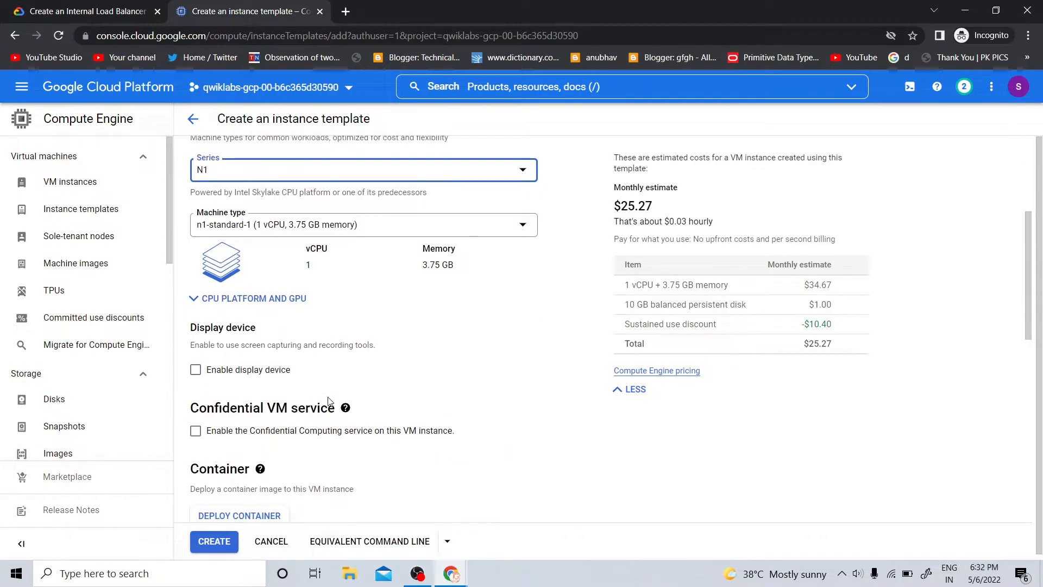
{"action": "scroll", "coordinate": [328, 402], "scroll_direction": "down", "scroll_amount": 12}
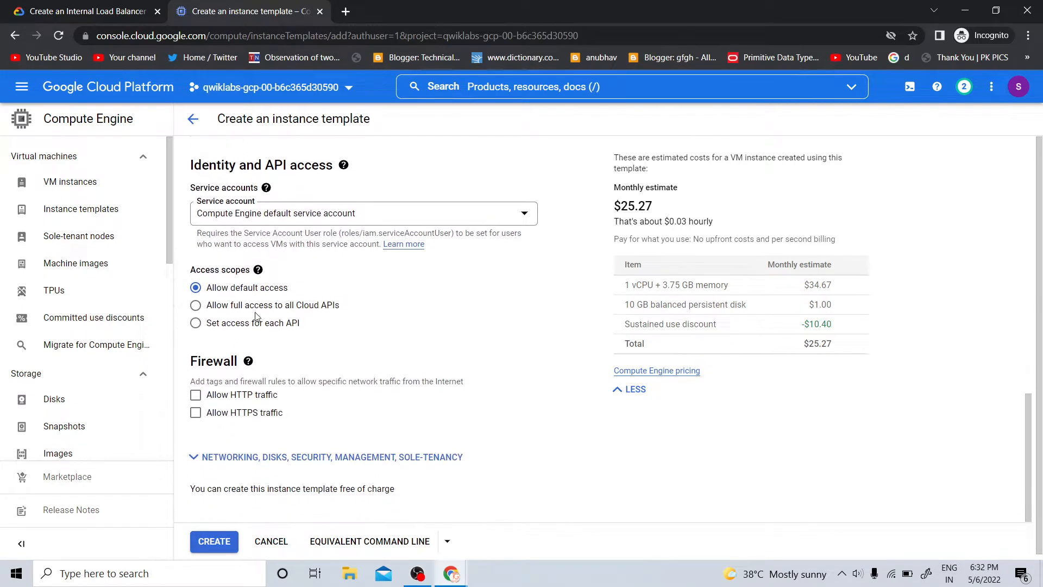
{"action": "left_click", "coordinate": [257, 456]}
{"action": "scroll", "coordinate": [302, 396], "scroll_direction": "down", "scroll_amount": 4}
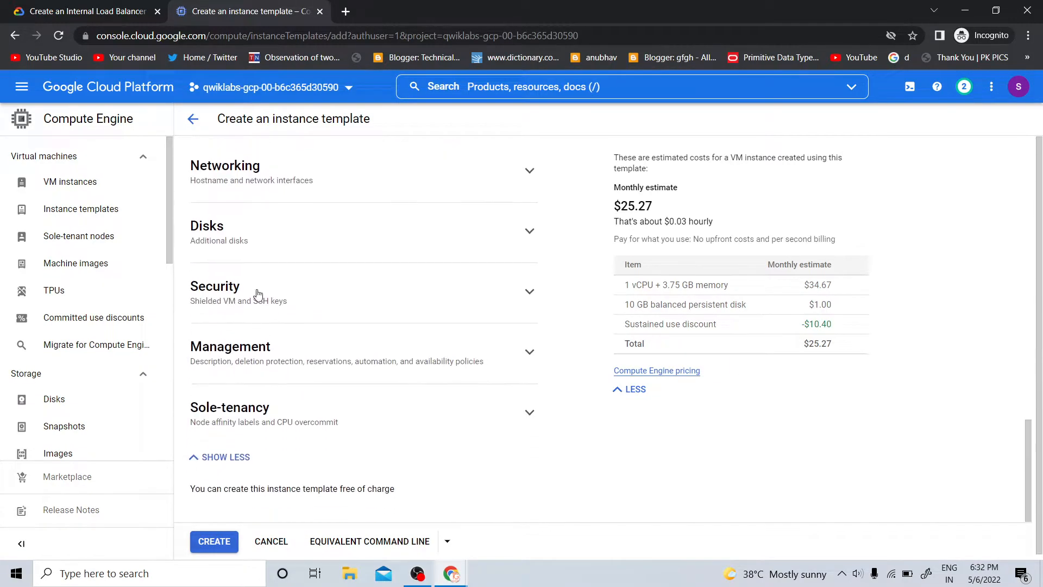
{"action": "left_click", "coordinate": [301, 179]}
{"action": "scroll", "coordinate": [326, 326], "scroll_direction": "down", "scroll_amount": 4}
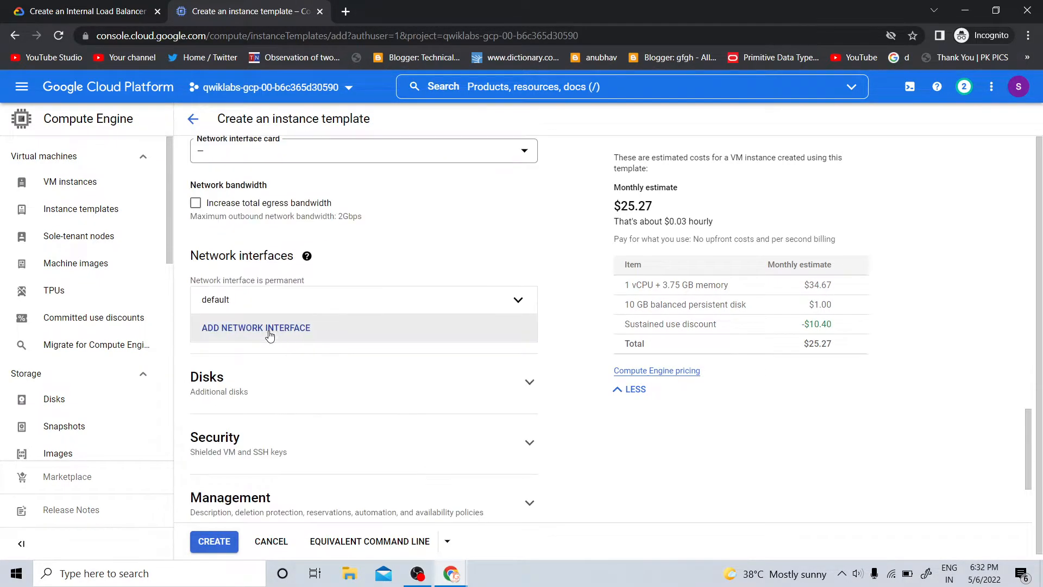
{"action": "scroll", "coordinate": [252, 389], "scroll_direction": "down", "scroll_amount": 3}
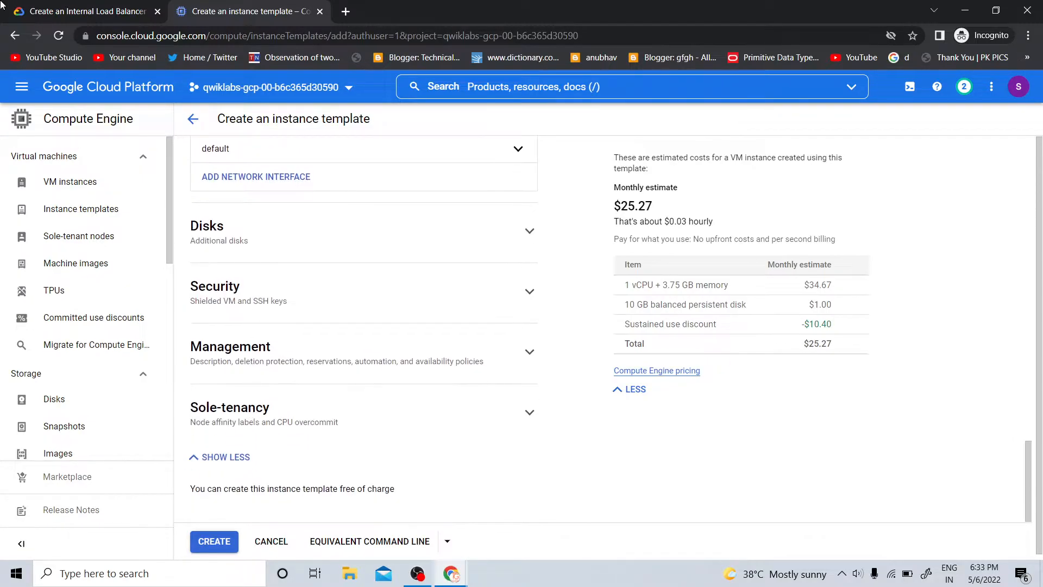
Add the copied network tag lb-backend to the instance template's networking settings
{"action": "left_click", "coordinate": [10, 14]}
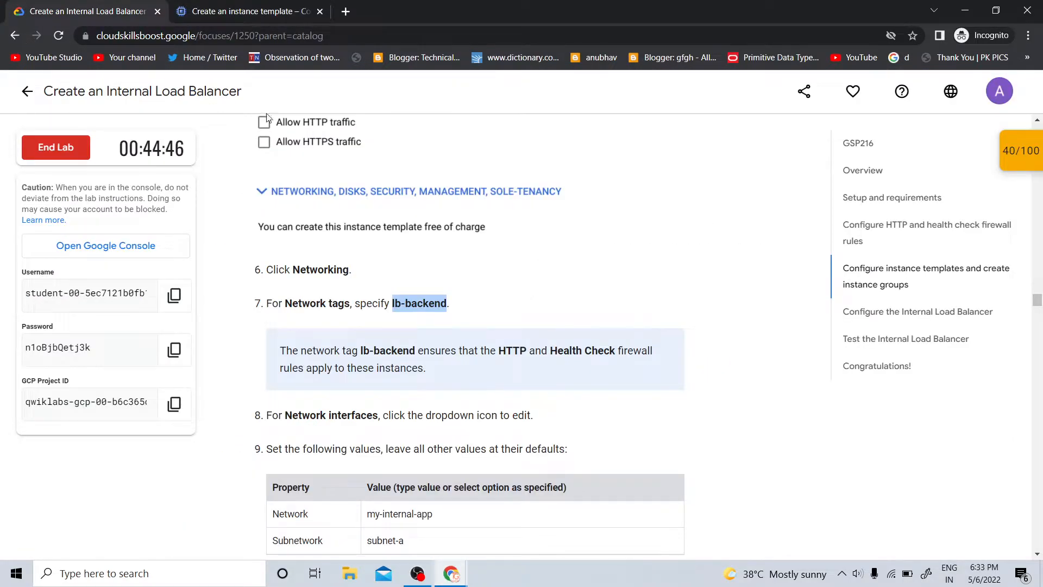
{"action": "left_click", "coordinate": [251, 10]}
{"action": "scroll", "coordinate": [307, 331], "scroll_direction": "up", "scroll_amount": 4}
{"action": "mouse_move", "coordinate": [307, 331]}
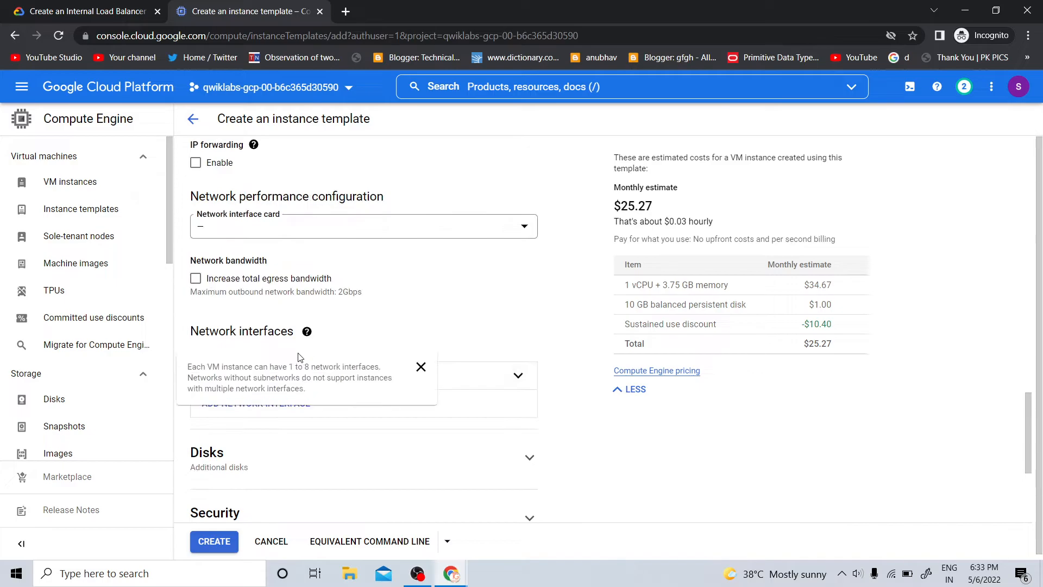
{"action": "scroll", "coordinate": [331, 277], "scroll_direction": "up", "scroll_amount": 4}
{"action": "scroll", "coordinate": [310, 292], "scroll_direction": "down", "scroll_amount": 4}
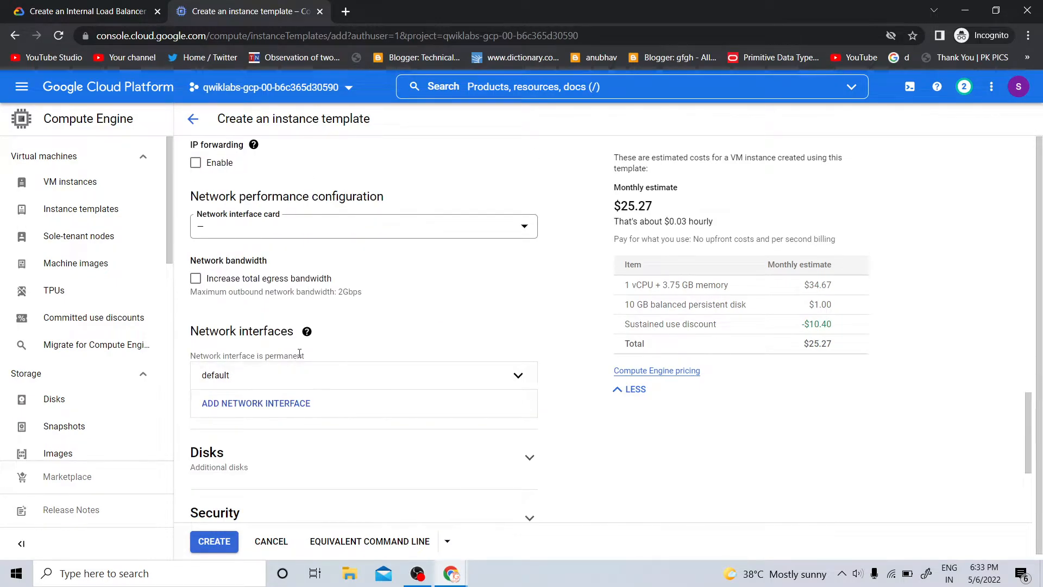
{"action": "scroll", "coordinate": [219, 279], "scroll_direction": "up", "scroll_amount": 4}
{"action": "left_click", "coordinate": [230, 284]}
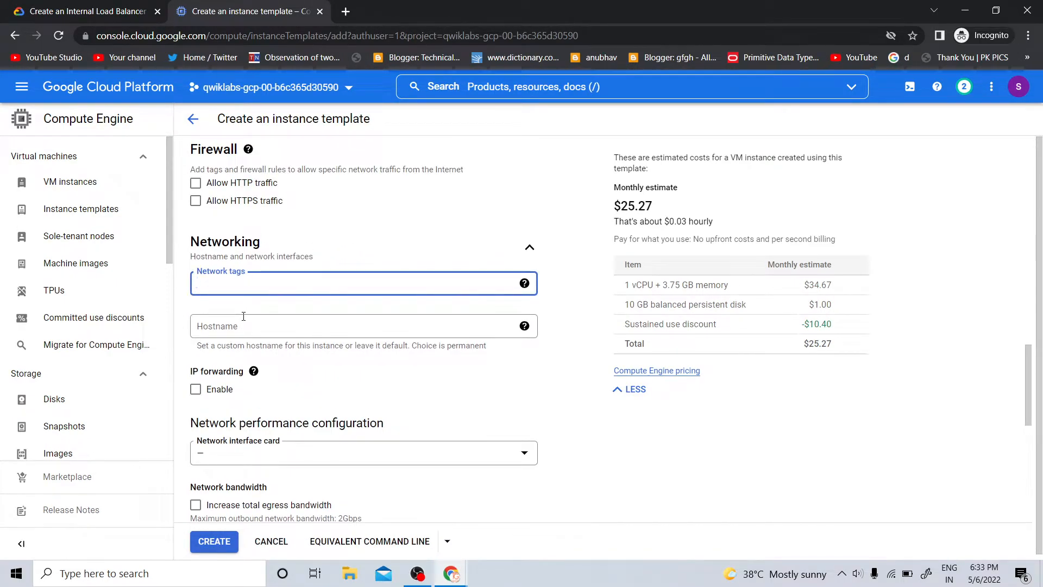
{"action": "key", "text": "ctrl+v"}
Check the lab's network interface values and set the default interface's network to my-internal-app
{"action": "key", "text": "ctrl+Tab"}
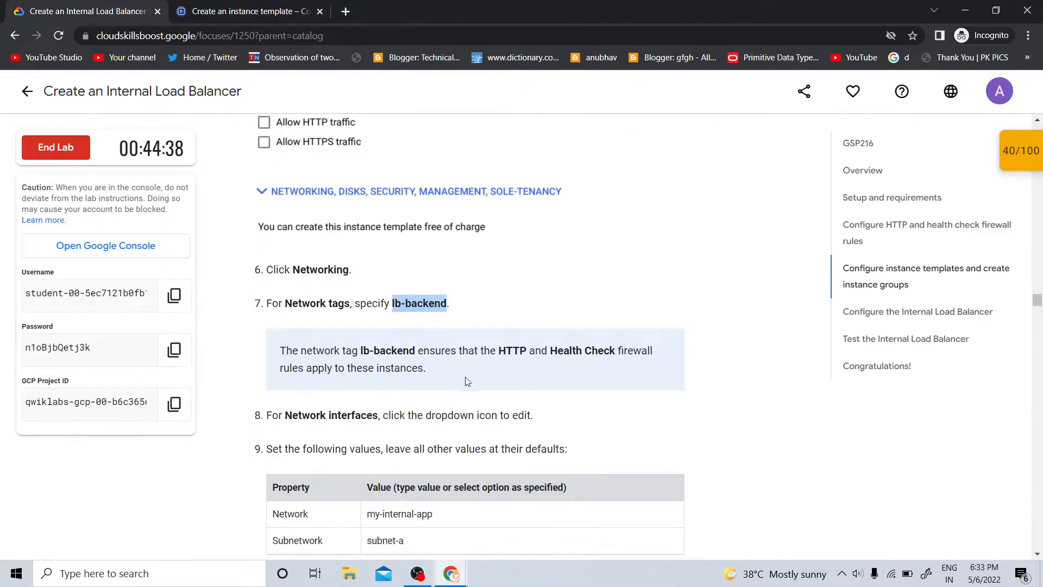
{"action": "scroll", "coordinate": [472, 371], "scroll_direction": "up", "scroll_amount": 8}
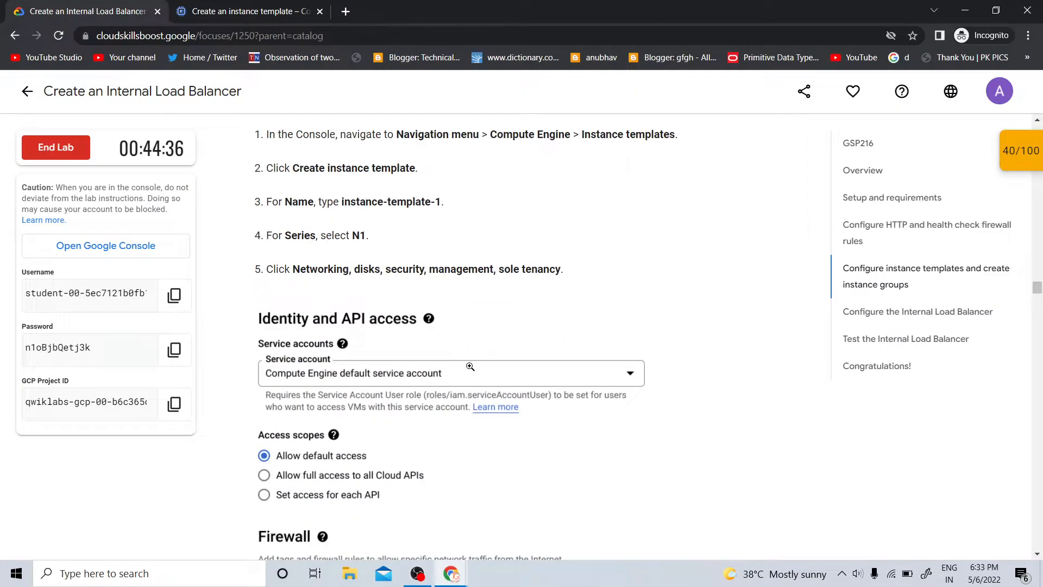
{"action": "scroll", "coordinate": [470, 367], "scroll_direction": "down", "scroll_amount": 8}
{"action": "scroll", "coordinate": [471, 371], "scroll_direction": "down", "scroll_amount": 4}
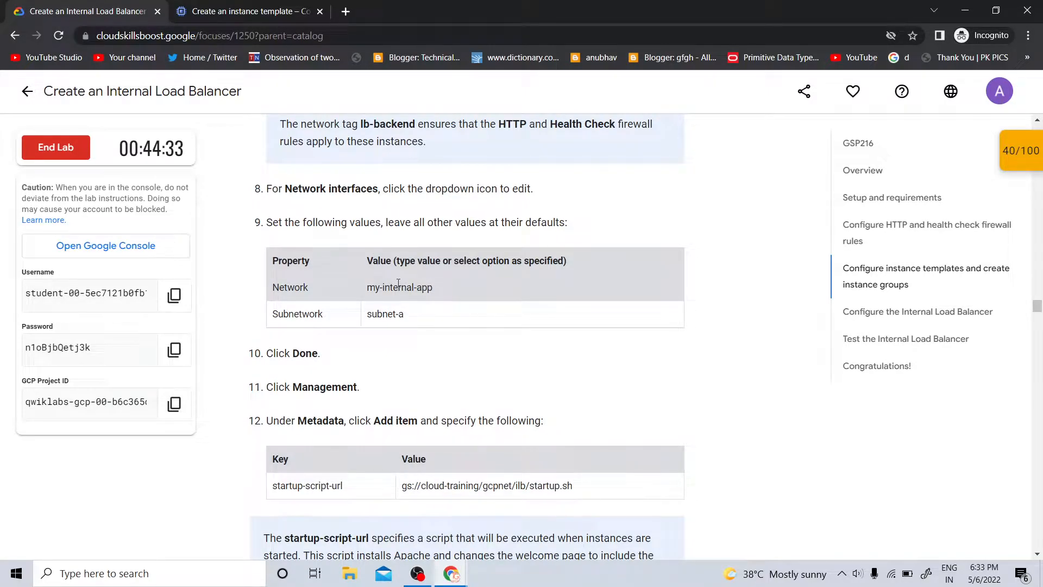
{"action": "left_click", "coordinate": [250, 10]}
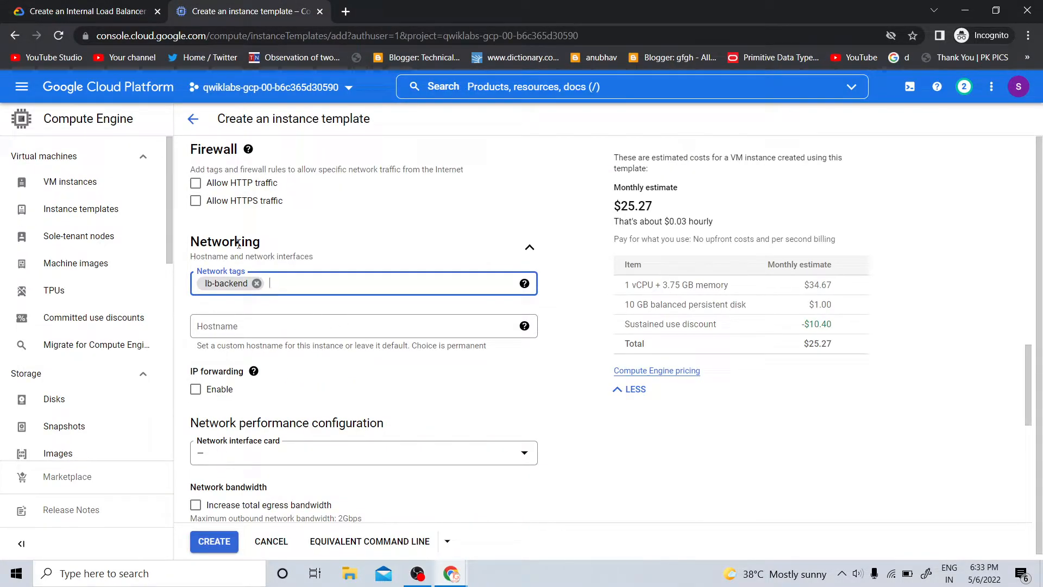
{"action": "scroll", "coordinate": [299, 305], "scroll_direction": "down", "scroll_amount": 4}
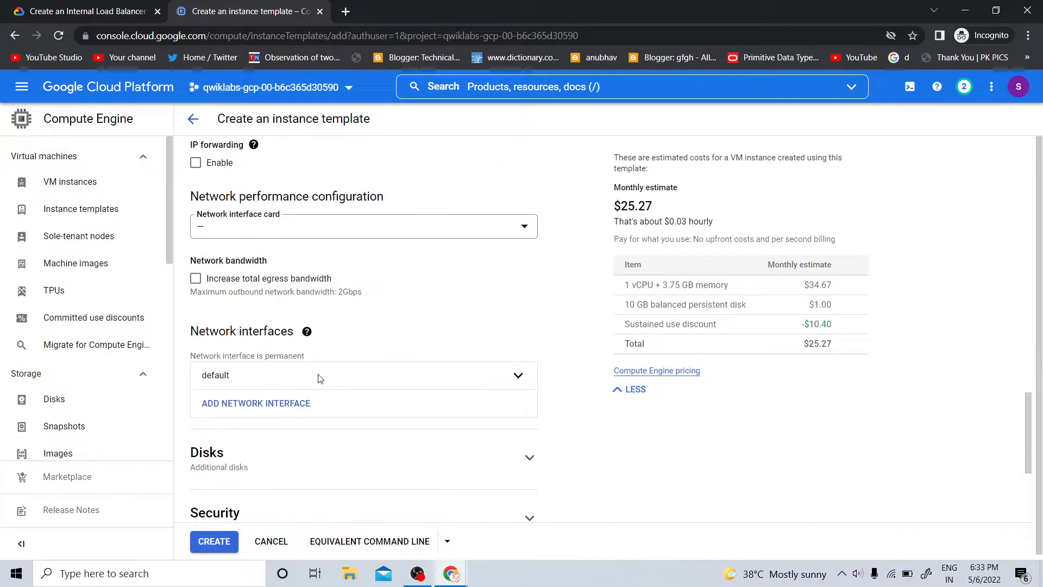
{"action": "left_click", "coordinate": [273, 376]}
{"action": "left_click", "coordinate": [242, 432]}
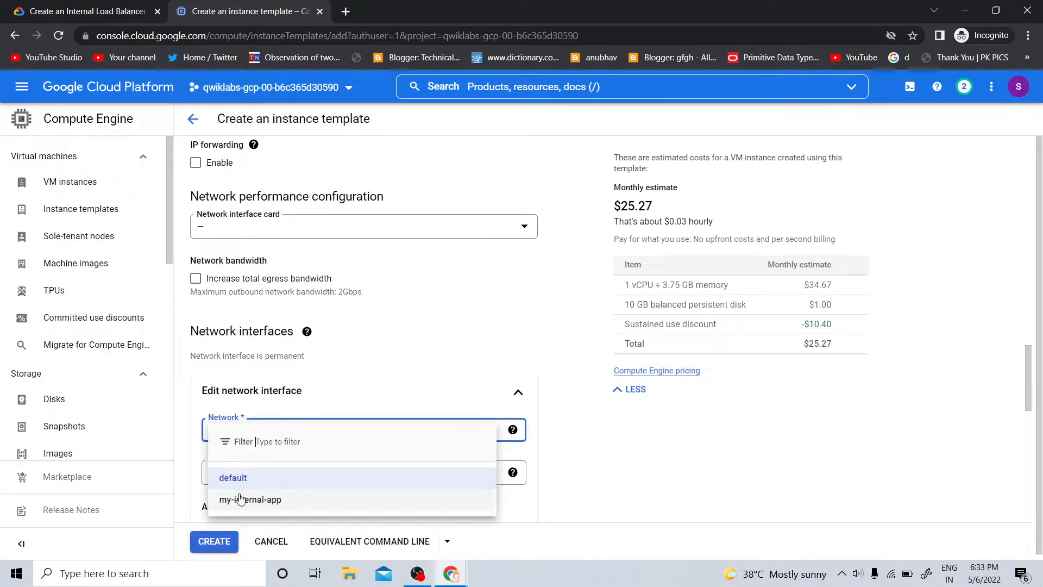
{"action": "left_click", "coordinate": [239, 496]}
Set the network interface's subnetwork to subnet-a (us-central1), as listed in the lab instructions
{"action": "left_click", "coordinate": [6, 18]}
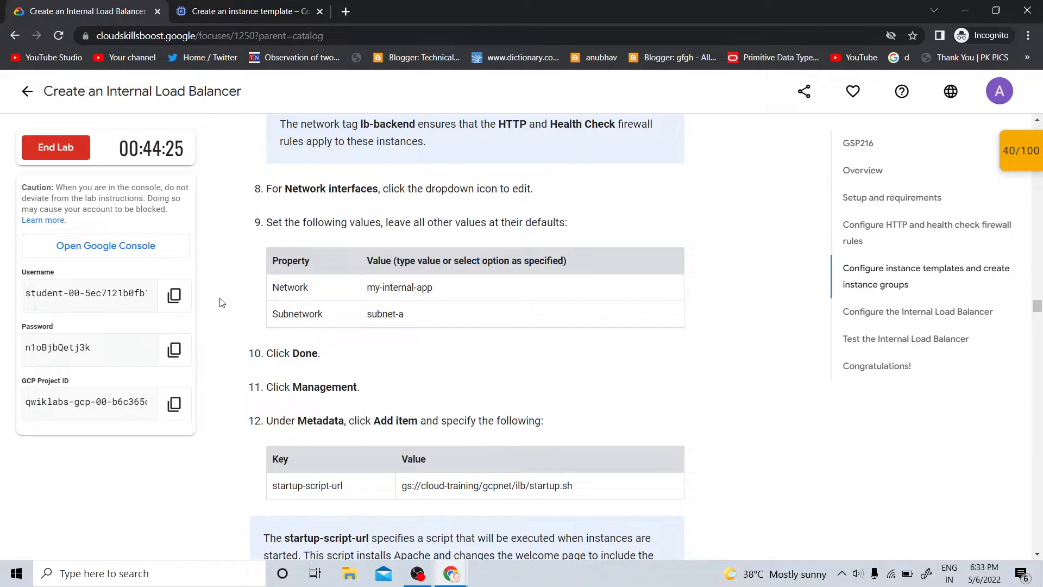
{"action": "left_click", "coordinate": [244, 11]}
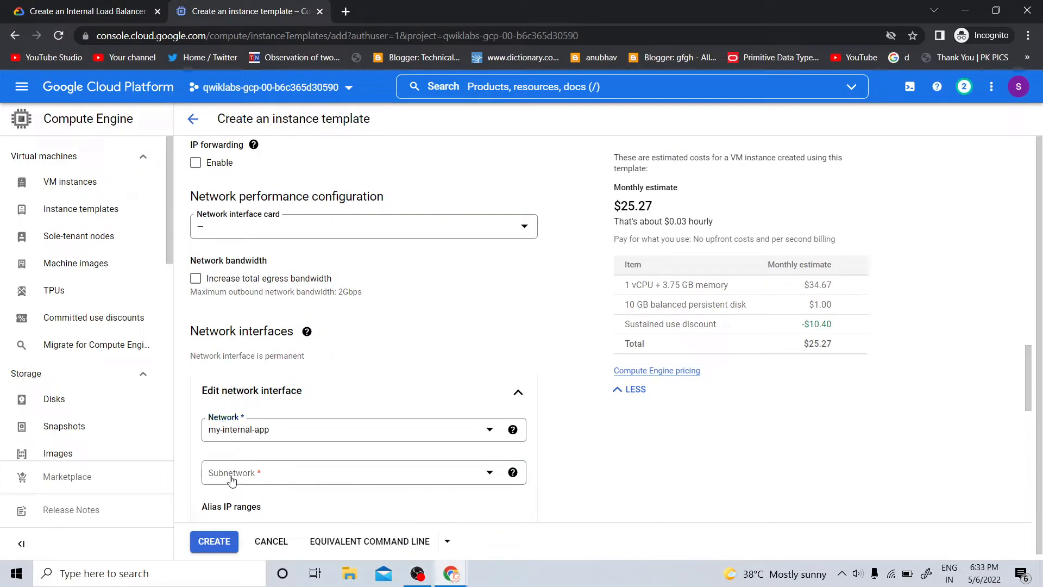
{"action": "left_click", "coordinate": [239, 475]}
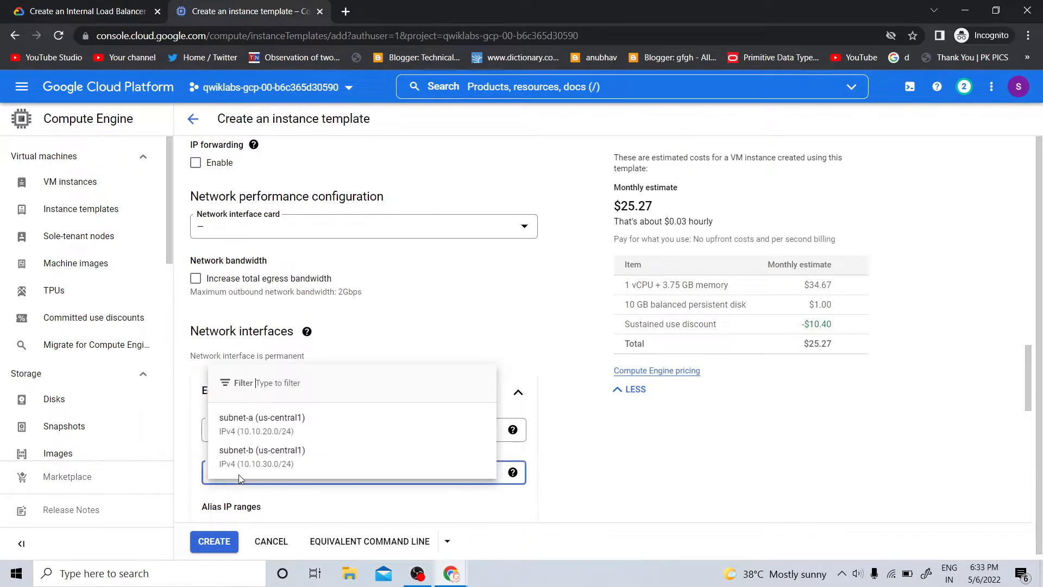
{"action": "left_click", "coordinate": [1, 2]}
{"action": "left_click", "coordinate": [244, 11]}
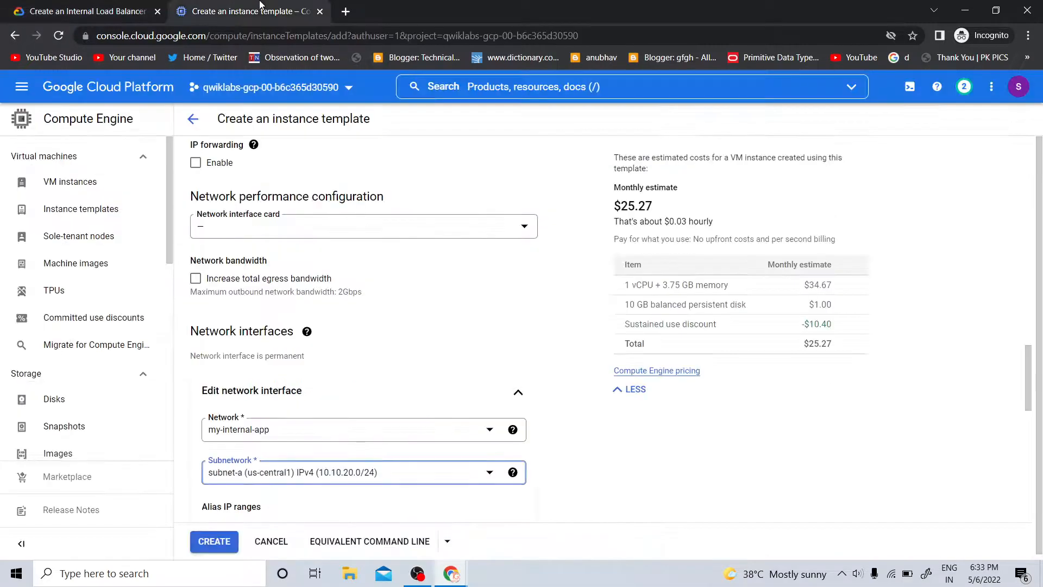
{"action": "left_click", "coordinate": [299, 474]}
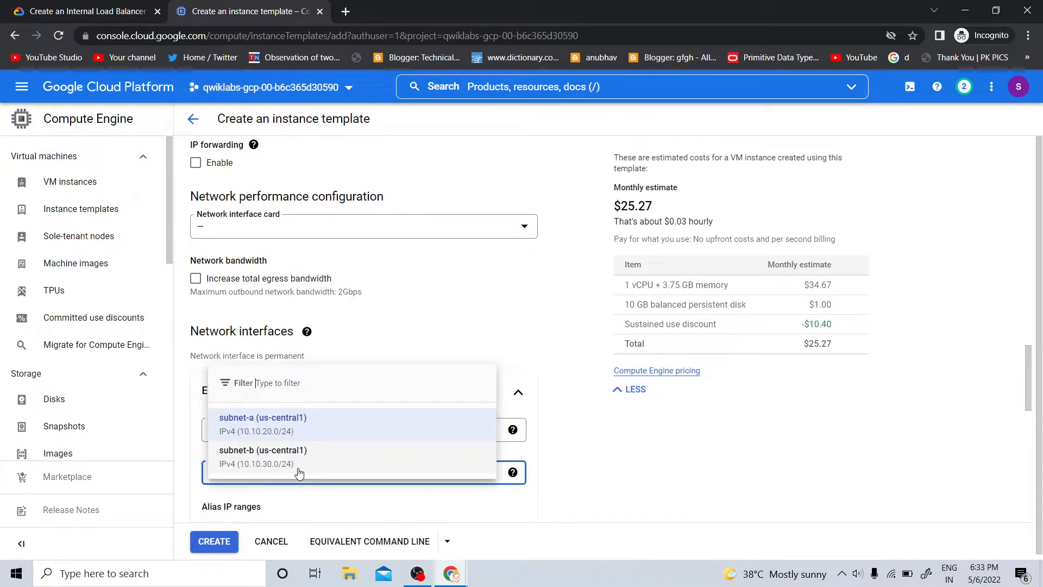
{"action": "left_click", "coordinate": [334, 426]}
Review the lab's networking and metadata instructions and copy the metadata key startup-script-url
{"action": "left_click", "coordinate": [4, 5]}
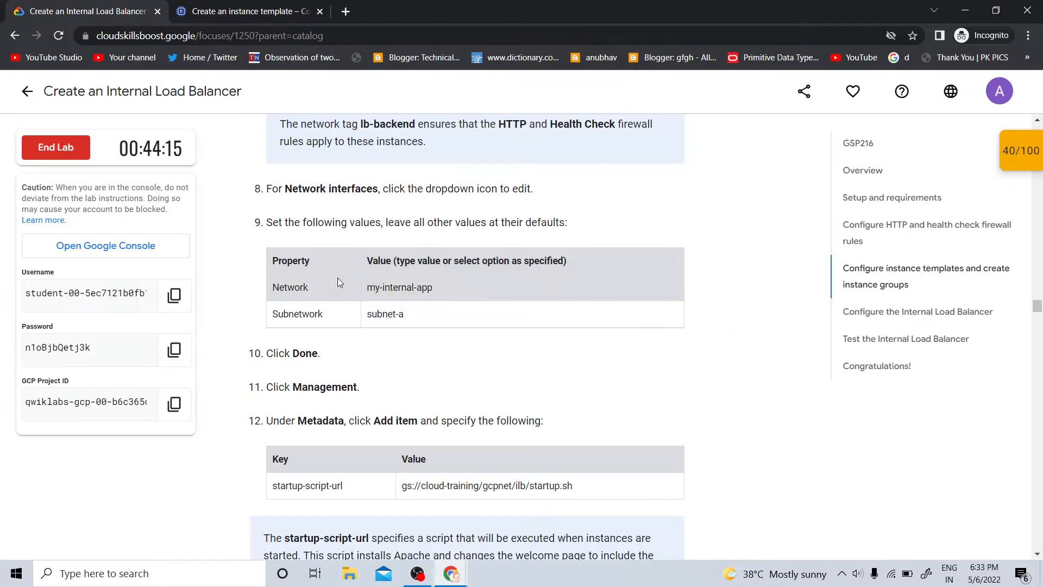
{"action": "scroll", "coordinate": [379, 396], "scroll_direction": "up", "scroll_amount": 10}
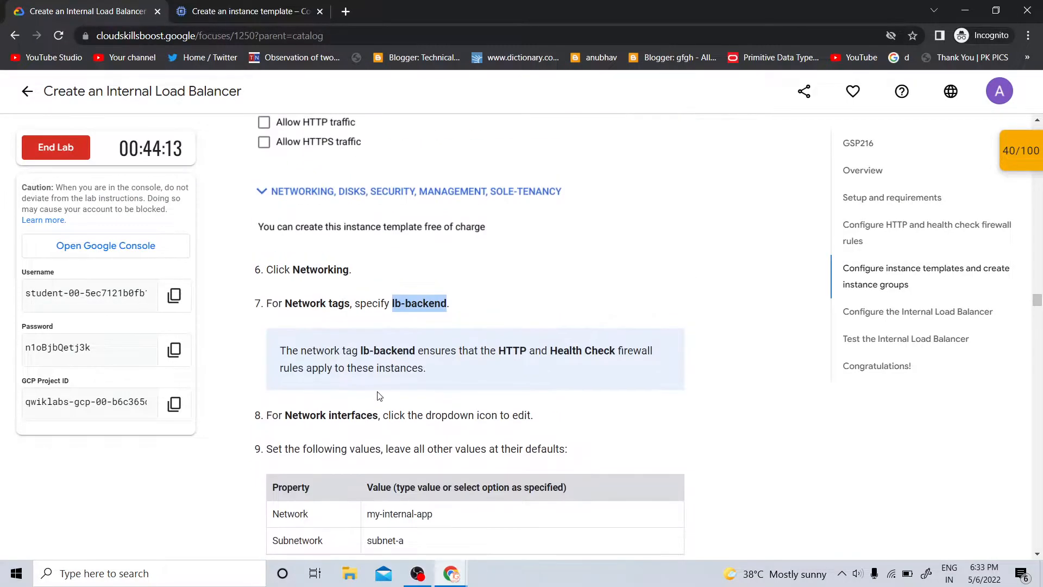
{"action": "scroll", "coordinate": [382, 392], "scroll_direction": "down", "scroll_amount": 4}
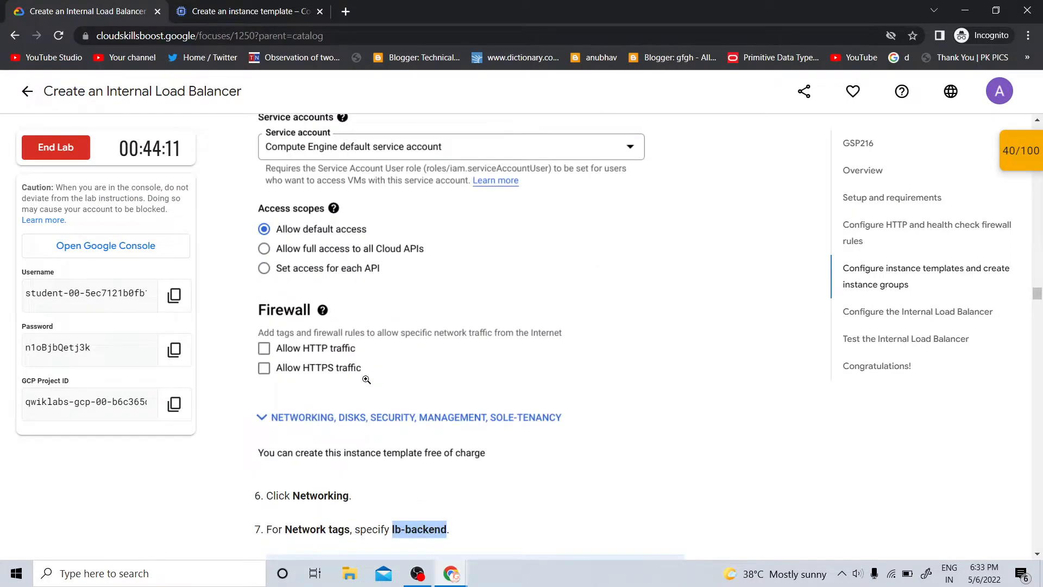
{"action": "scroll", "coordinate": [343, 378], "scroll_direction": "down", "scroll_amount": 4}
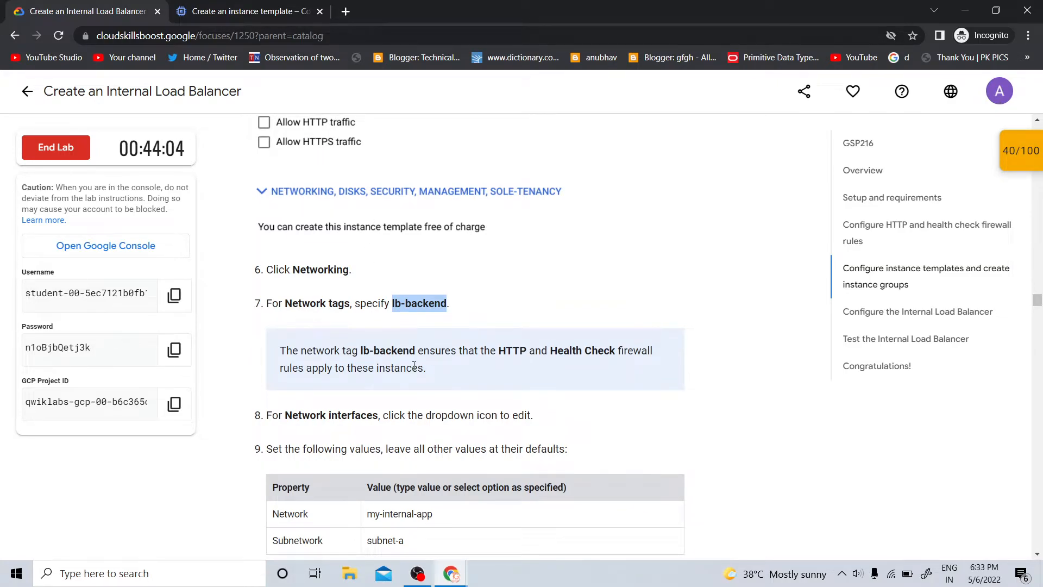
{"action": "scroll", "coordinate": [475, 383], "scroll_direction": "down", "scroll_amount": 4}
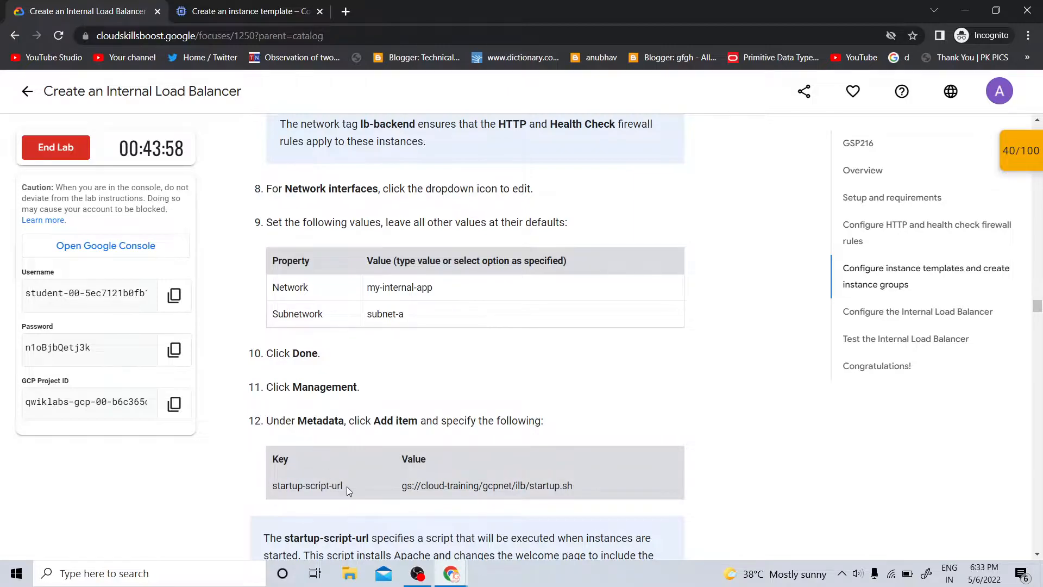
{"action": "right_click", "coordinate": [281, 486]}
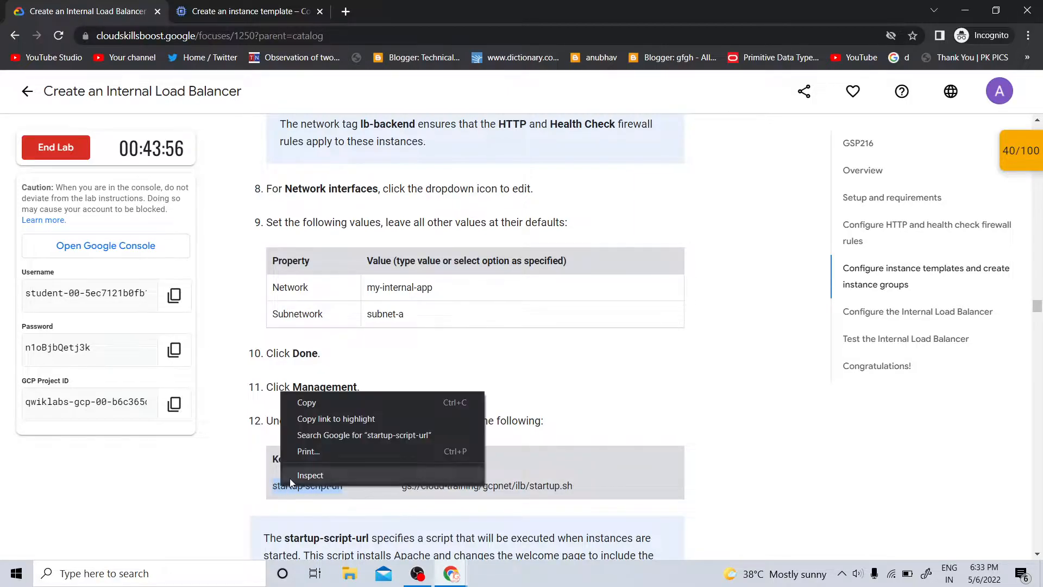
{"action": "left_click", "coordinate": [319, 401]}
Confirm the template's network interface settings in the console and expand the Management section
{"action": "left_click", "coordinate": [245, 11]}
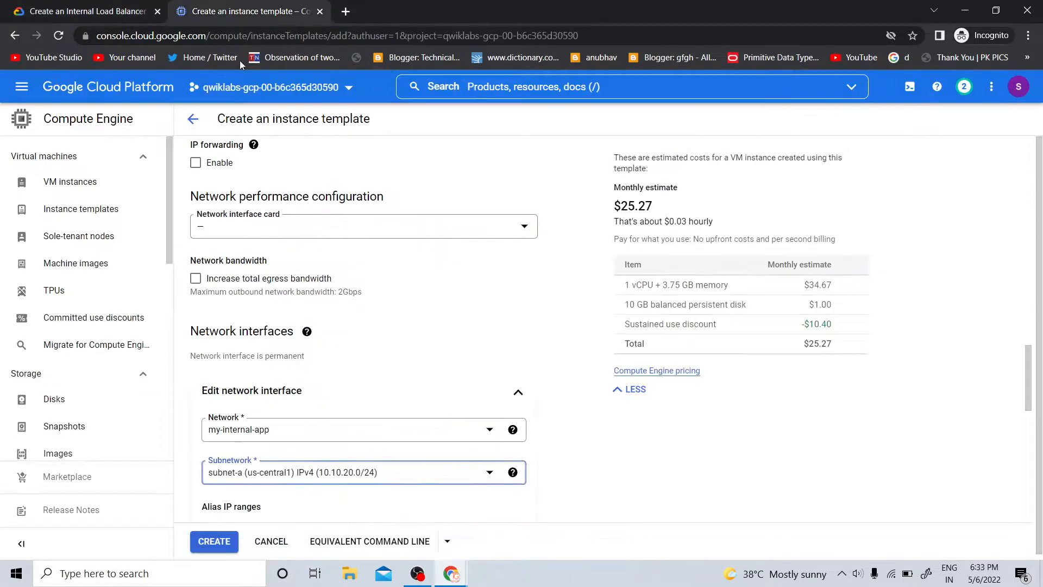
{"action": "scroll", "coordinate": [326, 419], "scroll_direction": "down", "scroll_amount": 7}
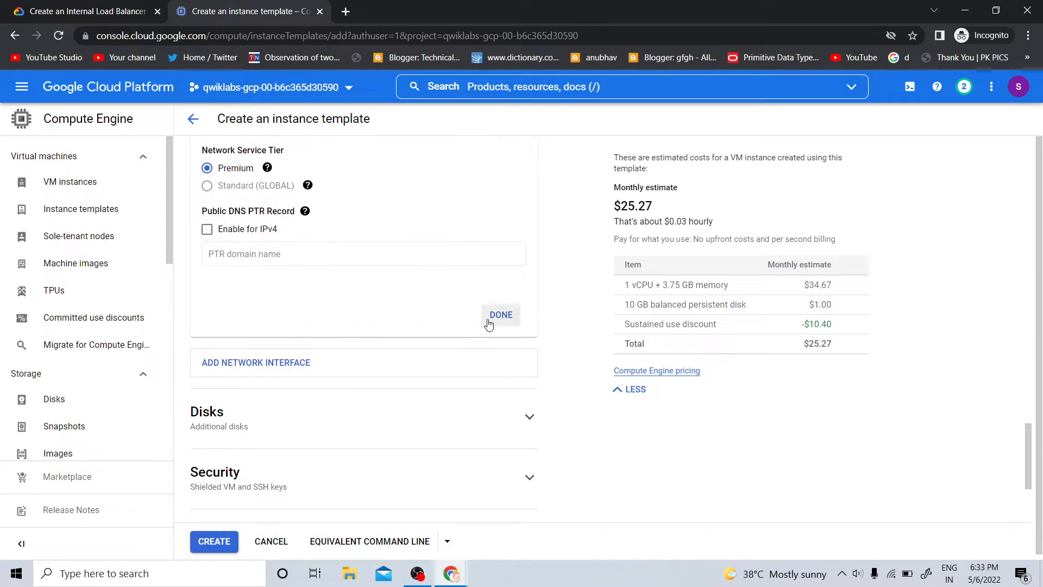
{"action": "left_click", "coordinate": [485, 319]}
{"action": "left_click", "coordinate": [253, 358]}
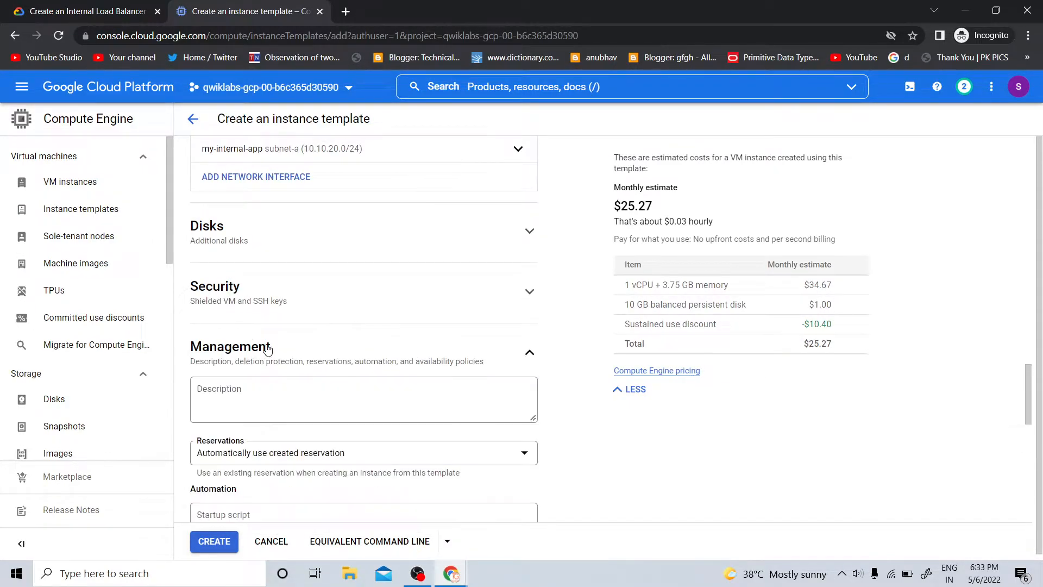
Look through the instance template form for the metadata settings, checking the lab's metadata instructions along the way
{"action": "scroll", "coordinate": [245, 363], "scroll_direction": "down", "scroll_amount": 9}
{"action": "scroll", "coordinate": [240, 368], "scroll_direction": "down", "scroll_amount": 3}
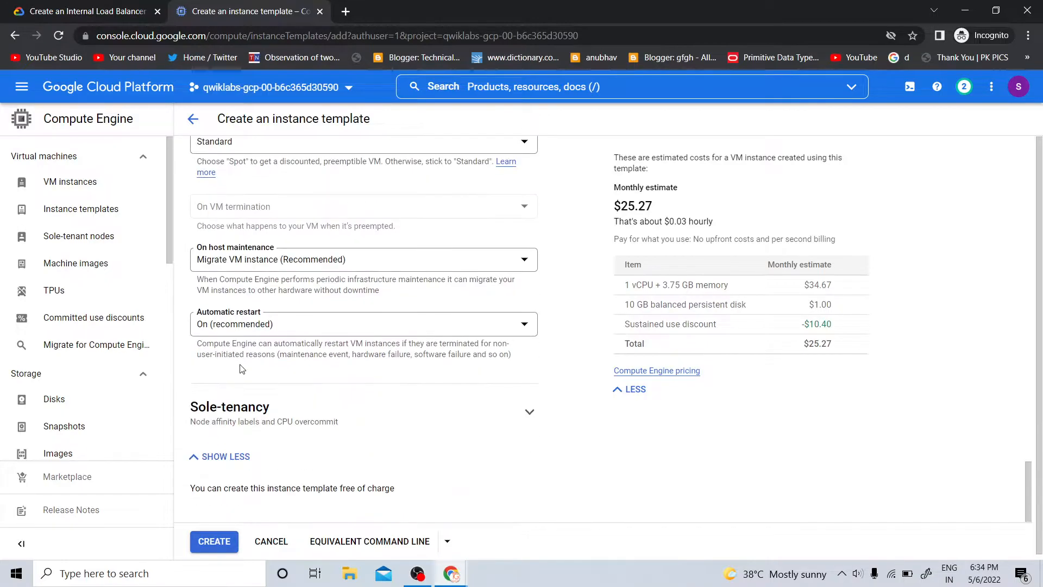
{"action": "scroll", "coordinate": [238, 340], "scroll_direction": "up", "scroll_amount": 9}
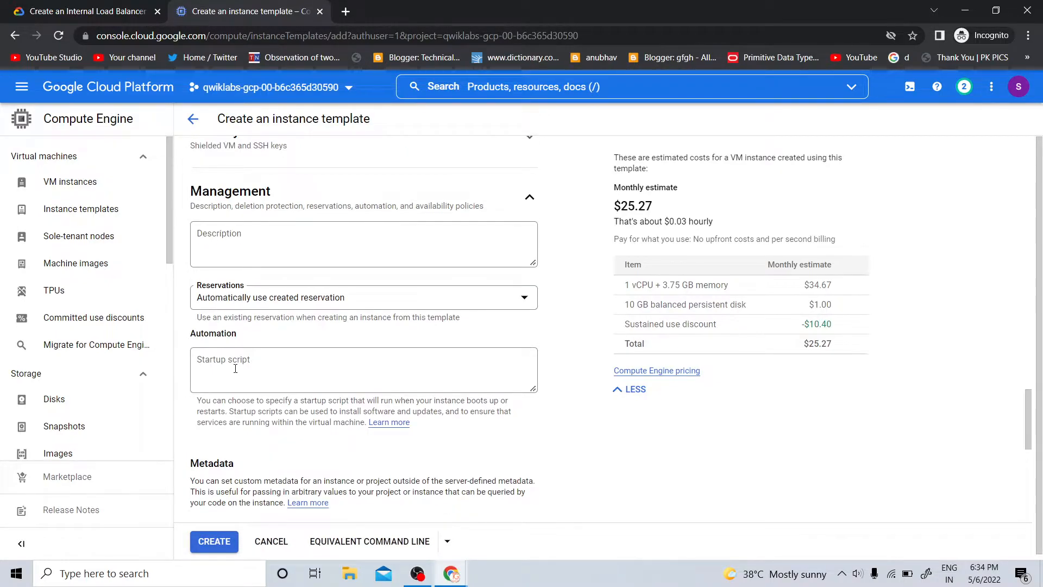
{"action": "scroll", "coordinate": [235, 368], "scroll_direction": "up", "scroll_amount": 4}
{"action": "scroll", "coordinate": [235, 373], "scroll_direction": "down", "scroll_amount": 12}
{"action": "scroll", "coordinate": [240, 385], "scroll_direction": "up", "scroll_amount": 3}
{"action": "scroll", "coordinate": [240, 385], "scroll_direction": "up", "scroll_amount": 9}
{"action": "scroll", "coordinate": [238, 380], "scroll_direction": "down", "scroll_amount": 9}
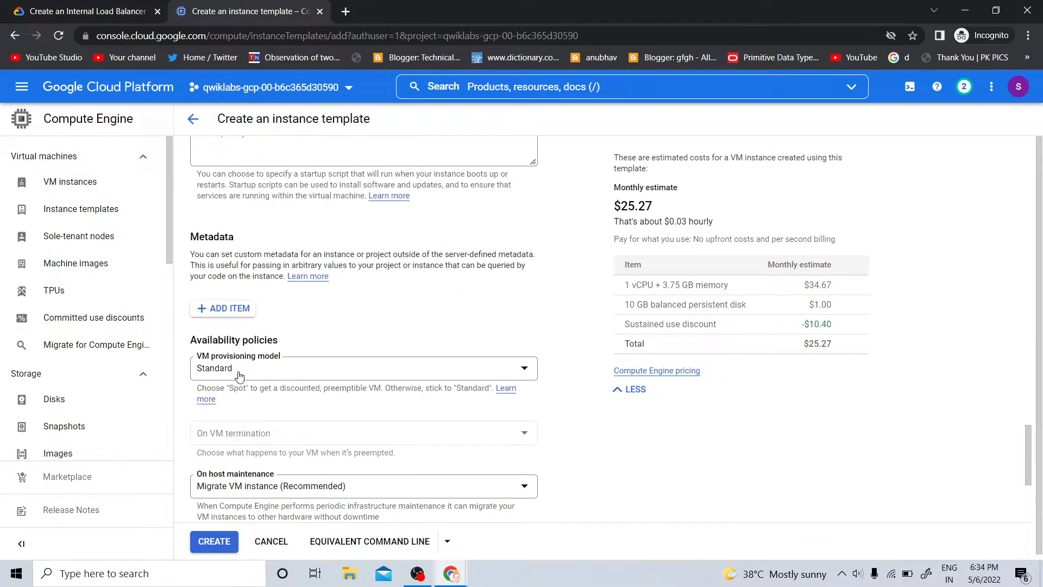
{"action": "scroll", "coordinate": [237, 369], "scroll_direction": "down", "scroll_amount": 4}
{"action": "left_click", "coordinate": [2, 6]}
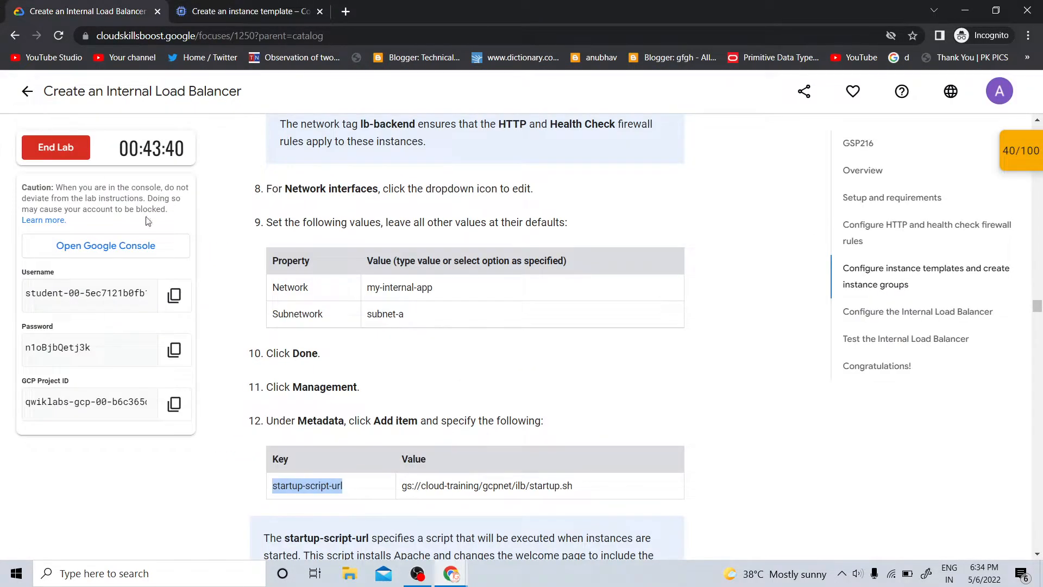
{"action": "left_click", "coordinate": [256, 11]}
{"action": "scroll", "coordinate": [321, 329], "scroll_direction": "up", "scroll_amount": 10}
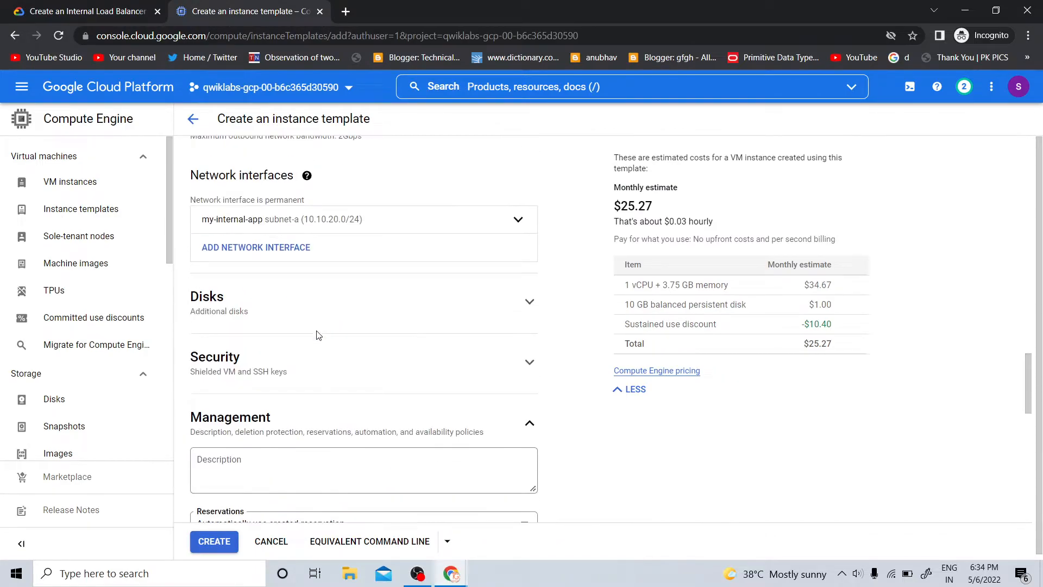
{"action": "scroll", "coordinate": [274, 355], "scroll_direction": "up", "scroll_amount": 4}
{"action": "scroll", "coordinate": [274, 356], "scroll_direction": "down", "scroll_amount": 14}
{"action": "scroll", "coordinate": [274, 353], "scroll_direction": "up", "scroll_amount": 18}
{"action": "scroll", "coordinate": [275, 353], "scroll_direction": "down", "scroll_amount": 8}
{"action": "left_click", "coordinate": [269, 416]}
{"action": "scroll", "coordinate": [269, 412], "scroll_direction": "up", "scroll_amount": 15}
{"action": "scroll", "coordinate": [268, 409], "scroll_direction": "up", "scroll_amount": 4}
{"action": "scroll", "coordinate": [268, 408], "scroll_direction": "down", "scroll_amount": 15}
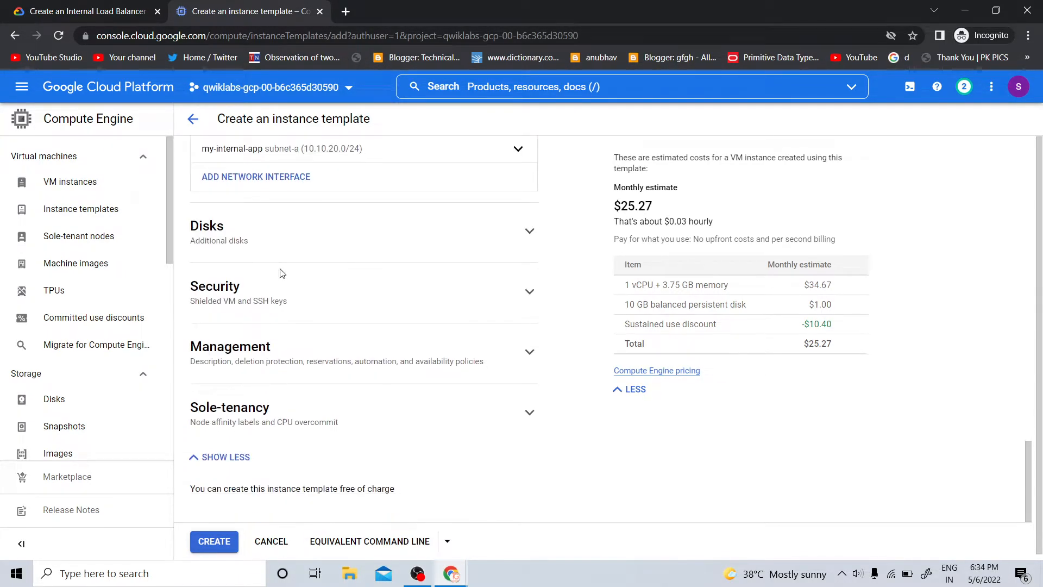
Expand the Management section and add a metadata item with the key startup-script-url
{"action": "left_click", "coordinate": [285, 372]}
{"action": "scroll", "coordinate": [304, 375], "scroll_direction": "down", "scroll_amount": 9}
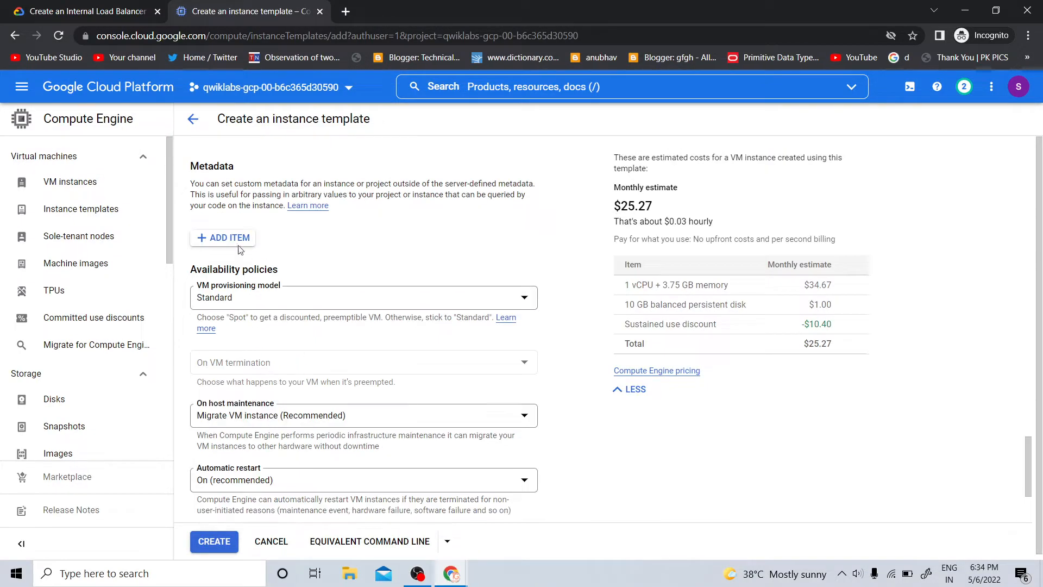
{"action": "left_click", "coordinate": [236, 239]}
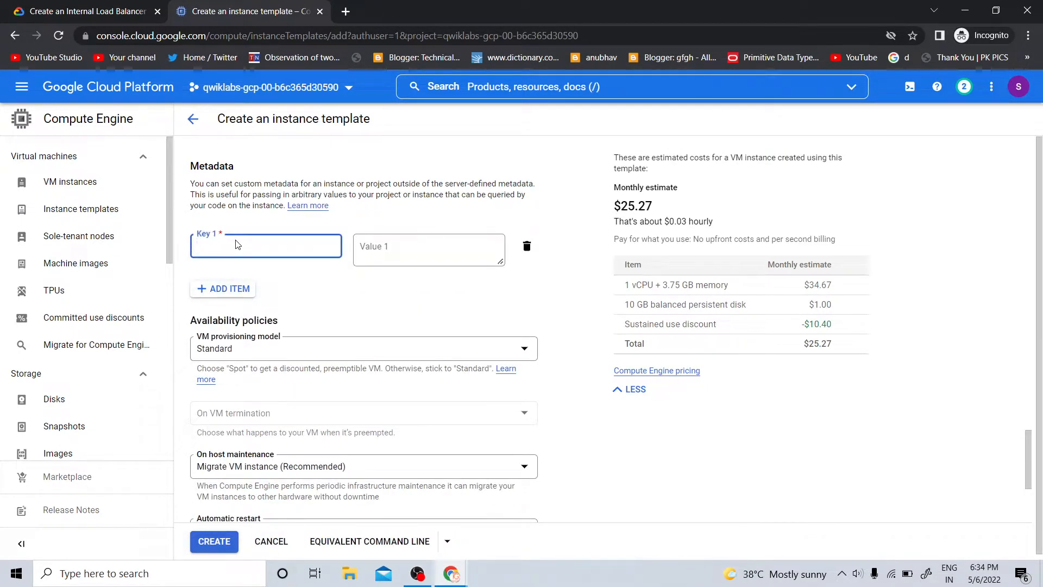
{"action": "key", "text": "ctrl+v"}
Set the metadata item's value to gs://cloud-training/gcpnet/ilb/startup.sh from the lab instructions, without a trailing line break
{"action": "left_click", "coordinate": [81, 11]}
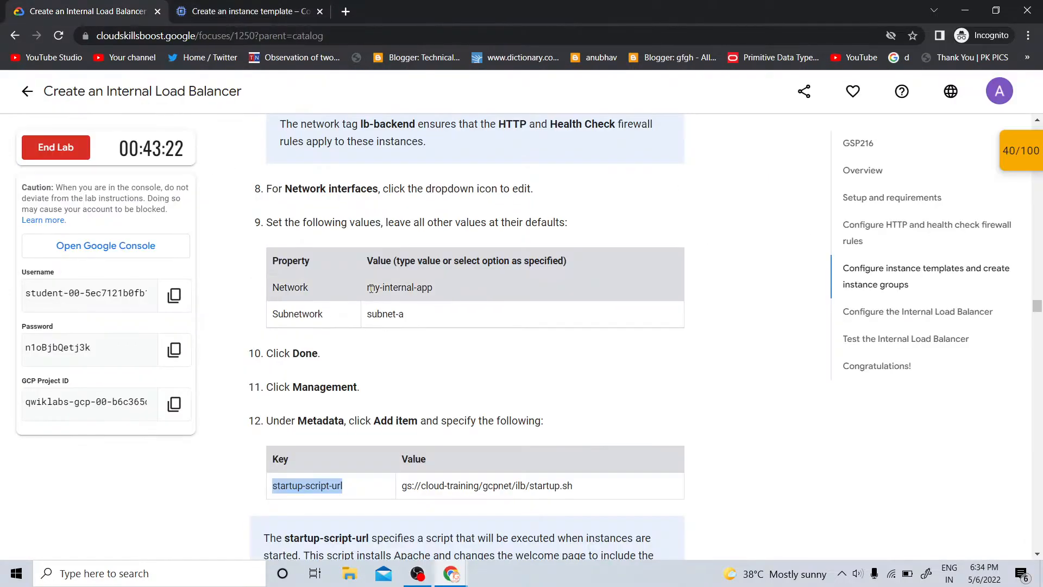
{"action": "triple_click", "coordinate": [444, 484]}
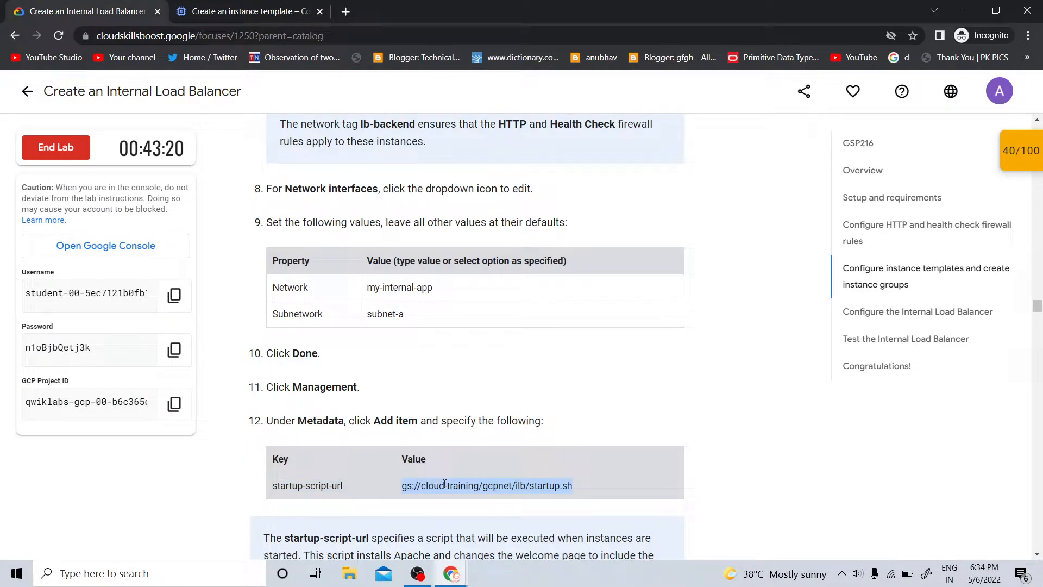
{"action": "left_click", "coordinate": [188, 4]}
{"action": "left_click", "coordinate": [392, 249]}
{"action": "key", "text": "ctrl+v"}
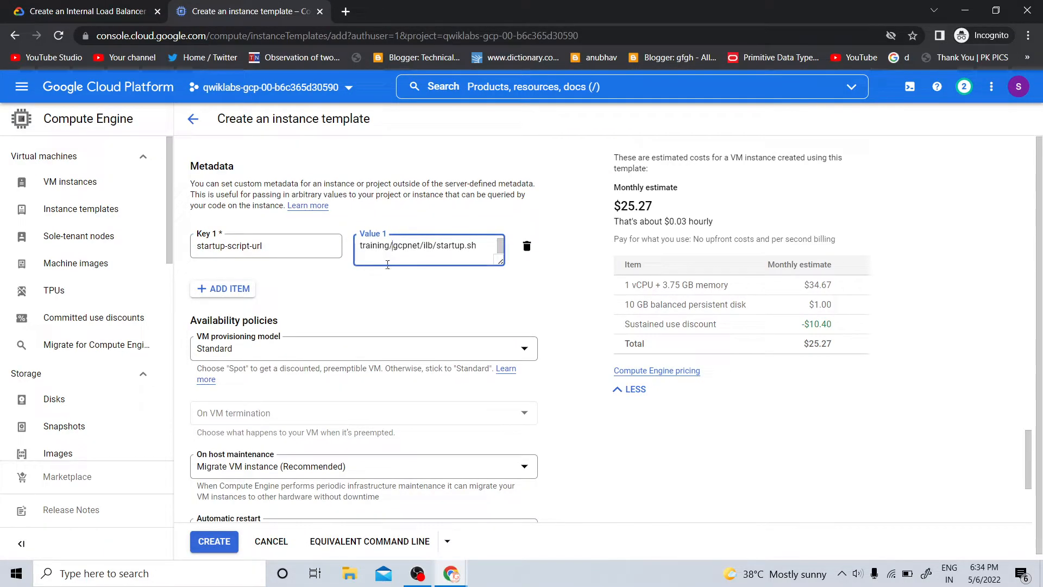
{"action": "key", "text": "BackSpace"}
{"action": "type", "text": "/"}
{"action": "key", "text": "ctrl+a"}
{"action": "key", "text": "BackSpace"}
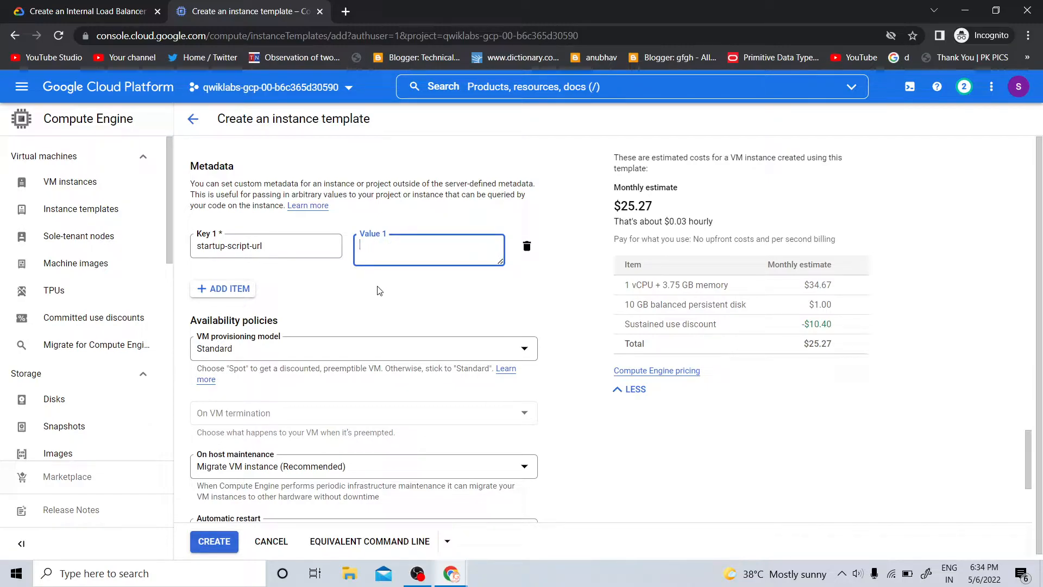
{"action": "key", "text": "ctrl+v"}
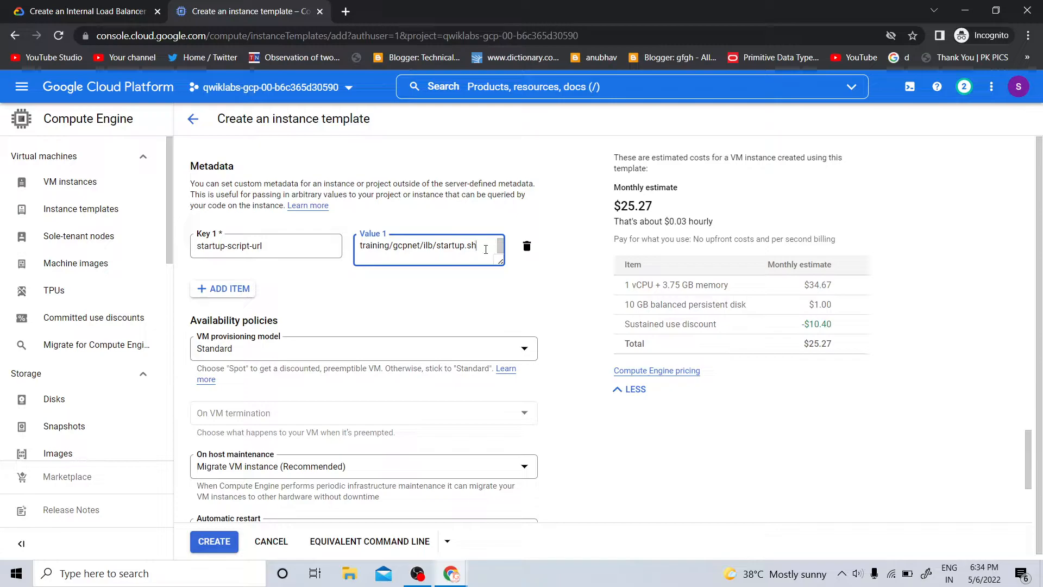
{"action": "key", "text": "BackSpace"}
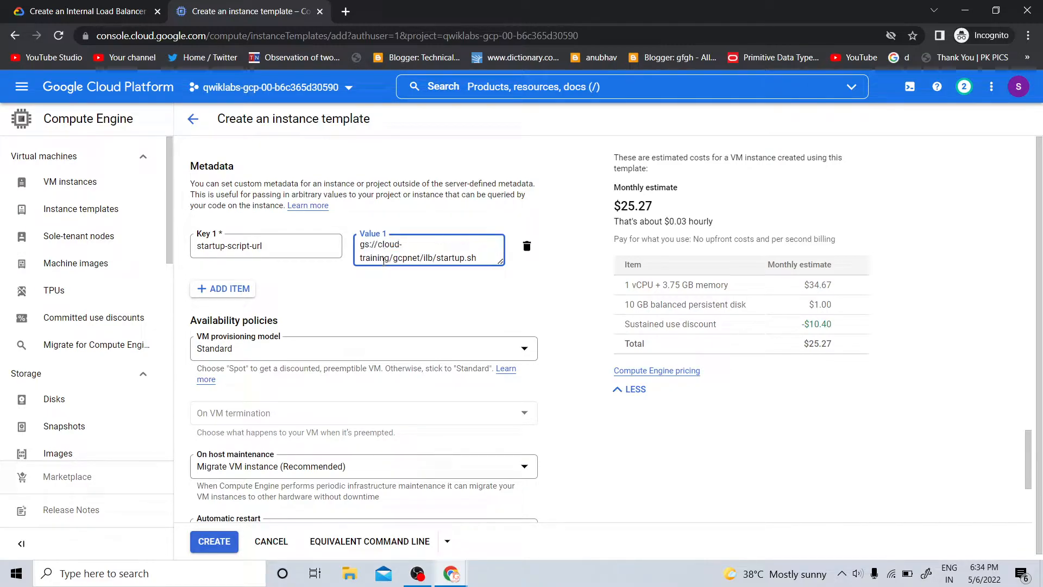
Compare the metadata entry with the lab instructions and create the instance template
{"action": "left_click", "coordinate": [1, 4]}
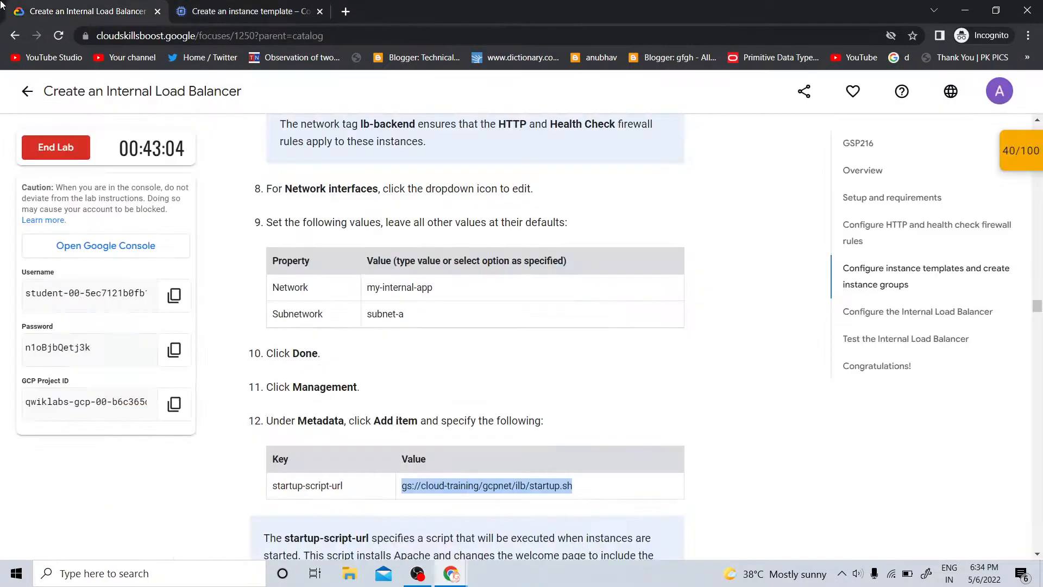
{"action": "left_click", "coordinate": [246, 8]}
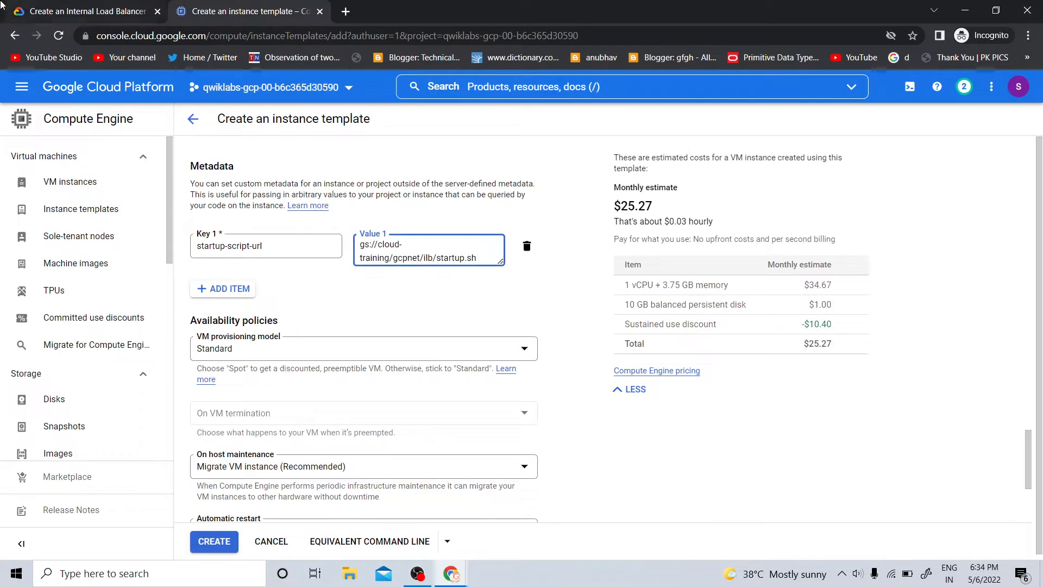
{"action": "left_click", "coordinate": [34, 19]}
{"action": "scroll", "coordinate": [649, 357], "scroll_direction": "down", "scroll_amount": 8}
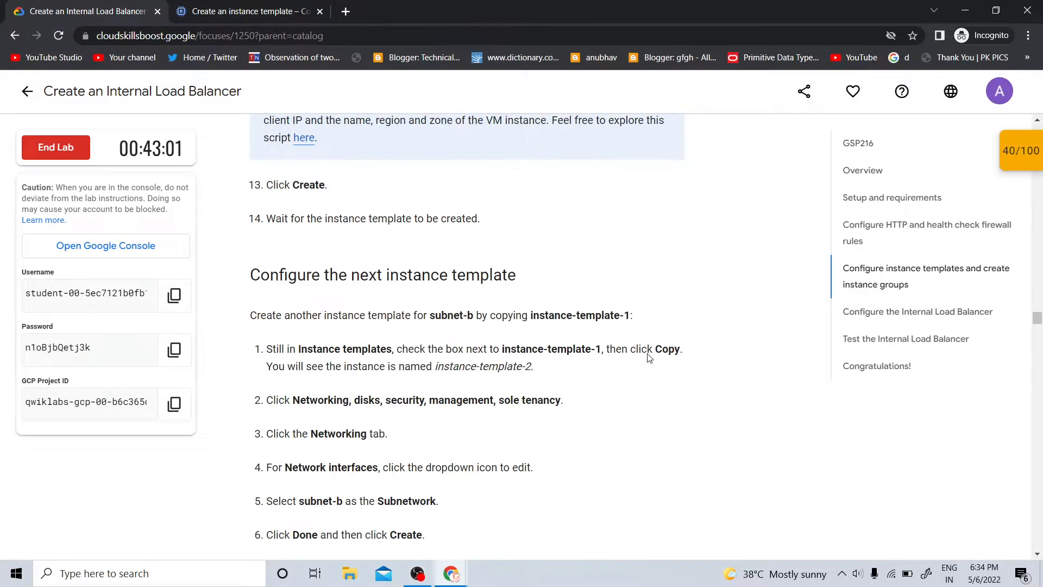
{"action": "left_click", "coordinate": [241, 11]}
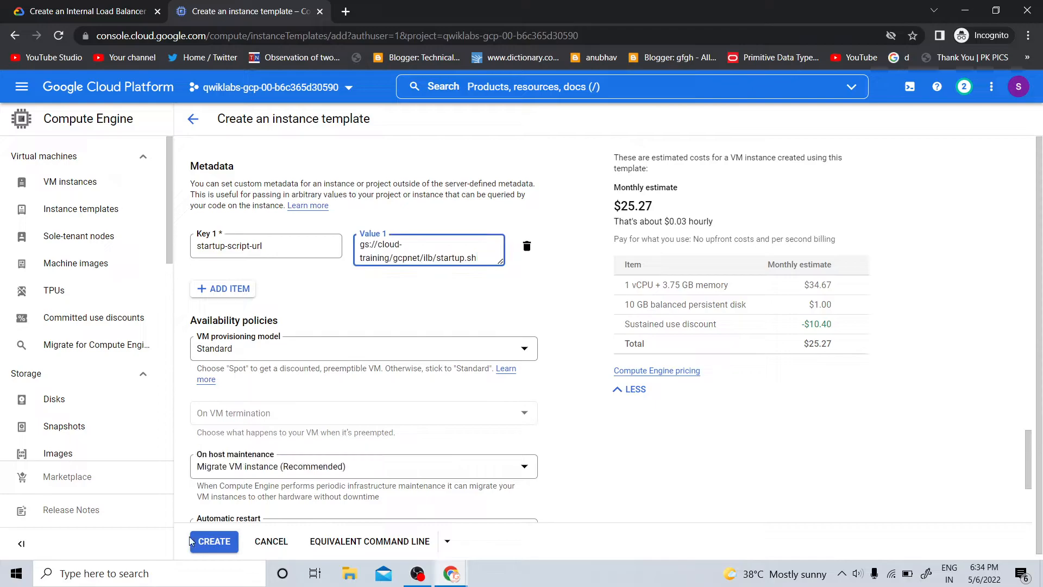
Read the lab's instructions for the next instance template, close the tutorial, and check the console notifications for the template's creation
{"action": "left_click", "coordinate": [24, 15]}
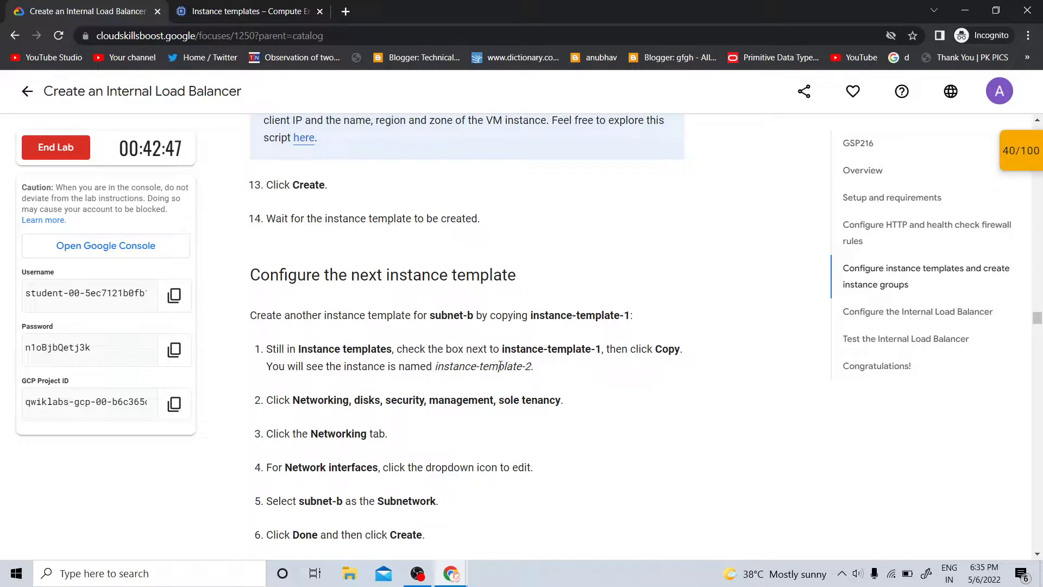
{"action": "left_click", "coordinate": [215, 6]}
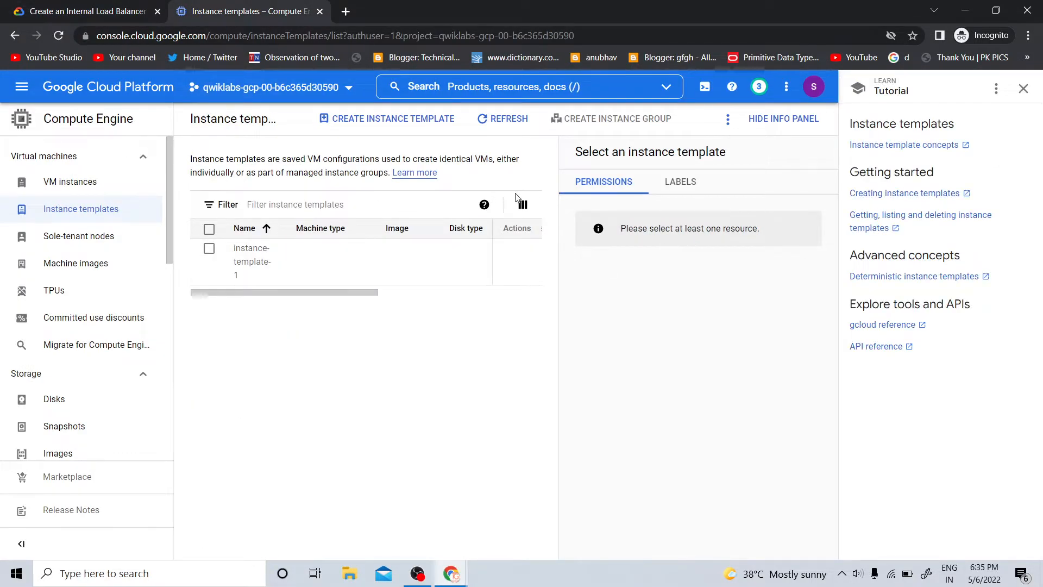
{"action": "left_click", "coordinate": [1023, 88]}
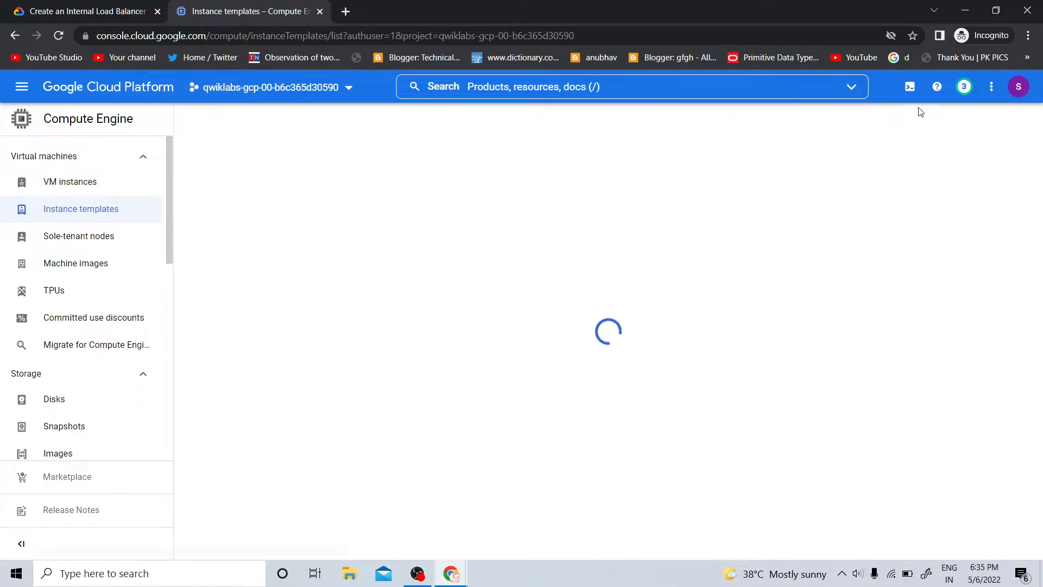
{"action": "left_click", "coordinate": [963, 89]}
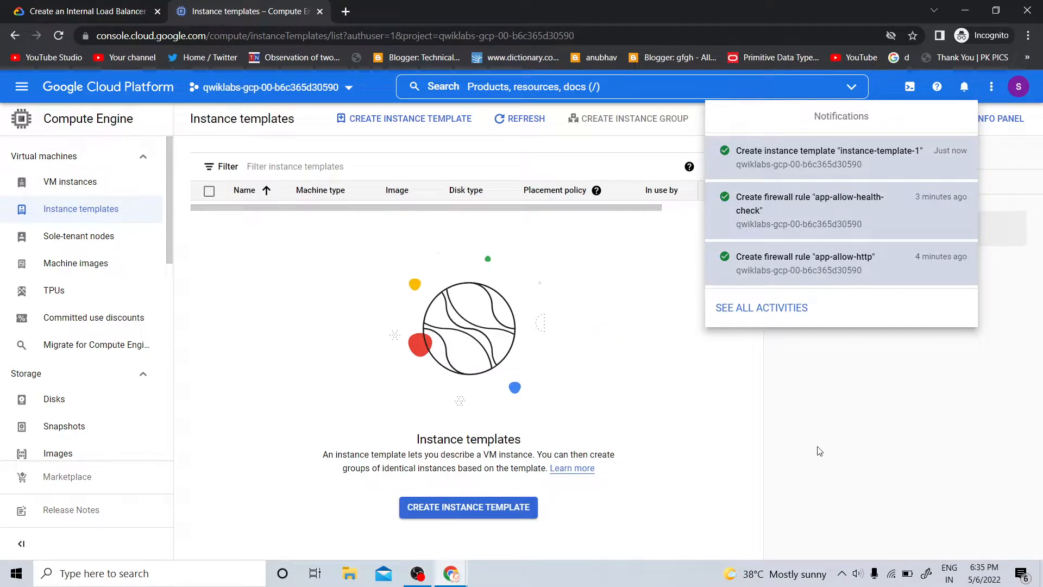
{"action": "left_click", "coordinate": [820, 451]}
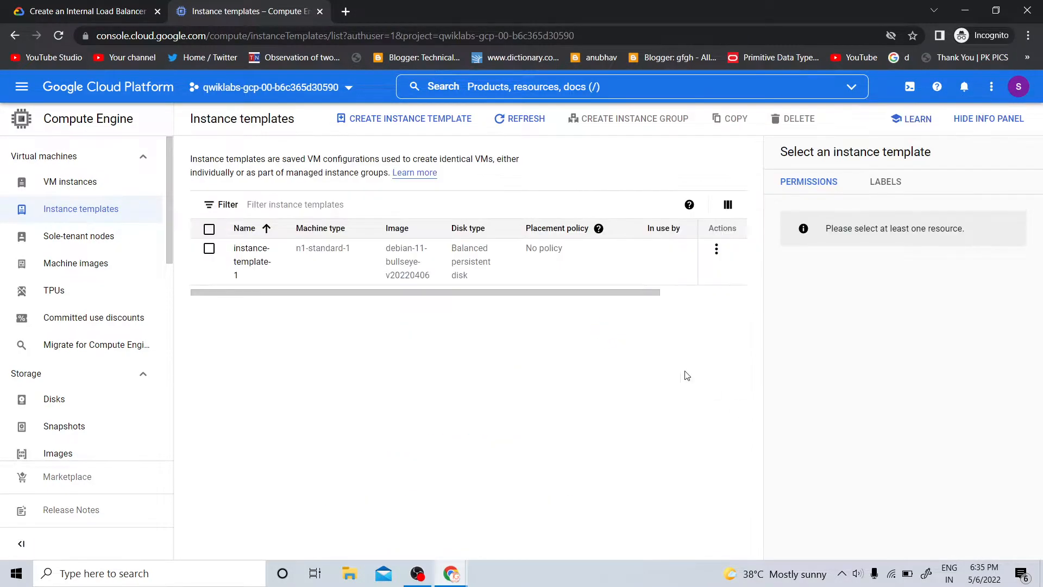
Start a new template as a copy of instance-template-1 and review the lab's subnet-b steps
{"action": "left_click", "coordinate": [210, 250]}
{"action": "left_click", "coordinate": [731, 118]}
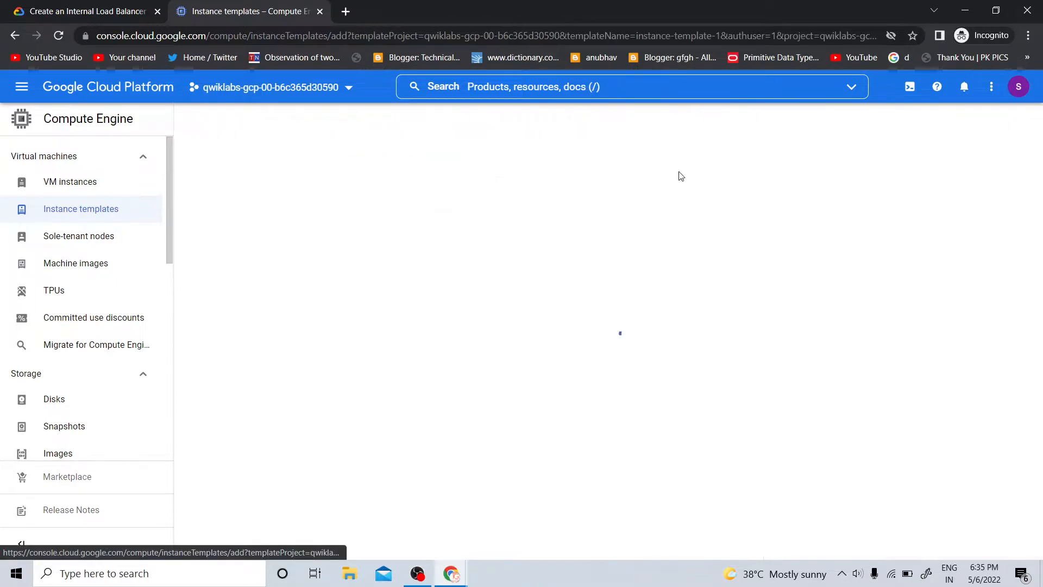
{"action": "key", "text": "ctrl+Tab"}
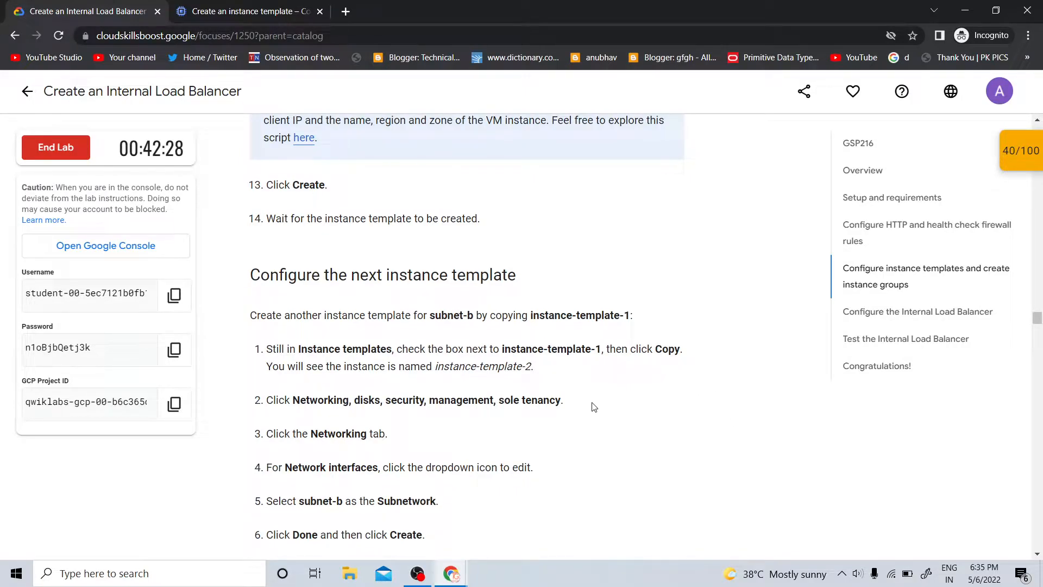
{"action": "scroll", "coordinate": [654, 426], "scroll_direction": "down", "scroll_amount": 4}
{"action": "key", "text": "ctrl+Tab"}
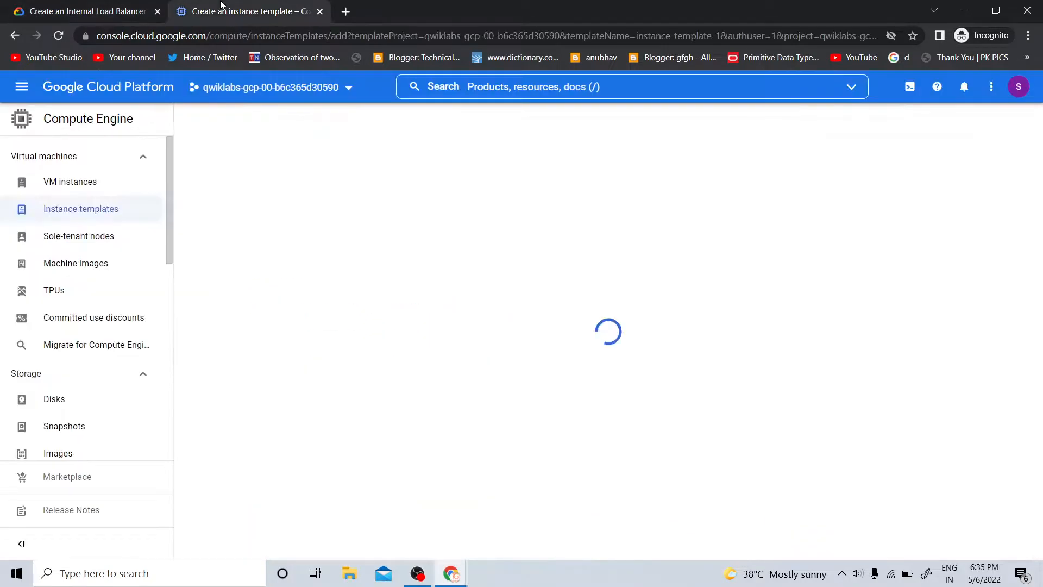
Set the copied template's network interface to network my-internal-app with subnetwork subnet-b (us-central1)
{"action": "scroll", "coordinate": [271, 397], "scroll_direction": "down", "scroll_amount": 15}
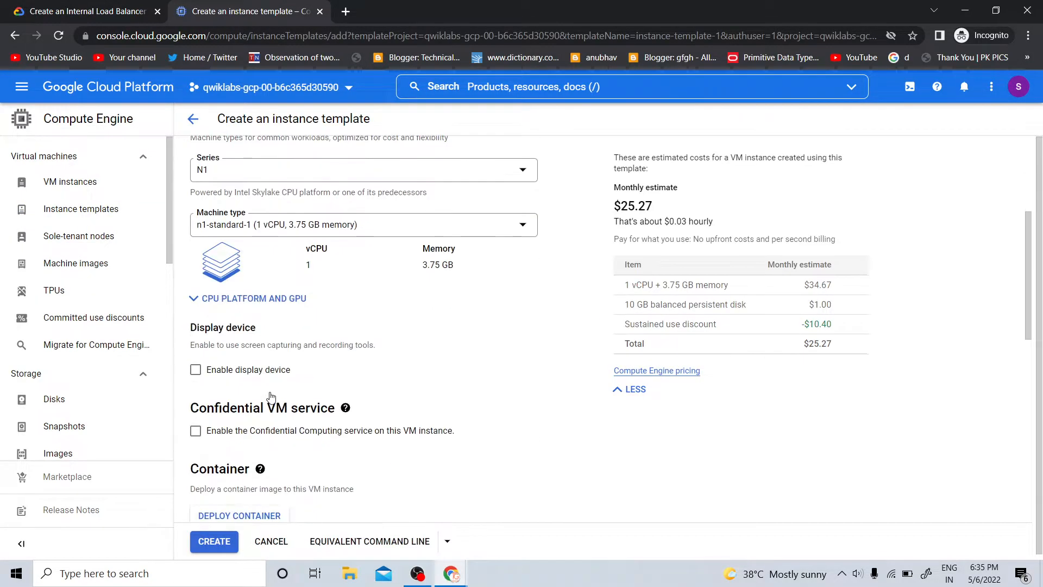
{"action": "scroll", "coordinate": [217, 382], "scroll_direction": "down", "scroll_amount": 2}
{"action": "left_click", "coordinate": [218, 392]}
{"action": "scroll", "coordinate": [260, 375], "scroll_direction": "down", "scroll_amount": 5}
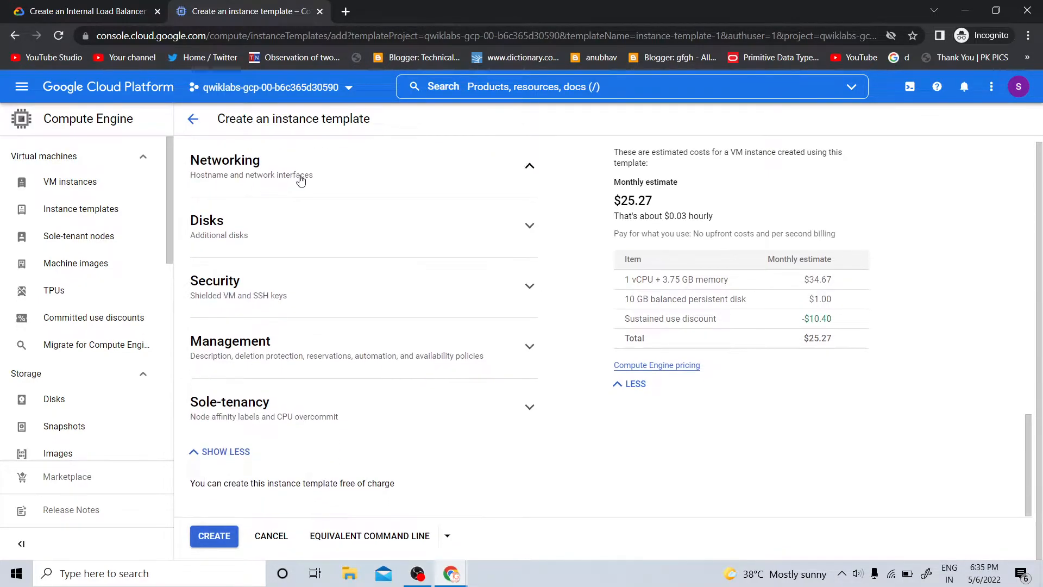
{"action": "left_click", "coordinate": [299, 175]}
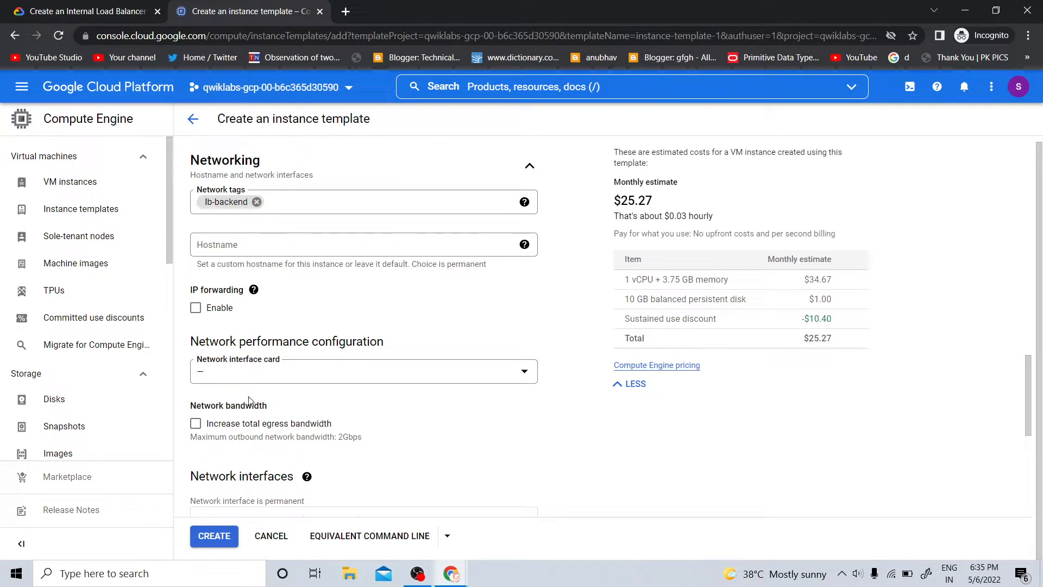
{"action": "scroll", "coordinate": [245, 372], "scroll_direction": "down", "scroll_amount": 4}
{"action": "left_click", "coordinate": [266, 299]}
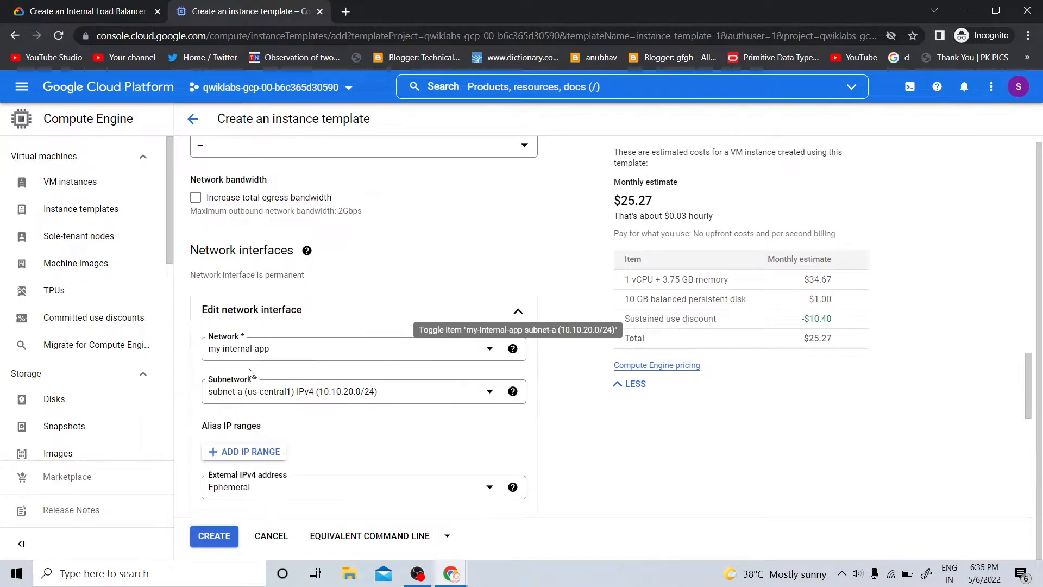
{"action": "left_click", "coordinate": [263, 348]}
{"action": "left_click", "coordinate": [247, 418]}
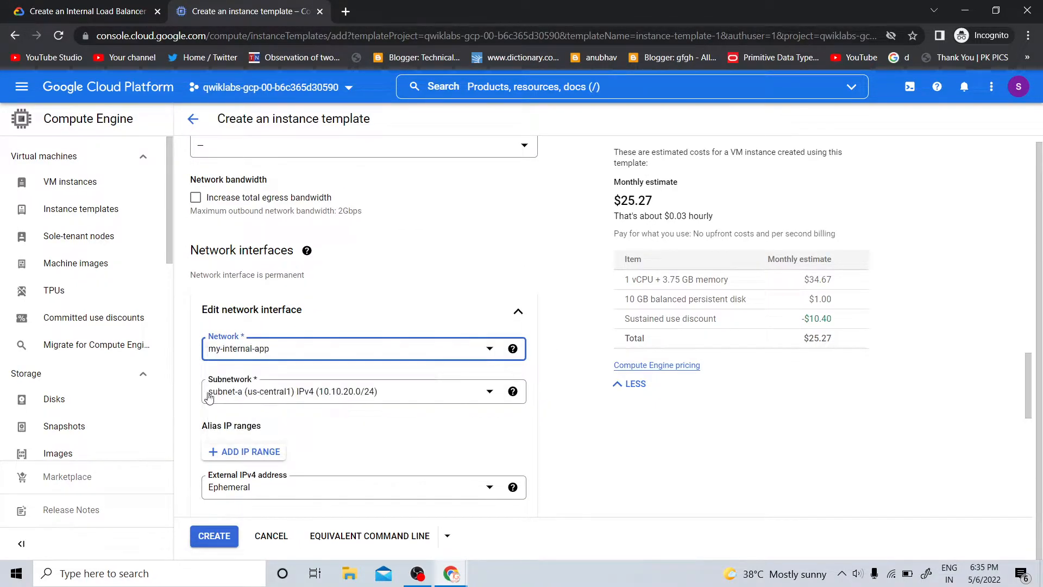
{"action": "left_click", "coordinate": [228, 392]}
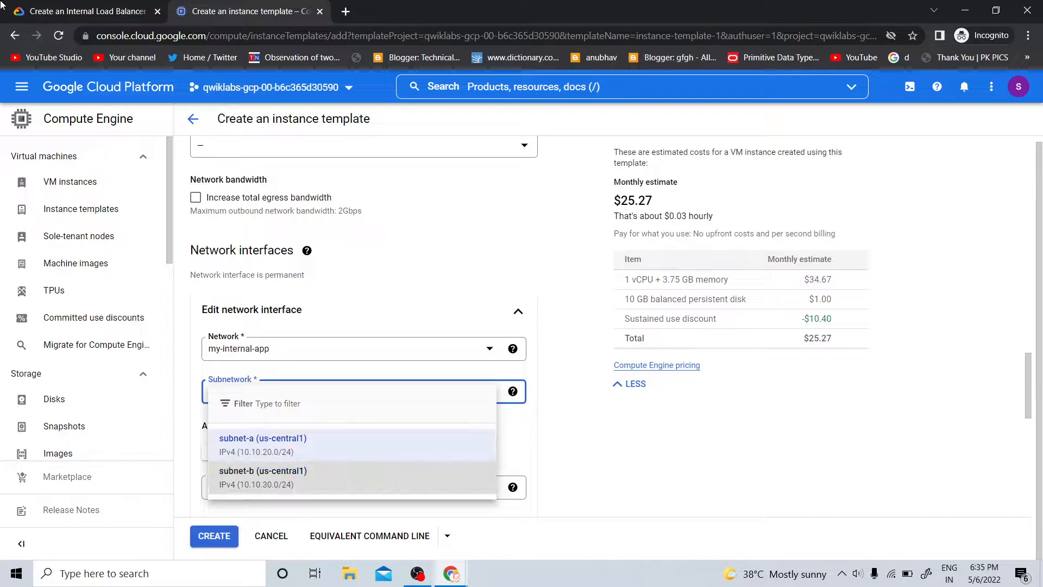
Review the lab's remaining steps for the second instance template and return to the template form in the console
{"action": "left_click", "coordinate": [17, 19]}
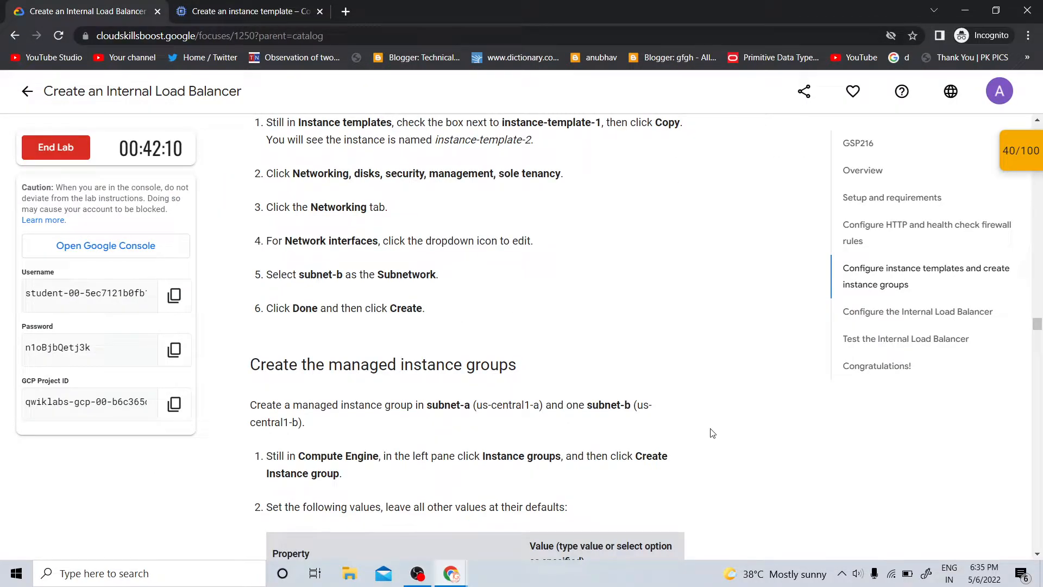
{"action": "scroll", "coordinate": [712, 434], "scroll_direction": "up", "scroll_amount": 4}
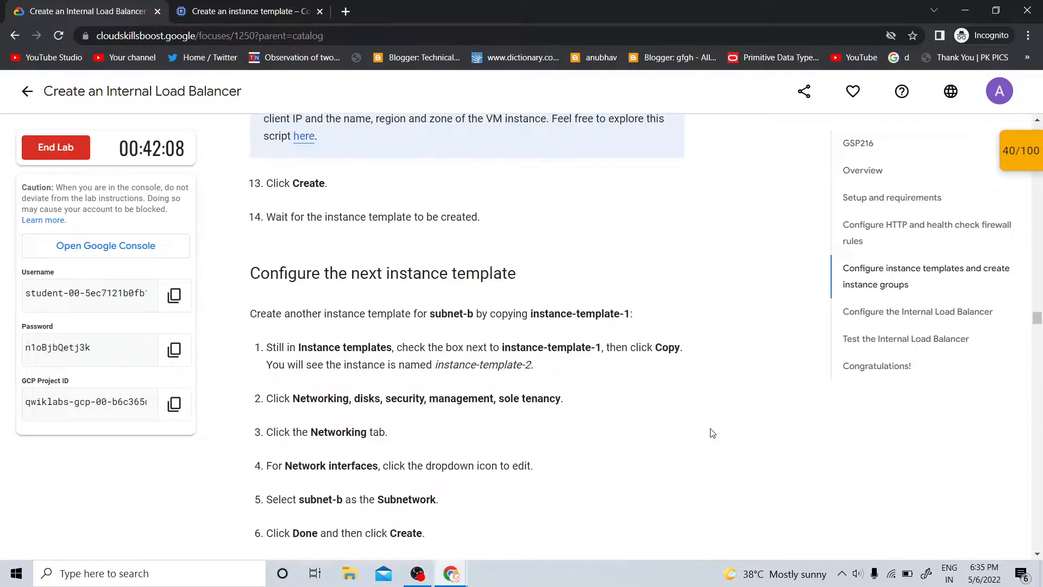
{"action": "scroll", "coordinate": [712, 433], "scroll_direction": "down", "scroll_amount": 8}
{"action": "left_click", "coordinate": [244, 10]}
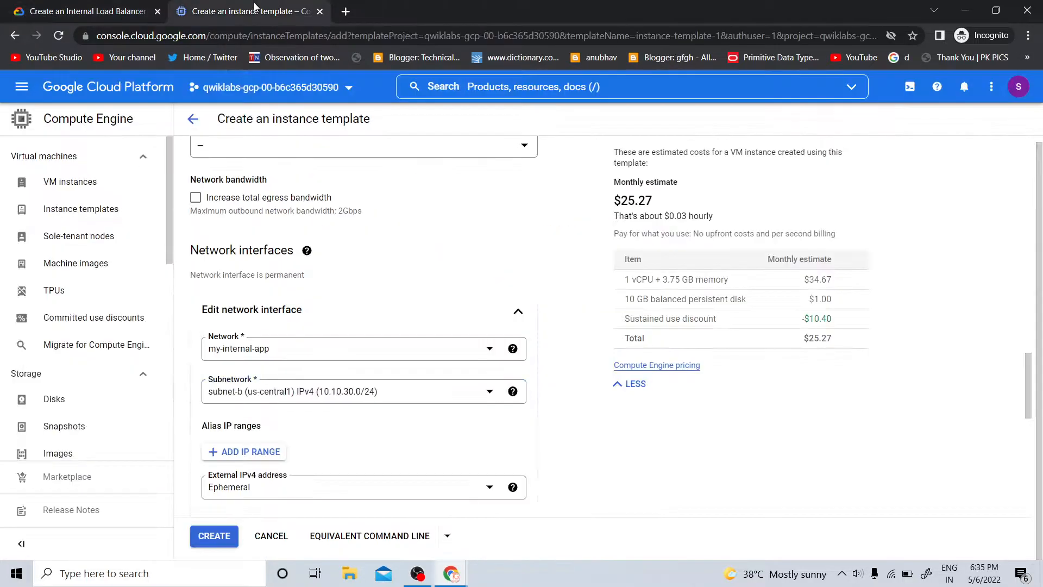
Create the second instance template and copy the group name instance-group-1 from the lab's managed instance group table
{"action": "left_click", "coordinate": [220, 536]}
{"action": "left_click", "coordinate": [2, 5]}
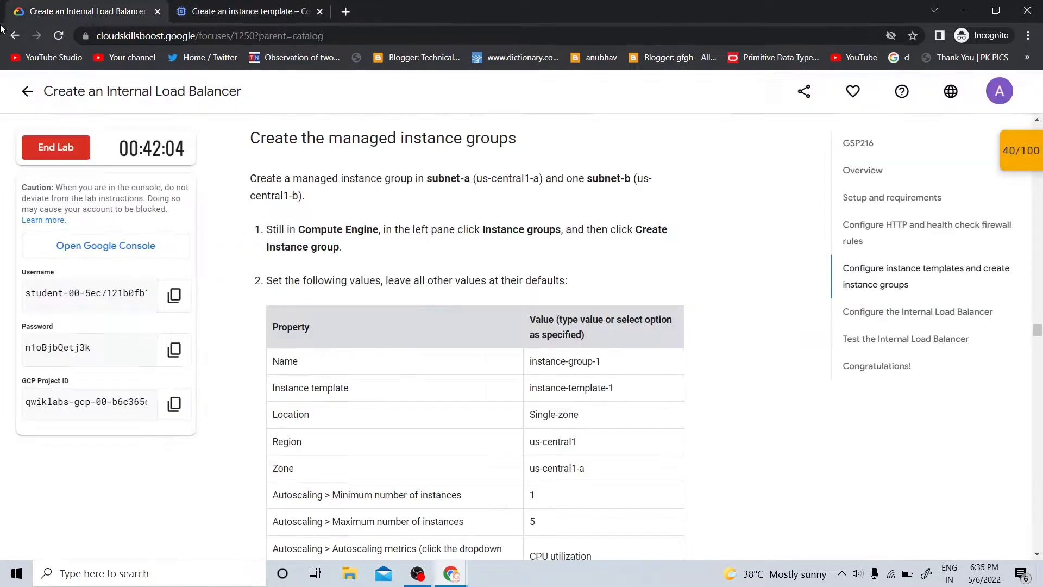
{"action": "triple_click", "coordinate": [562, 360]}
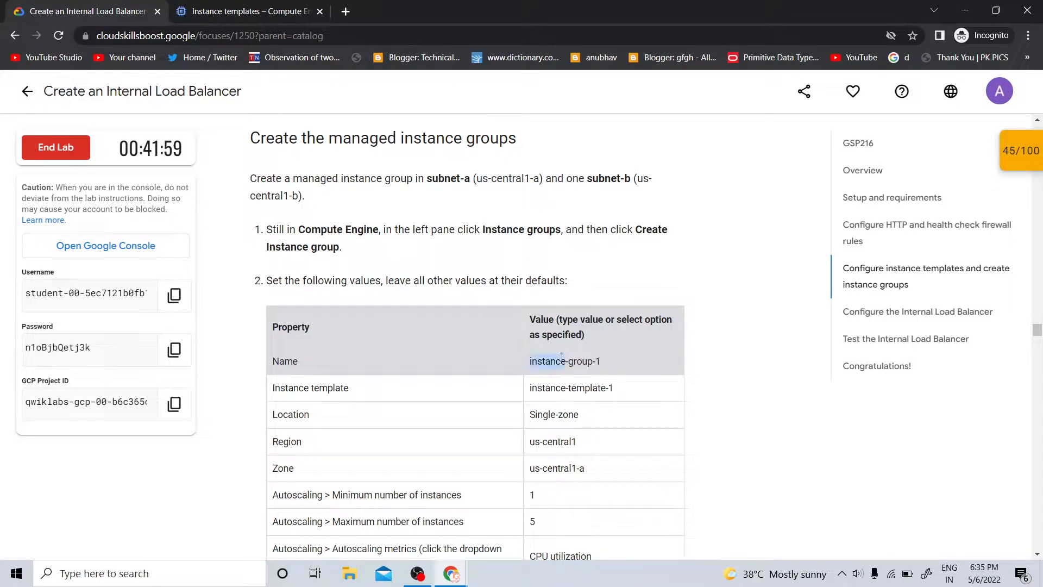
{"action": "right_click", "coordinate": [572, 364]}
{"action": "left_click", "coordinate": [584, 378]}
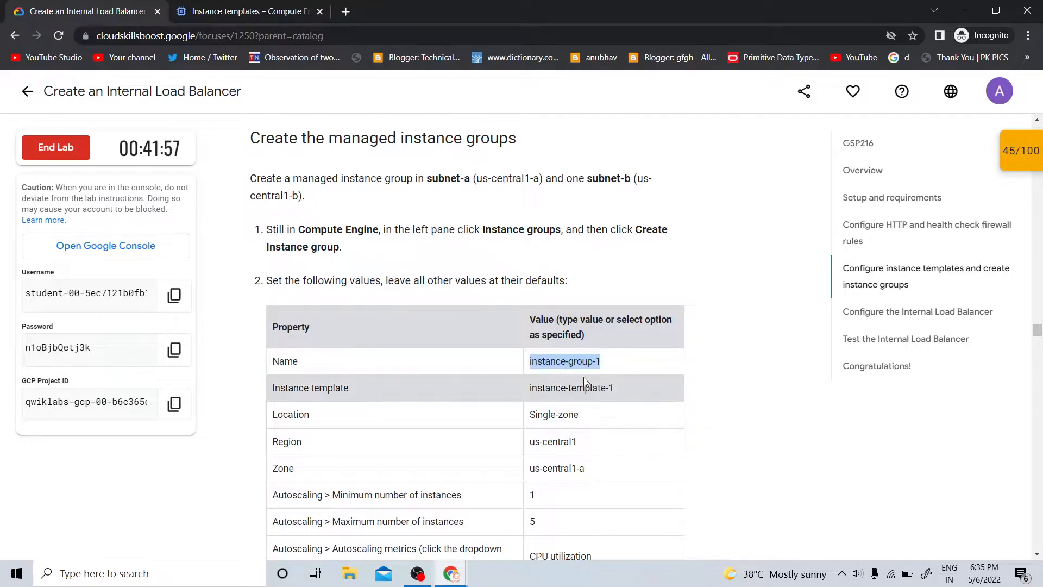
{"action": "left_click", "coordinate": [244, 11]}
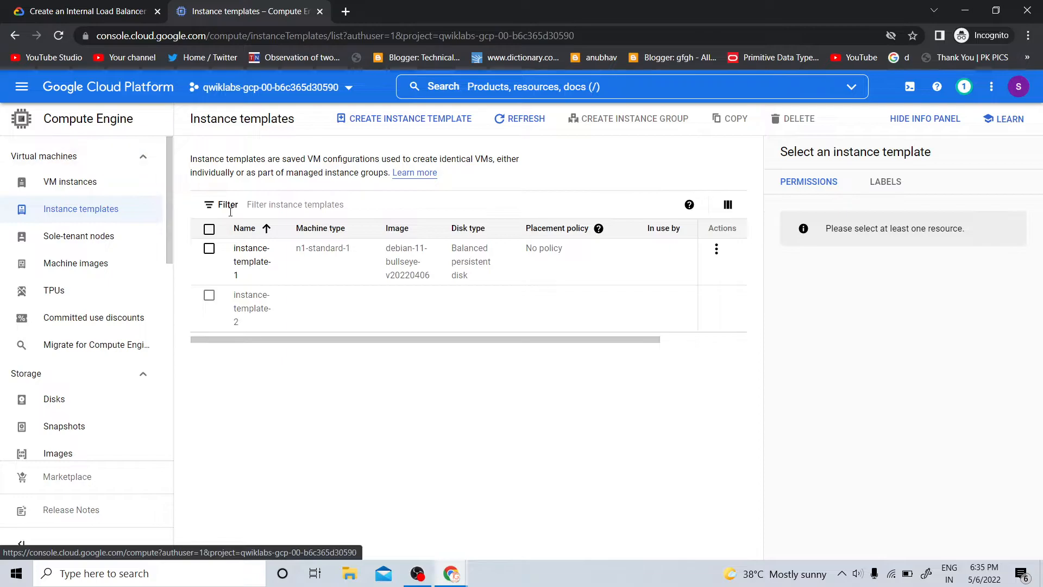
{"action": "left_click", "coordinate": [416, 572]}
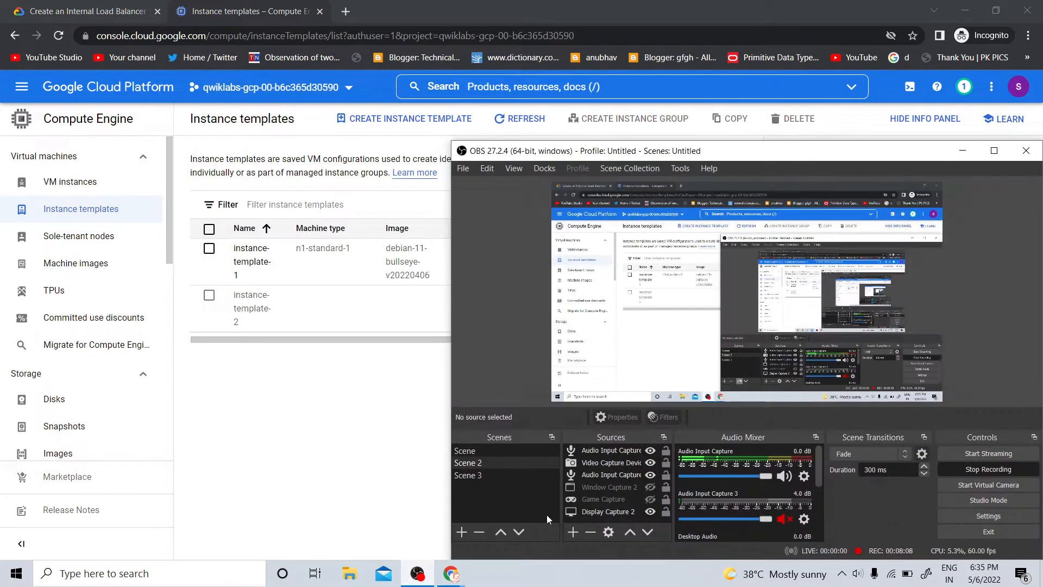
{"action": "left_click", "coordinate": [413, 499]}
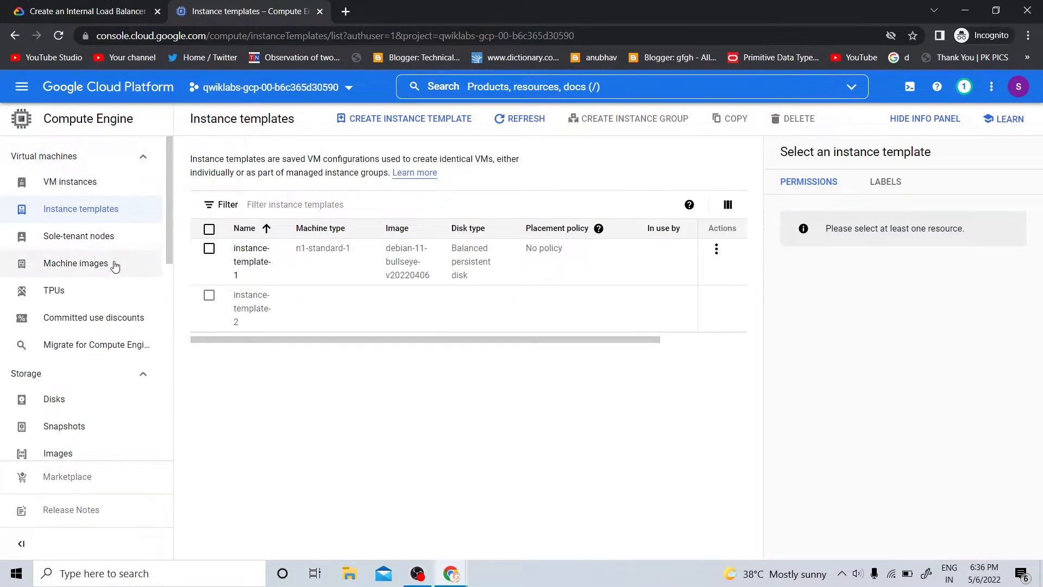
Open Compute Engine's instance groups, check the console notifications, and start creating an instance group
{"action": "scroll", "coordinate": [90, 237], "scroll_direction": "down", "scroll_amount": 5}
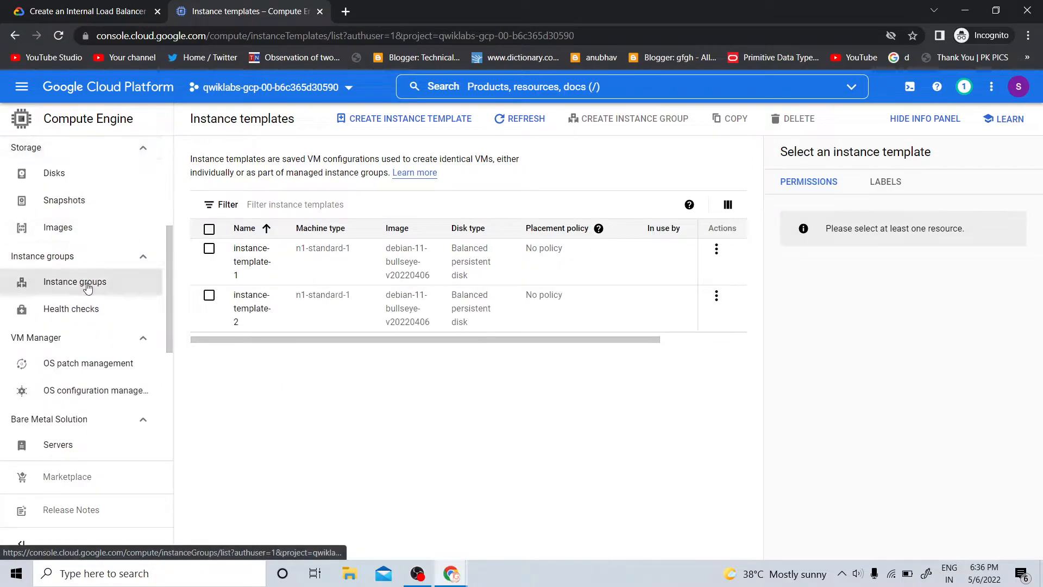
{"action": "left_click", "coordinate": [9, 7]}
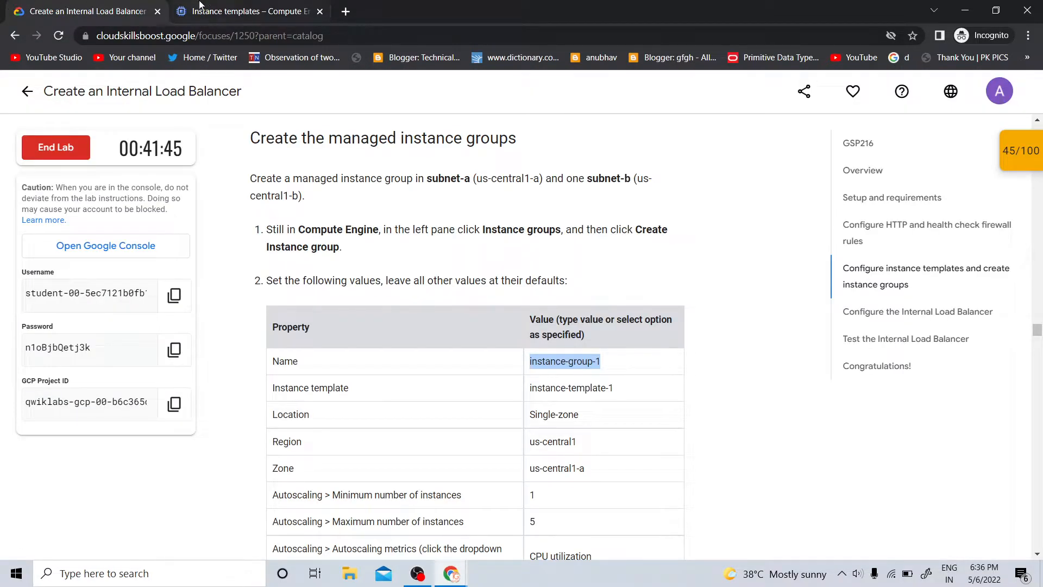
{"action": "left_click", "coordinate": [267, 17]}
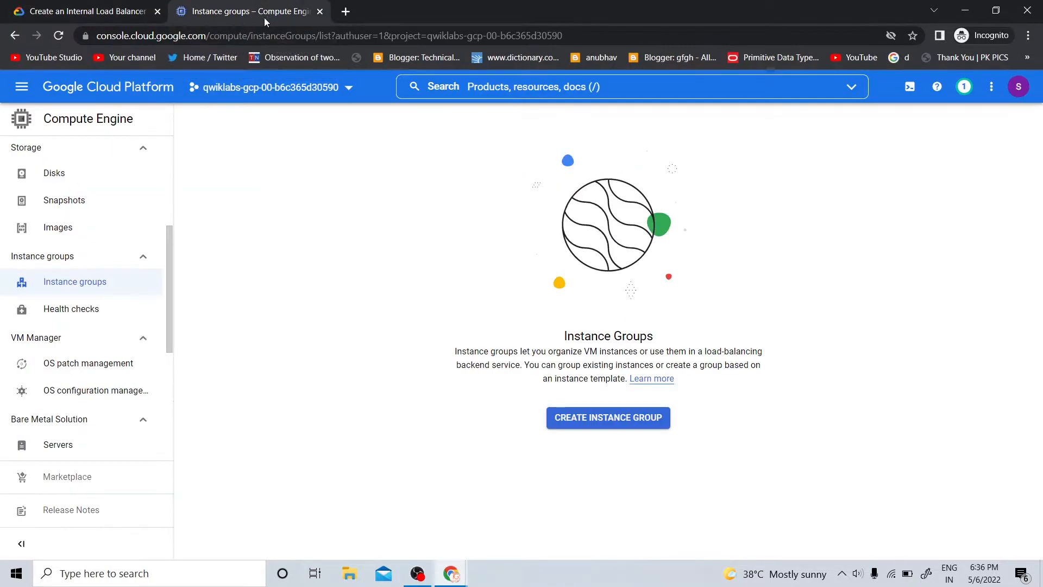
{"action": "left_click", "coordinate": [965, 89]}
{"action": "left_click", "coordinate": [1015, 183]}
{"action": "left_click", "coordinate": [665, 419]}
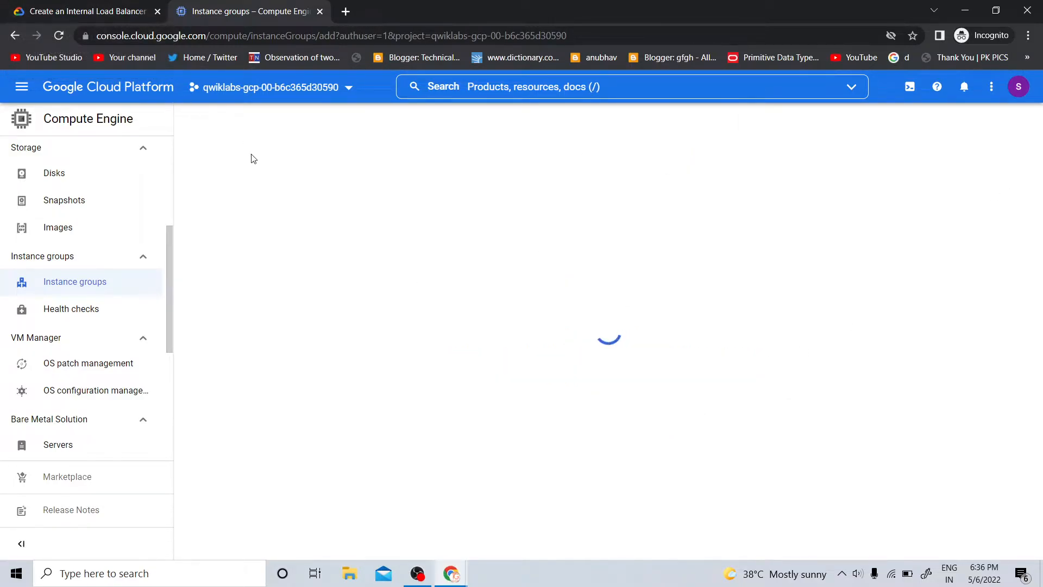
Copy instance-group-1 from the lab's table and enter it as the new managed instance group's name
{"action": "key", "text": "ctrl+shift+Tab"}
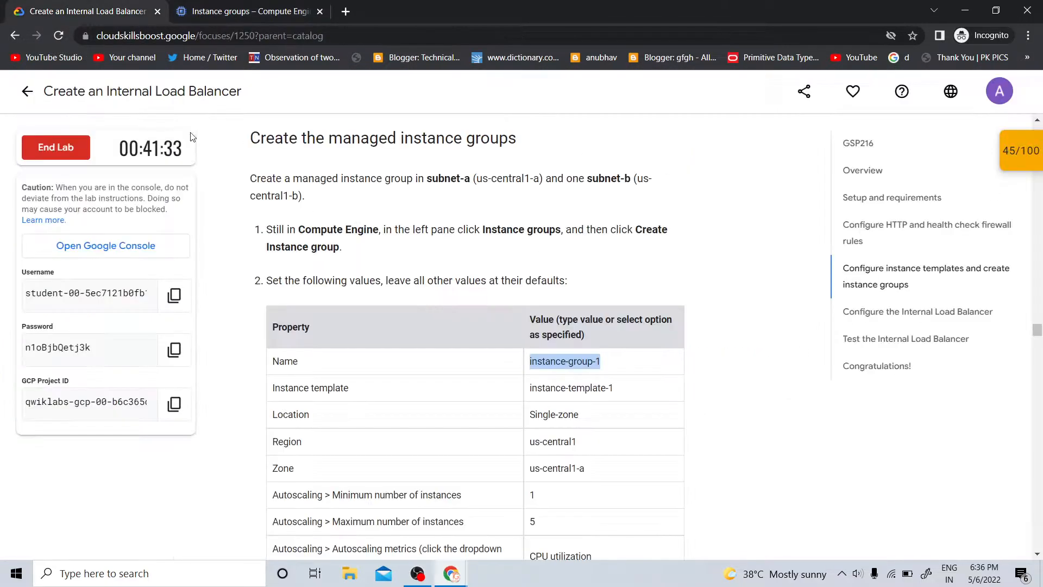
{"action": "right_click", "coordinate": [549, 365]}
{"action": "left_click", "coordinate": [570, 376]}
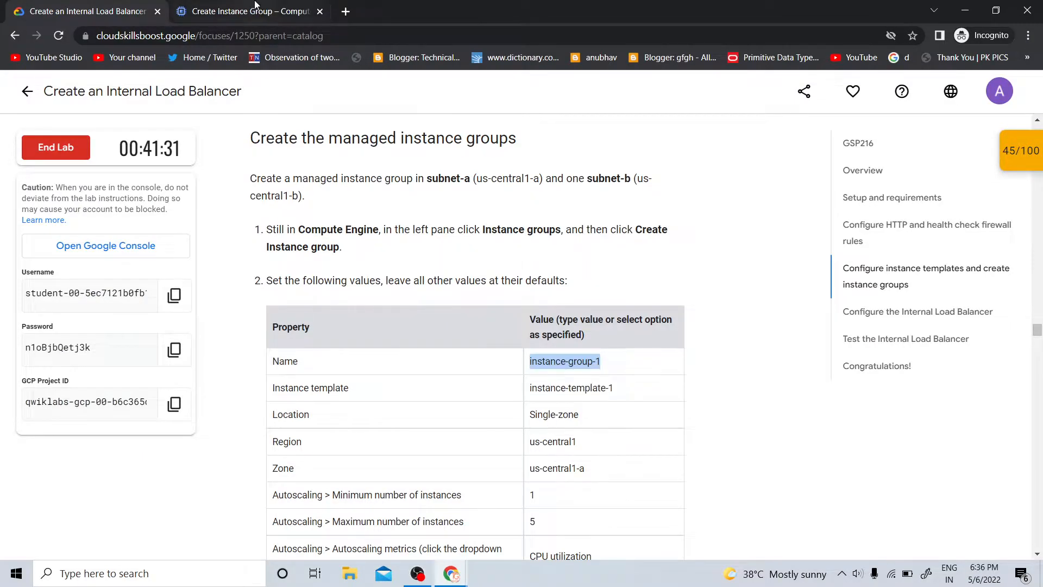
{"action": "left_click", "coordinate": [248, 11]}
{"action": "triple_click", "coordinate": [358, 205]}
{"action": "key", "text": "ctrl+v"}
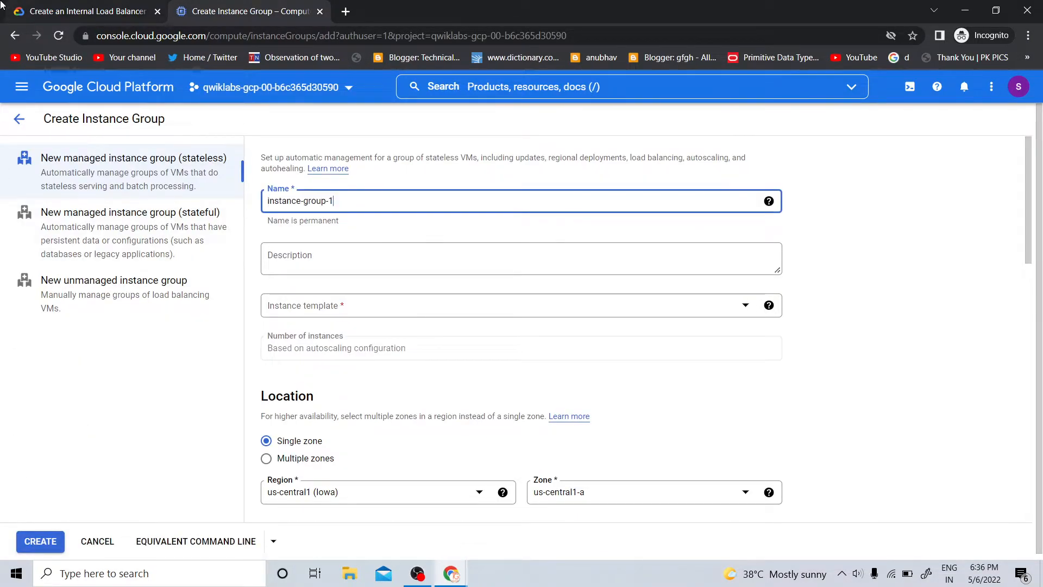
Check the lab's required template and select instance-template-1 as the group's instance template
{"action": "key", "text": "ctrl+shift+Tab"}
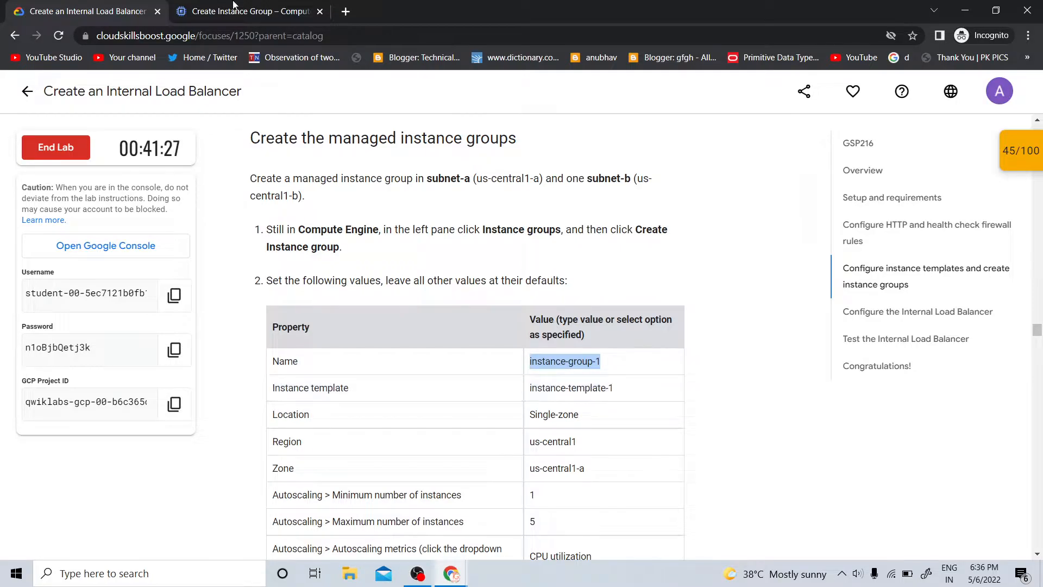
{"action": "left_click", "coordinate": [247, 11]}
{"action": "left_click", "coordinate": [358, 303]}
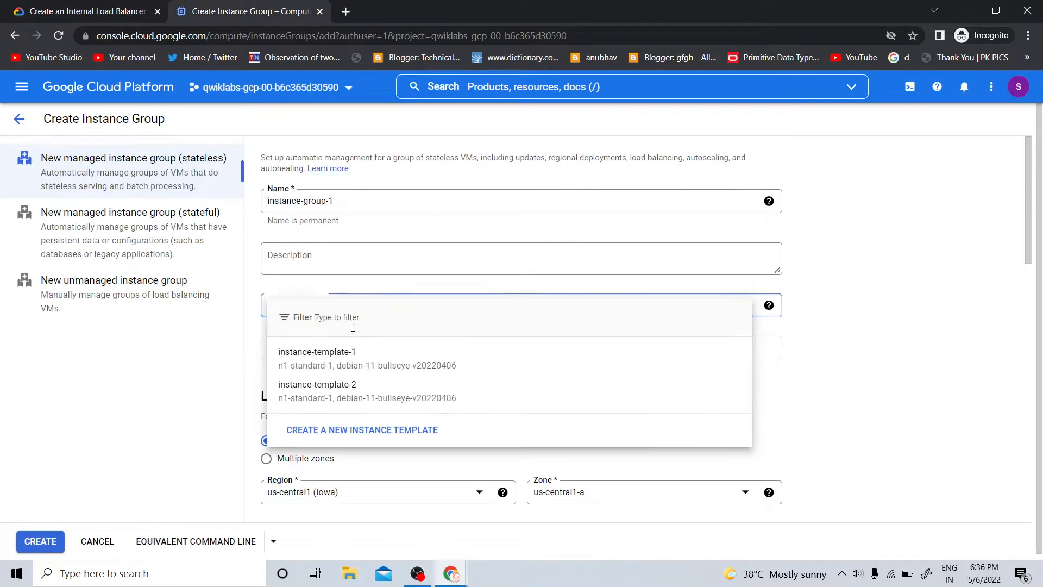
{"action": "left_click", "coordinate": [345, 354]}
Compare the group's location, region, zone and autoscaling settings with the values in the lab's table
{"action": "key", "text": "ctrl+shift+Tab"}
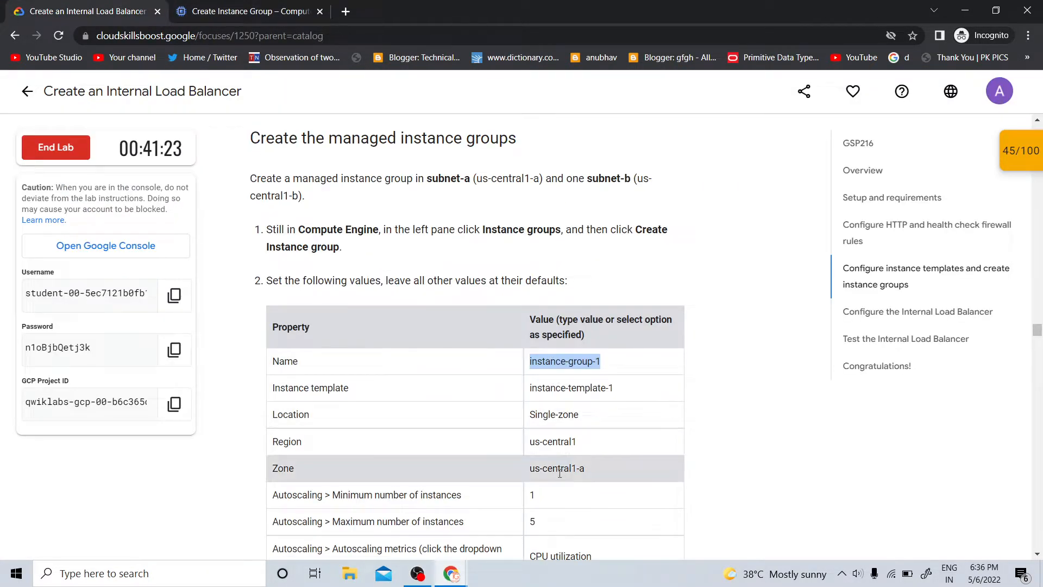
{"action": "left_click", "coordinate": [248, 11]}
{"action": "left_click", "coordinate": [39, 7]}
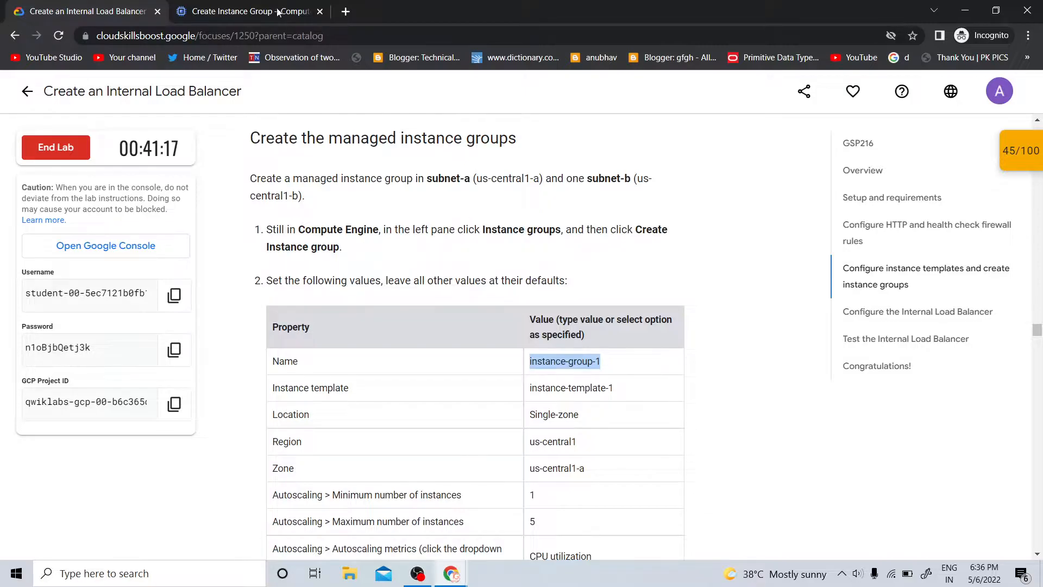
{"action": "left_click", "coordinate": [228, 8]}
{"action": "scroll", "coordinate": [439, 382], "scroll_direction": "down", "scroll_amount": 5}
{"action": "scroll", "coordinate": [459, 349], "scroll_direction": "up", "scroll_amount": 3}
{"action": "left_click", "coordinate": [21, 7]}
{"action": "scroll", "coordinate": [589, 443], "scroll_direction": "down", "scroll_amount": 4}
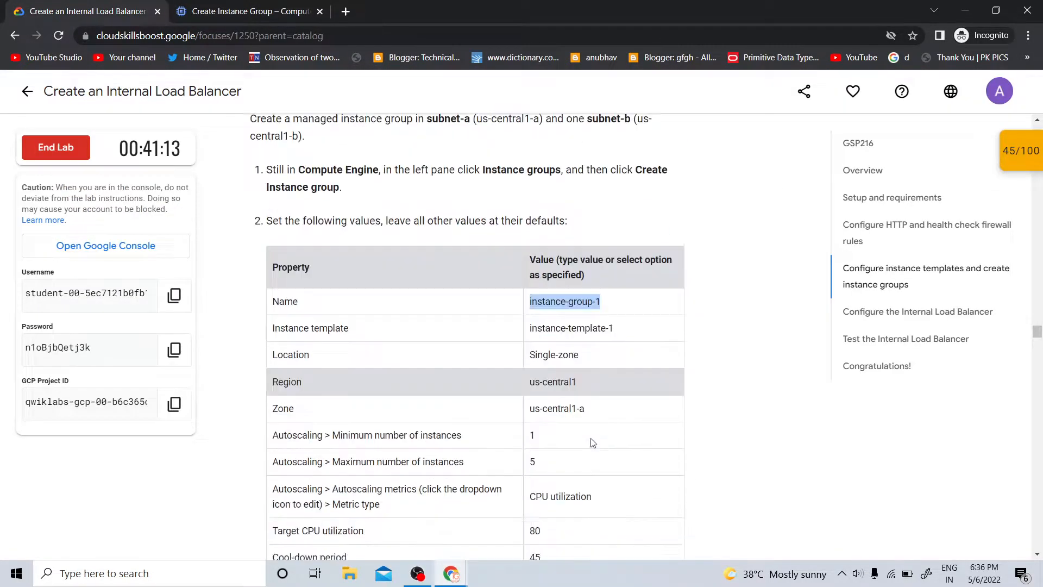
{"action": "left_click", "coordinate": [252, 5]}
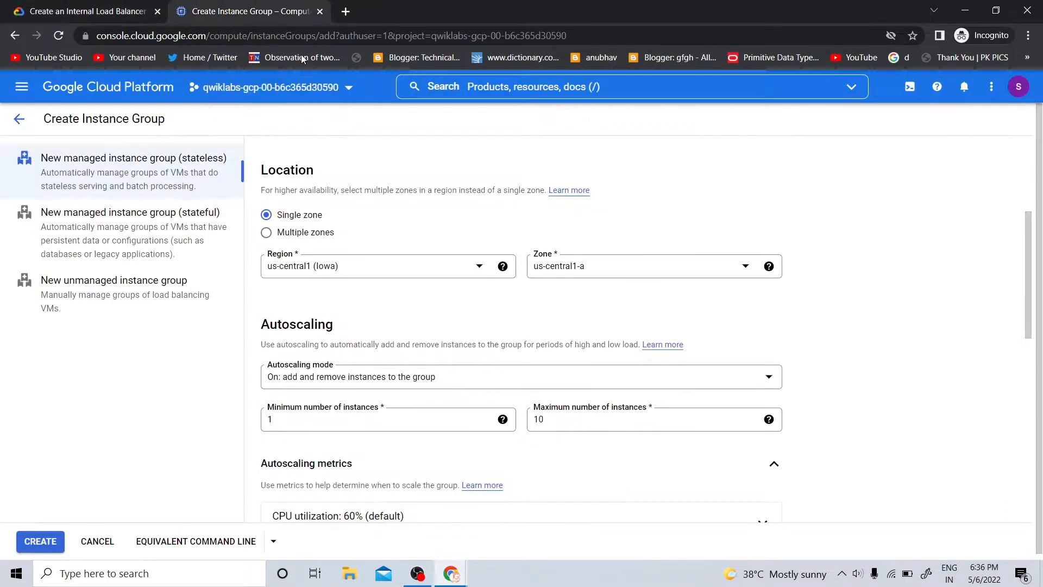
{"action": "scroll", "coordinate": [348, 359], "scroll_direction": "up", "scroll_amount": 4}
{"action": "scroll", "coordinate": [328, 282], "scroll_direction": "down", "scroll_amount": 4}
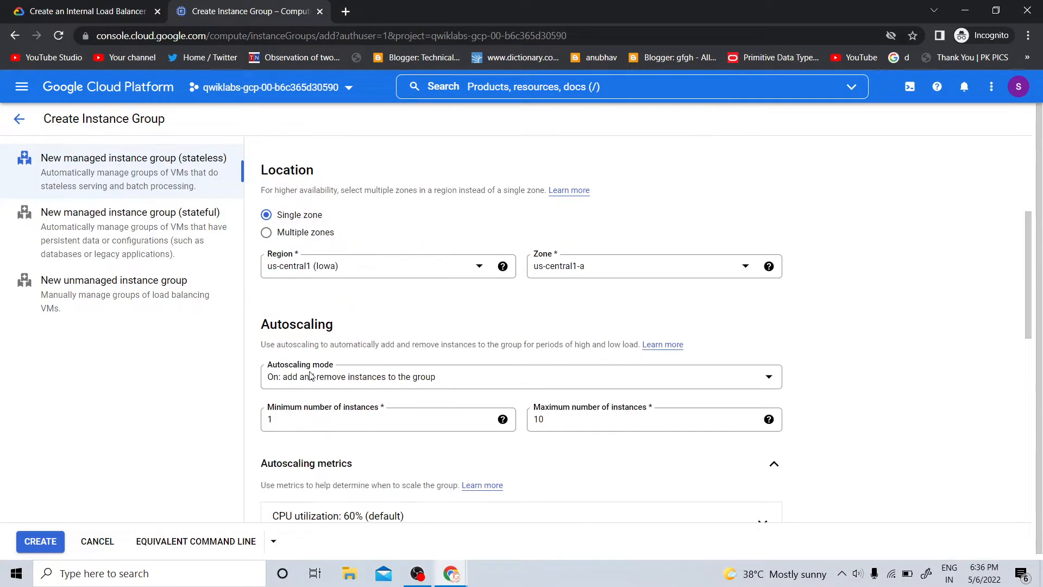
Set the maximum number of instances to 5 and the CPU utilization metric's target to 80%
{"action": "double_click", "coordinate": [544, 418]}
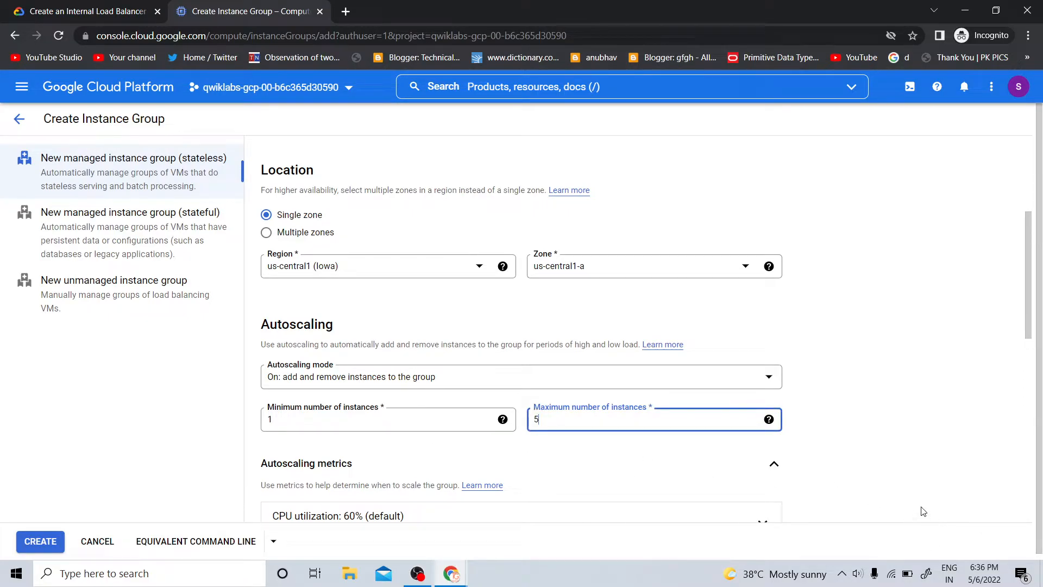
{"action": "scroll", "coordinate": [874, 402], "scroll_direction": "down", "scroll_amount": 4}
{"action": "left_click", "coordinate": [387, 305]}
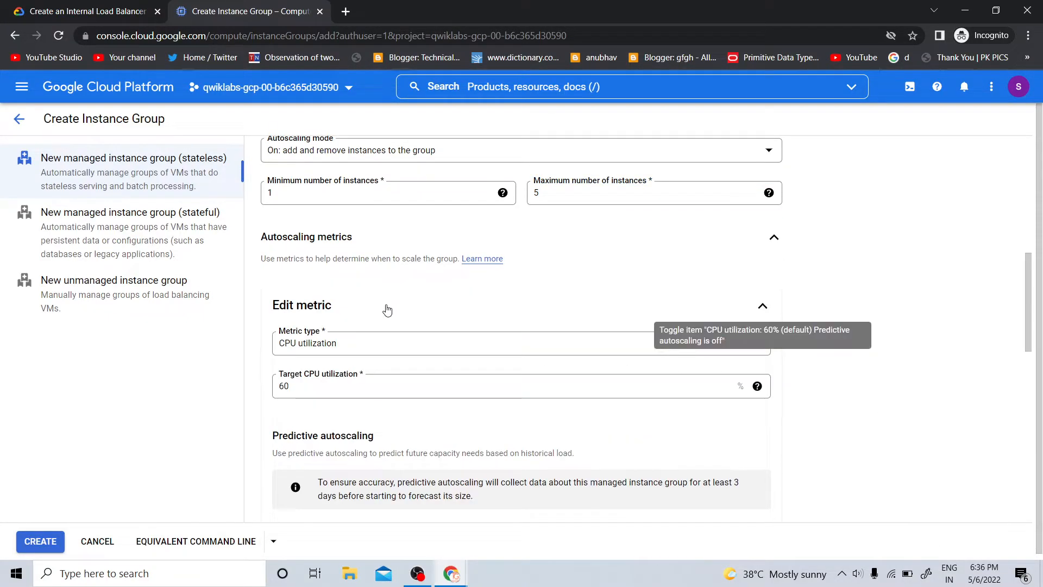
{"action": "double_click", "coordinate": [325, 385]}
{"action": "type", "text": "80"}
{"action": "left_click", "coordinate": [2, 6]}
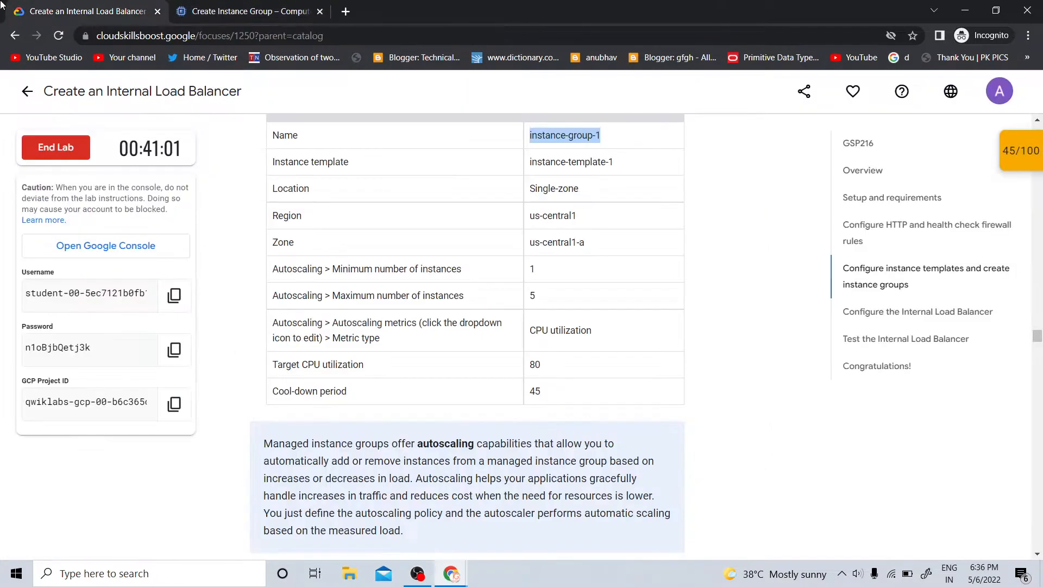
{"action": "left_click", "coordinate": [304, 12]}
{"action": "scroll", "coordinate": [413, 352], "scroll_direction": "down", "scroll_amount": 4}
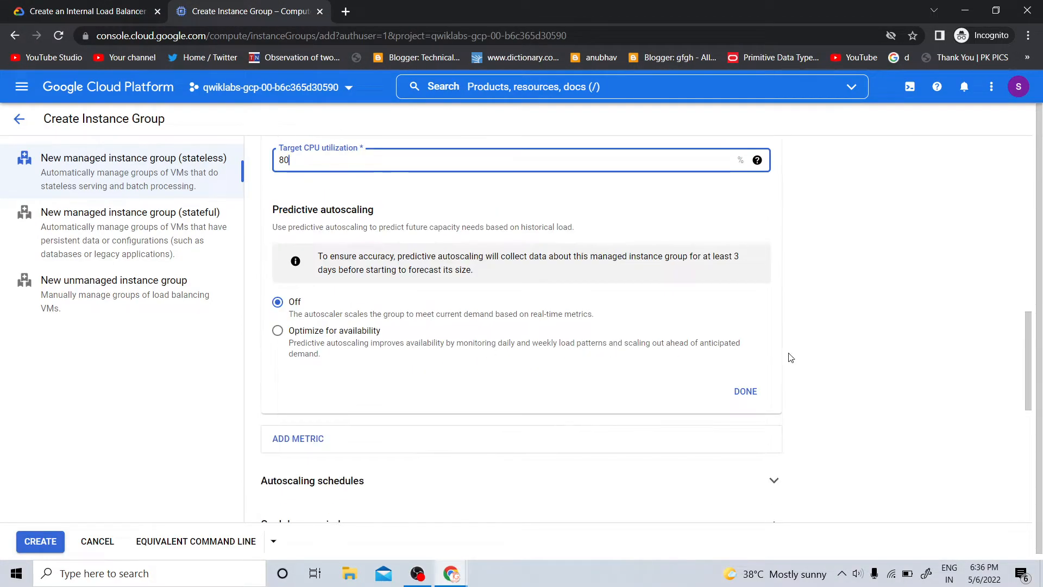
{"action": "left_click", "coordinate": [744, 392]}
Set the cool down period to 45 seconds and check the autoscaling settings against the lab's table
{"action": "double_click", "coordinate": [311, 503]}
{"action": "type", "text": "45"}
{"action": "left_click", "coordinate": [16, 10]}
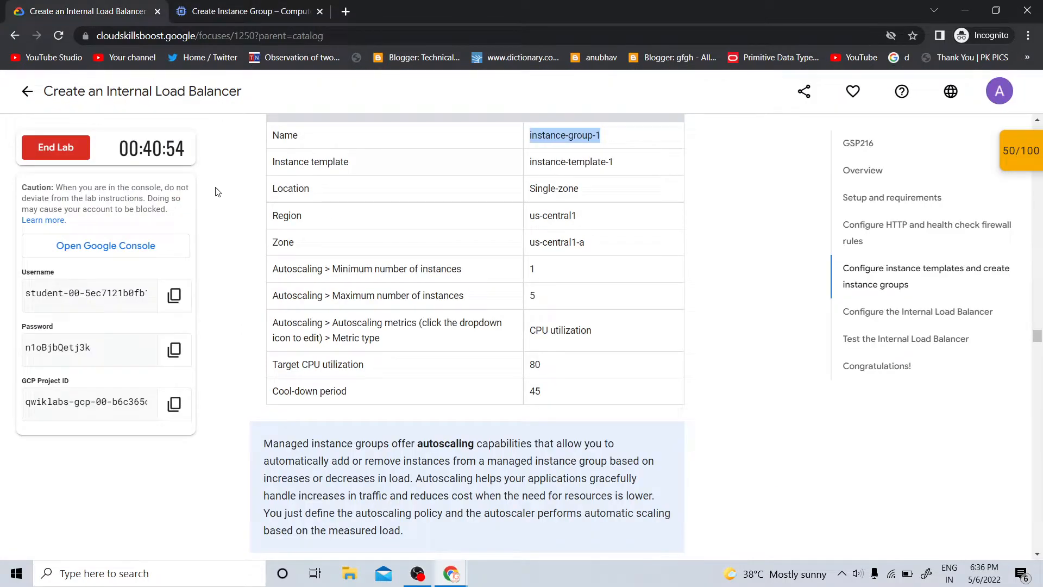
{"action": "left_click", "coordinate": [257, 8]}
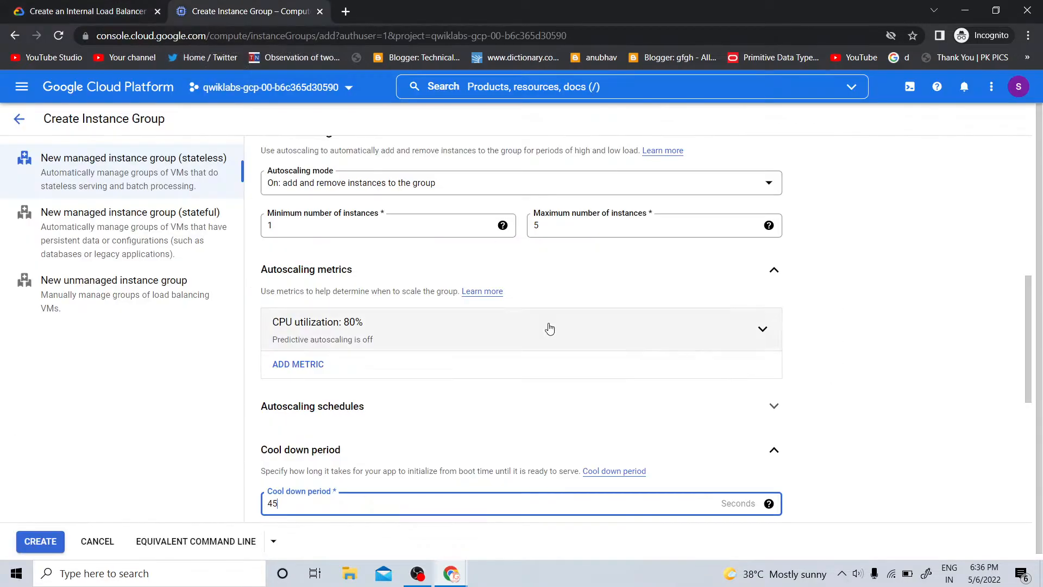
{"action": "scroll", "coordinate": [550, 329], "scroll_direction": "down", "scroll_amount": 15}
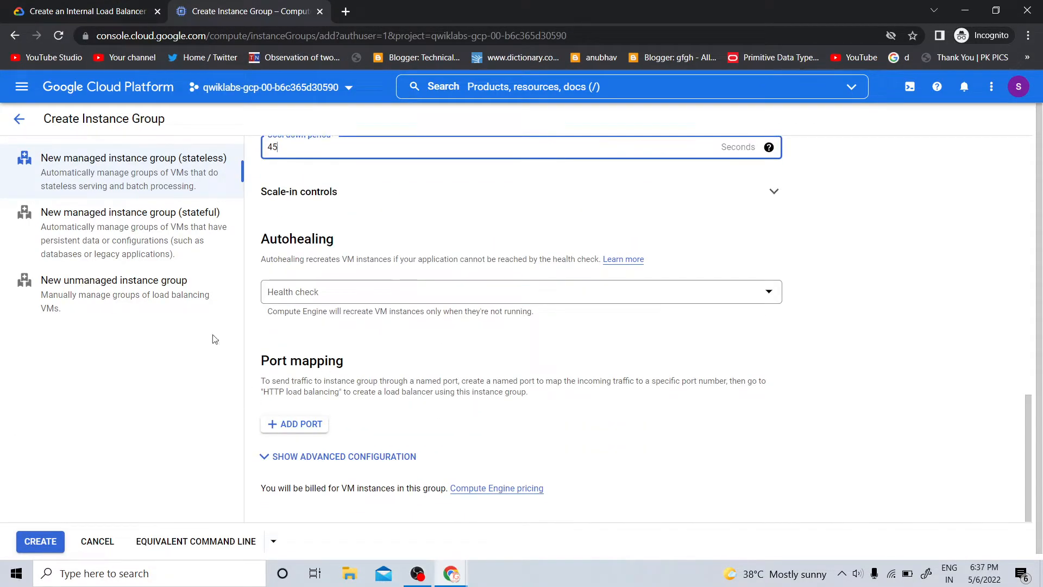
Review the lab's next instruction and create the managed instance group instance-group-1
{"action": "key", "text": "ctrl+Tab"}
{"action": "scroll", "coordinate": [589, 310], "scroll_direction": "down", "scroll_amount": 4}
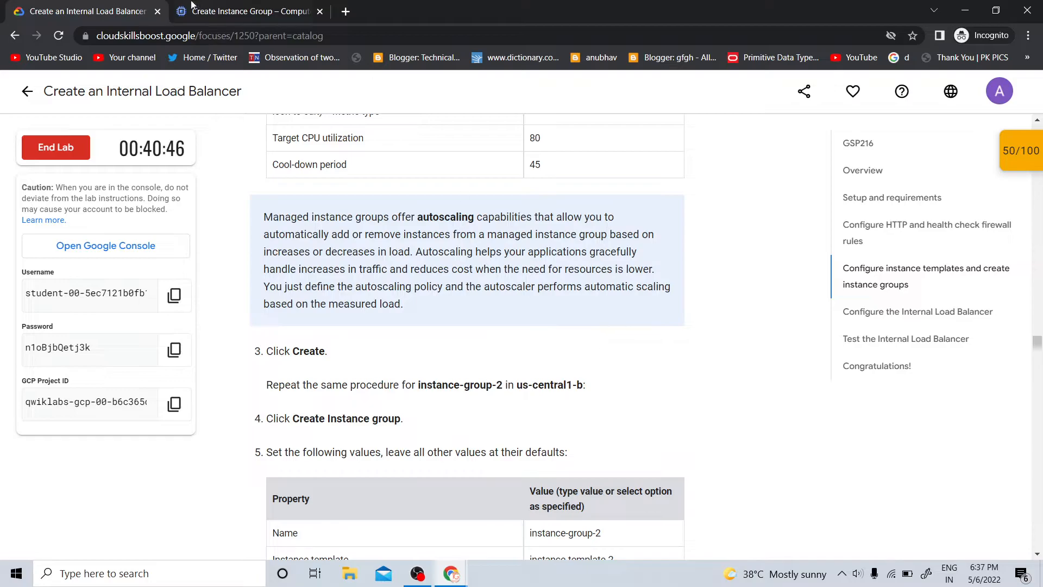
{"action": "left_click", "coordinate": [225, 5]}
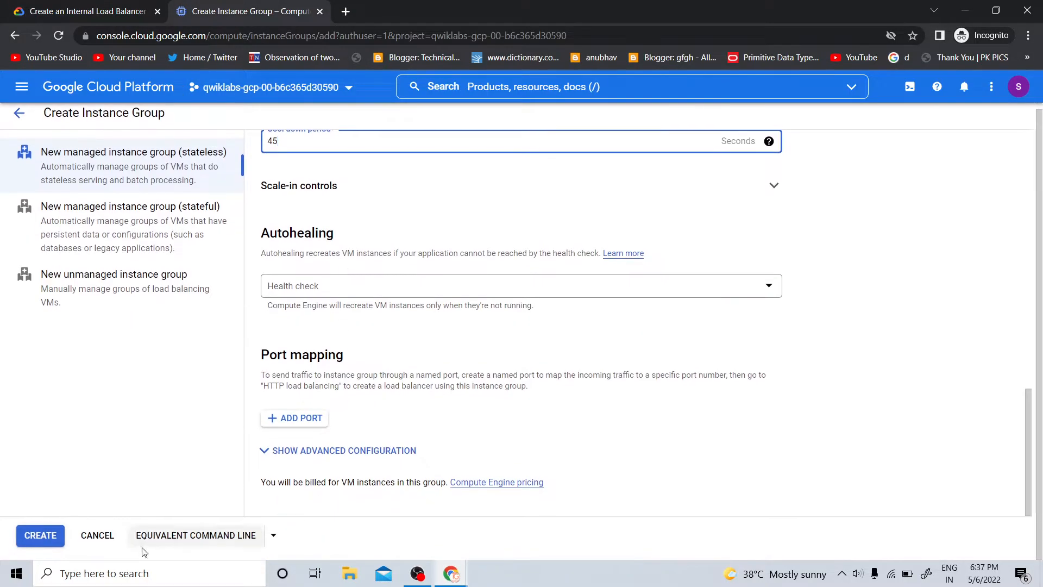
{"action": "left_click", "coordinate": [38, 533]}
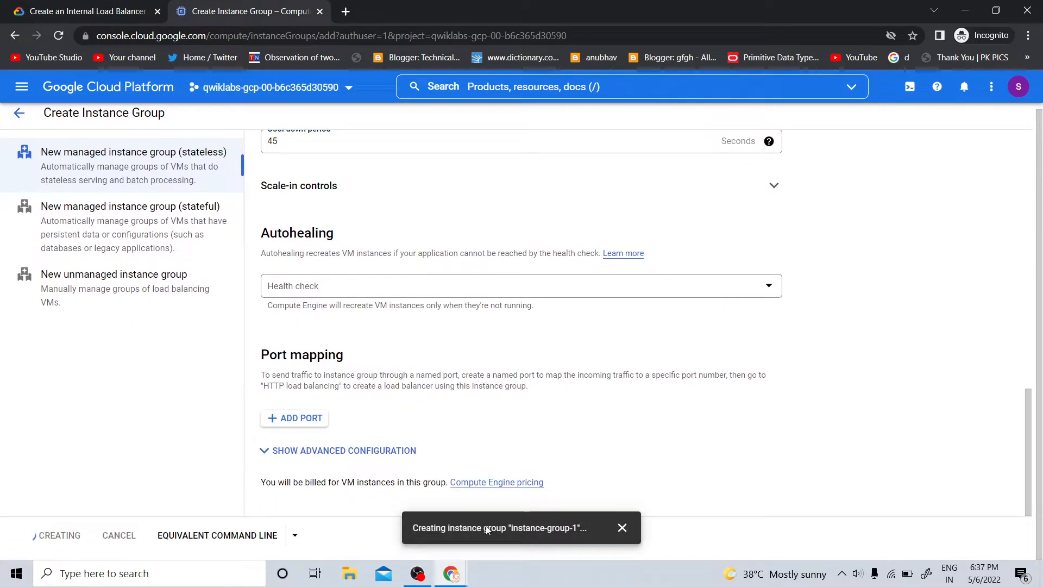
{"action": "left_click", "coordinate": [417, 574]}
{"action": "left_click", "coordinate": [418, 574]}
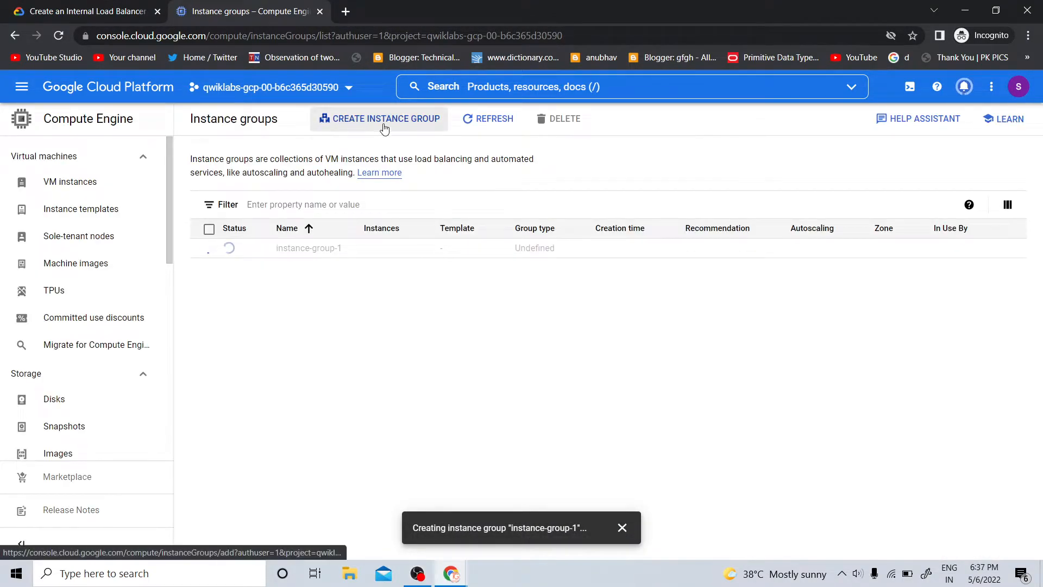
Start a new managed instance group and name it instance-group-2, using the name copied from the lab's table
{"action": "left_click", "coordinate": [385, 120]}
{"action": "key", "text": "ctrl+shift+Tab"}
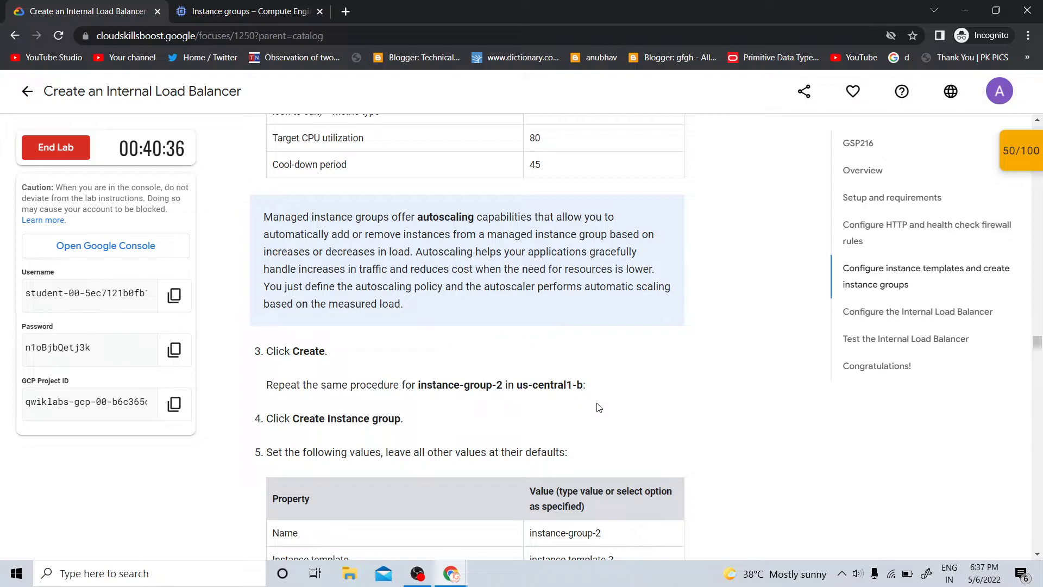
{"action": "scroll", "coordinate": [599, 407], "scroll_direction": "down", "scroll_amount": 4}
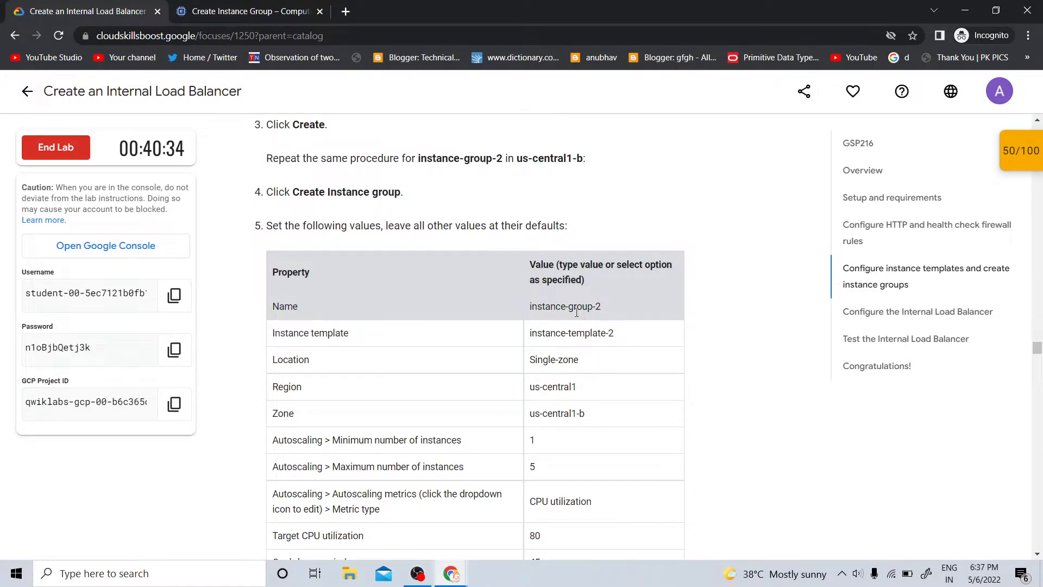
{"action": "left_click", "coordinate": [272, 11]}
{"action": "left_click", "coordinate": [33, 13]}
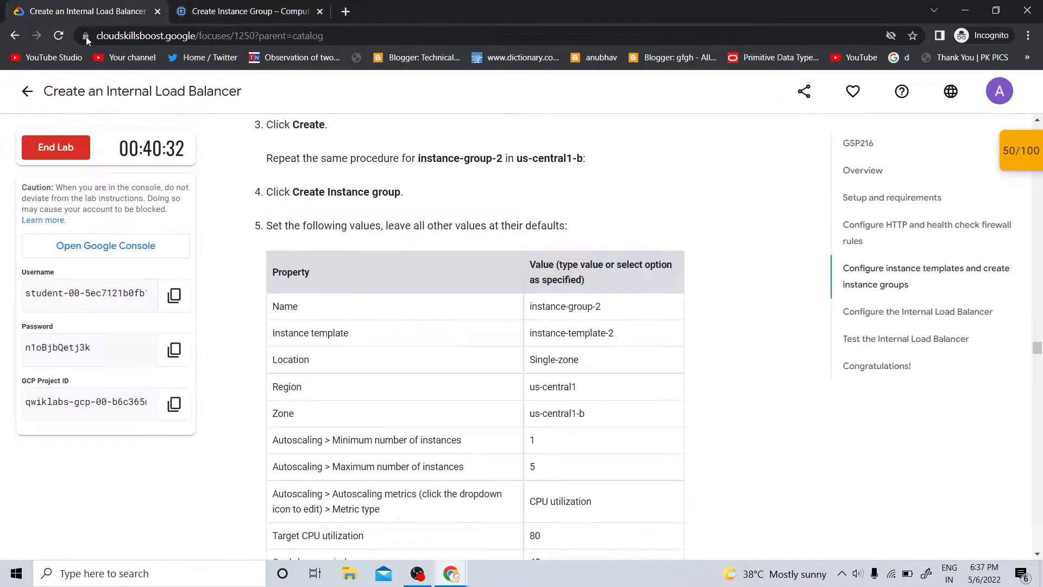
{"action": "left_click_drag", "start_coordinate": [603, 308], "coordinate": [527, 308]}
{"action": "right_click", "coordinate": [548, 310]}
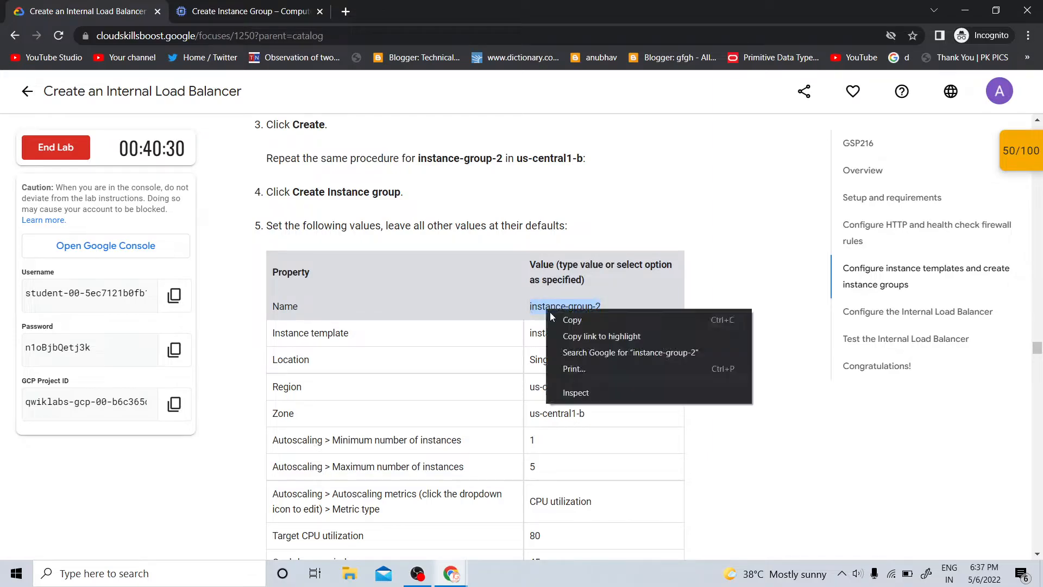
{"action": "left_click", "coordinate": [570, 320]}
{"action": "left_click", "coordinate": [250, 11]}
{"action": "key", "text": "ctrl+v"}
Choose instance-template-2 as the group's instance template and us-central1-b as its zone, following the lab's table
{"action": "left_click", "coordinate": [287, 305]}
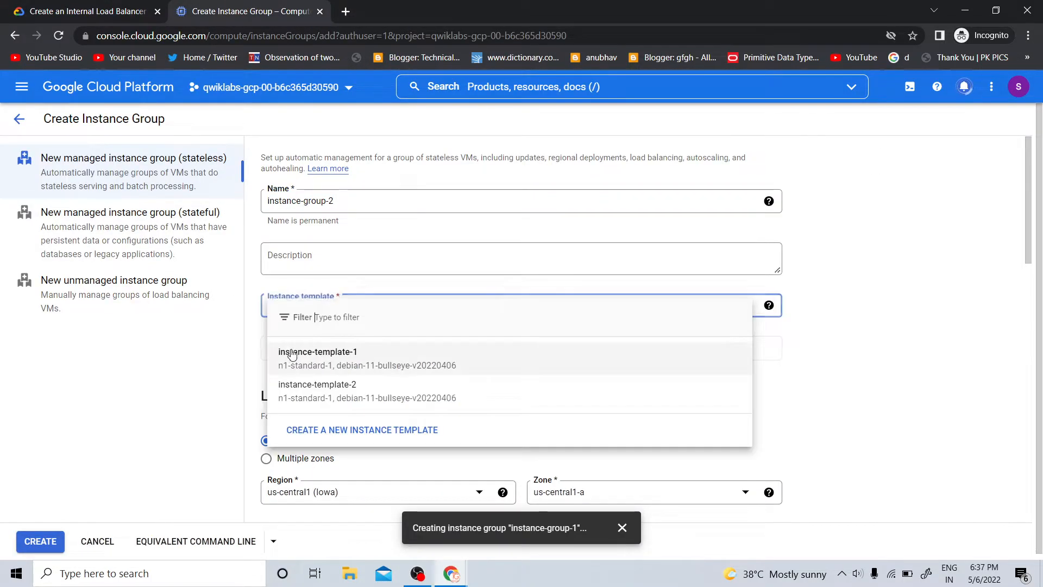
{"action": "left_click", "coordinate": [296, 387]}
{"action": "scroll", "coordinate": [305, 353], "scroll_direction": "down", "scroll_amount": 4}
{"action": "left_click", "coordinate": [81, 11]}
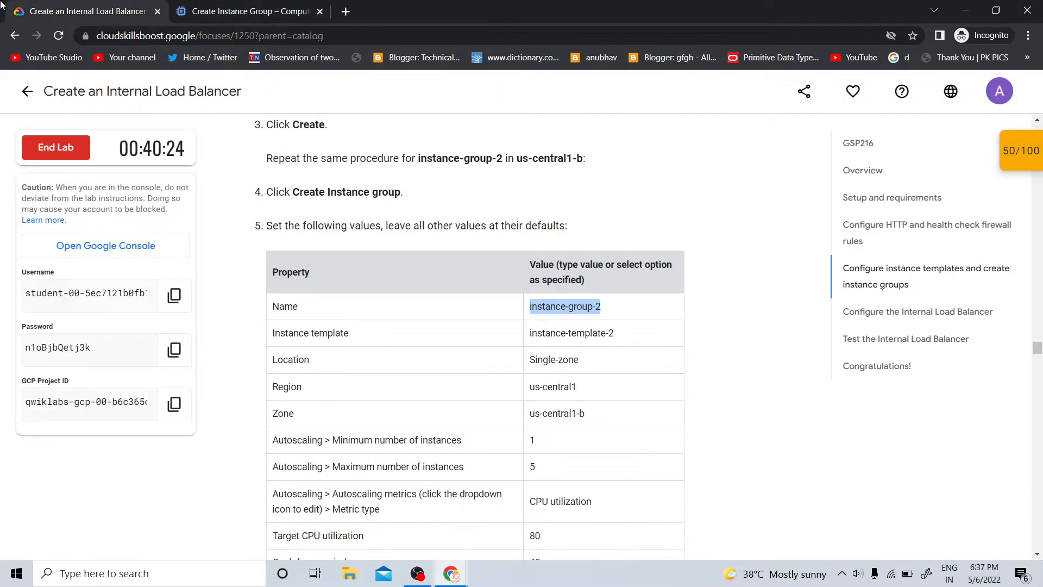
{"action": "left_click", "coordinate": [250, 11]}
{"action": "left_click", "coordinate": [568, 267]}
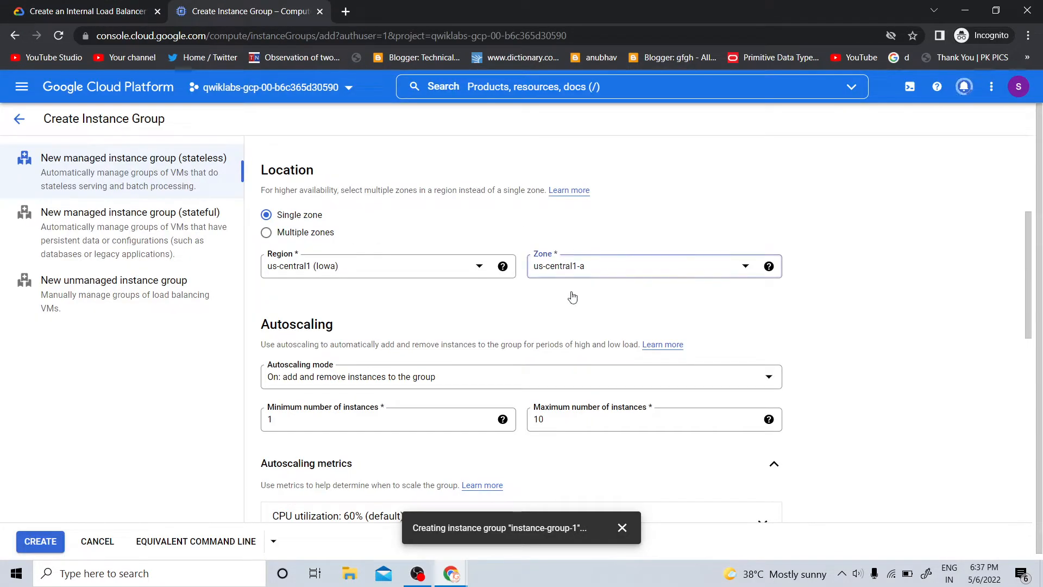
{"action": "left_click", "coordinate": [569, 340]}
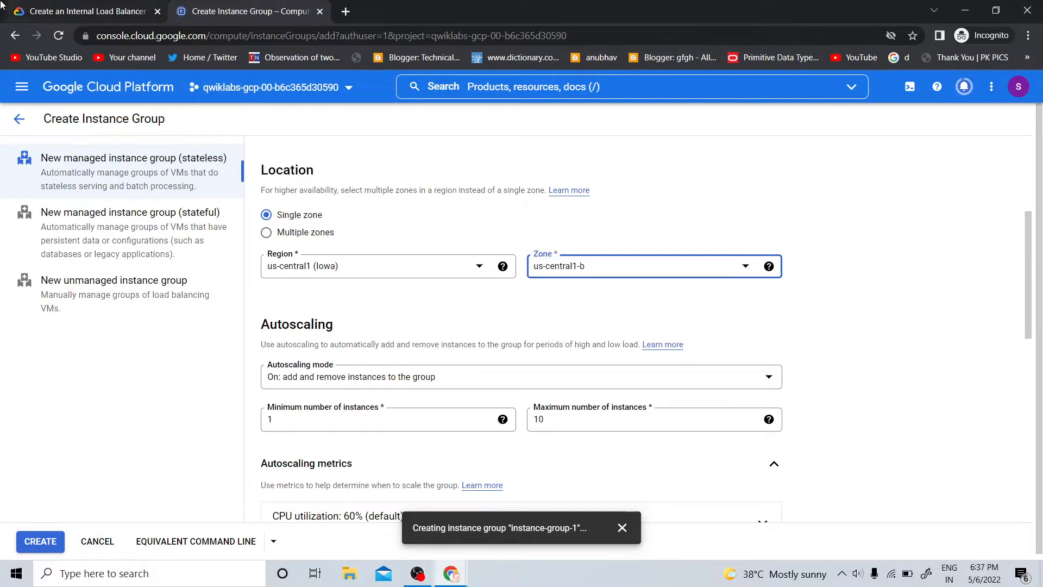
Set the group's target CPU utilization to 80% and its cool down period to 45 seconds, as the lab's table specifies
{"action": "left_click", "coordinate": [32, 11]}
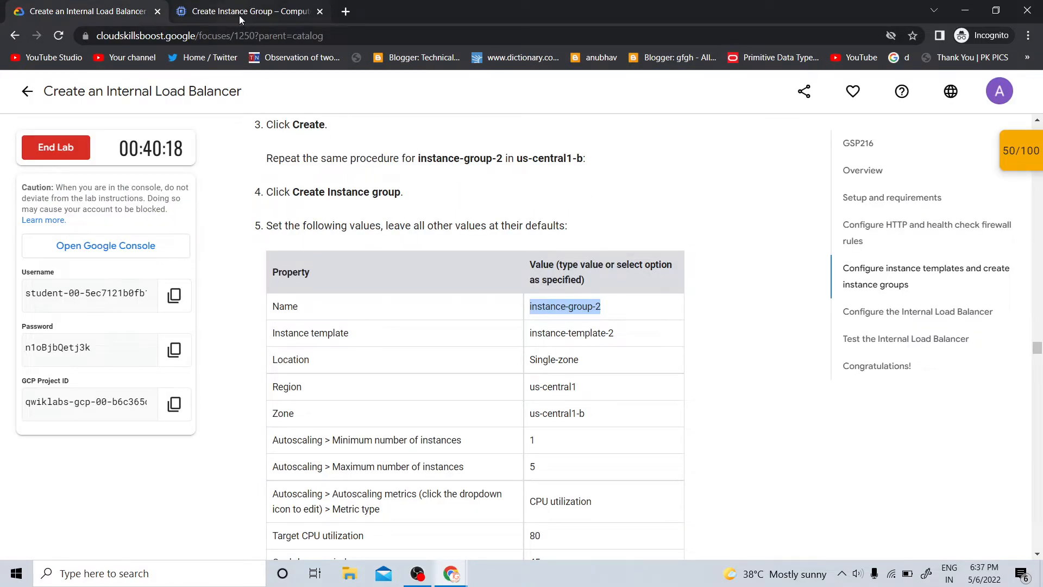
{"action": "scroll", "coordinate": [261, 287], "scroll_direction": "down", "scroll_amount": 4}
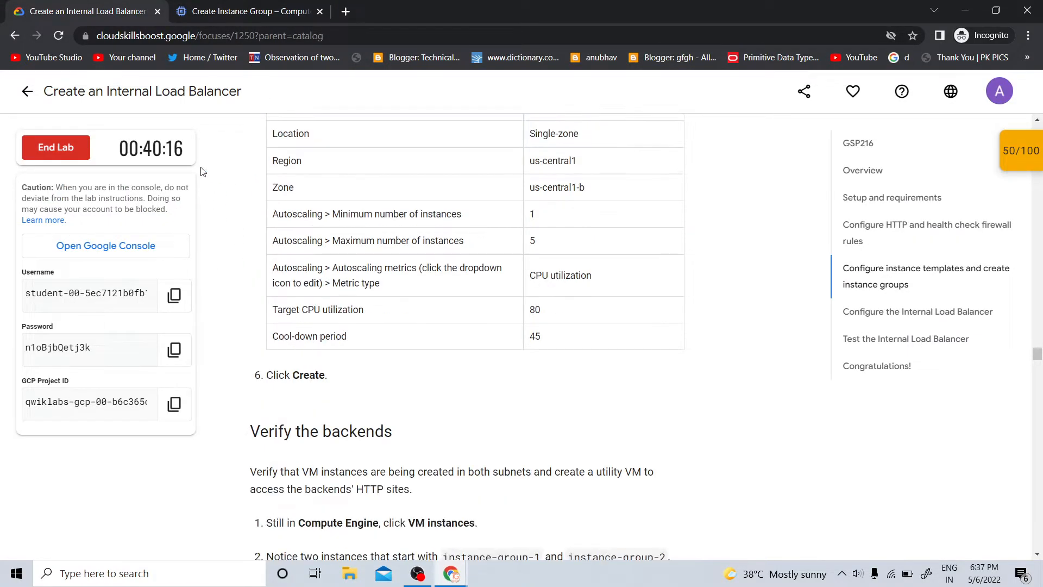
{"action": "left_click", "coordinate": [247, 12]}
{"action": "scroll", "coordinate": [370, 304], "scroll_direction": "down", "scroll_amount": 4}
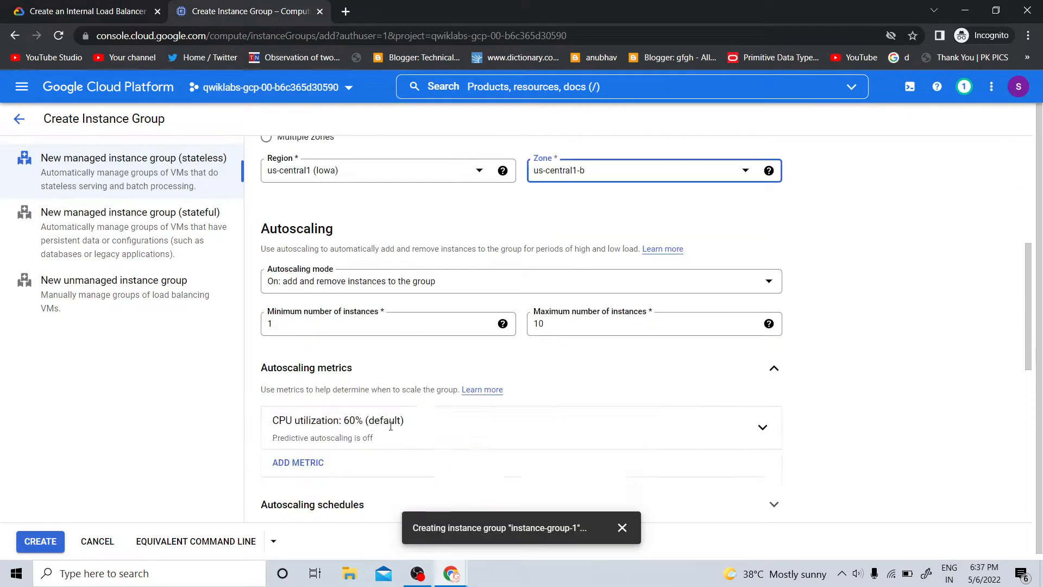
{"action": "left_click", "coordinate": [360, 288]}
{"action": "double_click", "coordinate": [369, 386]}
{"action": "type", "text": "80"}
{"action": "left_click", "coordinate": [14, 18]}
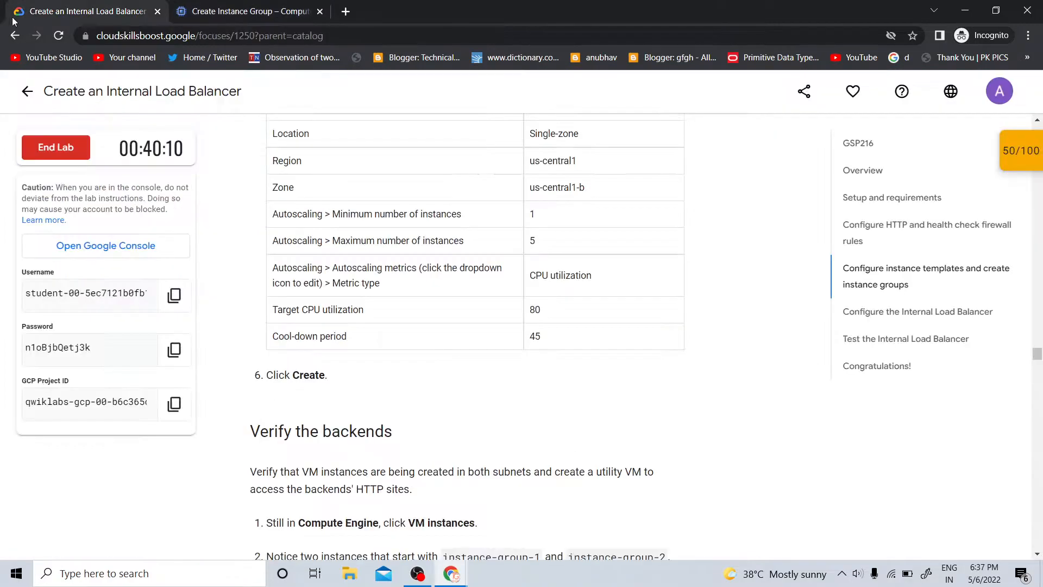
{"action": "left_click", "coordinate": [252, 9]}
{"action": "scroll", "coordinate": [484, 345], "scroll_direction": "down", "scroll_amount": 4}
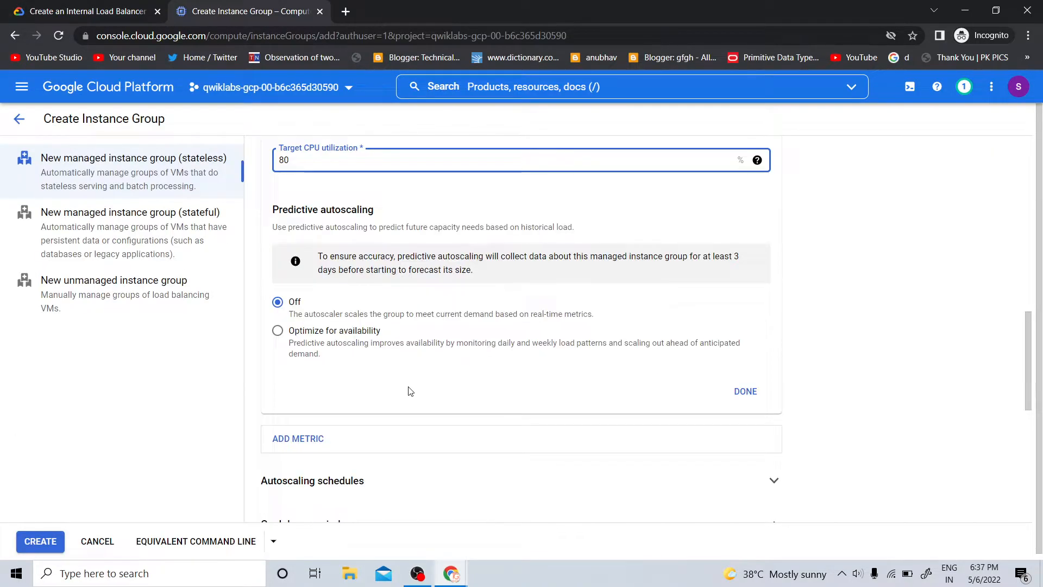
{"action": "left_click", "coordinate": [746, 391]}
{"action": "double_click", "coordinate": [333, 503]}
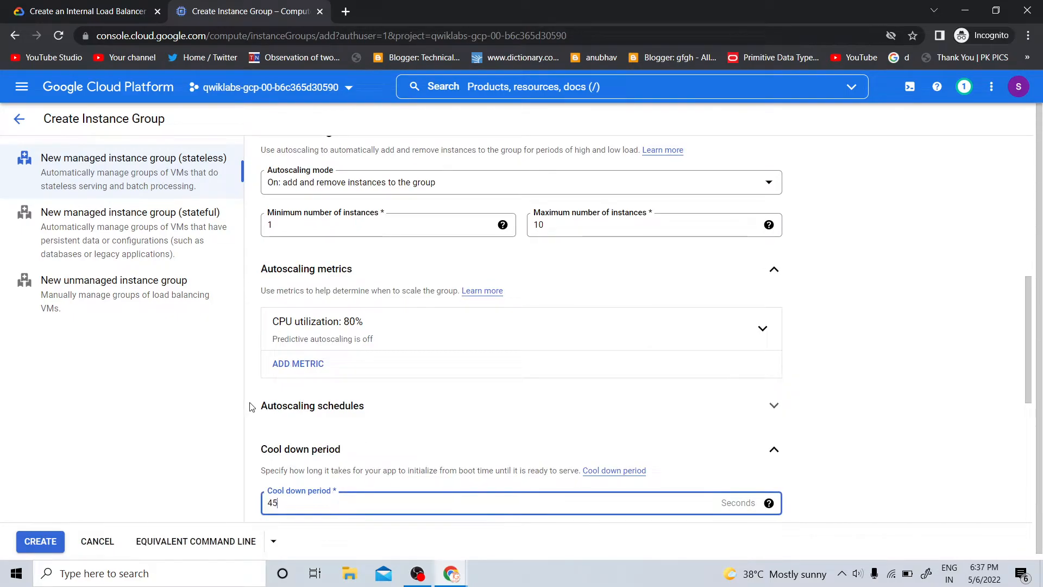
Set the group's maximum number of instances to 5 and the minimum to 1
{"action": "scroll", "coordinate": [326, 402], "scroll_direction": "up", "scroll_amount": 15}
{"action": "scroll", "coordinate": [333, 420], "scroll_direction": "down", "scroll_amount": 4}
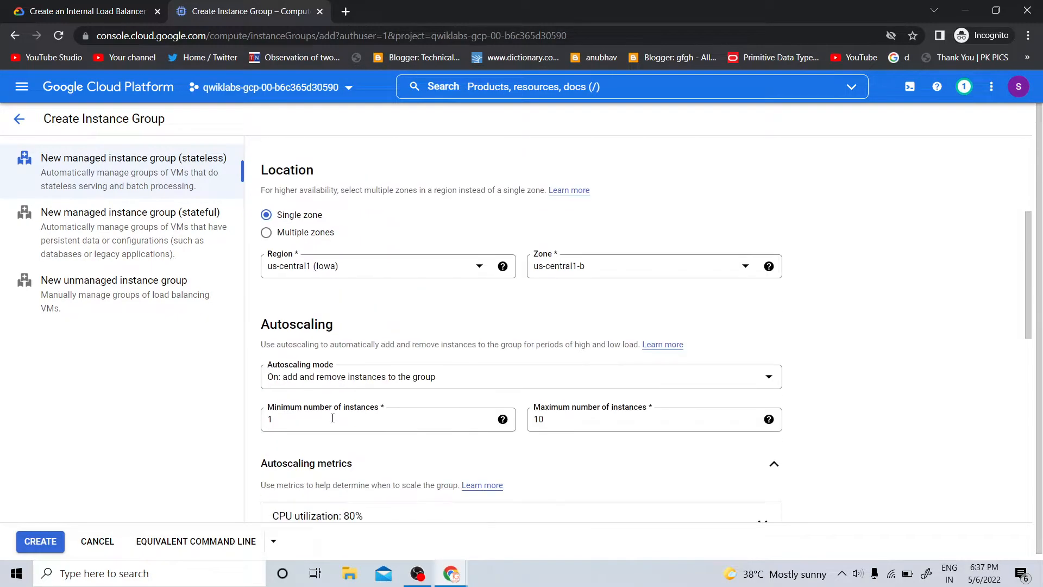
{"action": "left_click_drag", "start_coordinate": [560, 423], "coordinate": [380, 425]}
{"action": "type", "text": "5"}
{"action": "left_click_drag", "start_coordinate": [296, 422], "coordinate": [221, 428]}
{"action": "type", "text": "1"}
Check the autoscaling values against the lab's table and create the managed instance group instance-group-2
{"action": "left_click", "coordinate": [63, 11]}
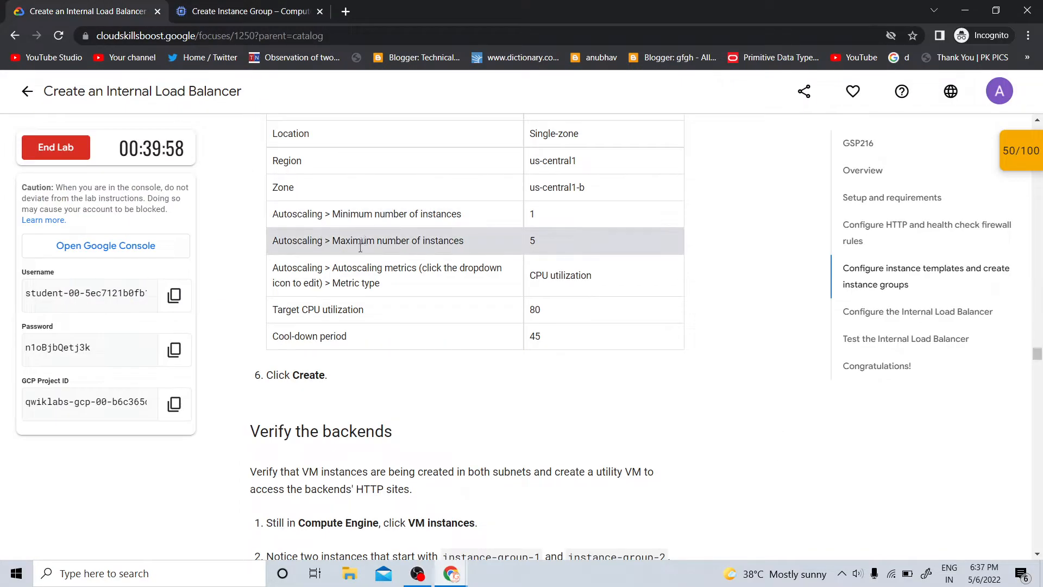
{"action": "left_click", "coordinate": [239, 11]}
{"action": "scroll", "coordinate": [334, 474], "scroll_direction": "down", "scroll_amount": 6}
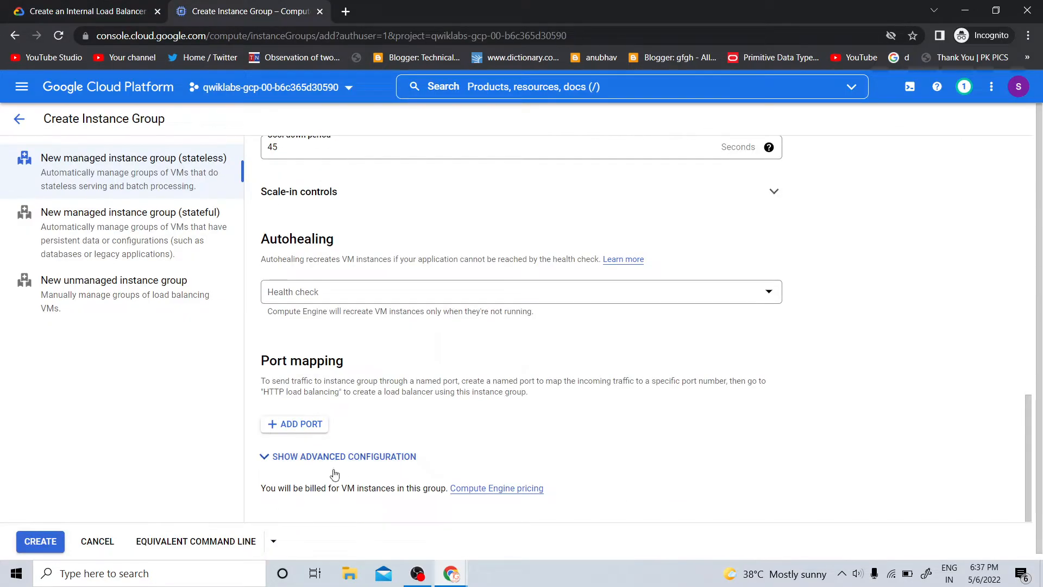
{"action": "left_click", "coordinate": [41, 542]}
Copy the name utility-vm from the lab's Verify the backends section and review the settings listed for that VM
{"action": "left_click", "coordinate": [86, 11]}
{"action": "scroll", "coordinate": [787, 435], "scroll_direction": "down", "scroll_amount": 4}
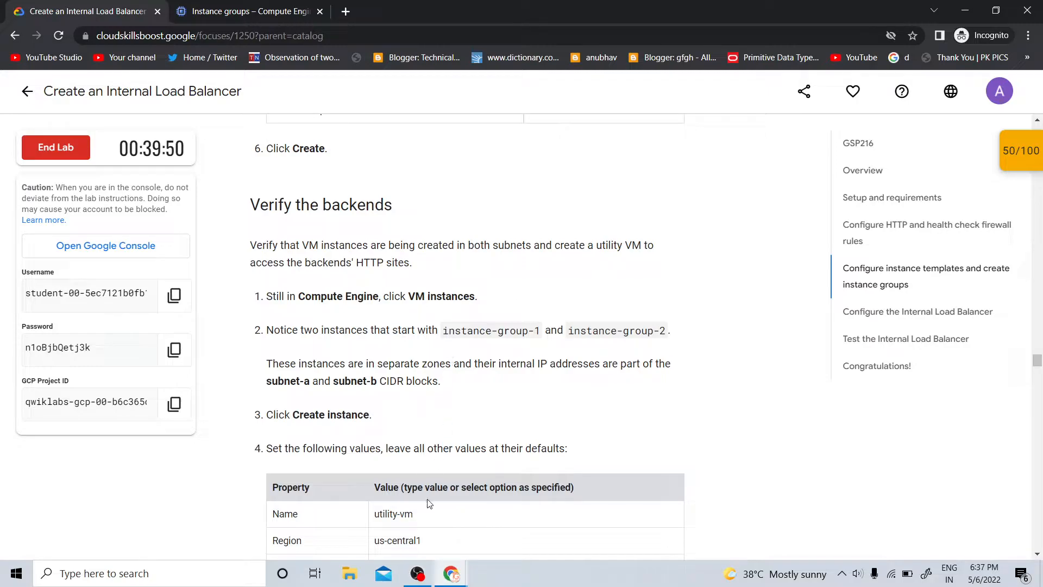
{"action": "right_click", "coordinate": [402, 514]}
{"action": "left_click", "coordinate": [445, 435]}
{"action": "scroll", "coordinate": [415, 273], "scroll_direction": "down", "scroll_amount": 4}
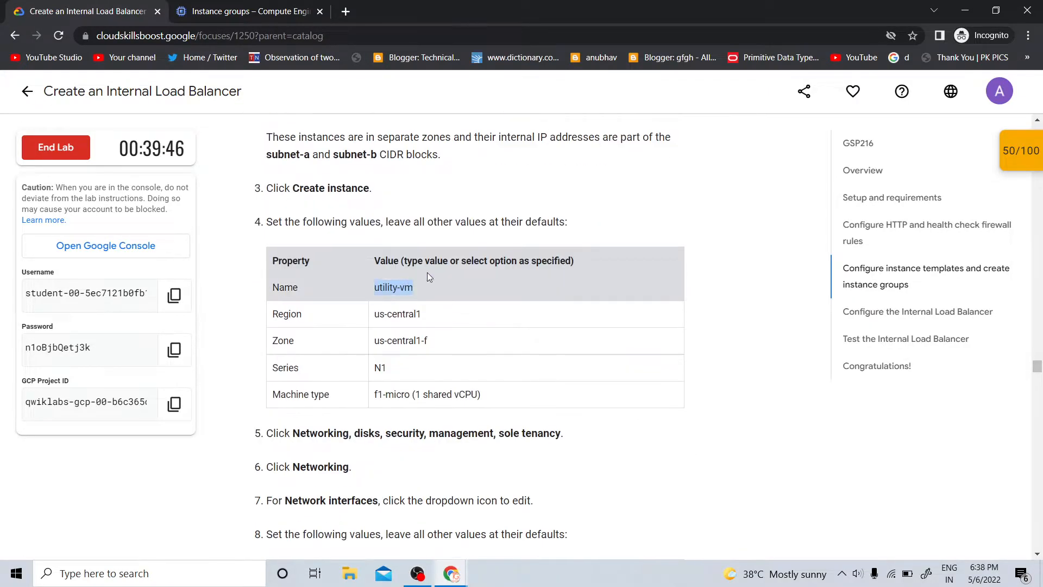
Go to the Compute Engine VM instances page in the cloud console and start creating a new VM instance
{"action": "left_click", "coordinate": [247, 11]}
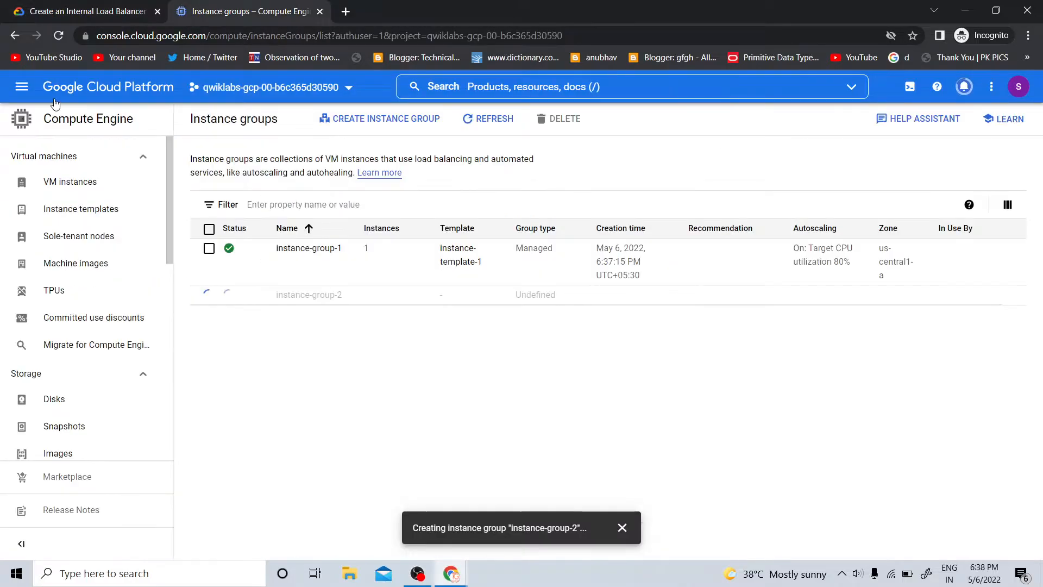
{"action": "left_click", "coordinate": [11, 95]}
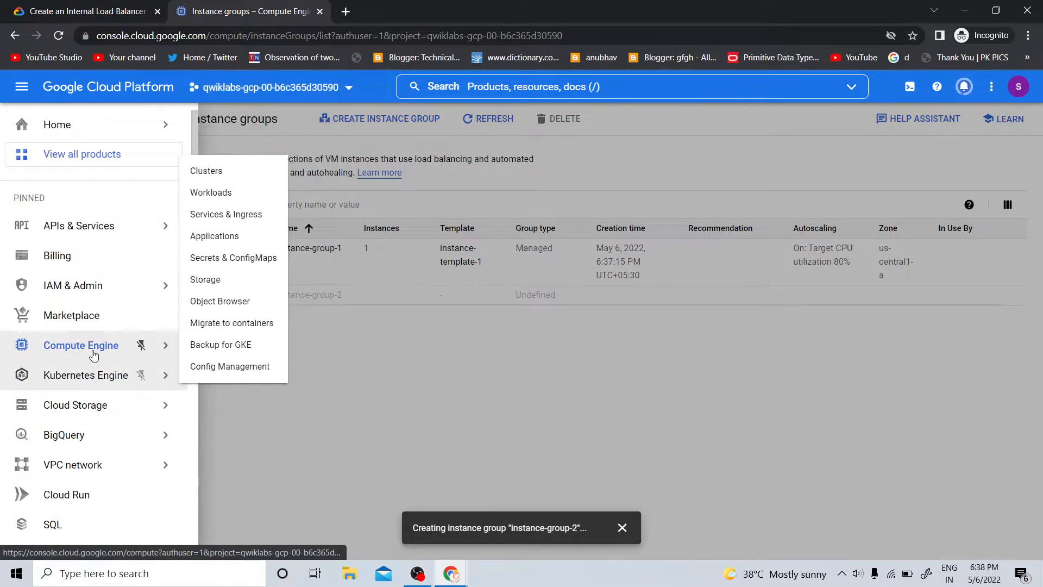
{"action": "mouse_move", "coordinate": [94, 351]}
{"action": "left_click", "coordinate": [213, 111]}
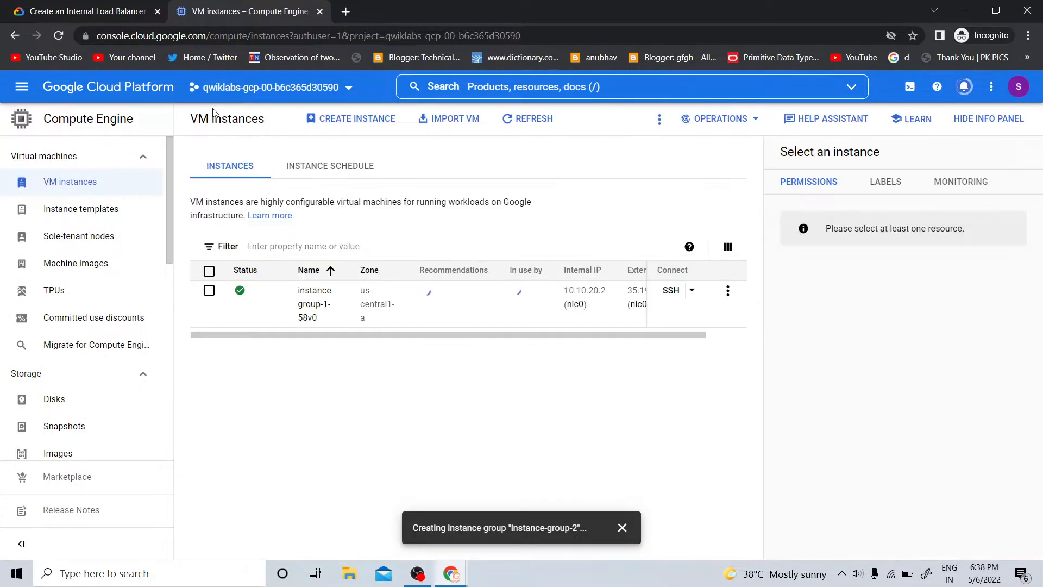
{"action": "left_click", "coordinate": [350, 119]}
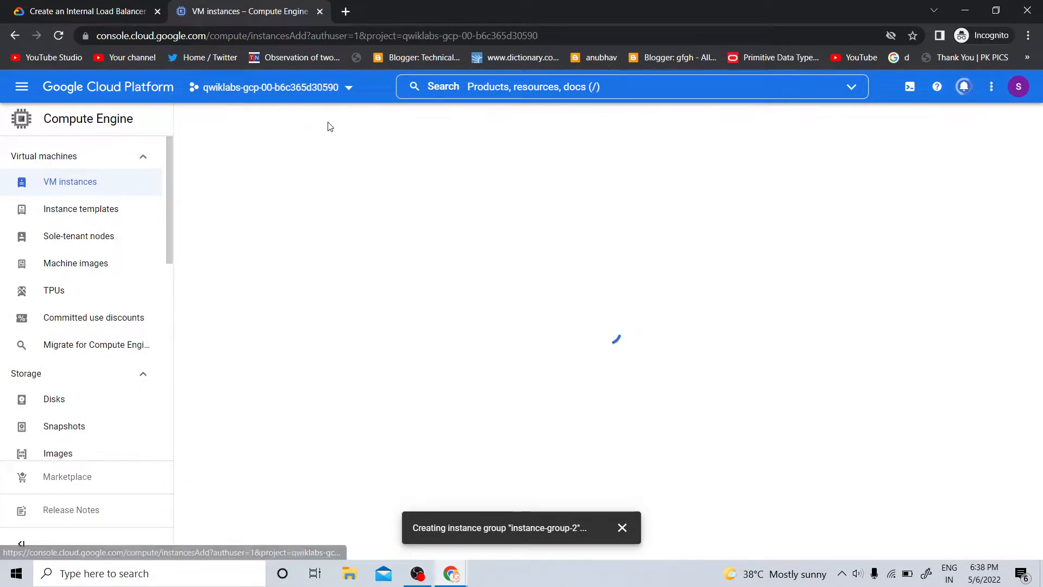
Check the console notifications, and name the new VM instance utility-vm
{"action": "left_click", "coordinate": [964, 87]}
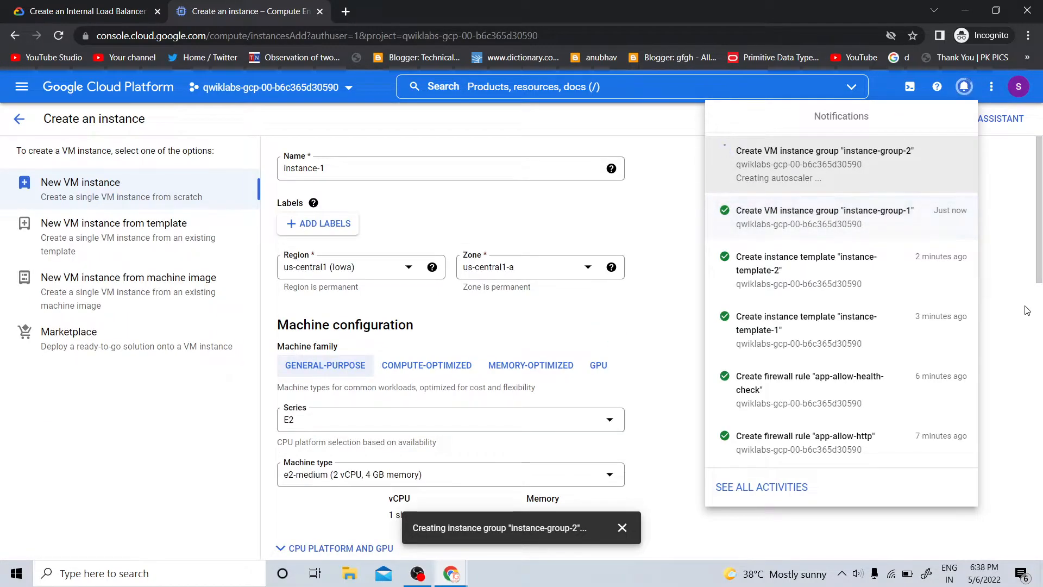
{"action": "left_click", "coordinate": [415, 172]}
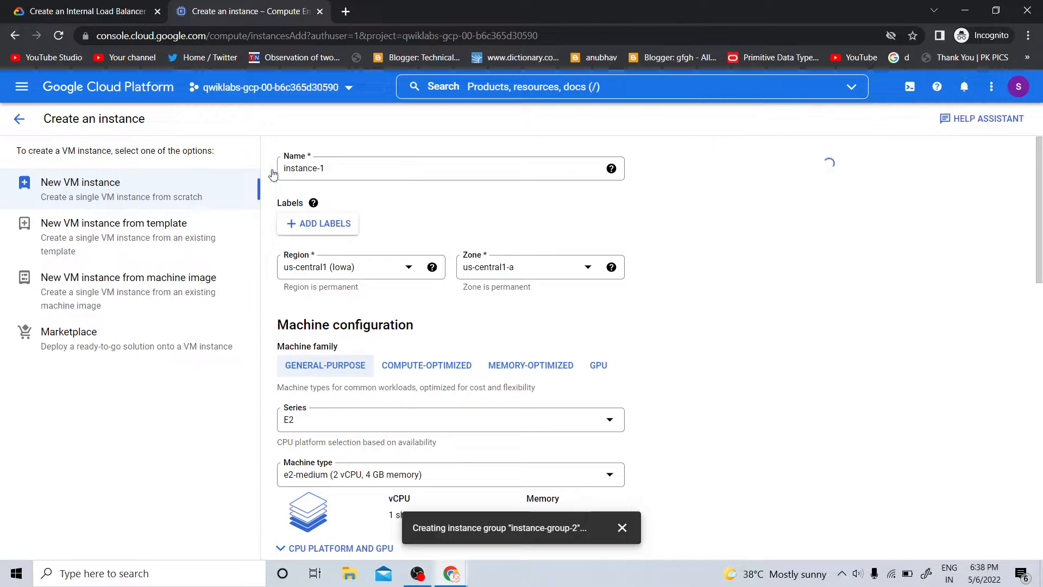
{"action": "left_click_drag", "start_coordinate": [333, 168], "coordinate": [185, 167]}
{"action": "key", "text": "ctrl+v"}
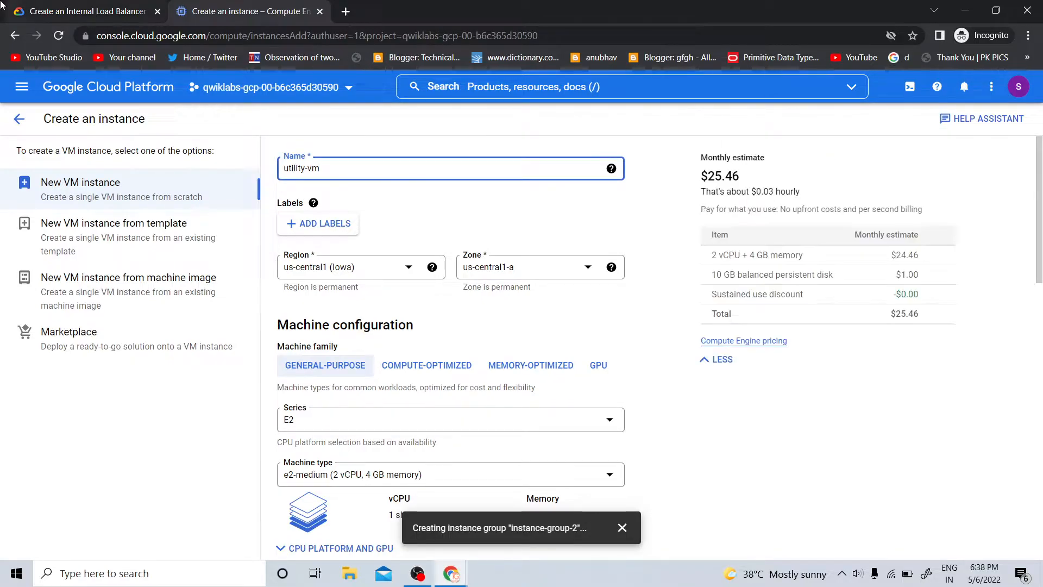
Set the instance's zone to us-central1-f, following the lab instructions
{"action": "key", "text": "ctrl+Tab"}
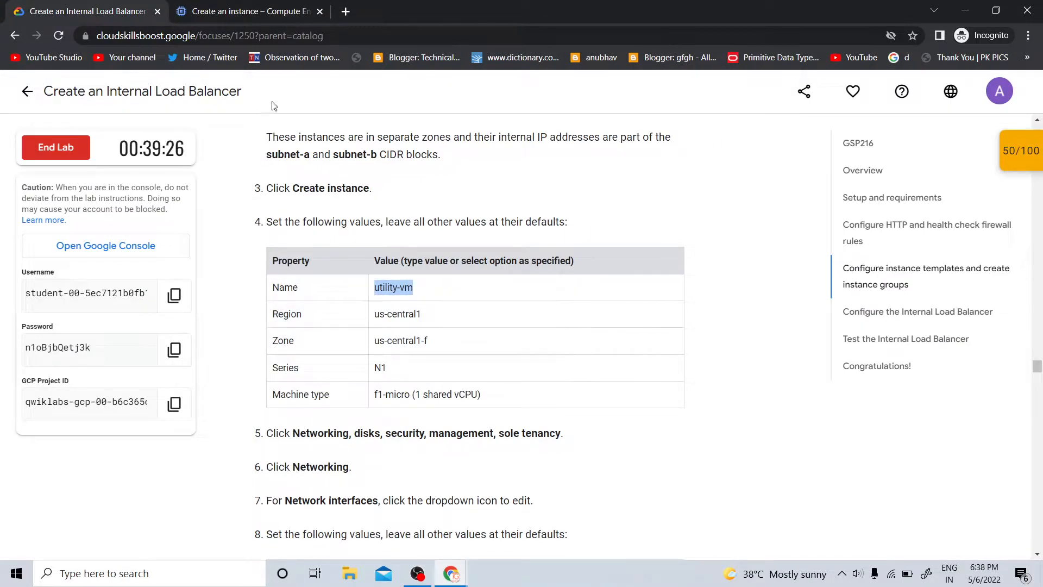
{"action": "left_click", "coordinate": [250, 11]}
{"action": "left_click", "coordinate": [501, 275]}
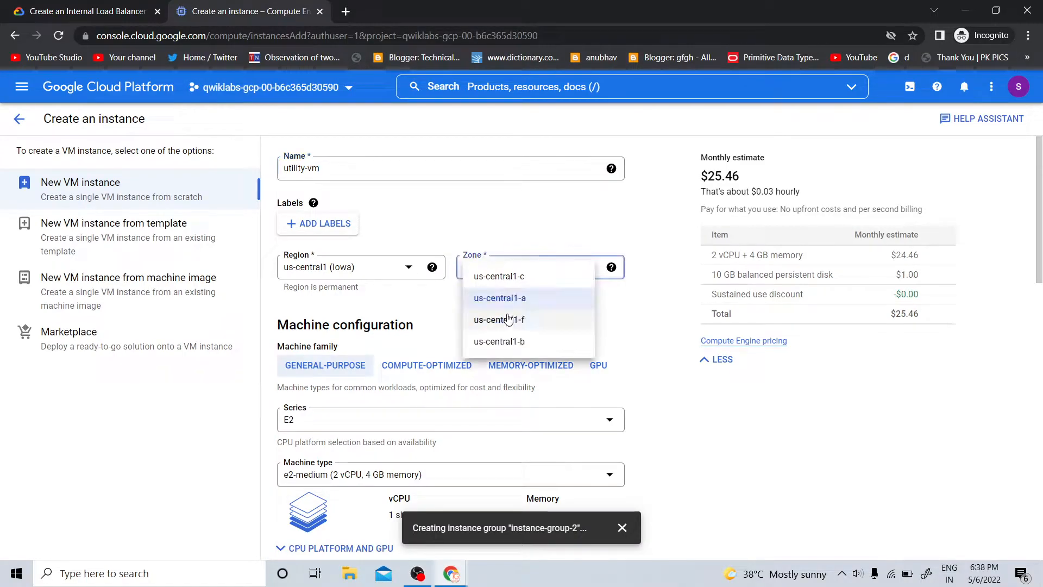
{"action": "left_click", "coordinate": [503, 334]}
Configure the machine with series N1 and machine type f1-micro, checking the values against the lab instructions
{"action": "left_click", "coordinate": [2, 7]}
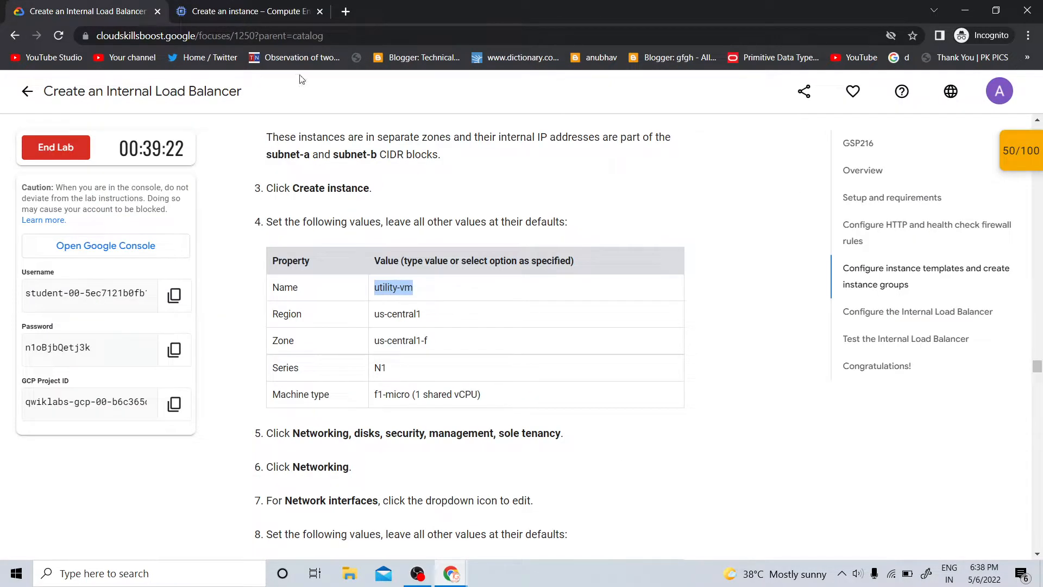
{"action": "left_click", "coordinate": [240, 3]}
{"action": "left_click", "coordinate": [1, 4]}
{"action": "left_click", "coordinate": [250, 11]}
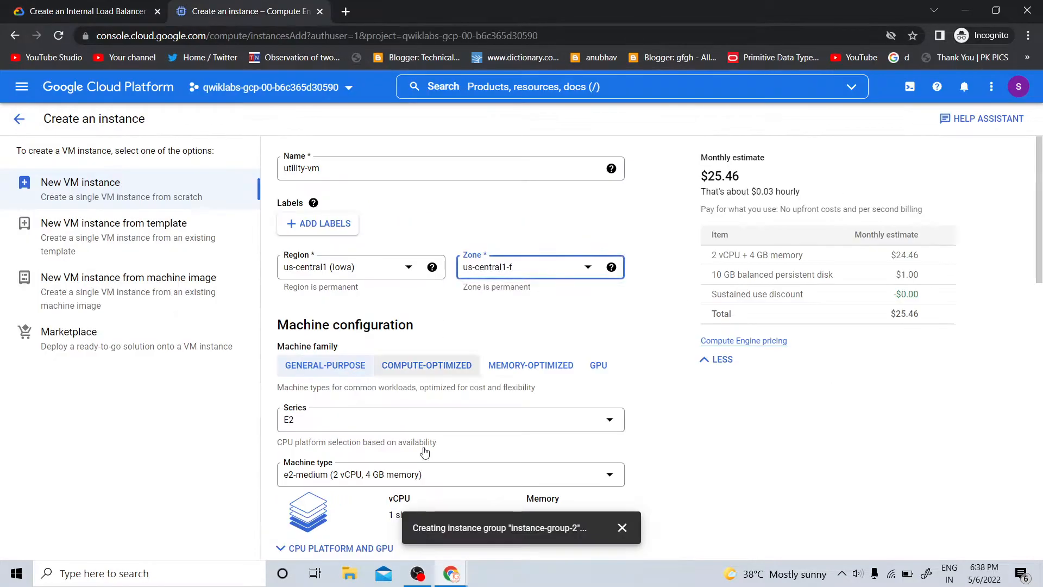
{"action": "left_click", "coordinate": [343, 423]}
{"action": "scroll", "coordinate": [344, 424], "scroll_direction": "down", "scroll_amount": 3}
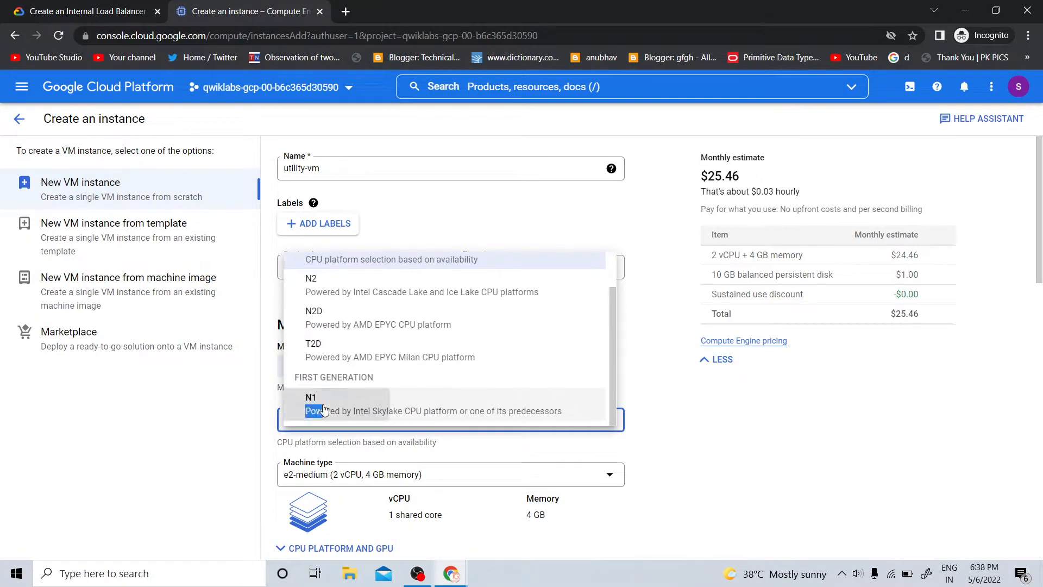
{"action": "left_click", "coordinate": [345, 416]}
{"action": "left_click", "coordinate": [344, 473]}
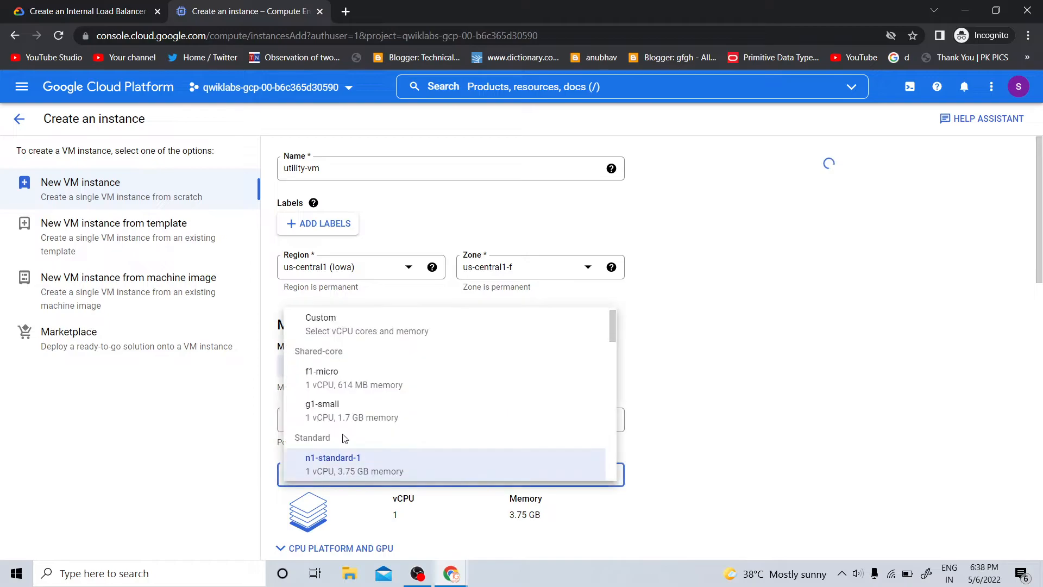
{"action": "left_click", "coordinate": [344, 376]}
{"action": "key", "text": "ctrl+shift+Tab"}
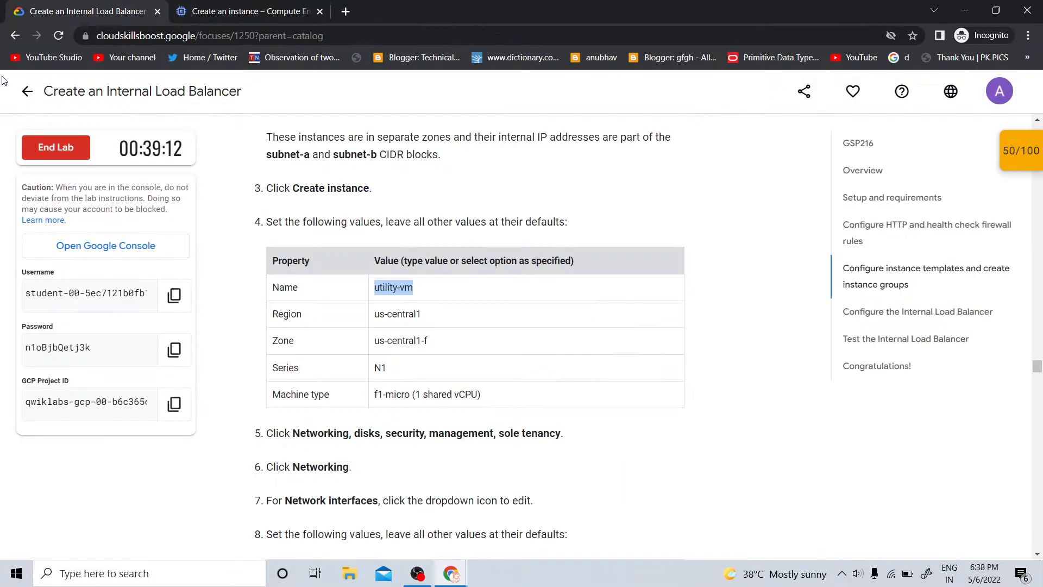
{"action": "left_click", "coordinate": [250, 5]}
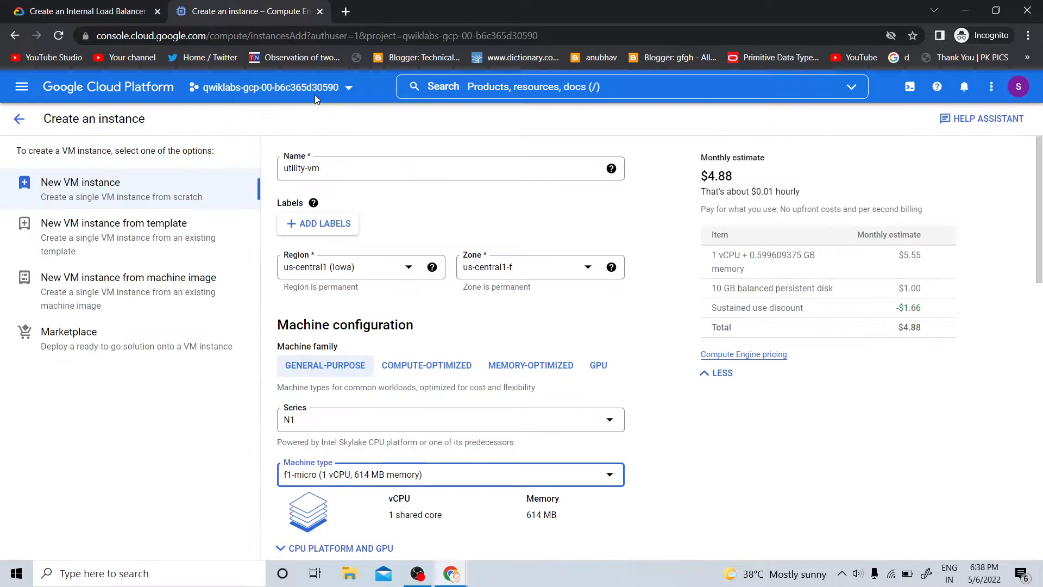
Look up the network interface values in the lab instructions and copy the network name my-internal-app
{"action": "scroll", "coordinate": [419, 324], "scroll_direction": "down", "scroll_amount": 3}
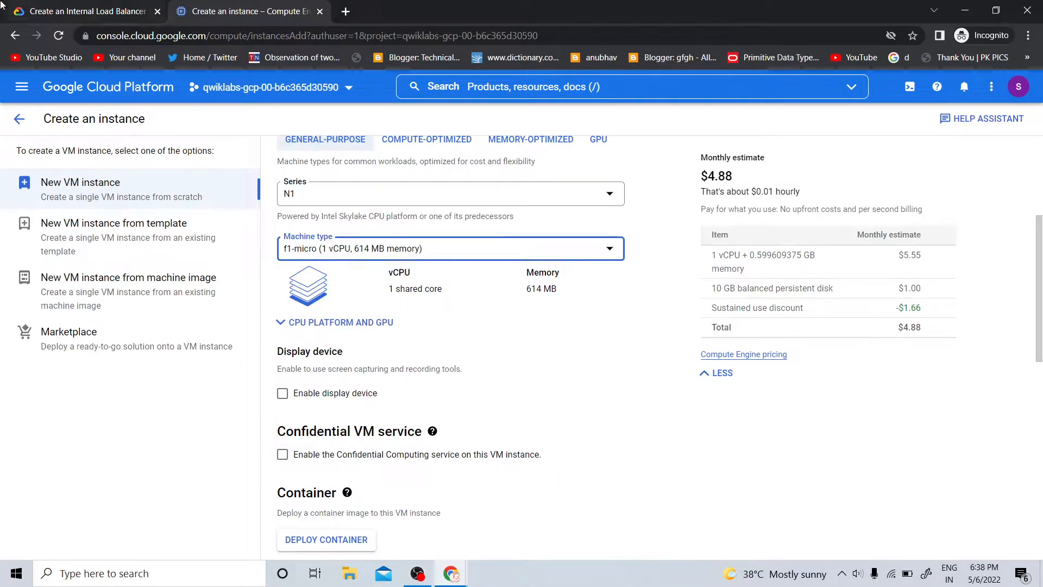
{"action": "left_click", "coordinate": [82, 11]}
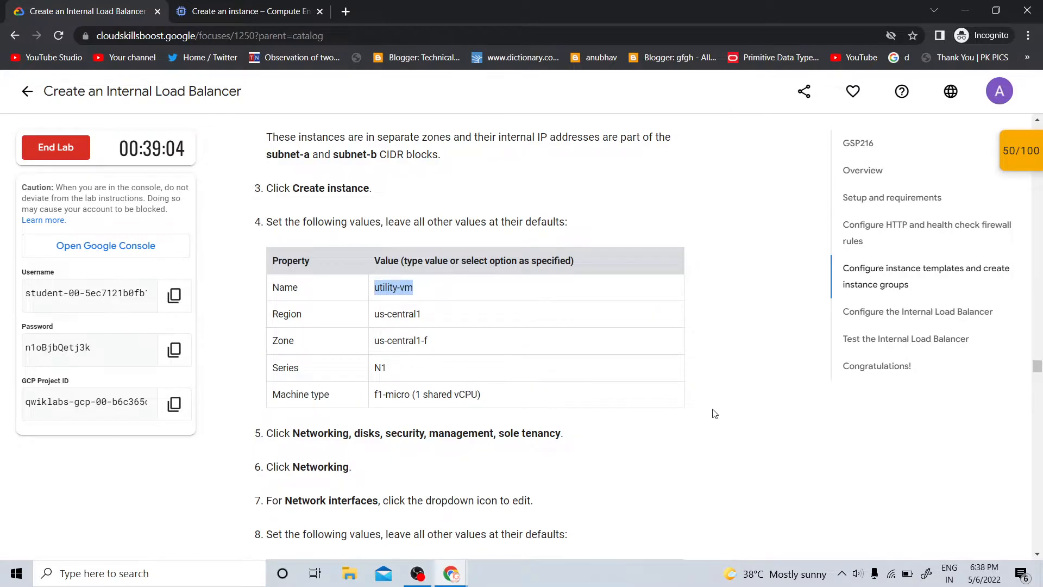
{"action": "scroll", "coordinate": [715, 414], "scroll_direction": "down", "scroll_amount": 4}
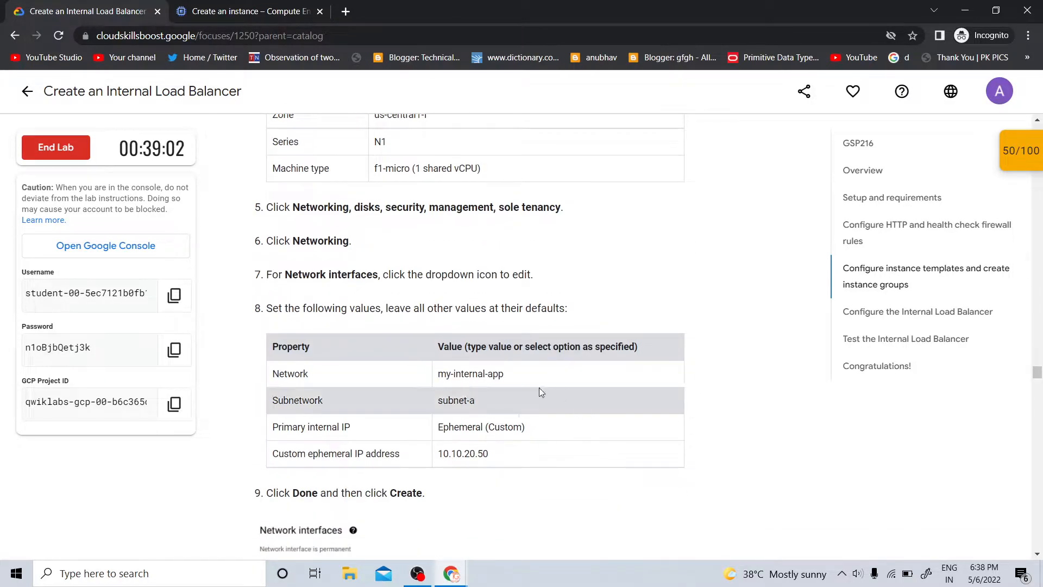
{"action": "double_click", "coordinate": [467, 373]}
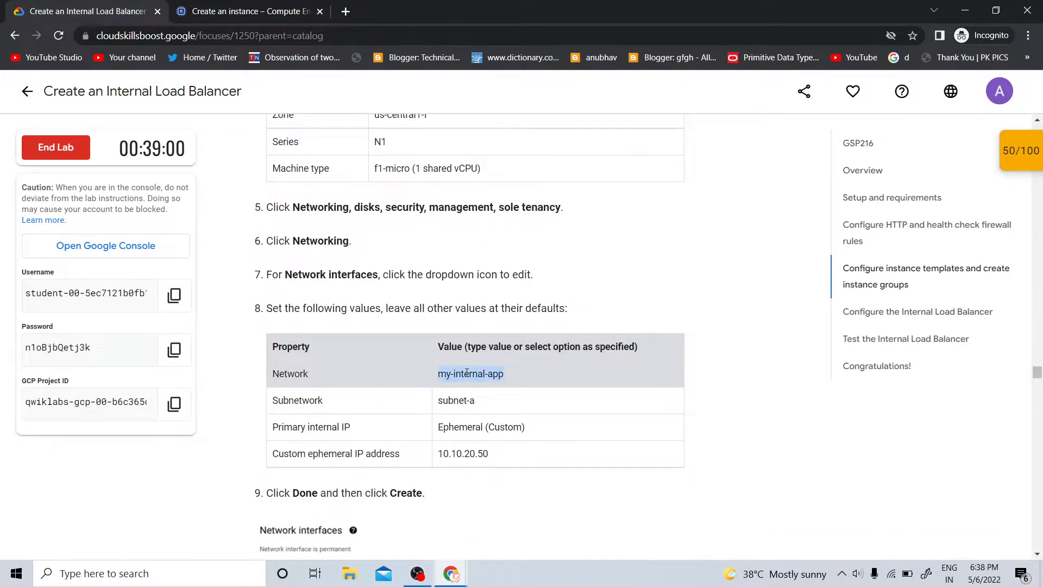
{"action": "right_click", "coordinate": [467, 373]}
{"action": "left_click", "coordinate": [483, 384]}
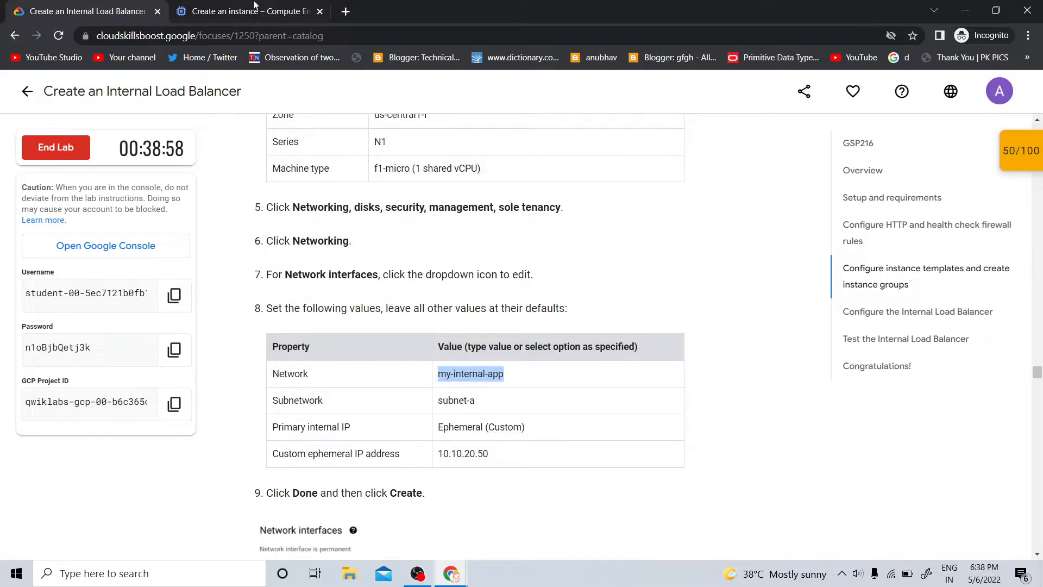
Open the instance's default network interface for editing in the networking options and set its network to my-internal-app
{"action": "key", "text": "ctrl+Tab"}
{"action": "scroll", "coordinate": [389, 306], "scroll_direction": "down", "scroll_amount": 10}
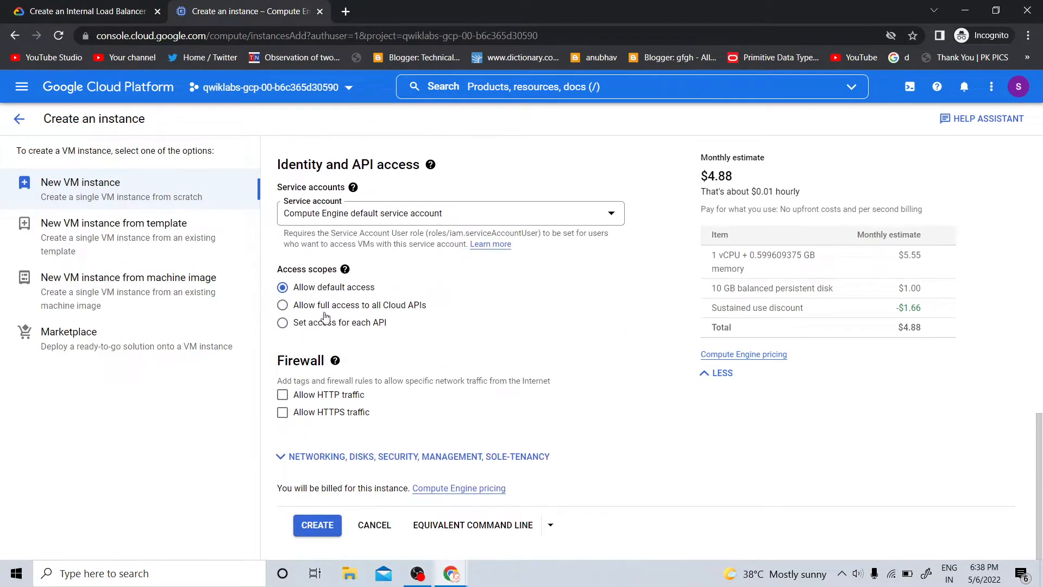
{"action": "left_click", "coordinate": [291, 456]}
{"action": "scroll", "coordinate": [342, 419], "scroll_direction": "down", "scroll_amount": 5}
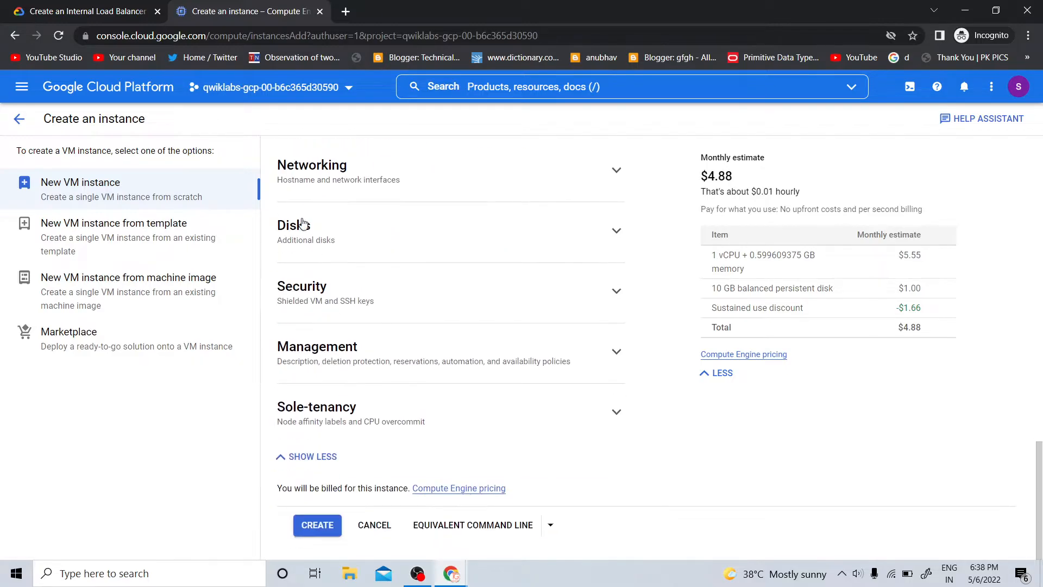
{"action": "left_click", "coordinate": [304, 188]}
{"action": "scroll", "coordinate": [341, 402], "scroll_direction": "down", "scroll_amount": 3}
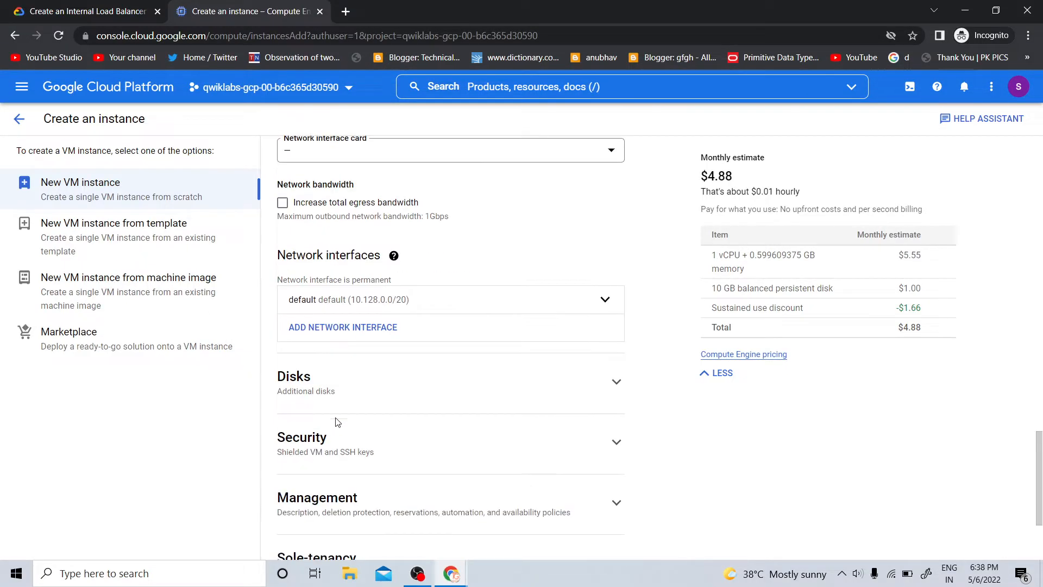
{"action": "left_click", "coordinate": [354, 298]}
{"action": "left_click", "coordinate": [340, 363]}
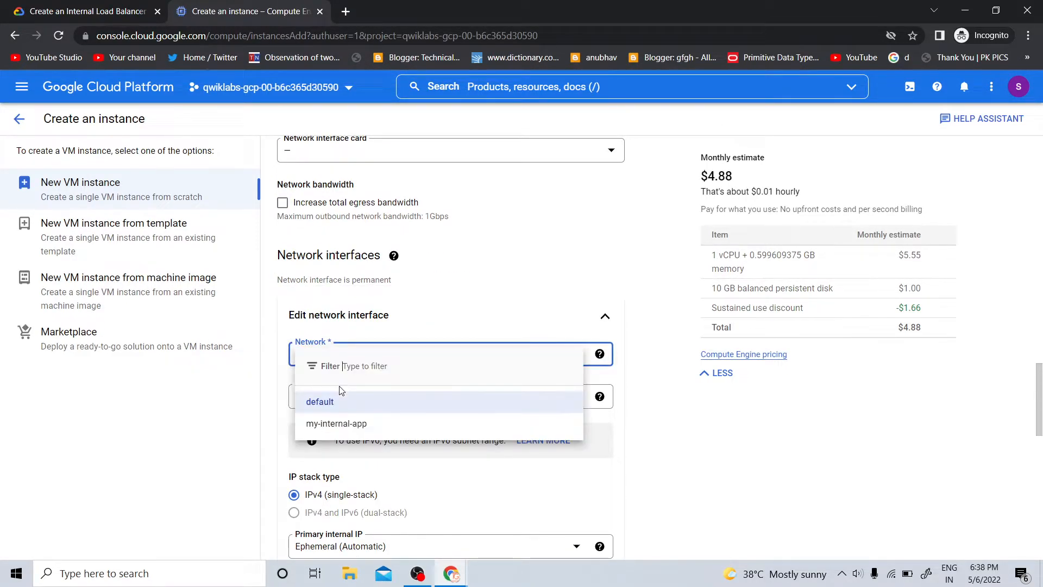
{"action": "left_click", "coordinate": [337, 424]}
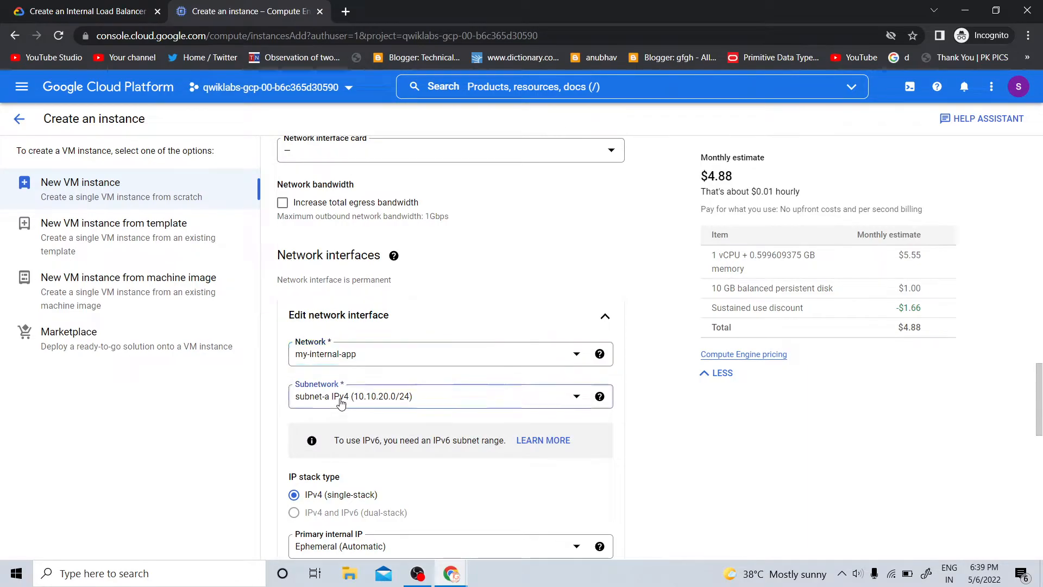
Check the interface's subnetwork options and primary internal IP setting against the lab instructions
{"action": "left_click", "coordinate": [341, 398]}
{"action": "left_click", "coordinate": [0, 2]}
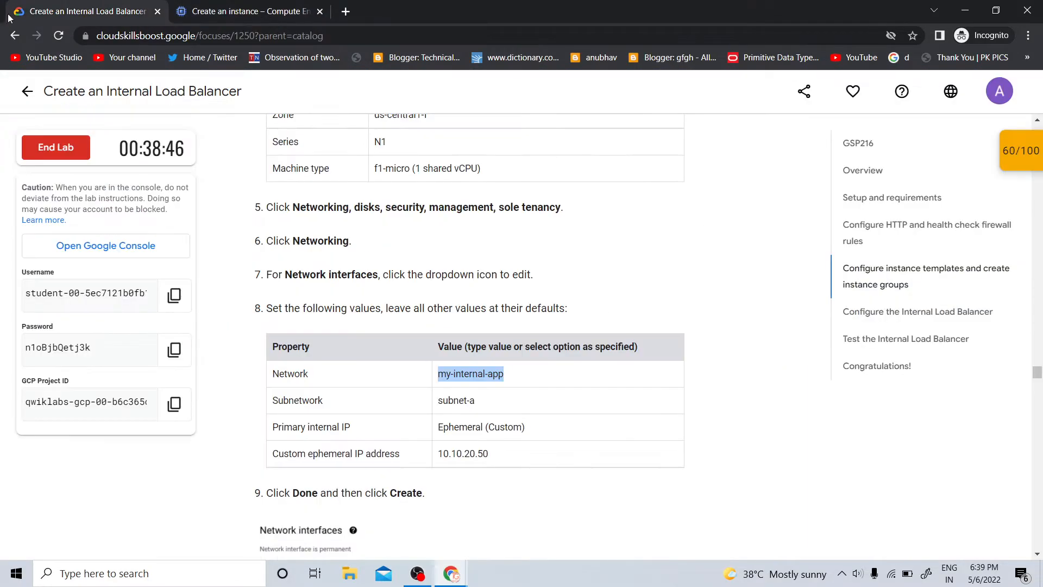
{"action": "left_click", "coordinate": [243, 7]}
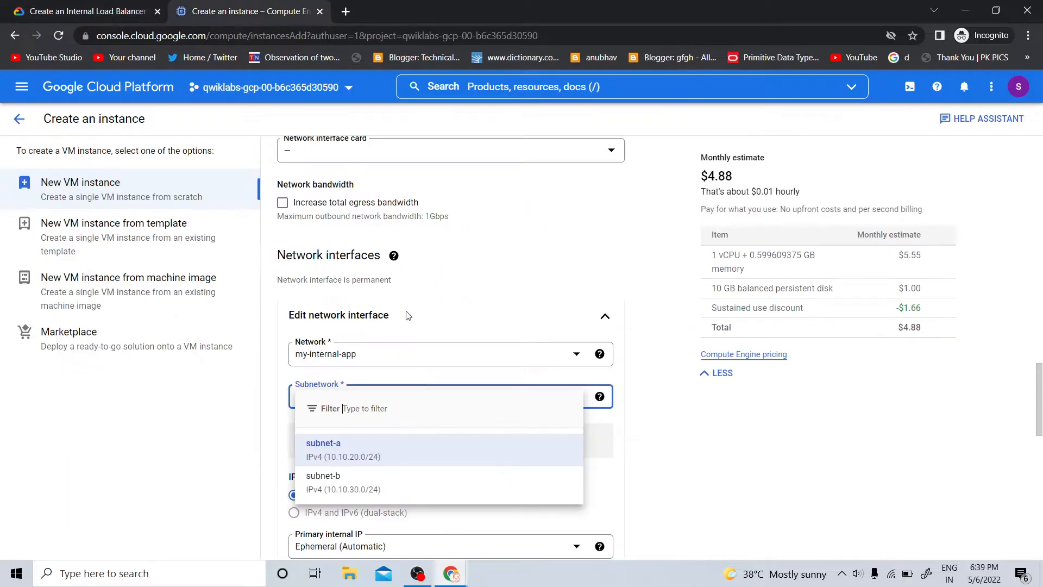
{"action": "left_click", "coordinate": [666, 383]}
{"action": "left_click", "coordinate": [34, 7]}
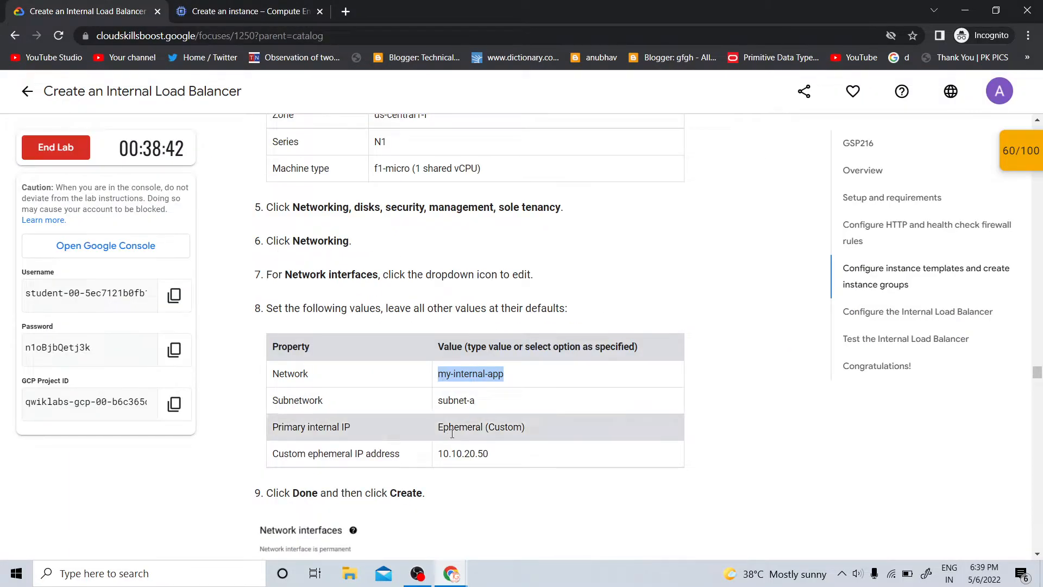
{"action": "left_click", "coordinate": [314, 5]}
Add an alias IP range to the network interface
{"action": "scroll", "coordinate": [439, 405], "scroll_direction": "down", "scroll_amount": 4}
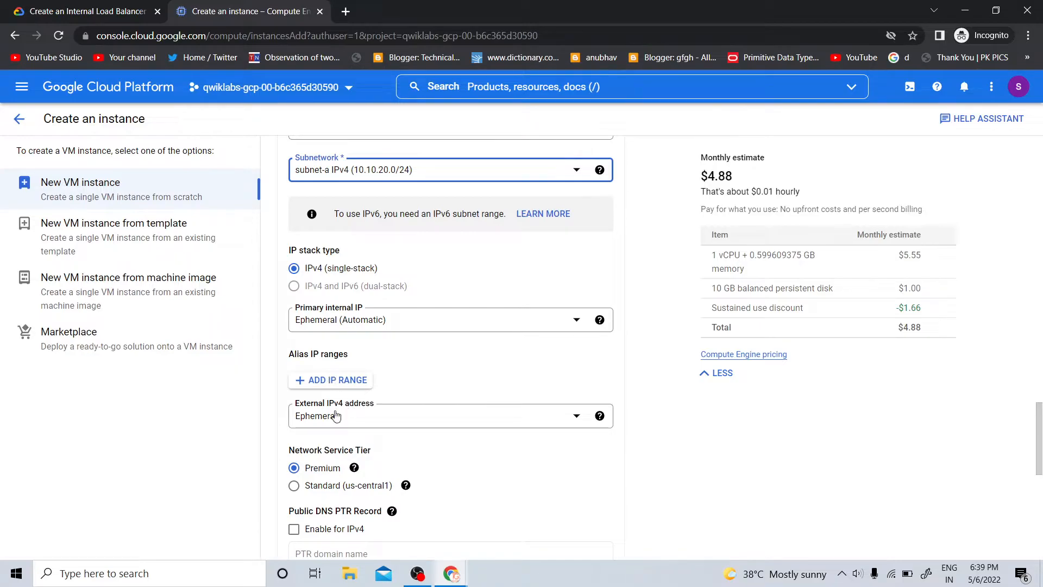
{"action": "scroll", "coordinate": [331, 387], "scroll_direction": "down", "scroll_amount": 4}
{"action": "scroll", "coordinate": [329, 382], "scroll_direction": "up", "scroll_amount": 4}
{"action": "left_click", "coordinate": [328, 382]}
Copy the custom ephemeral IP address 10.10.20.50 from the lab instructions
{"action": "left_click", "coordinate": [82, 11]}
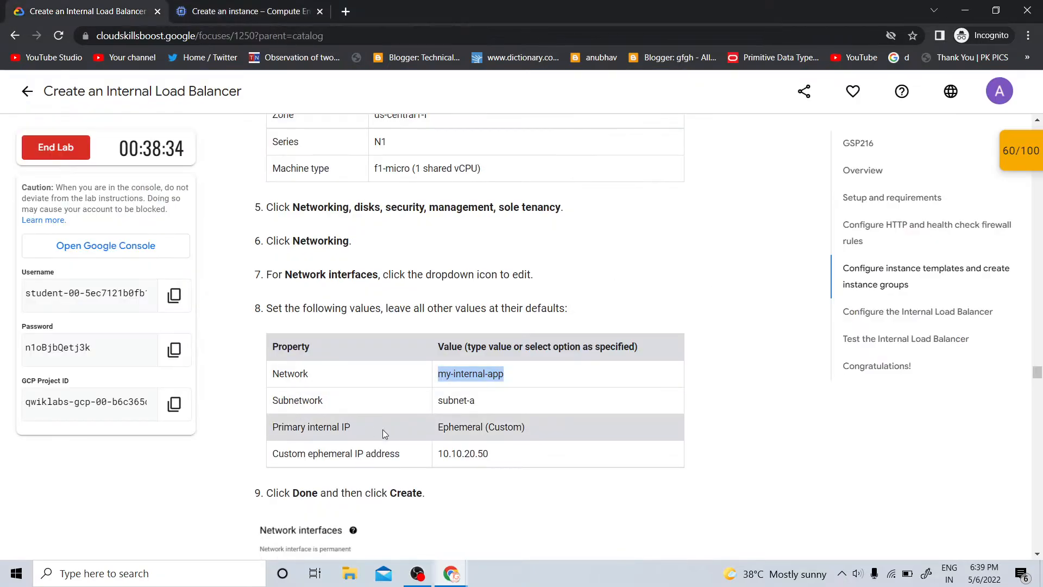
{"action": "double_click", "coordinate": [452, 458]}
{"action": "right_click", "coordinate": [452, 457]}
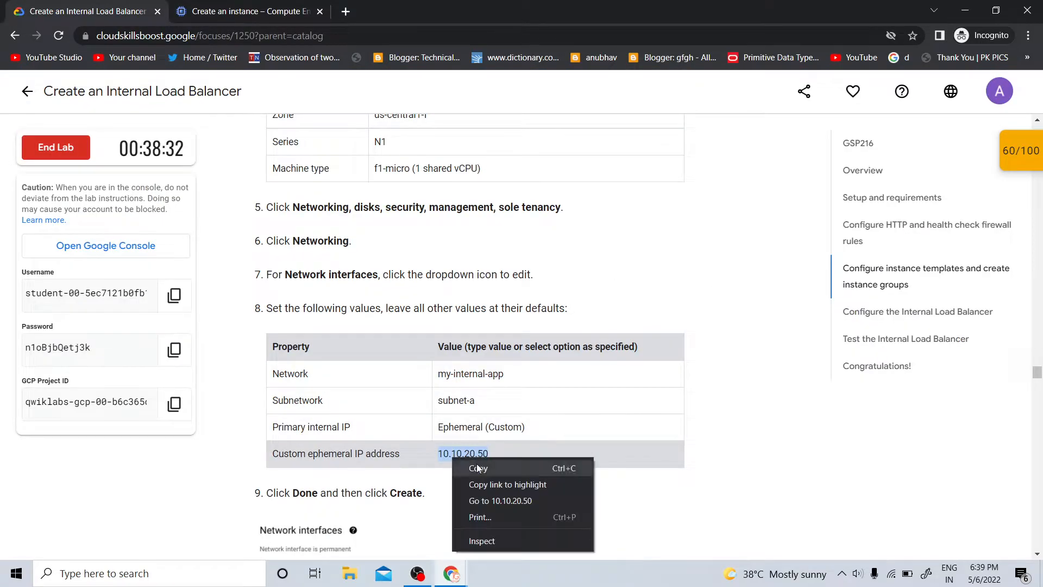
{"action": "left_click", "coordinate": [477, 464]}
Enter 10.10.20.50 as the interface's first alias IP range
{"action": "left_click", "coordinate": [213, 6]}
{"action": "left_click", "coordinate": [446, 389]}
{"action": "key", "text": "ctrl+v"}
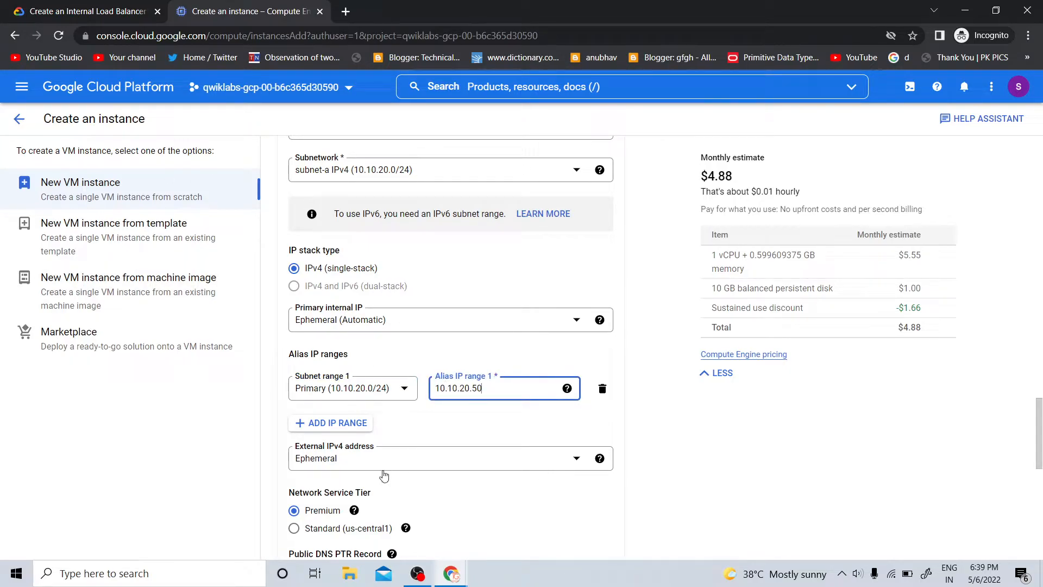
Set the primary internal IP to Ephemeral (Custom) with the address 10.10.20.50, and delete the alias IP range
{"action": "left_click", "coordinate": [1, 4]}
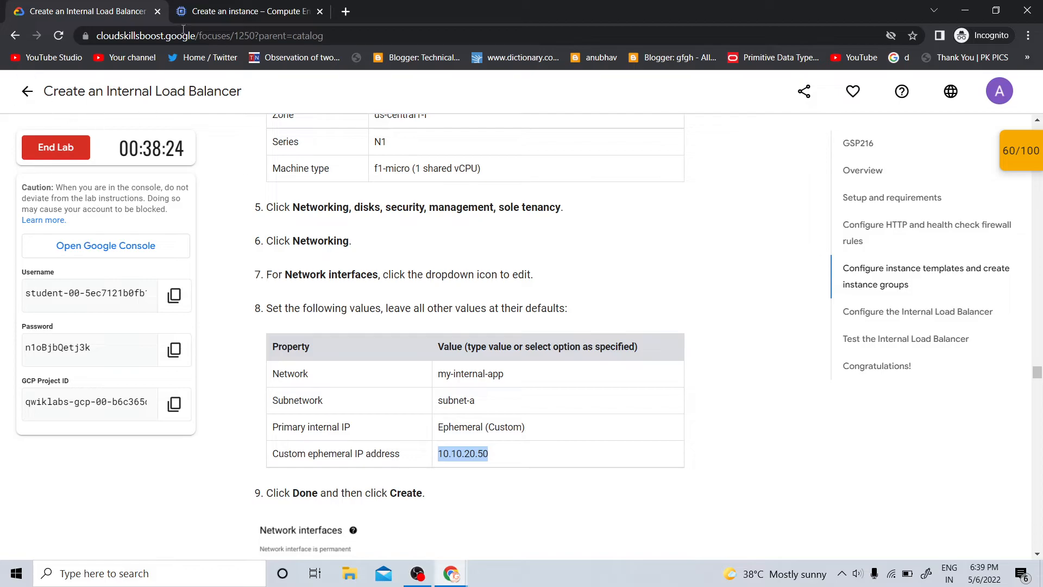
{"action": "left_click", "coordinate": [217, 11]}
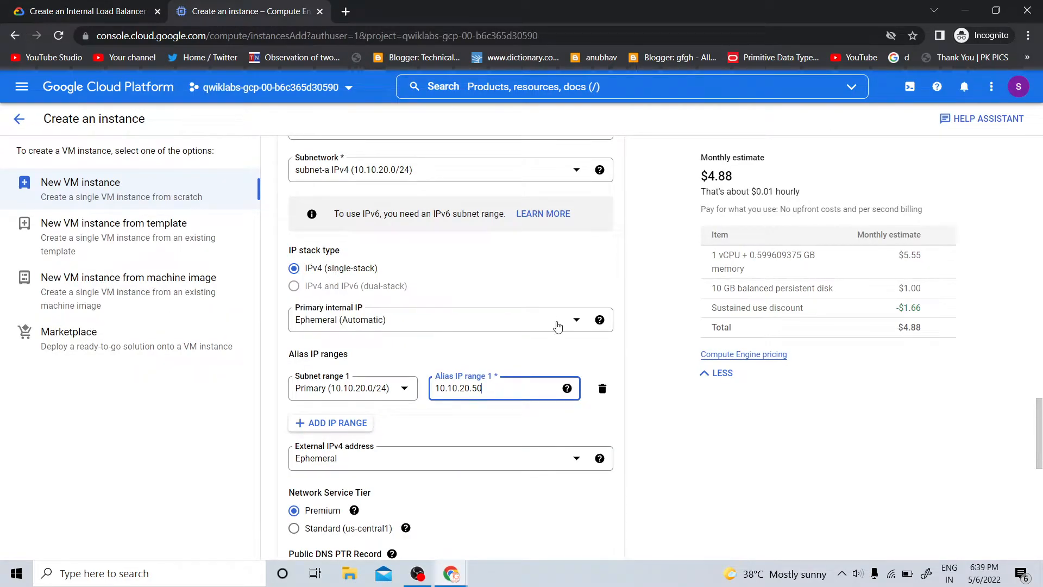
{"action": "left_click", "coordinate": [540, 324]}
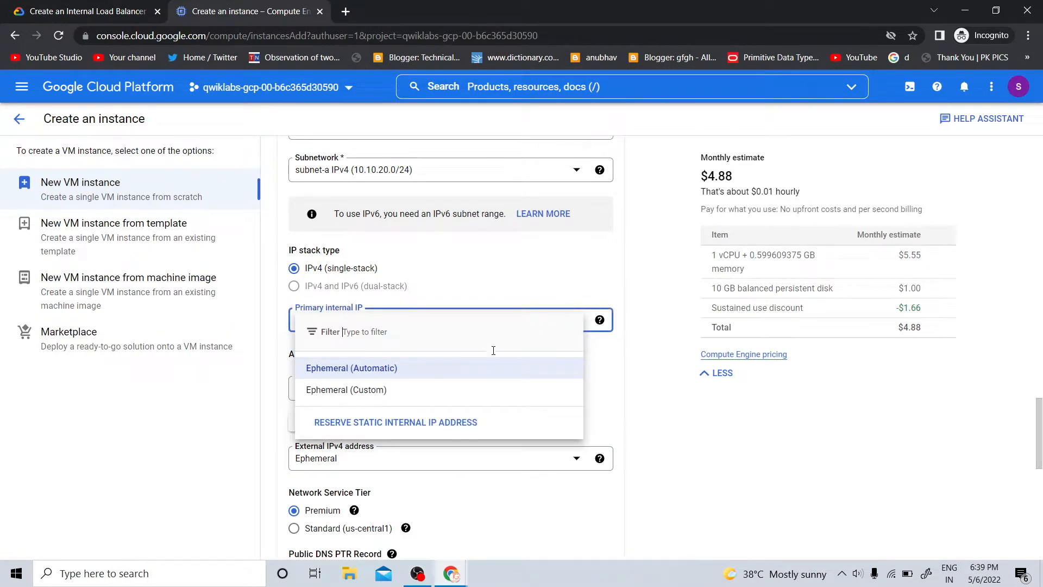
{"action": "left_click", "coordinate": [2, 5]}
{"action": "left_click", "coordinate": [324, 5]}
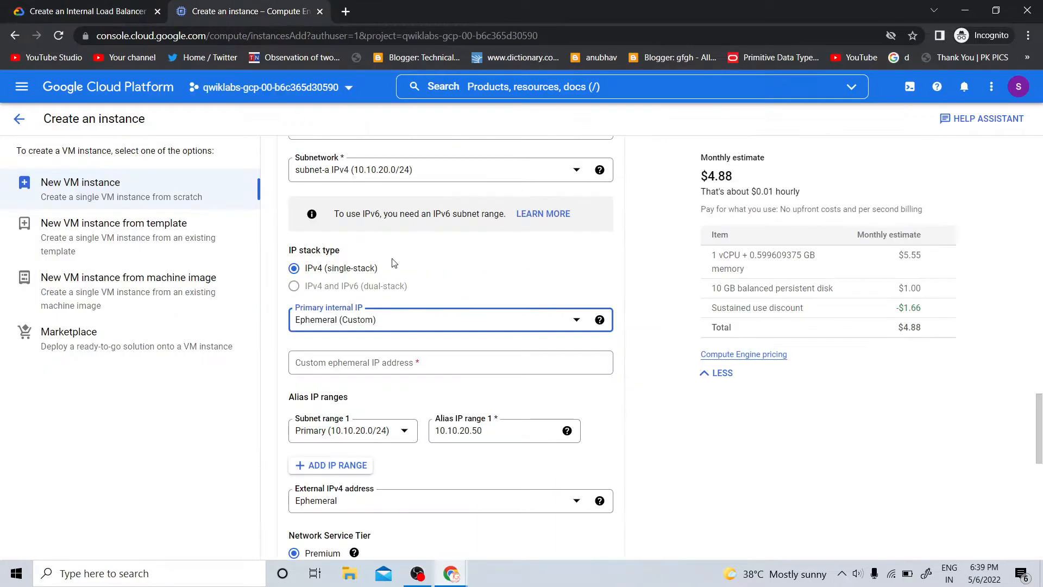
{"action": "left_click", "coordinate": [383, 363]}
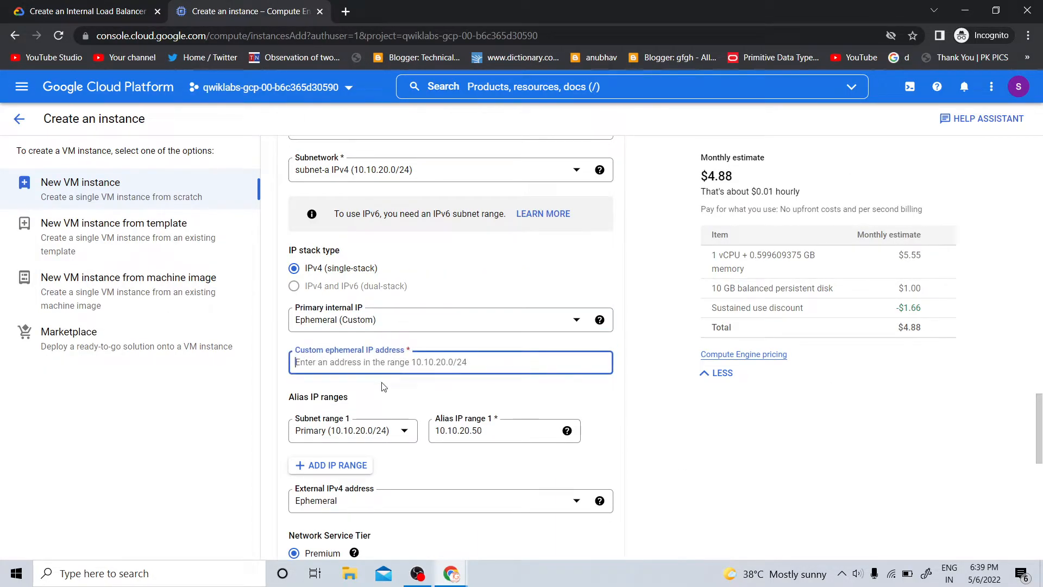
{"action": "key", "text": "ctrl+v"}
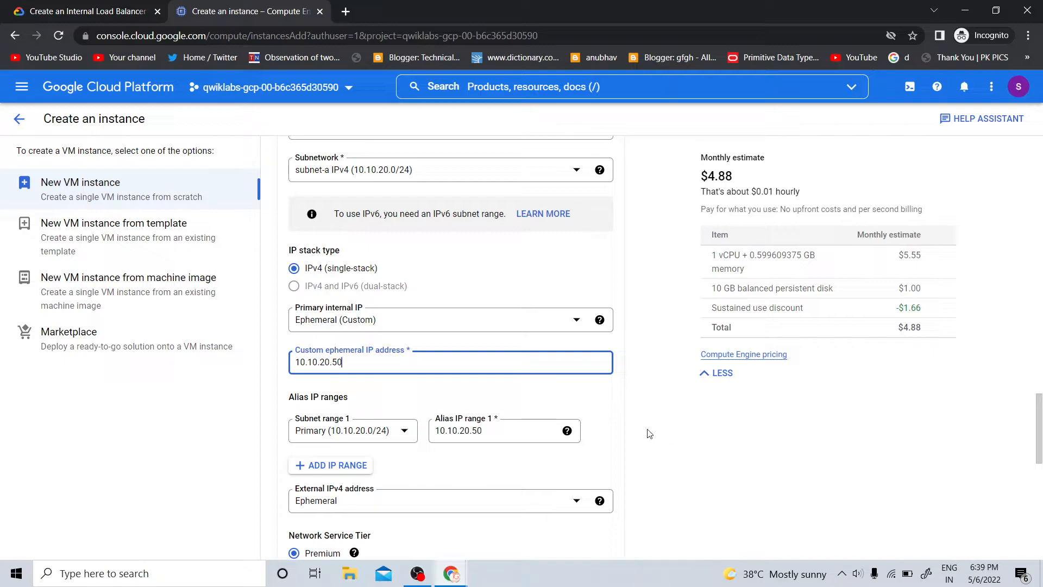
{"action": "left_click", "coordinate": [600, 435]}
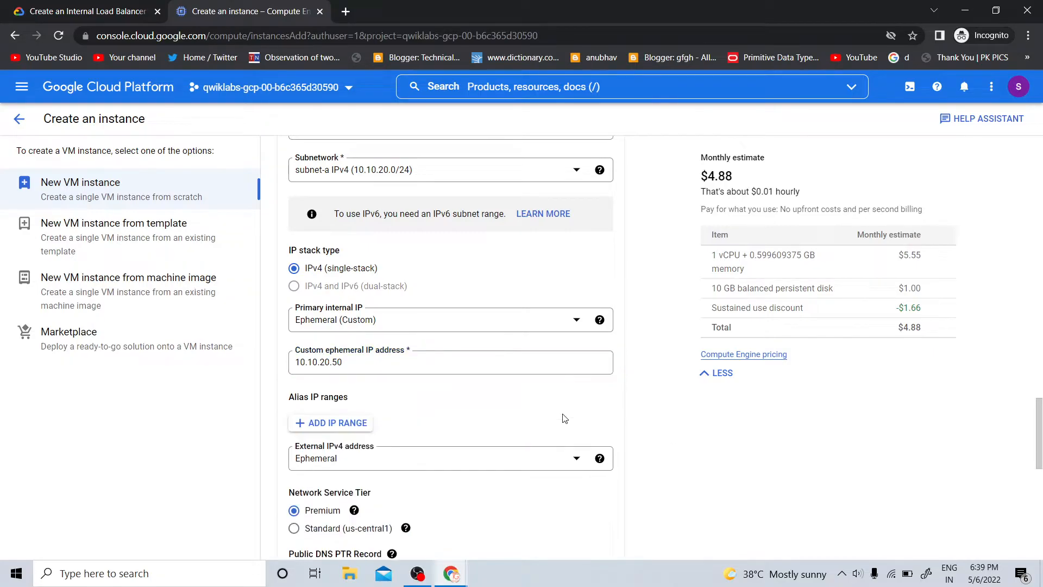
Compare the network interface settings with the lab instructions and finish editing the my-internal-app subnet-a interface
{"action": "left_click", "coordinate": [2, 4]}
{"action": "scroll", "coordinate": [525, 414], "scroll_direction": "down", "scroll_amount": 3}
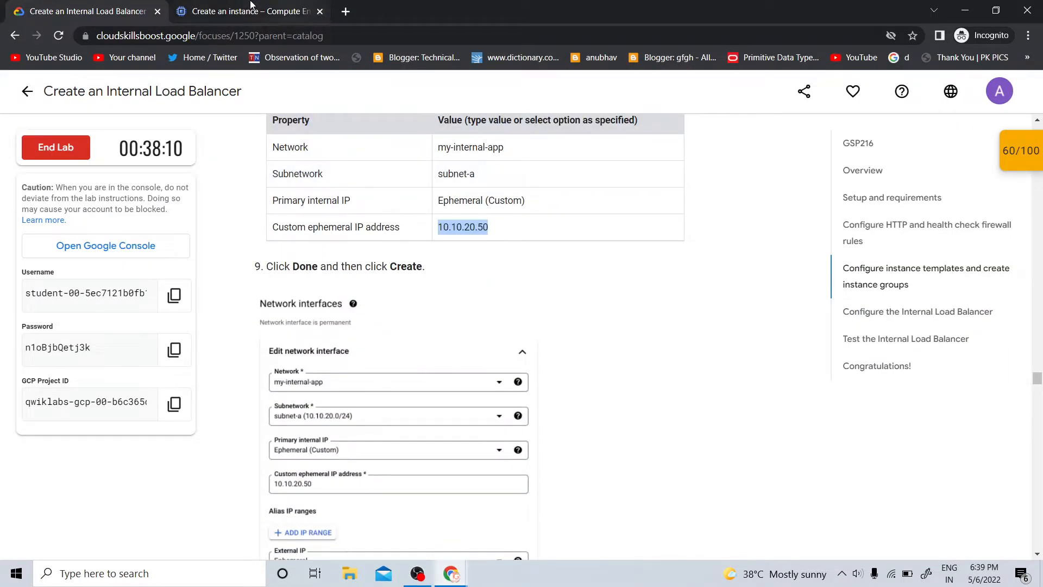
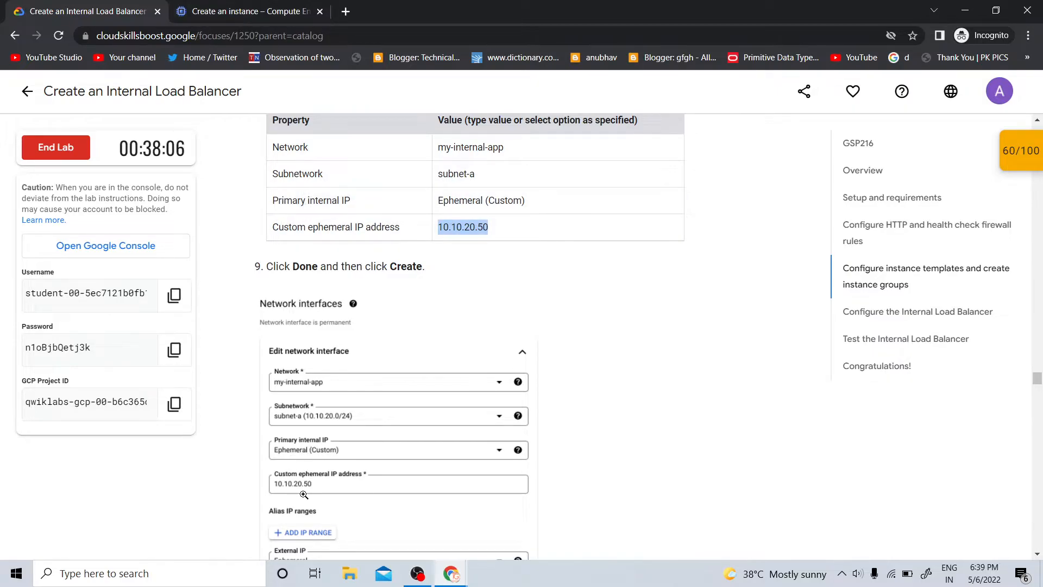
{"action": "left_click", "coordinate": [248, 21]}
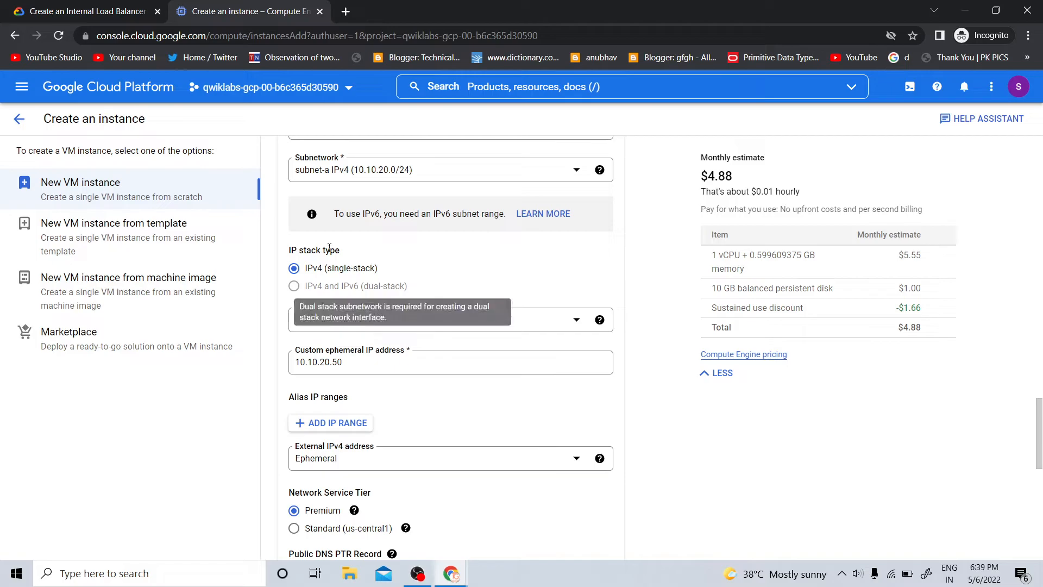
{"action": "scroll", "coordinate": [430, 381], "scroll_direction": "down", "scroll_amount": 5}
{"action": "scroll", "coordinate": [294, 546], "scroll_direction": "down", "scroll_amount": 5}
{"action": "scroll", "coordinate": [478, 501], "scroll_direction": "up", "scroll_amount": 10}
{"action": "scroll", "coordinate": [596, 449], "scroll_direction": "down", "scroll_amount": 6}
{"action": "scroll", "coordinate": [595, 449], "scroll_direction": "down", "scroll_amount": 1}
{"action": "left_click", "coordinate": [587, 356]}
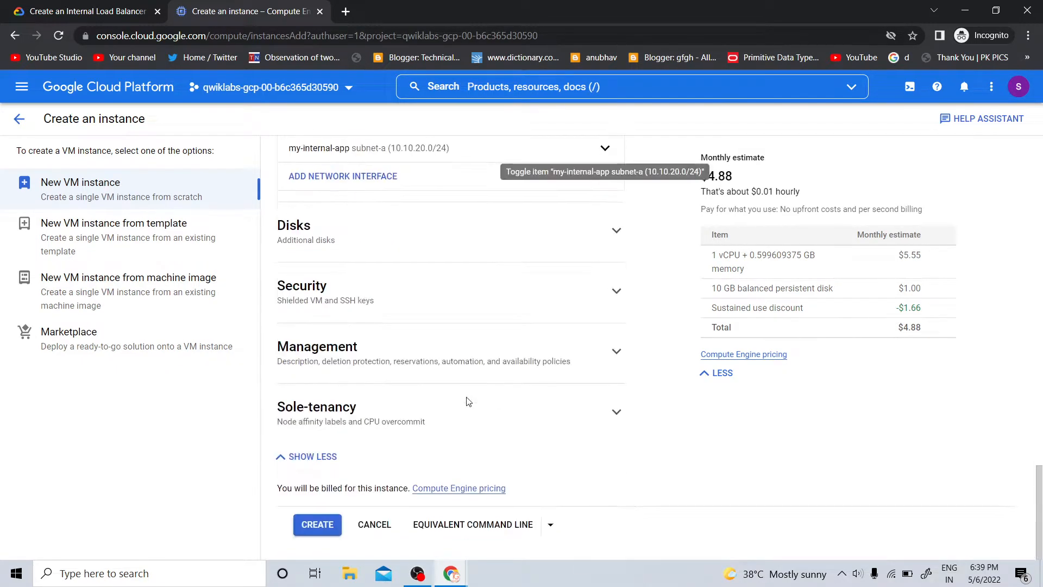
Review the remaining utility-vm instructions in the lab and create the VM instance
{"action": "left_click", "coordinate": [1, 12]}
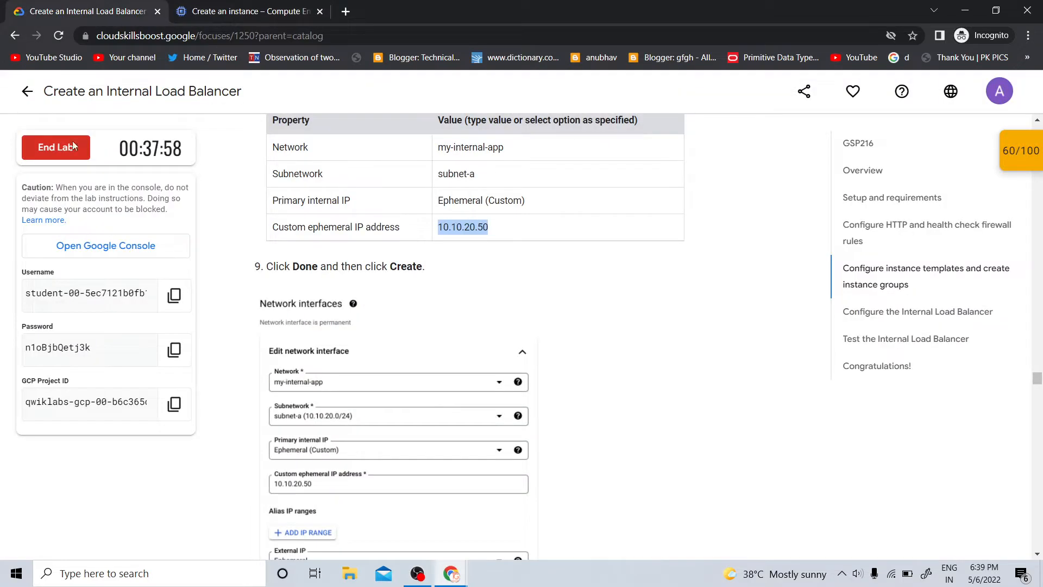
{"action": "scroll", "coordinate": [530, 325], "scroll_direction": "down", "scroll_amount": 4}
{"action": "scroll", "coordinate": [552, 329], "scroll_direction": "down", "scroll_amount": 8}
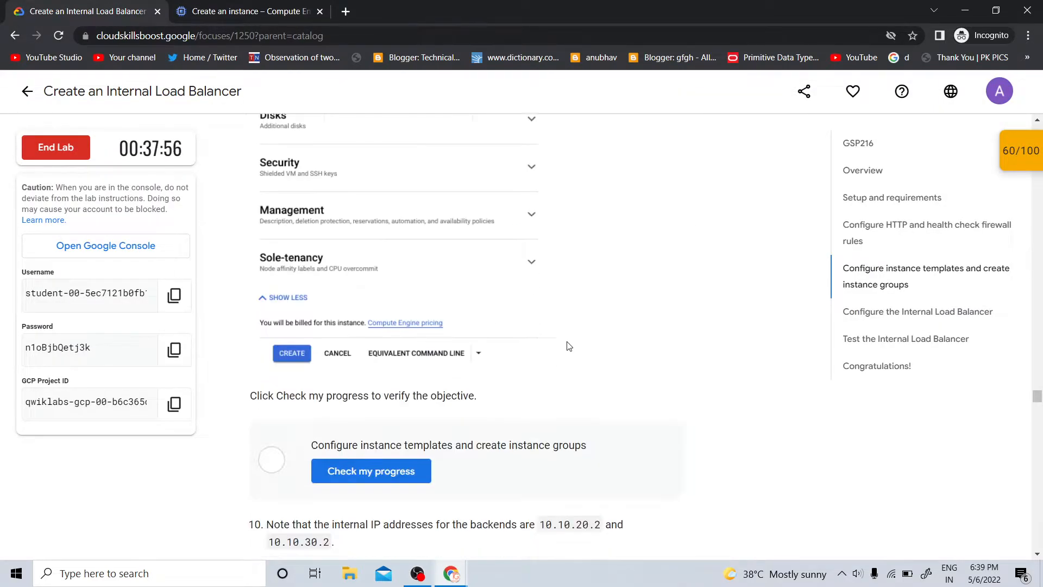
{"action": "left_click", "coordinate": [207, 11]}
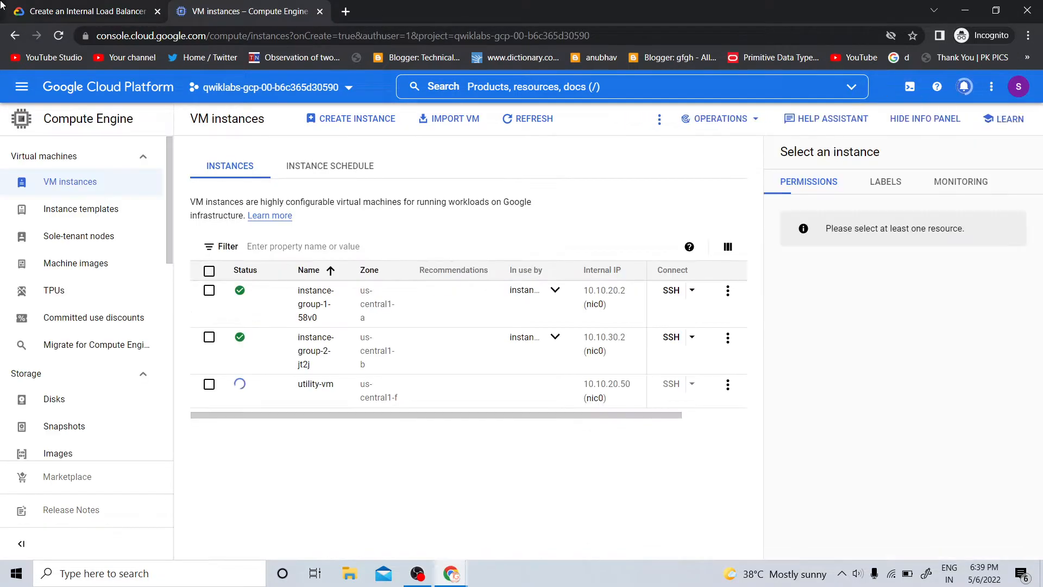
Check the lab progress for the "Configure instance templates and create instance groups" objective and review the checkpoint scores
{"action": "left_click", "coordinate": [76, 11]}
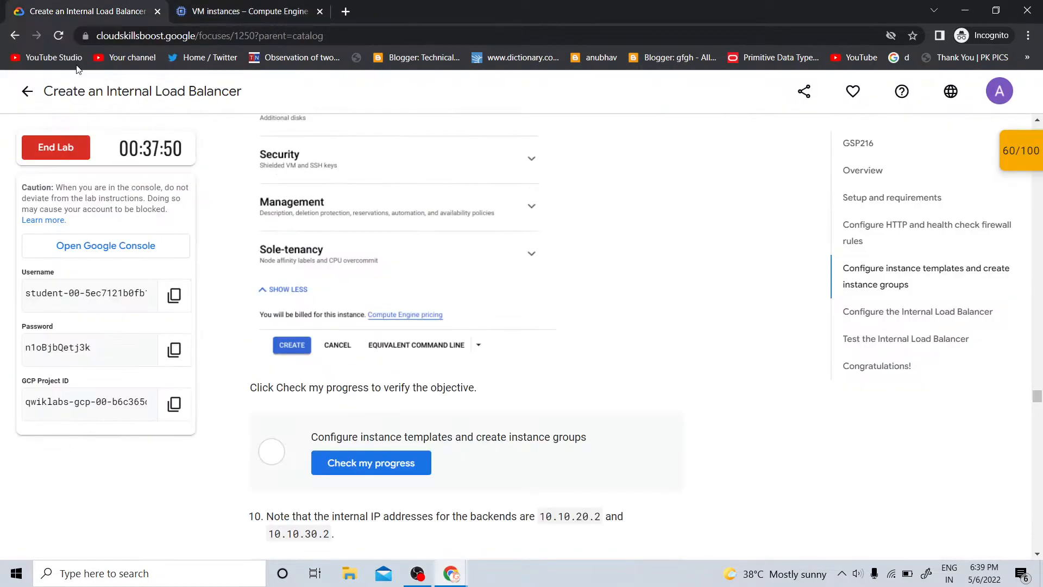
{"action": "left_click", "coordinate": [396, 463]}
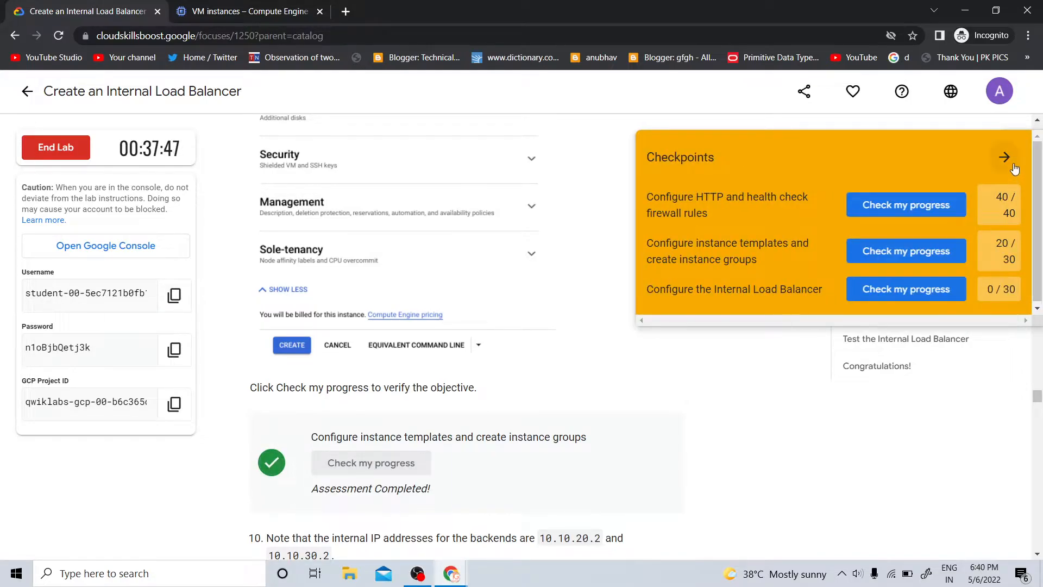
{"action": "left_click", "coordinate": [1031, 168]}
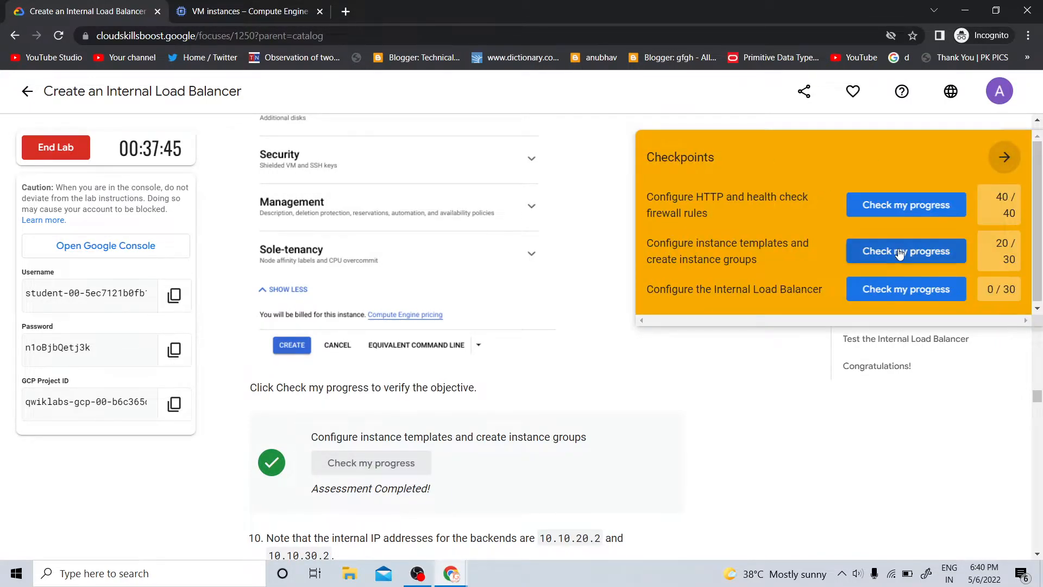
{"action": "left_click", "coordinate": [1006, 158]}
Answer the lab question on fields identifying the backend's location with Server Hostname and Server Location, and submit it
{"action": "scroll", "coordinate": [766, 326], "scroll_direction": "down", "scroll_amount": 4}
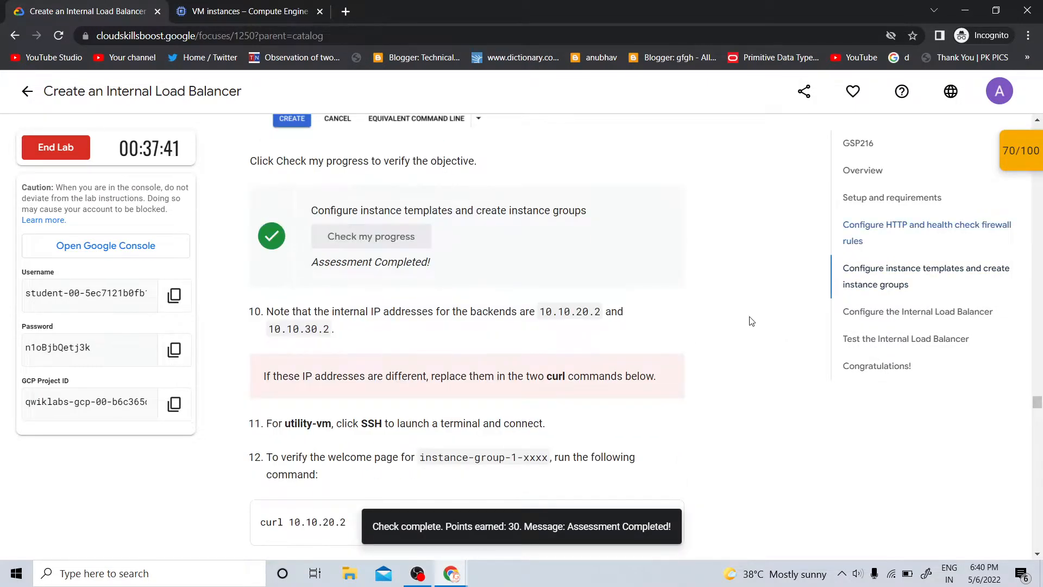
{"action": "scroll", "coordinate": [739, 333], "scroll_direction": "down", "scroll_amount": 4}
{"action": "scroll", "coordinate": [724, 328], "scroll_direction": "up", "scroll_amount": 4}
{"action": "scroll", "coordinate": [739, 363], "scroll_direction": "down", "scroll_amount": 8}
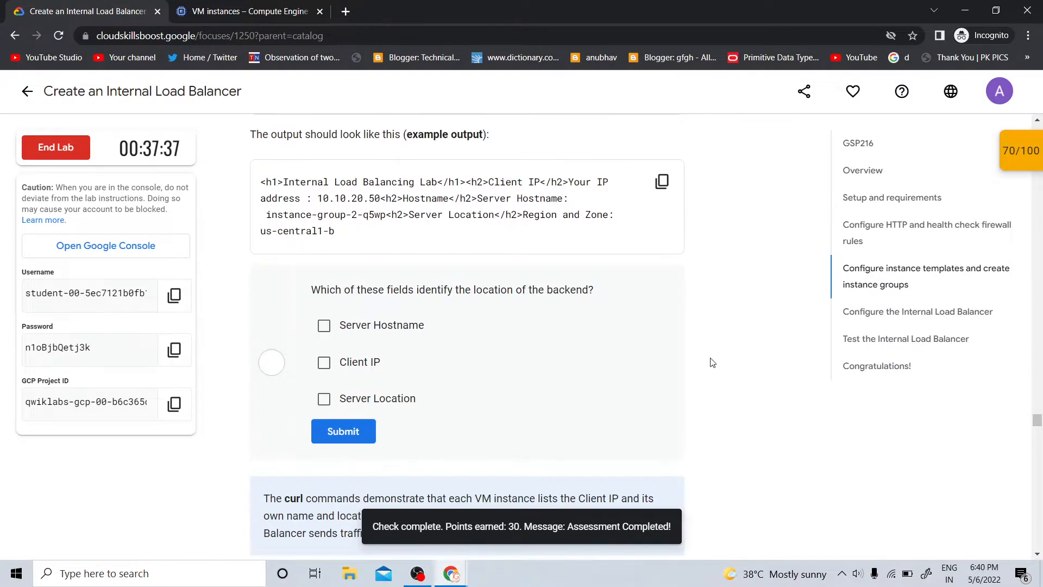
{"action": "left_click", "coordinate": [359, 396]}
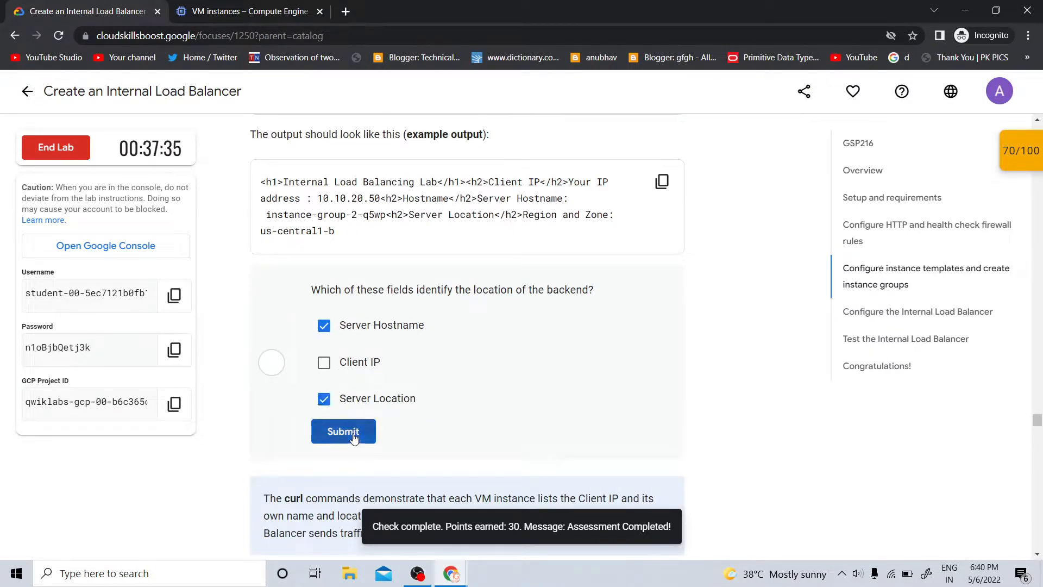
{"action": "left_click", "coordinate": [344, 431]}
Read the lab's curl verification steps and the Start the configuration instructions for the Internal Load Balancer
{"action": "scroll", "coordinate": [782, 394], "scroll_direction": "down", "scroll_amount": 7}
{"action": "scroll", "coordinate": [798, 396], "scroll_direction": "down", "scroll_amount": 10}
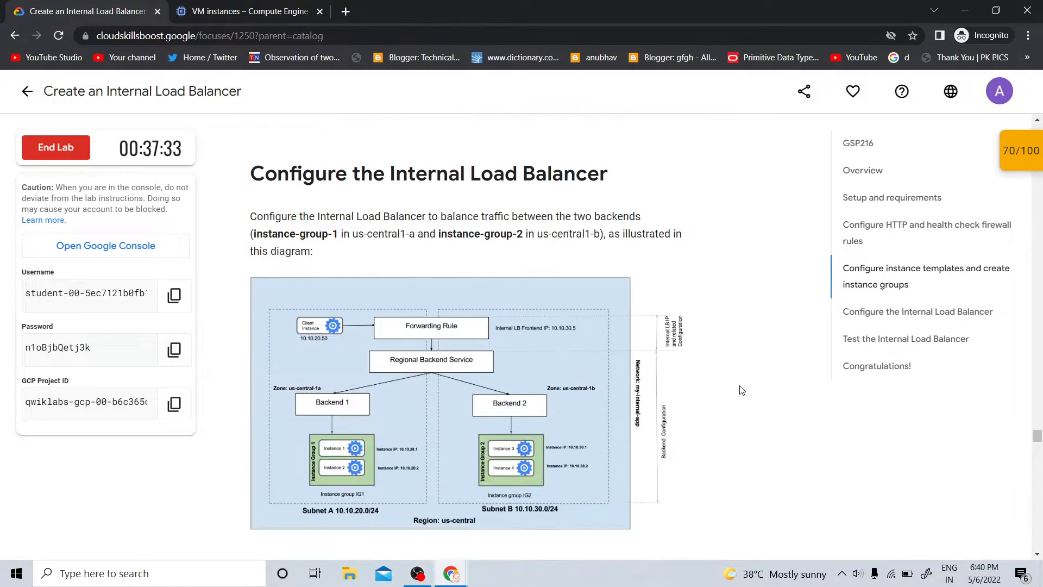
{"action": "scroll", "coordinate": [741, 390], "scroll_direction": "up", "scroll_amount": 14}
{"action": "scroll", "coordinate": [742, 390], "scroll_direction": "up", "scroll_amount": 10}
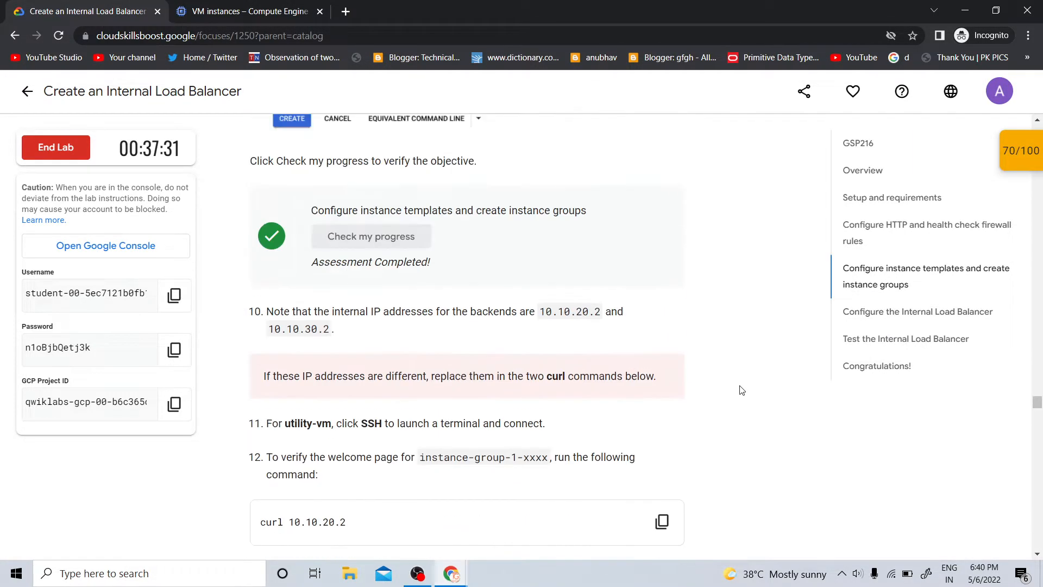
{"action": "scroll", "coordinate": [741, 391], "scroll_direction": "down", "scroll_amount": 4}
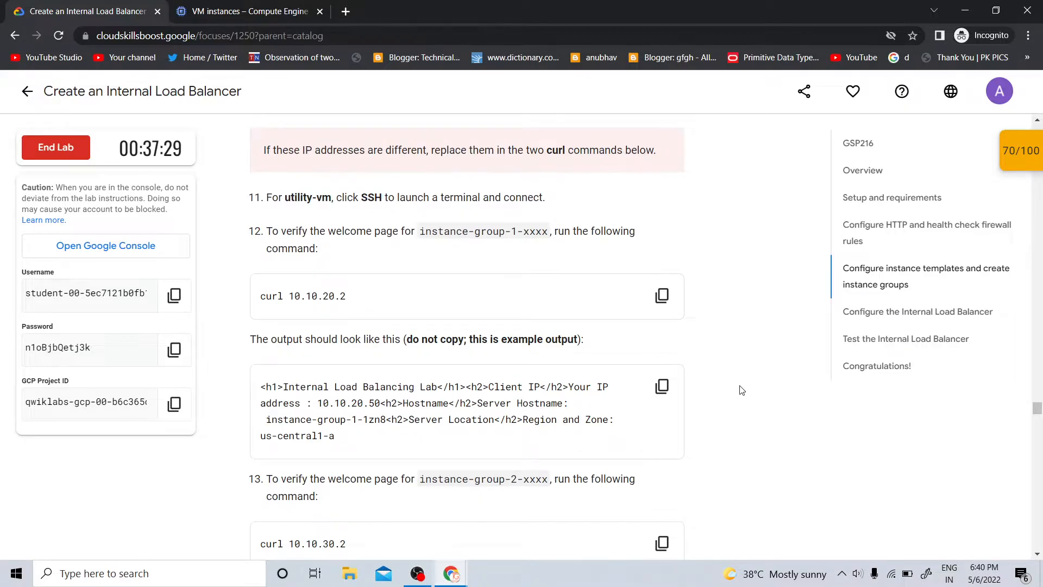
{"action": "scroll", "coordinate": [742, 391], "scroll_direction": "down", "scroll_amount": 4}
{"action": "scroll", "coordinate": [742, 390], "scroll_direction": "down", "scroll_amount": 20}
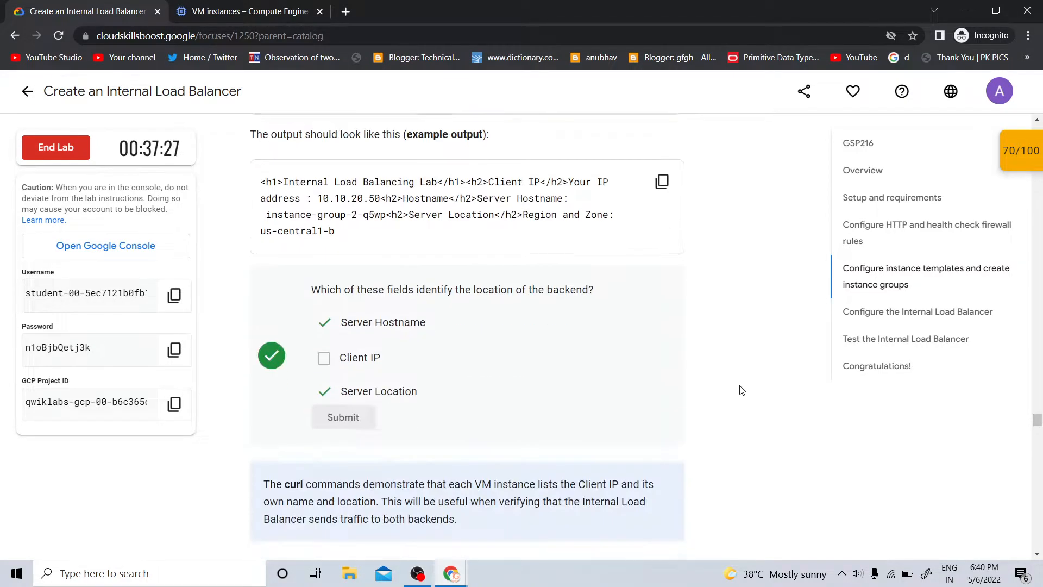
{"action": "scroll", "coordinate": [743, 384], "scroll_direction": "up", "scroll_amount": 8}
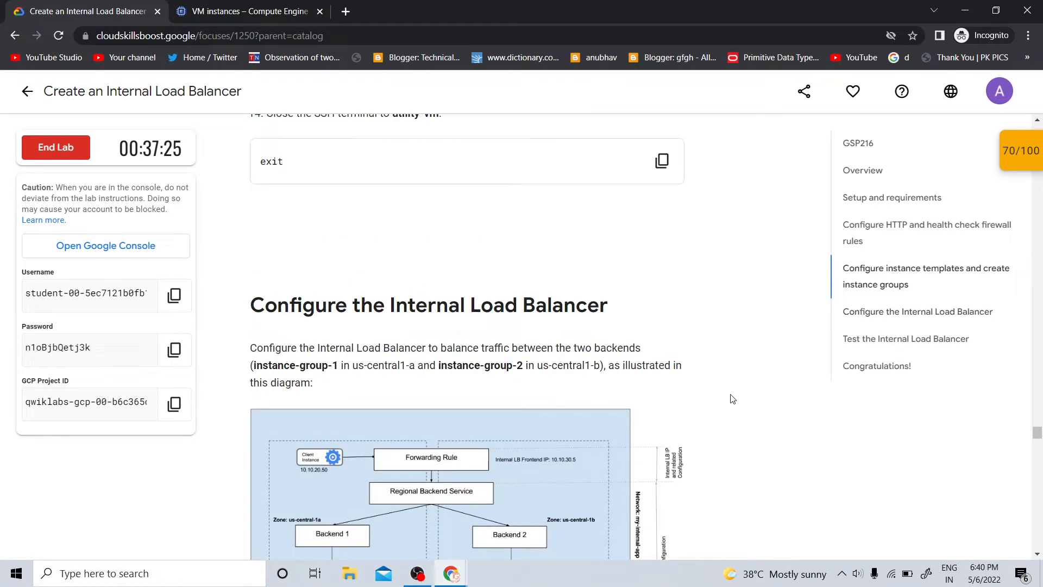
{"action": "scroll", "coordinate": [724, 414], "scroll_direction": "down", "scroll_amount": 4}
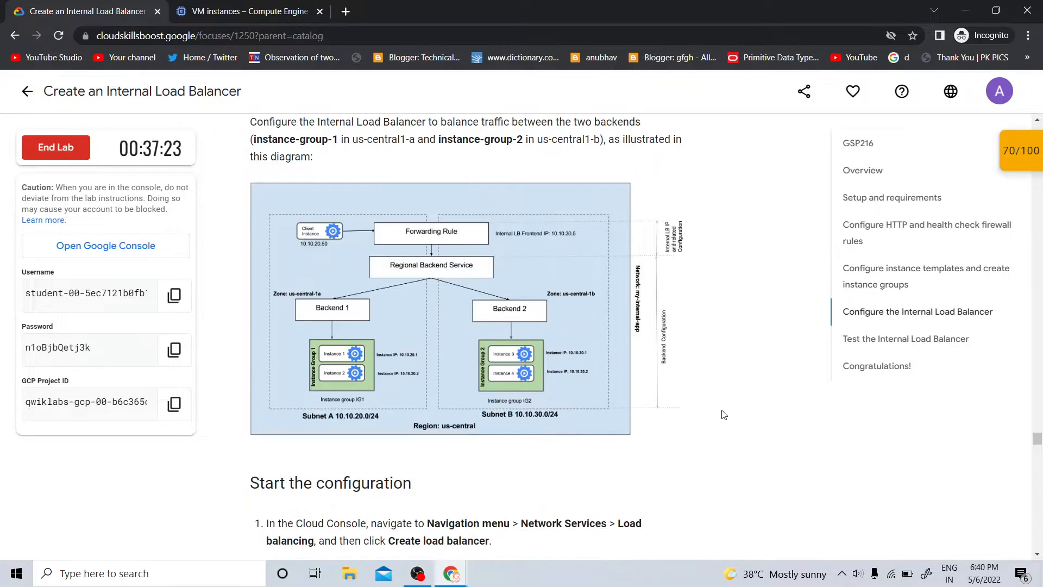
{"action": "scroll", "coordinate": [724, 415], "scroll_direction": "up", "scroll_amount": 4}
{"action": "scroll", "coordinate": [722, 414], "scroll_direction": "down", "scroll_amount": 13}
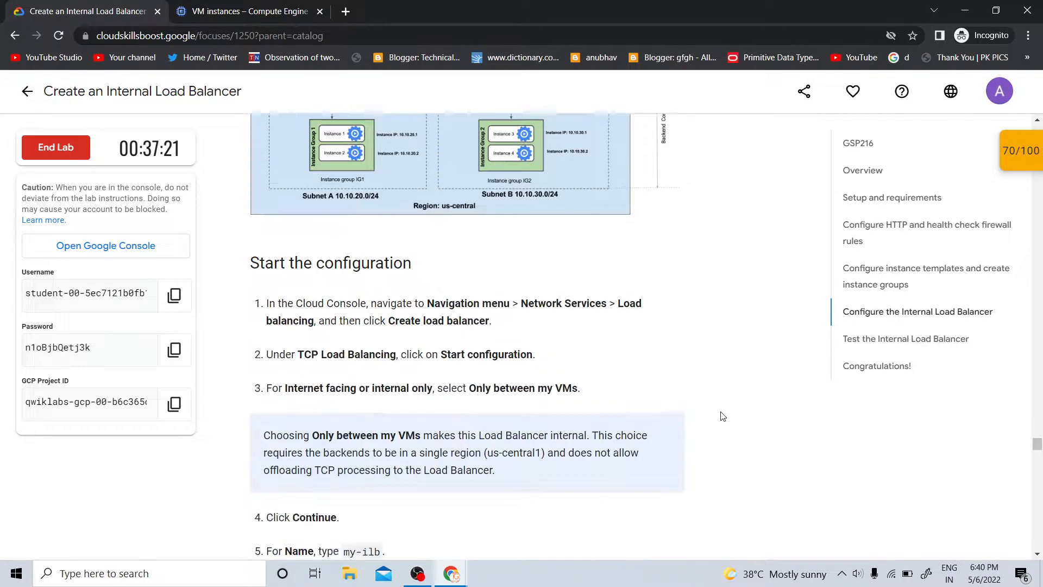
{"action": "scroll", "coordinate": [689, 408], "scroll_direction": "up", "scroll_amount": 4}
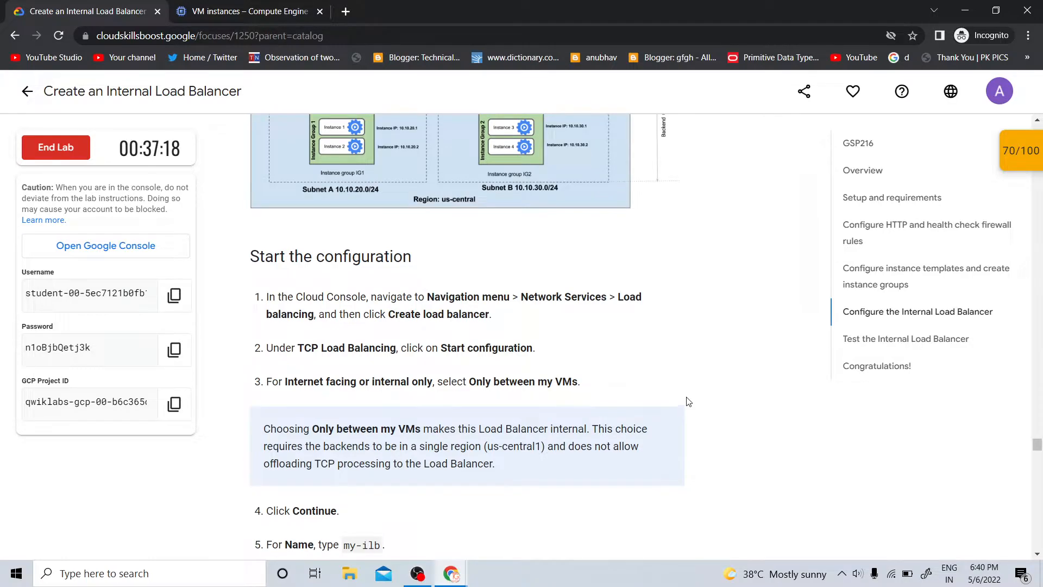
{"action": "left_click", "coordinate": [239, 11]}
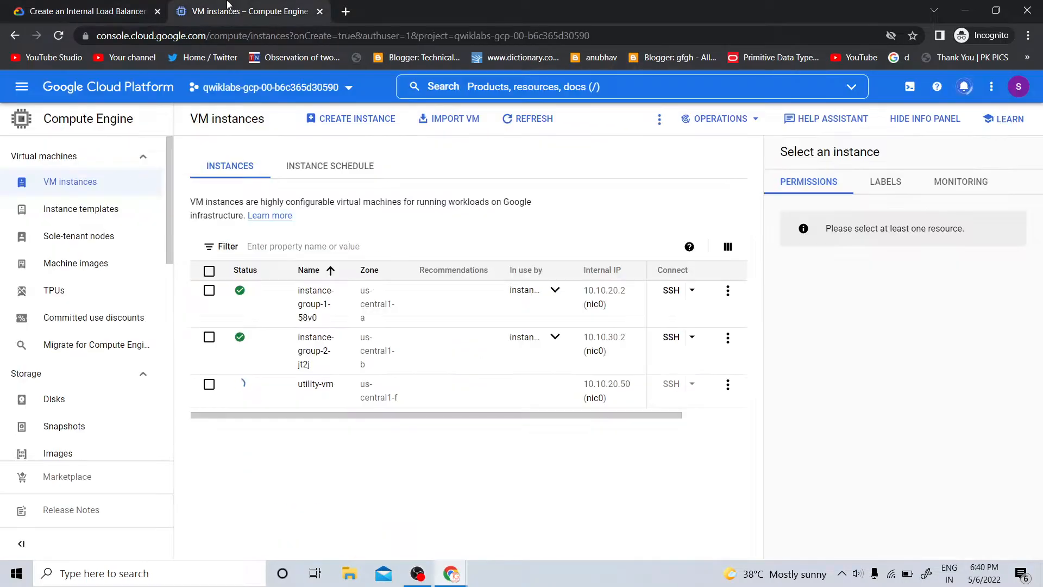
{"action": "left_click", "coordinate": [87, 7]}
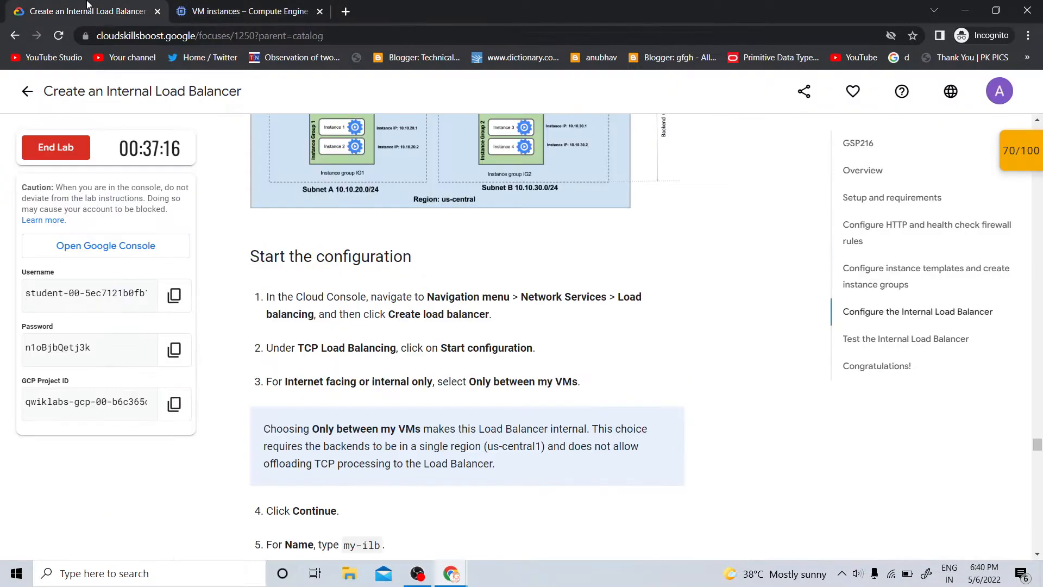
Expand the additional products list in the Google Cloud console's main navigation
{"action": "left_click", "coordinate": [253, 6]}
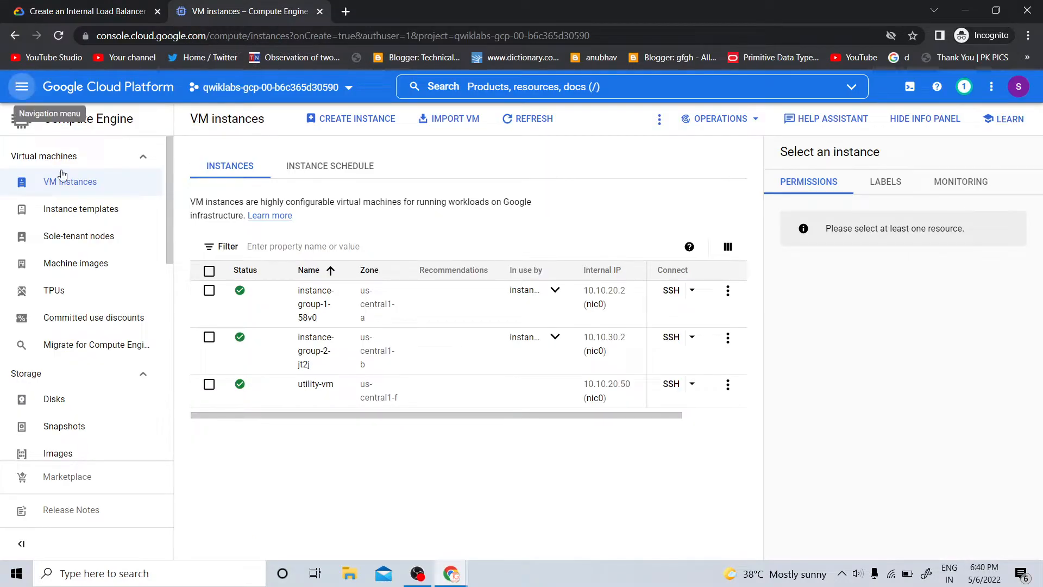
{"action": "left_click", "coordinate": [22, 87]}
{"action": "scroll", "coordinate": [90, 392], "scroll_direction": "down", "scroll_amount": 8}
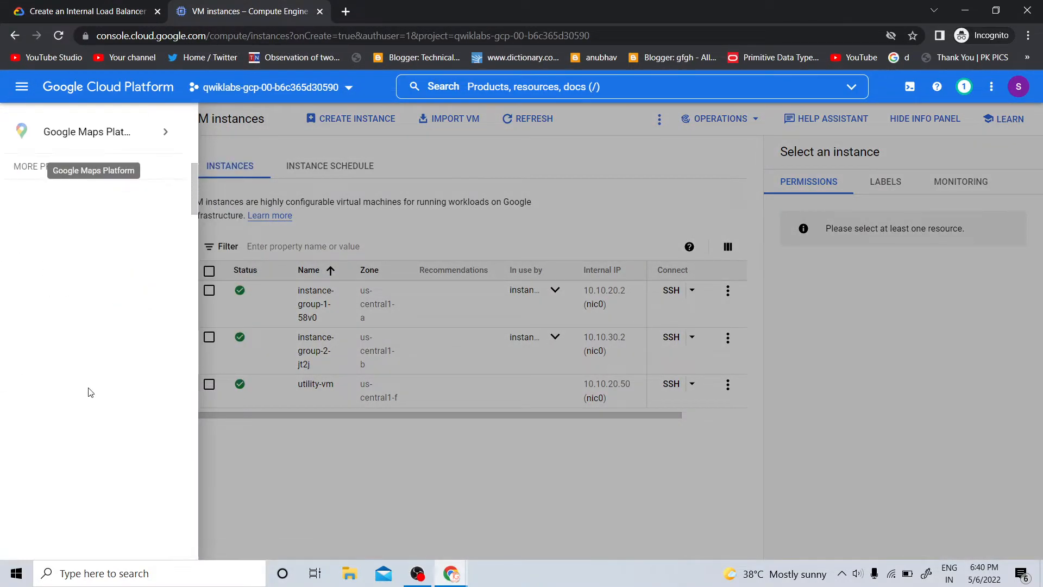
{"action": "left_click", "coordinate": [28, 169]}
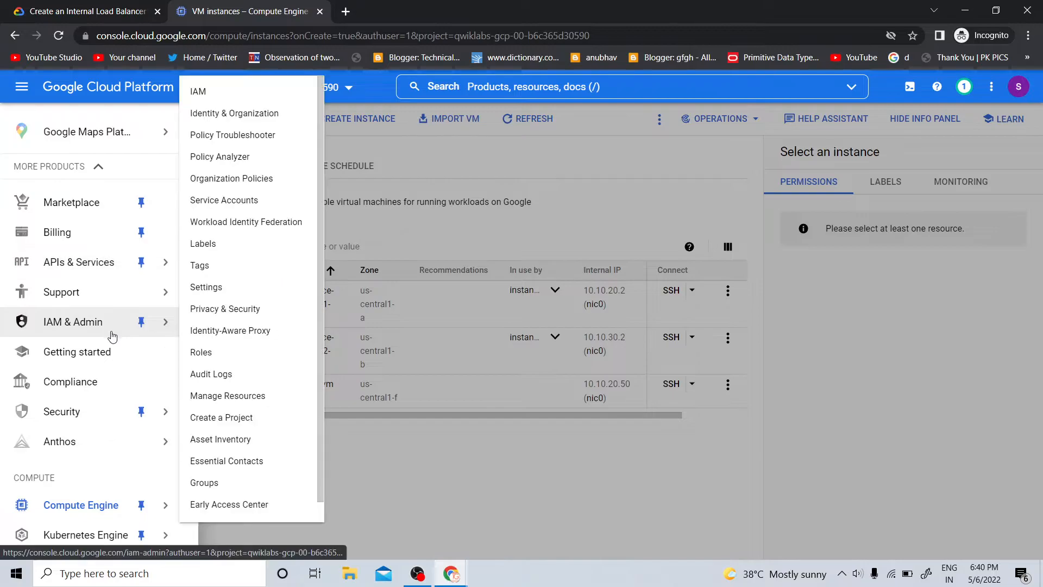
Find Network services in the console's product list and open its Load balancing page
{"action": "scroll", "coordinate": [109, 381], "scroll_direction": "down", "scroll_amount": 4}
{"action": "mouse_move", "coordinate": [108, 387]}
{"action": "scroll", "coordinate": [104, 380], "scroll_direction": "down", "scroll_amount": 15}
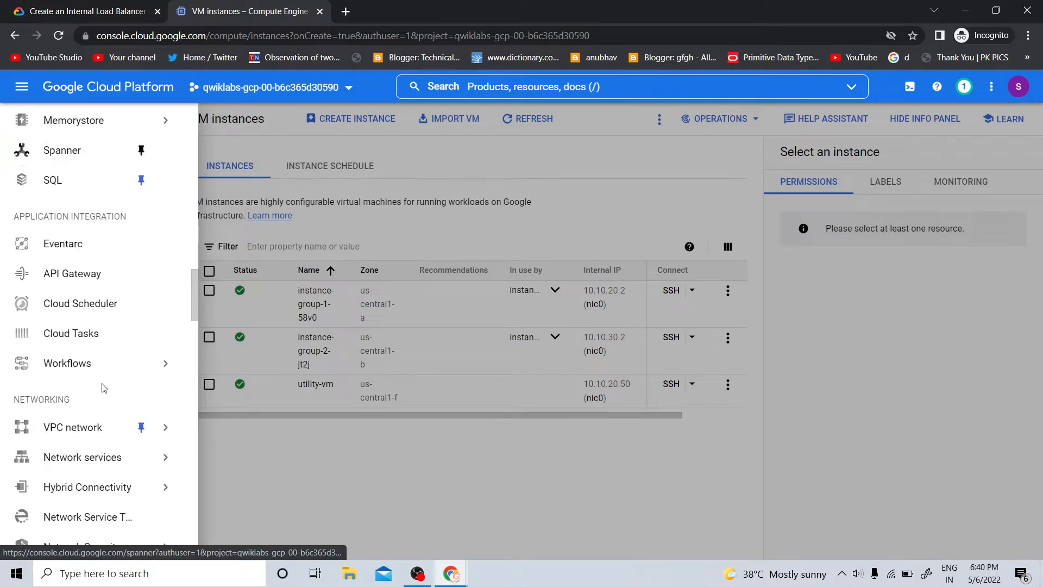
{"action": "mouse_move", "coordinate": [84, 348]}
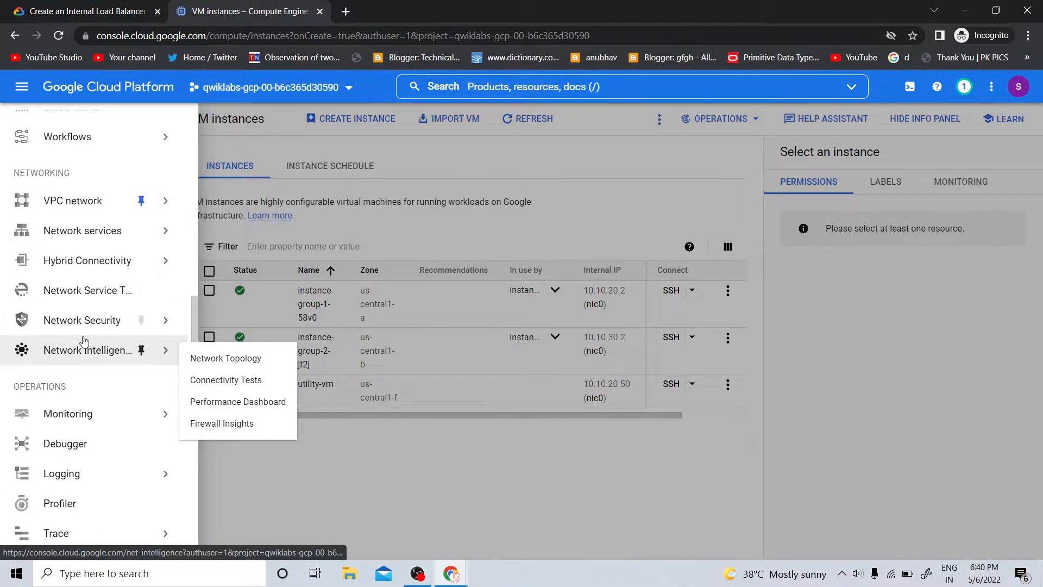
{"action": "scroll", "coordinate": [91, 429], "scroll_direction": "down", "scroll_amount": 8}
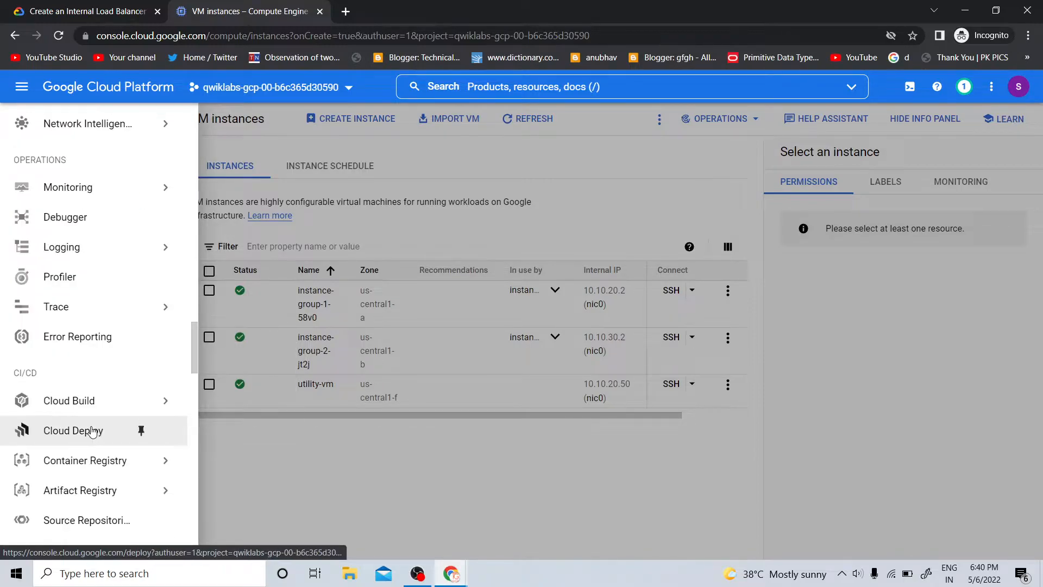
{"action": "scroll", "coordinate": [92, 432], "scroll_direction": "down", "scroll_amount": 10}
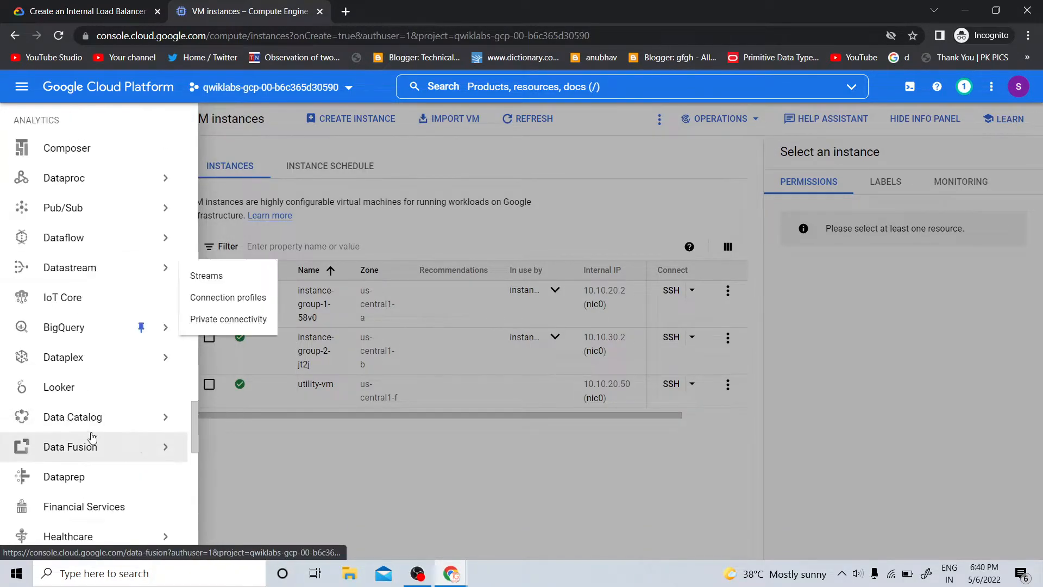
{"action": "scroll", "coordinate": [95, 407], "scroll_direction": "down", "scroll_amount": 4}
{"action": "mouse_move", "coordinate": [96, 410]}
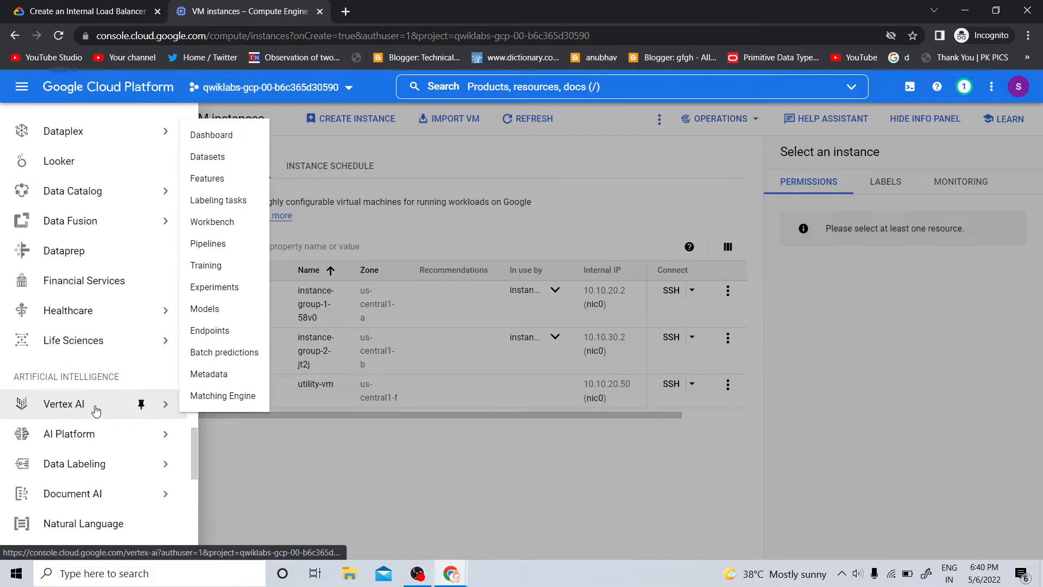
{"action": "scroll", "coordinate": [96, 410], "scroll_direction": "down", "scroll_amount": 10}
{"action": "scroll", "coordinate": [96, 409], "scroll_direction": "up", "scroll_amount": 15}
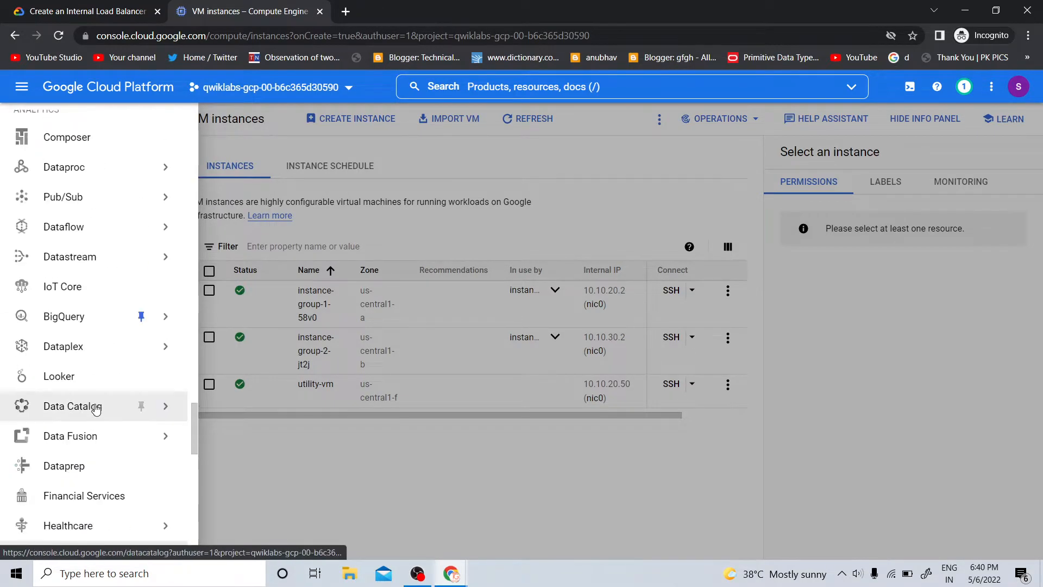
{"action": "scroll", "coordinate": [96, 409], "scroll_direction": "up", "scroll_amount": 4}
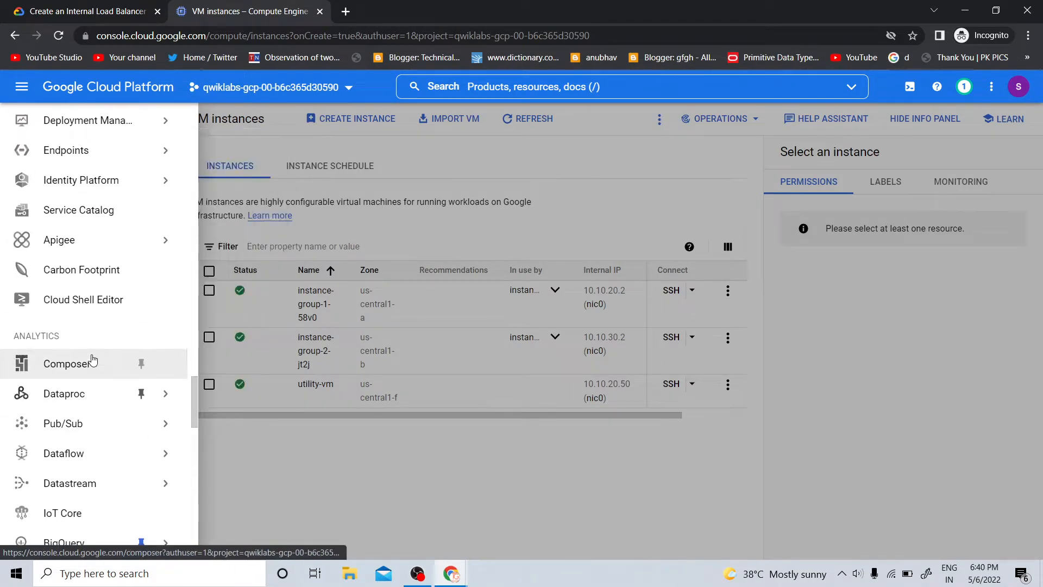
{"action": "scroll", "coordinate": [93, 361], "scroll_direction": "up", "scroll_amount": 5}
{"action": "scroll", "coordinate": [92, 360], "scroll_direction": "up", "scroll_amount": 4}
{"action": "scroll", "coordinate": [90, 358], "scroll_direction": "down", "scroll_amount": 4}
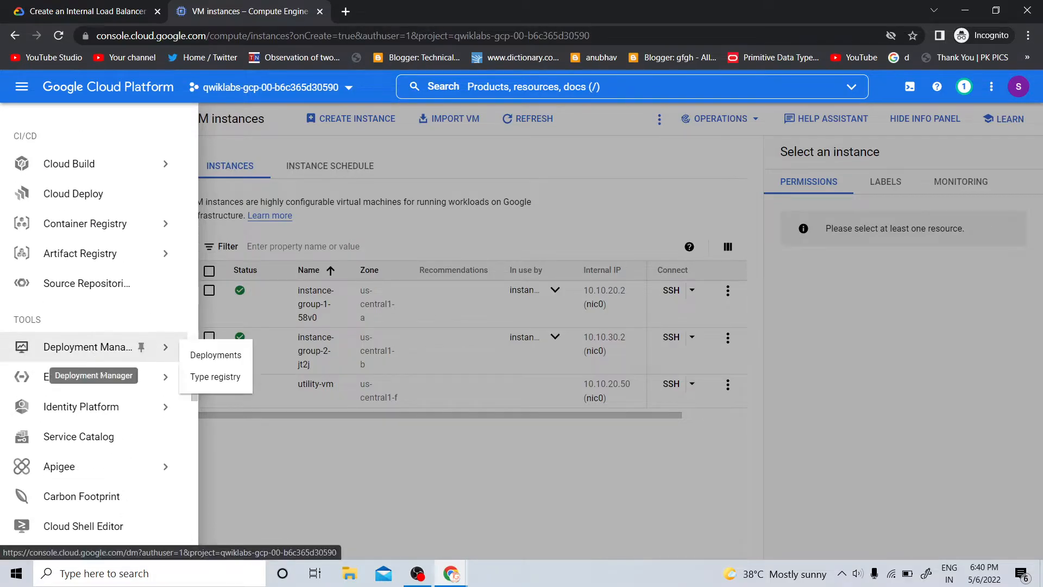
{"action": "scroll", "coordinate": [114, 286], "scroll_direction": "down", "scroll_amount": 5}
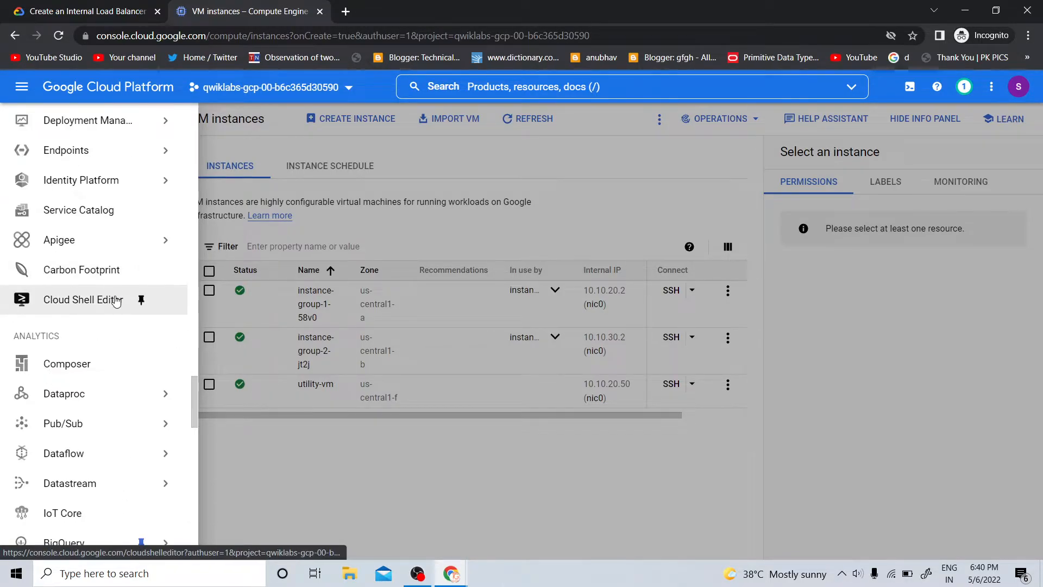
{"action": "scroll", "coordinate": [116, 299], "scroll_direction": "down", "scroll_amount": 4}
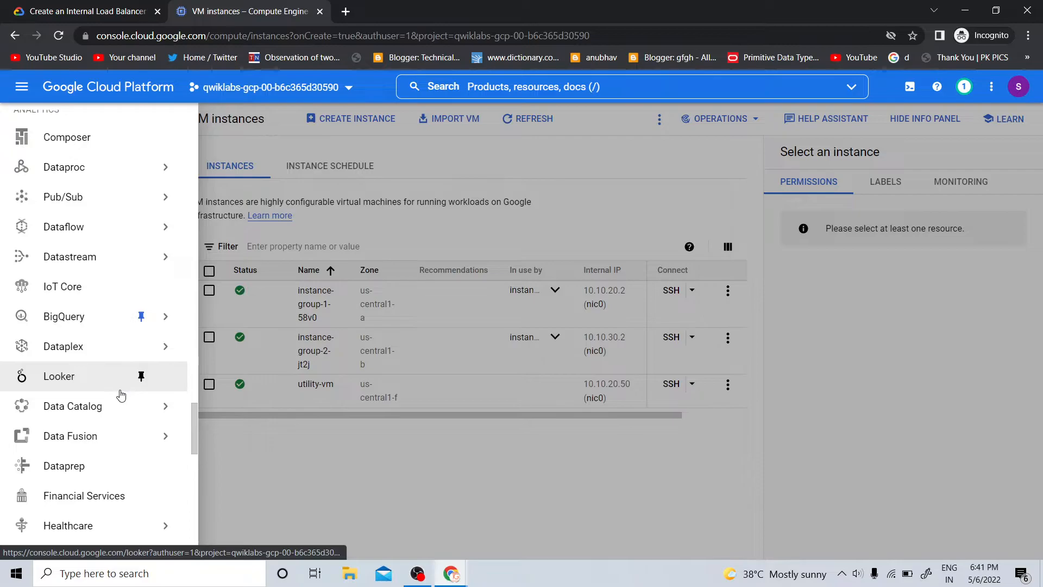
{"action": "scroll", "coordinate": [108, 396], "scroll_direction": "up", "scroll_amount": 10}
{"action": "scroll", "coordinate": [86, 315], "scroll_direction": "up", "scroll_amount": 4}
{"action": "mouse_move", "coordinate": [85, 330]}
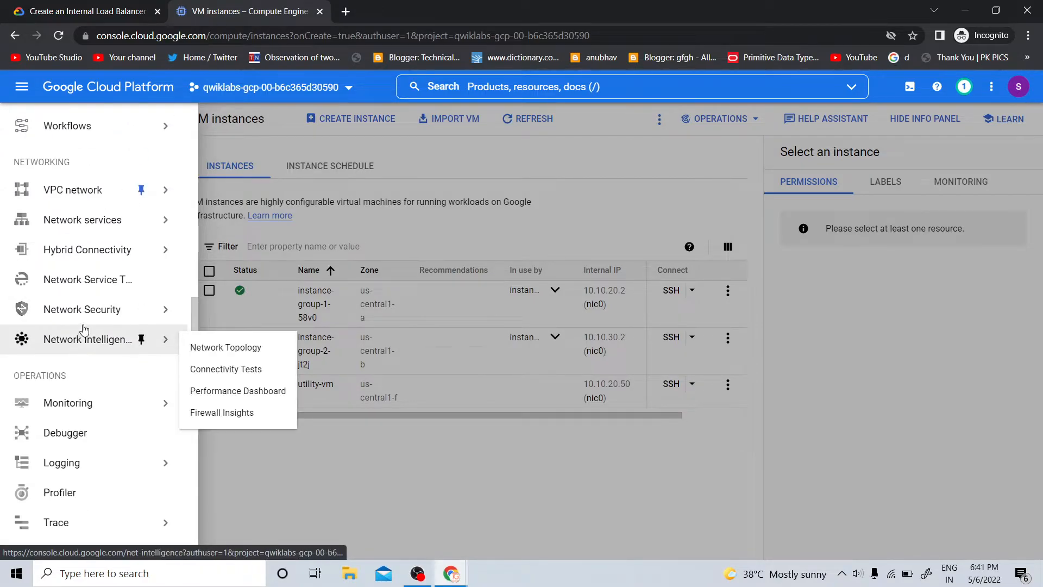
{"action": "mouse_move", "coordinate": [144, 219]}
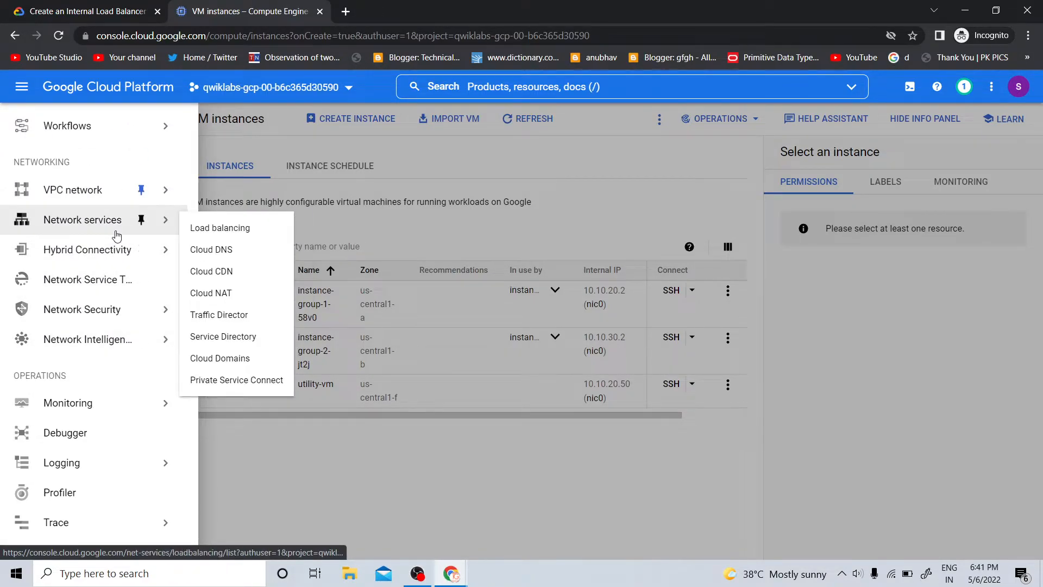
{"action": "left_click", "coordinate": [215, 232]}
Start creating a load balancer and choose the TCP Load Balancing configuration, following the lab's instructions
{"action": "left_click", "coordinate": [7, 7]}
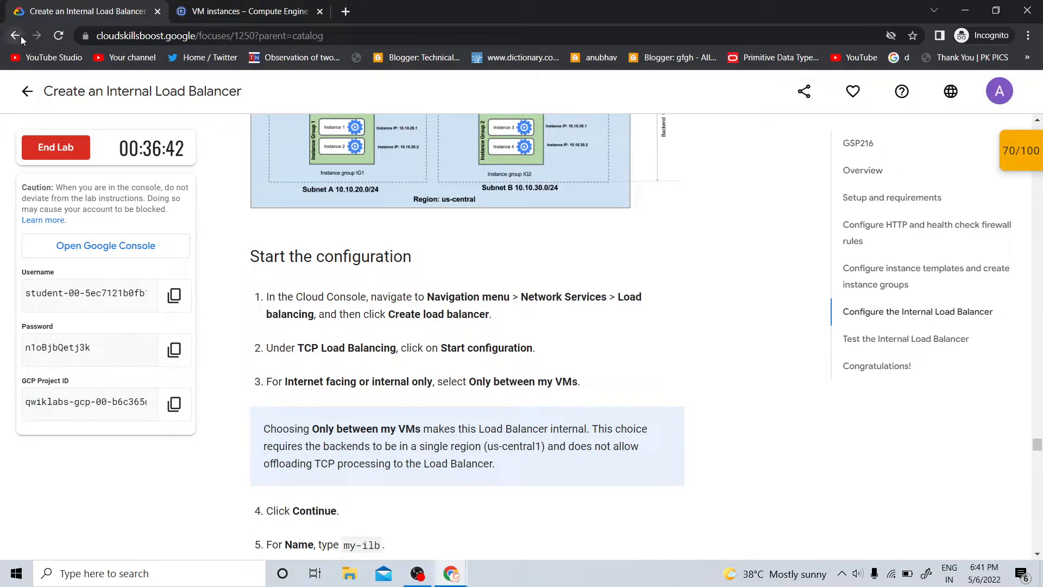
{"action": "left_click", "coordinate": [253, 1]}
{"action": "left_click", "coordinate": [516, 455]}
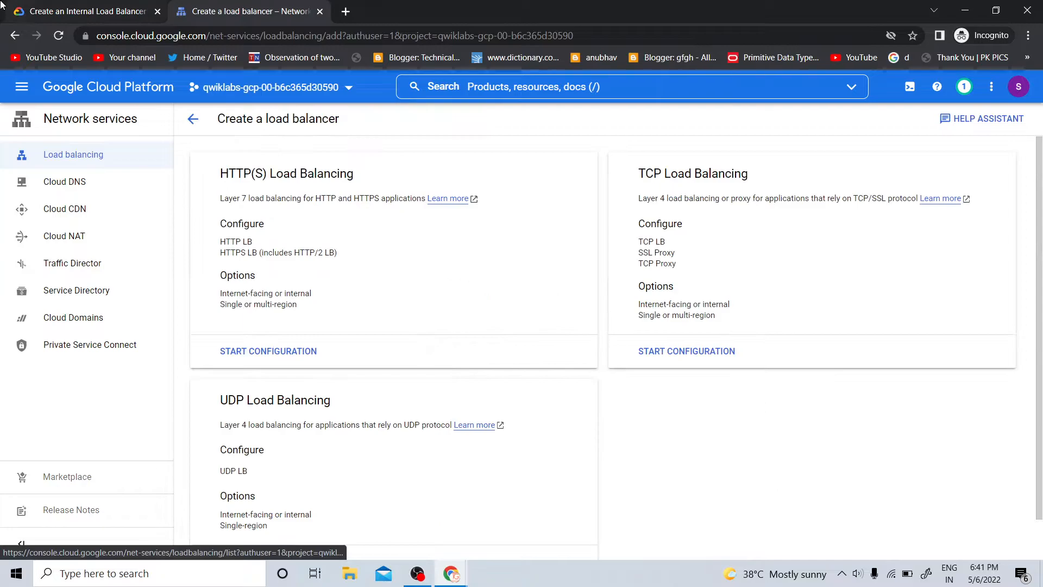
{"action": "left_click", "coordinate": [3, 6]}
{"action": "scroll", "coordinate": [649, 356], "scroll_direction": "down", "scroll_amount": 4}
{"action": "scroll", "coordinate": [650, 359], "scroll_direction": "up", "scroll_amount": 4}
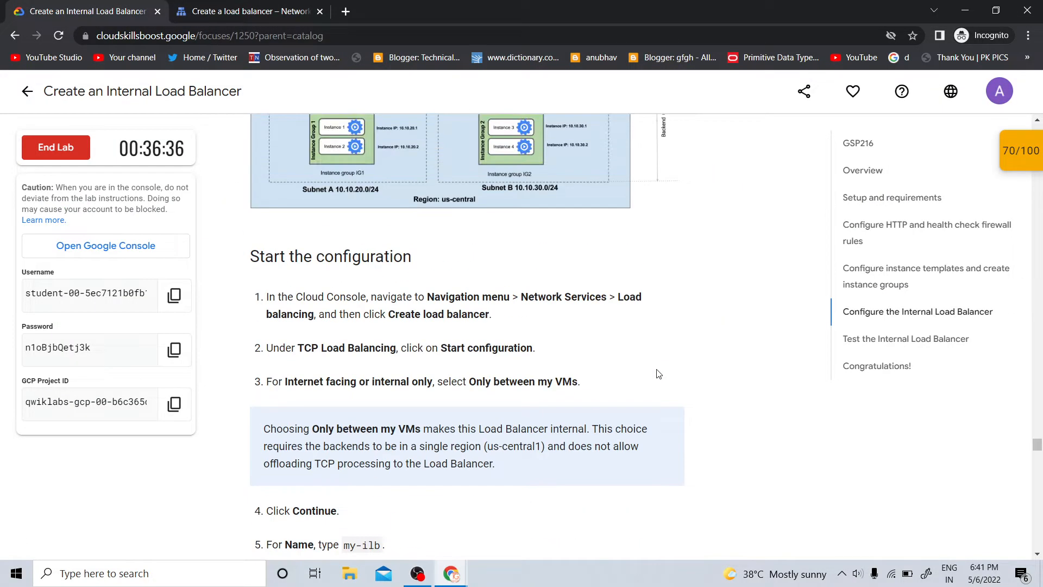
{"action": "left_click", "coordinate": [277, 5]}
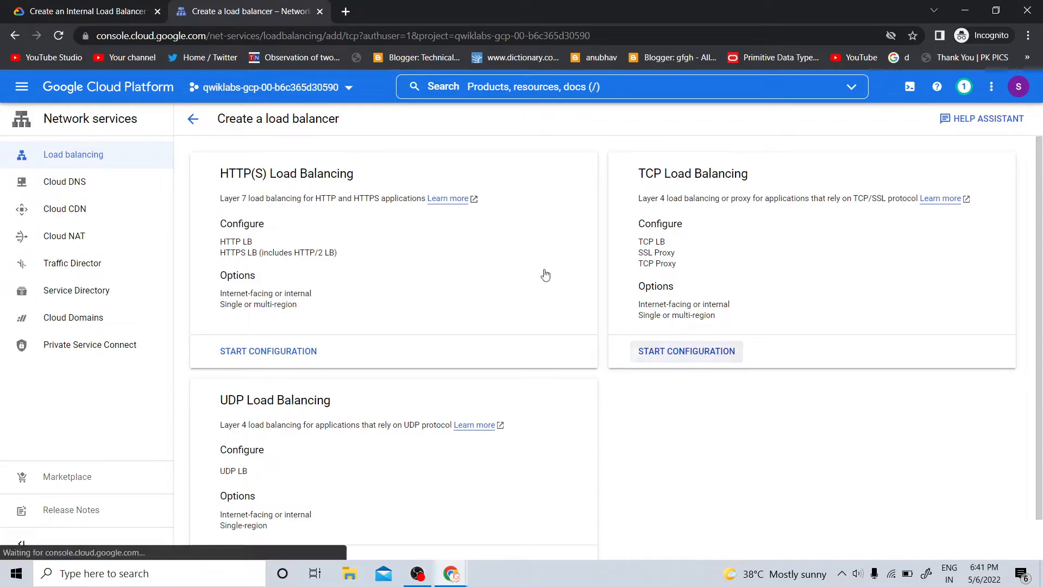
Make the TCP load balancer internal by choosing Only between my VMs, and continue to its configuration form
{"action": "left_click", "coordinate": [3, 6]}
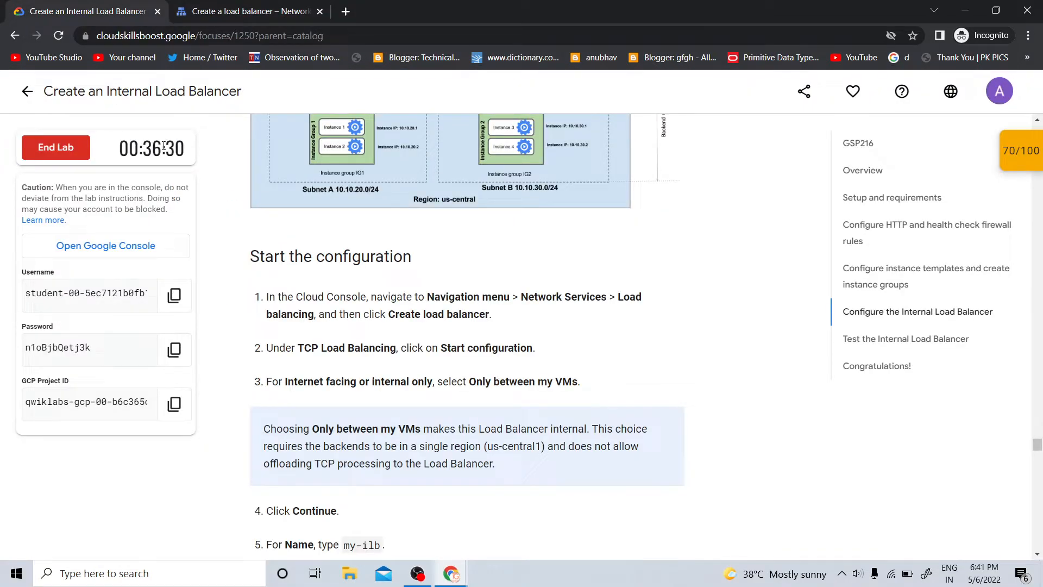
{"action": "left_click", "coordinate": [243, 7]}
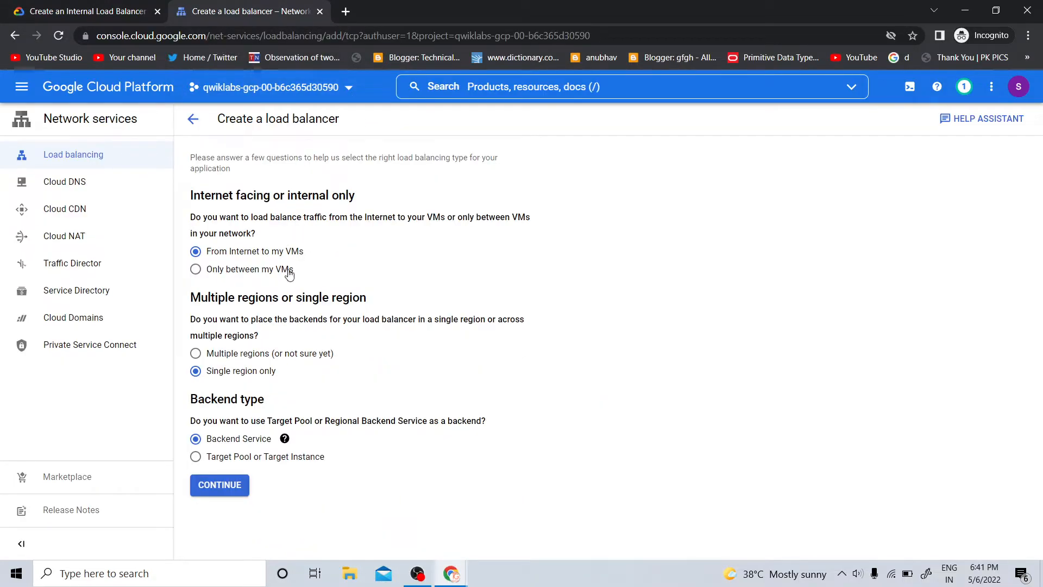
{"action": "left_click", "coordinate": [87, 11]}
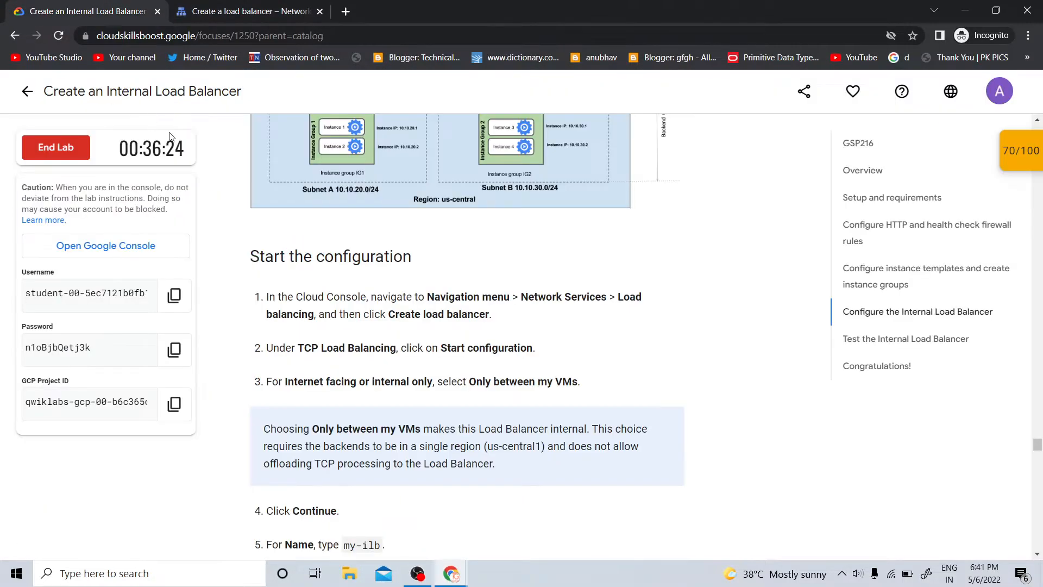
{"action": "left_click", "coordinate": [247, 11]}
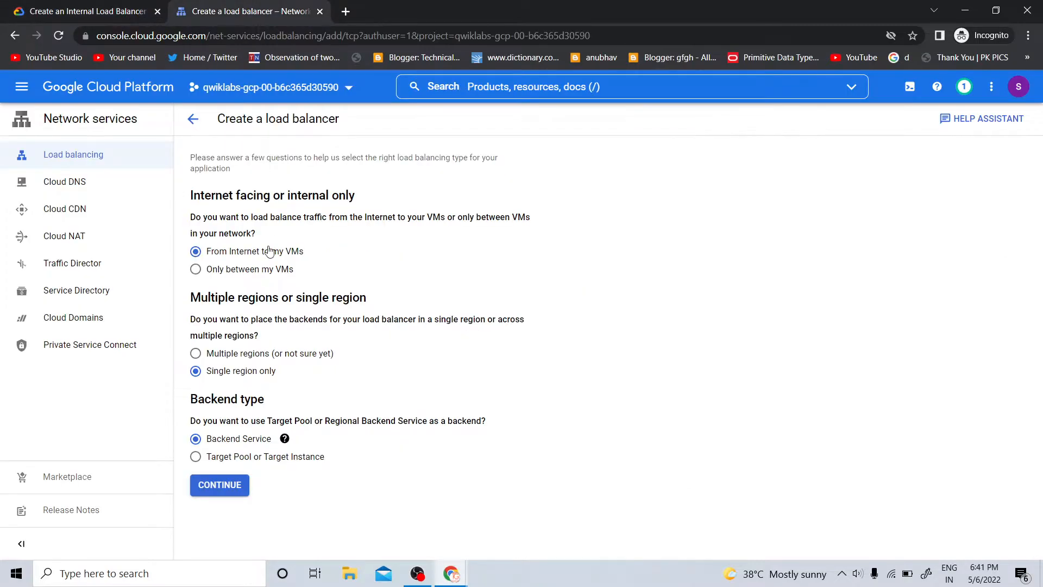
{"action": "left_click", "coordinate": [256, 270]}
{"action": "left_click", "coordinate": [16, 11]}
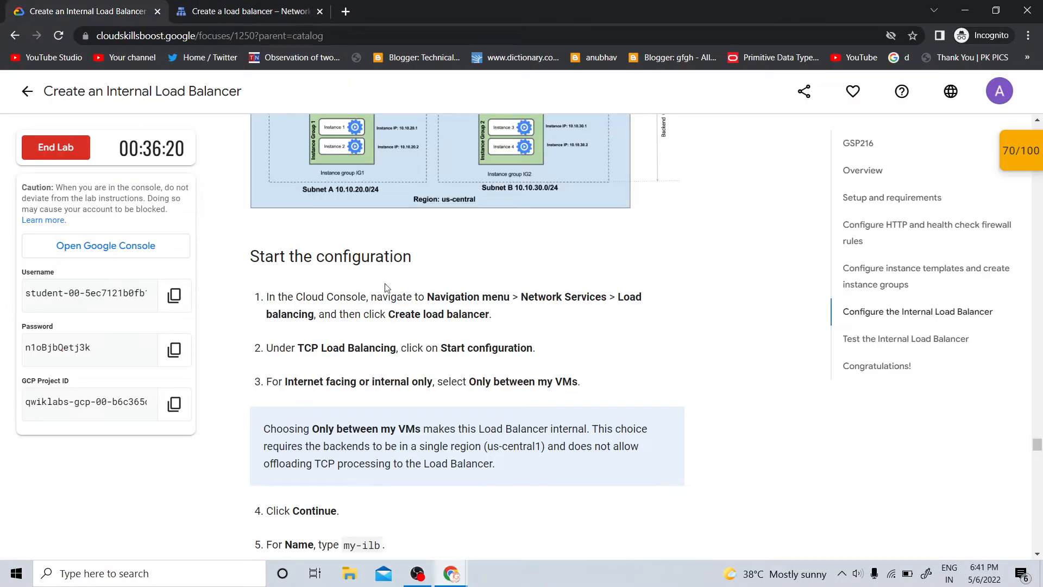
{"action": "scroll", "coordinate": [633, 402], "scroll_direction": "down", "scroll_amount": 4}
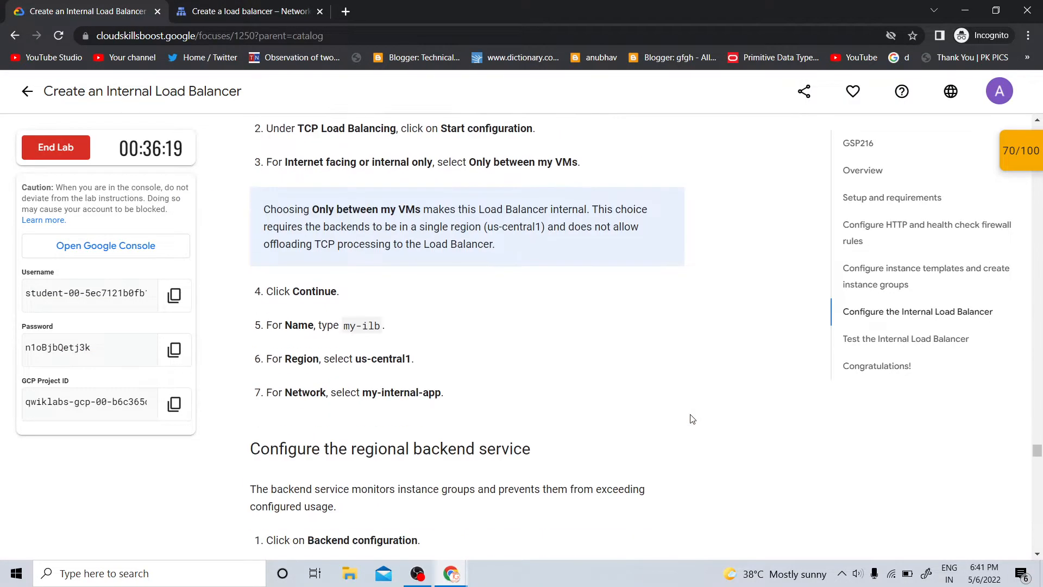
{"action": "left_click", "coordinate": [277, 5]}
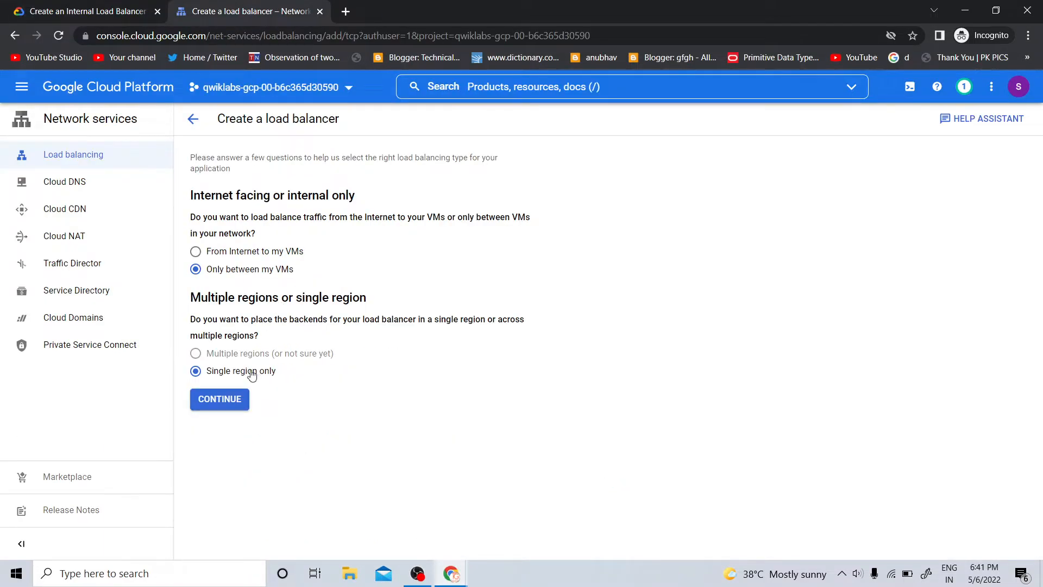
{"action": "left_click", "coordinate": [2, 5]}
{"action": "left_click", "coordinate": [280, 10]}
{"action": "left_click", "coordinate": [239, 400]}
Copy the name my-ilb from the lab instructions and enter it as the internal load balancer's name
{"action": "left_click", "coordinate": [2, 4]}
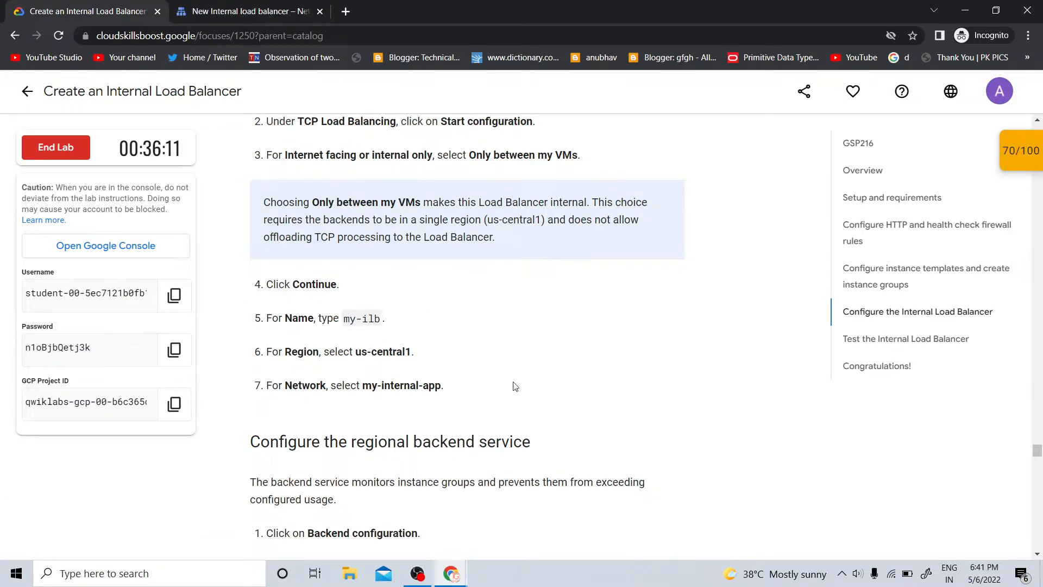
{"action": "right_click", "coordinate": [348, 324]}
{"action": "left_click", "coordinate": [376, 327]}
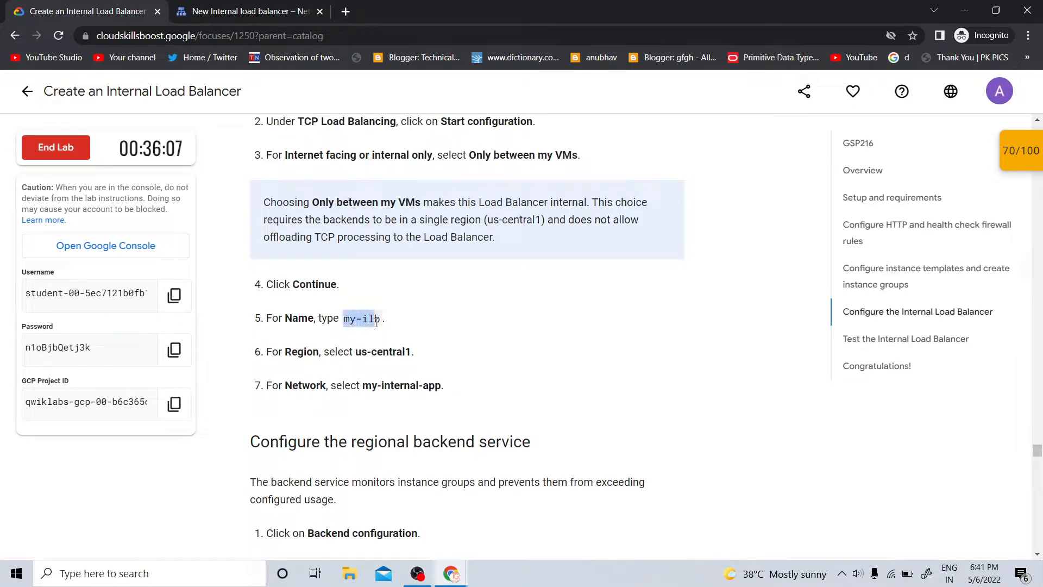
{"action": "right_click", "coordinate": [378, 323]}
{"action": "left_click", "coordinate": [387, 333]}
{"action": "right_click", "coordinate": [365, 319]}
{"action": "left_click", "coordinate": [376, 327]}
{"action": "left_click", "coordinate": [278, 10]}
{"action": "left_click", "coordinate": [289, 166]}
{"action": "key", "text": "ctrl+v"}
Set the internal load balancer's region to us-central1 (Iowa)
{"action": "left_click", "coordinate": [108, 11]}
{"action": "left_click", "coordinate": [247, 11]}
{"action": "left_click", "coordinate": [266, 225]}
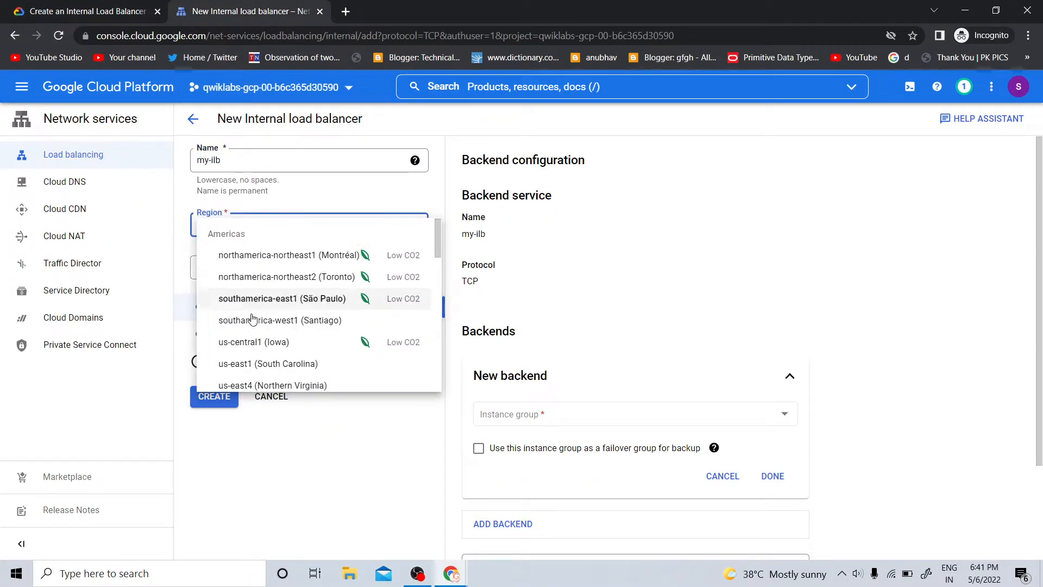
{"action": "scroll", "coordinate": [256, 359], "scroll_direction": "down", "scroll_amount": 3}
{"action": "scroll", "coordinate": [256, 353], "scroll_direction": "up", "scroll_amount": 3}
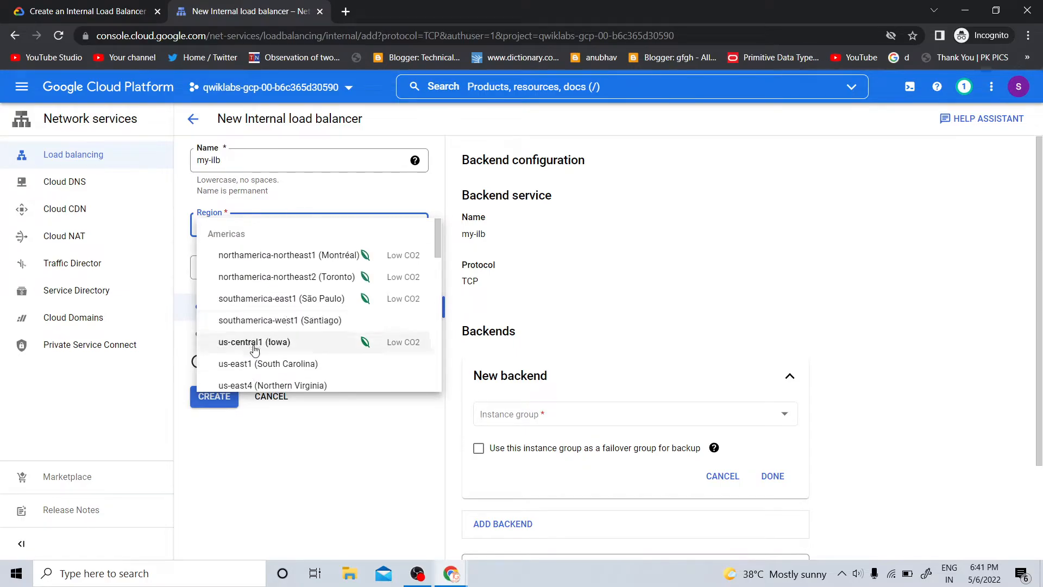
{"action": "left_click", "coordinate": [254, 342]}
Set the internal load balancer's network to my-internal-app, as the lab instructions specify
{"action": "left_click", "coordinate": [3, 6]}
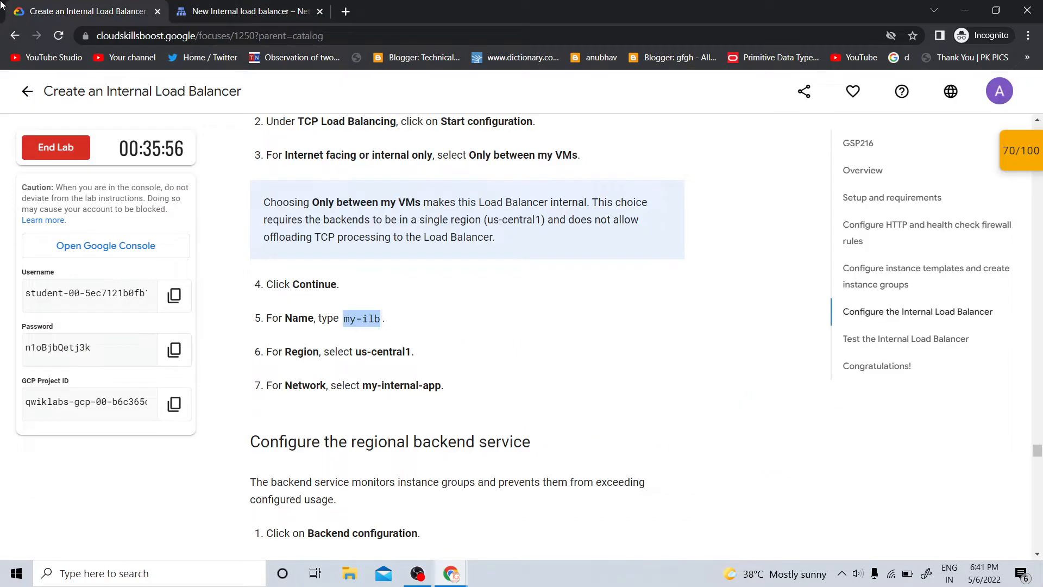
{"action": "left_click", "coordinate": [225, 6]}
{"action": "left_click", "coordinate": [223, 270]}
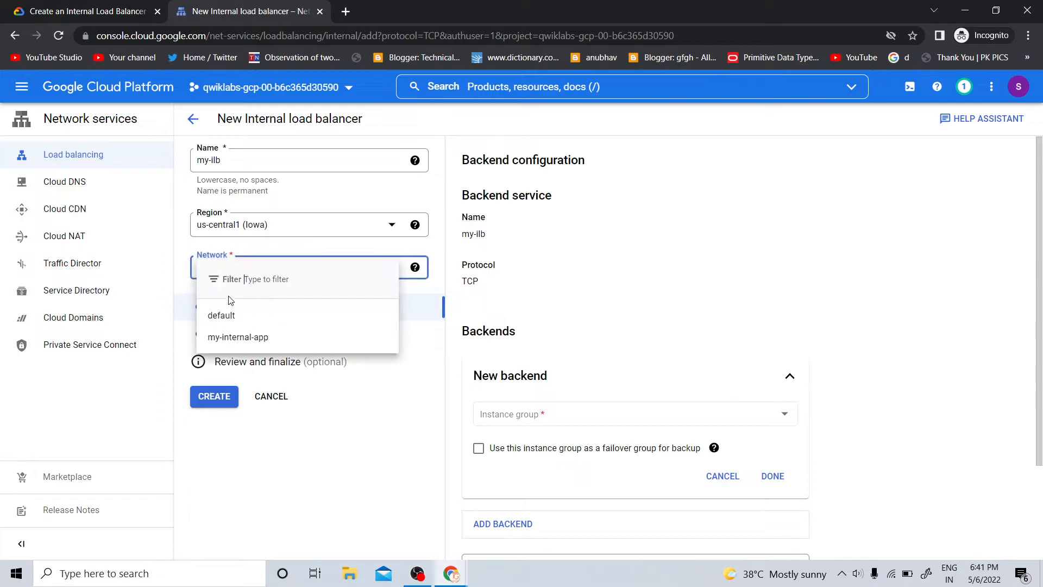
{"action": "left_click", "coordinate": [246, 338]}
Add instance-group-1 (us-central1-a) as the first backend of the load balancer, following the lab's regional backend service instructions
{"action": "left_click", "coordinate": [33, 11]}
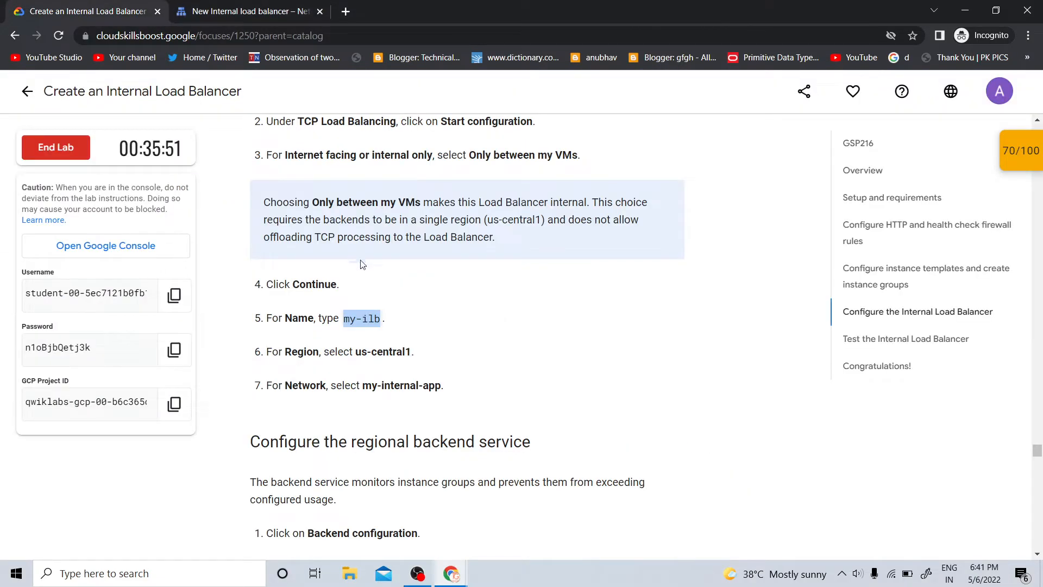
{"action": "scroll", "coordinate": [614, 374], "scroll_direction": "down", "scroll_amount": 4}
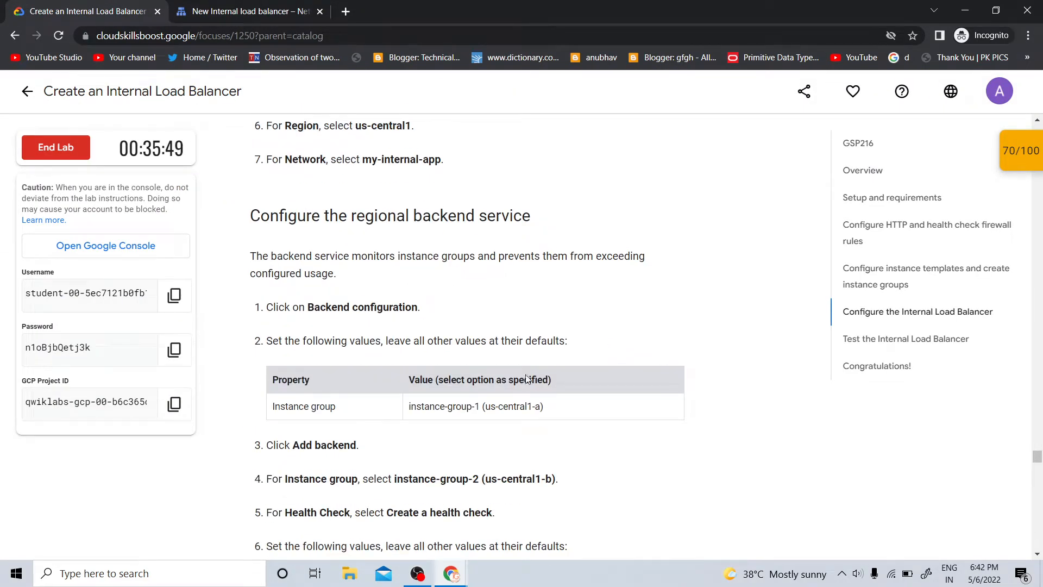
{"action": "left_click", "coordinate": [229, 10]}
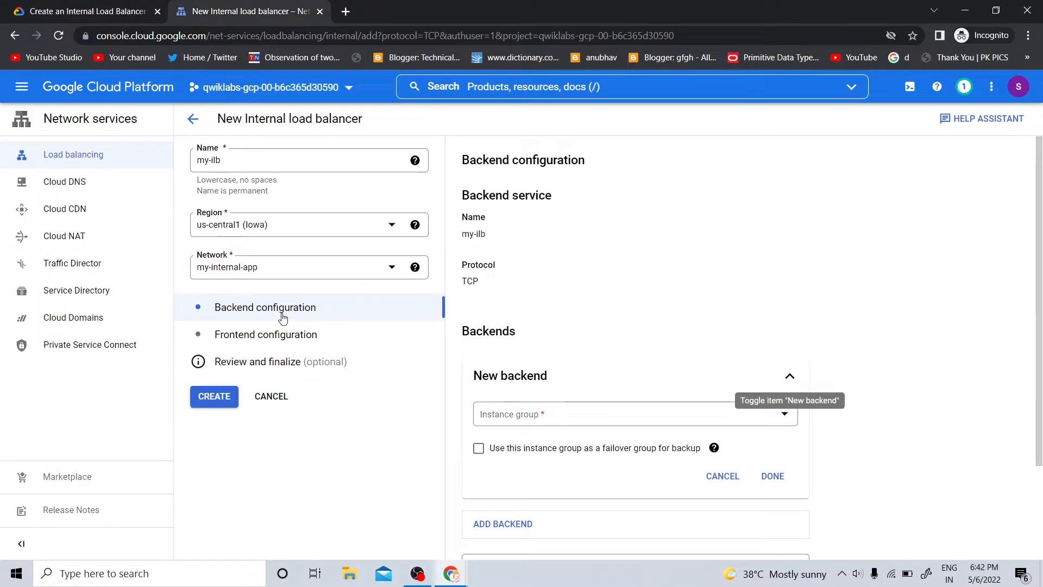
{"action": "left_click", "coordinate": [522, 414]}
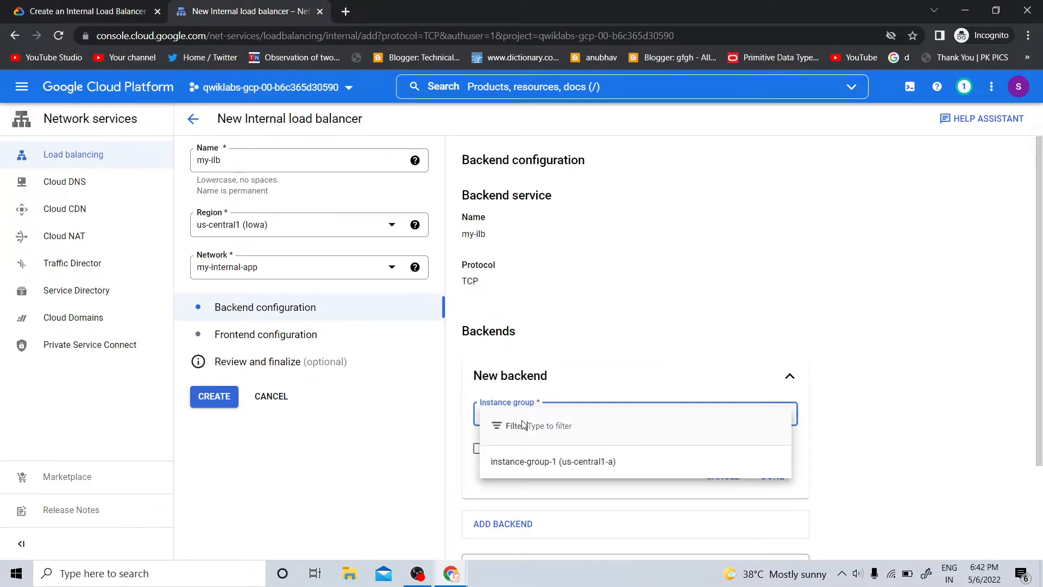
{"action": "left_click", "coordinate": [524, 465]}
{"action": "key", "text": "ctrl+Tab"}
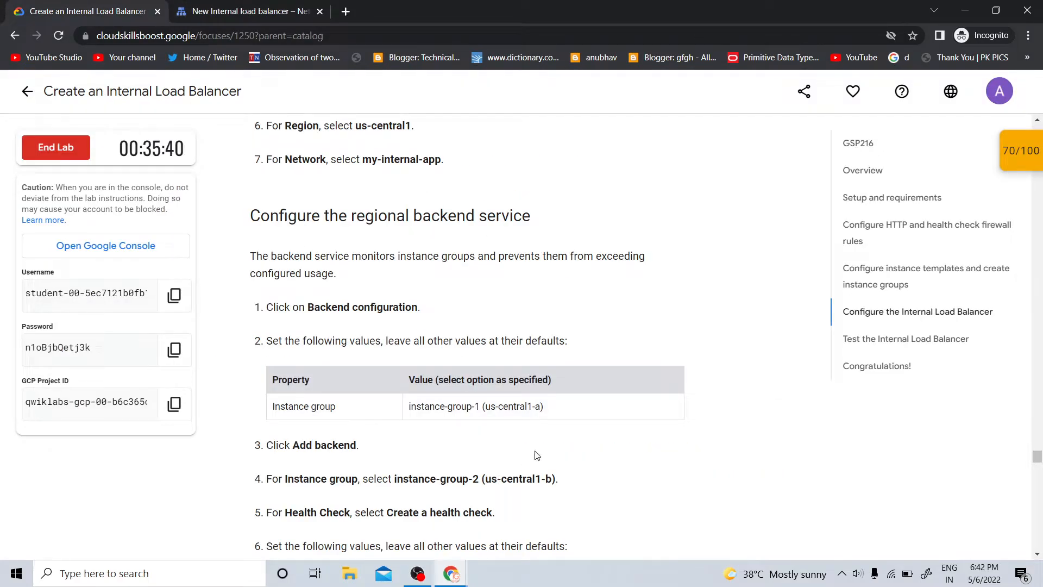
{"action": "left_click", "coordinate": [212, 11]}
{"action": "left_click", "coordinate": [773, 476]}
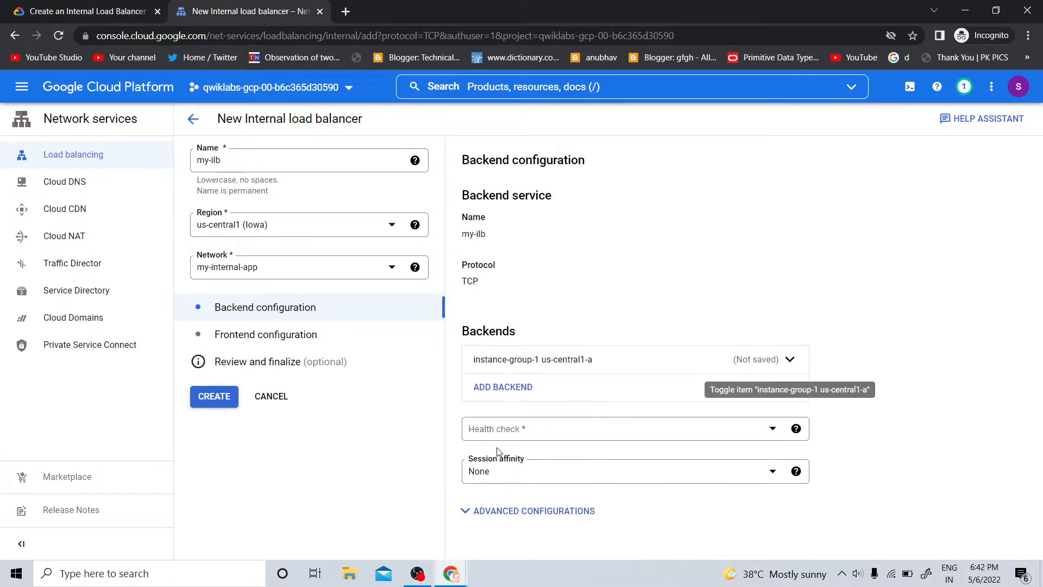
Start adding a second backend and look up its required instance group in the lab's regional backend service instructions
{"action": "left_click", "coordinate": [506, 389]}
{"action": "left_click", "coordinate": [490, 440]}
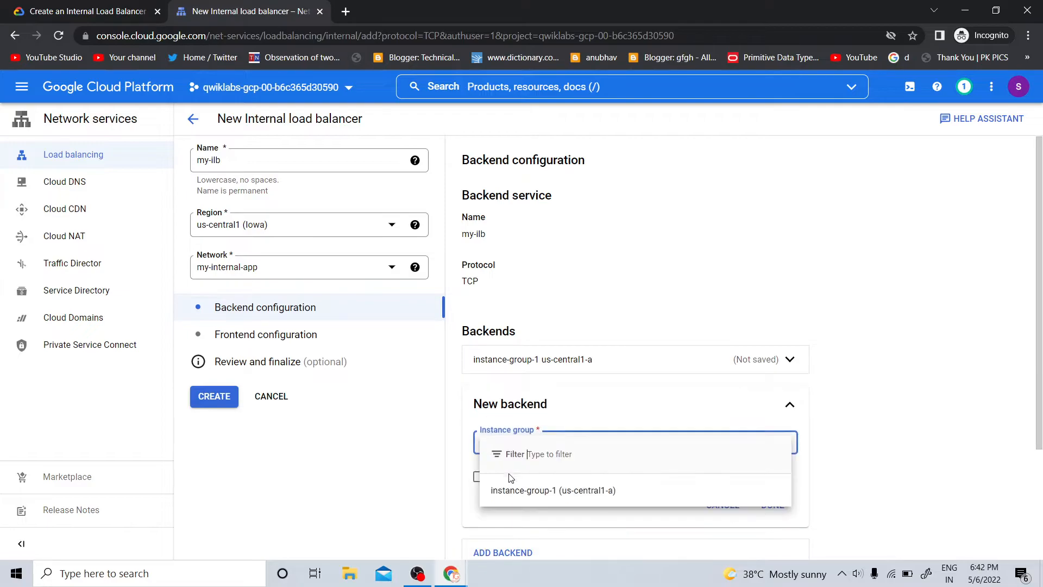
{"action": "key", "text": "ctrl+Tab"}
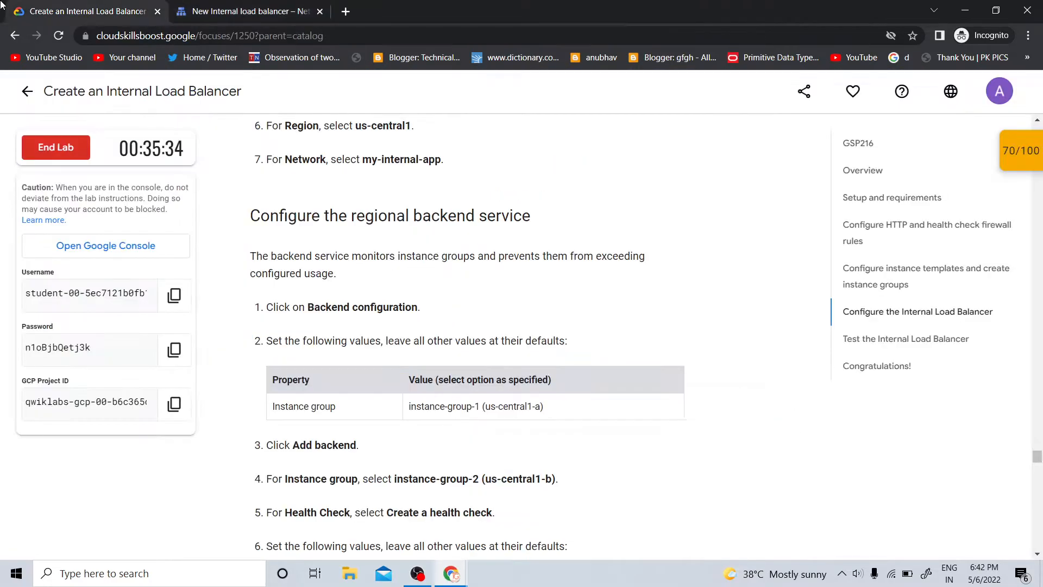
{"action": "scroll", "coordinate": [633, 489], "scroll_direction": "down", "scroll_amount": 4}
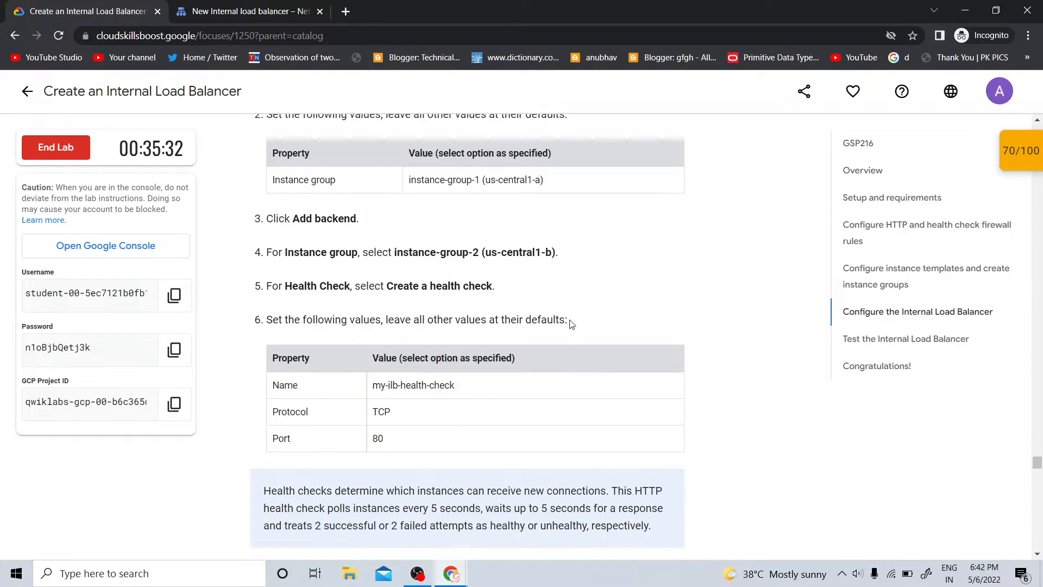
{"action": "key", "text": "ctrl+Tab"}
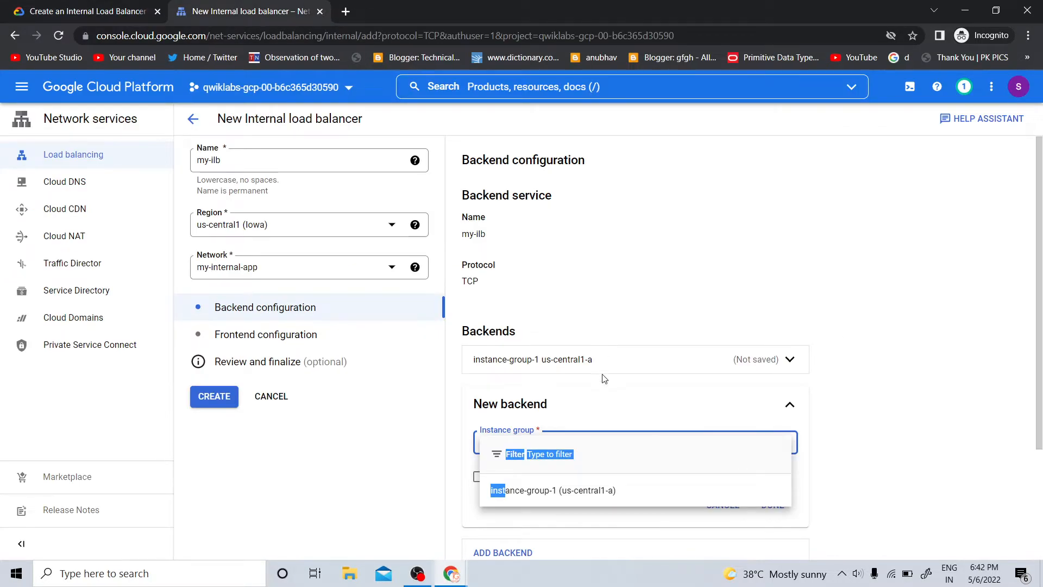
Review the first backend's settings and check the notifications for the creation of the instance groups
{"action": "left_click", "coordinate": [883, 407]}
{"action": "left_click", "coordinate": [791, 359]}
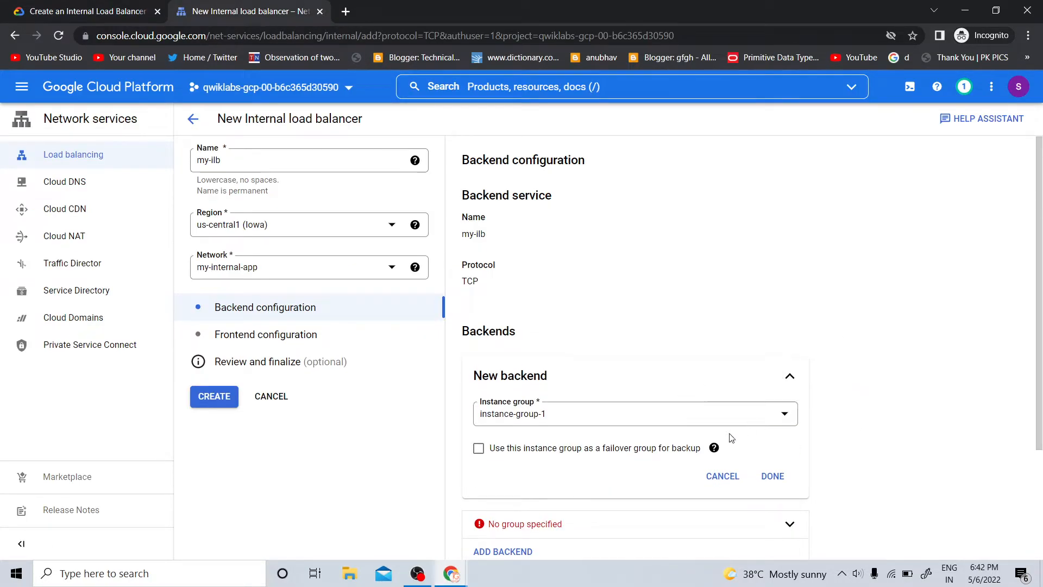
{"action": "left_click", "coordinate": [773, 476]}
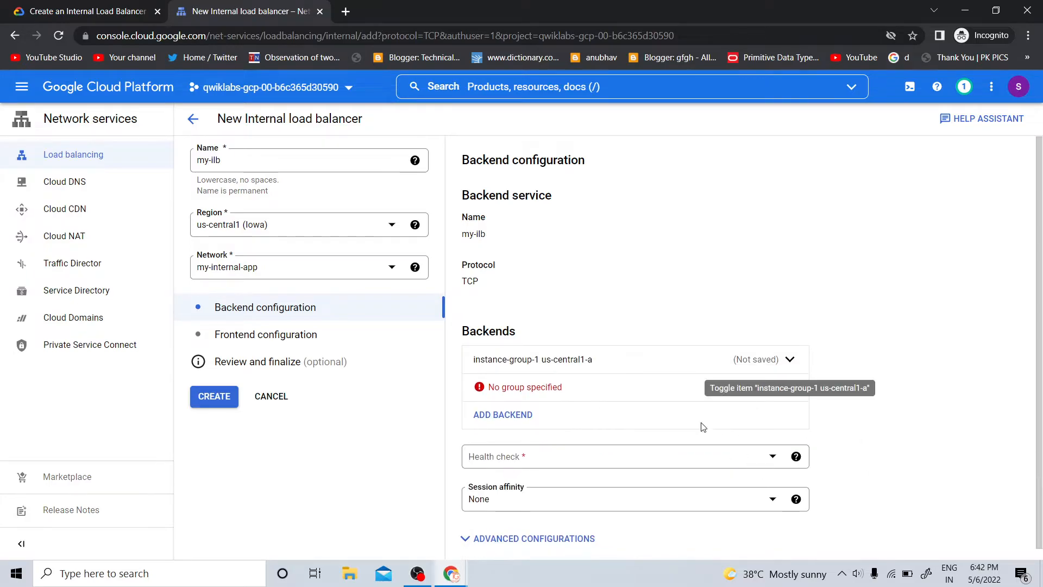
{"action": "left_click", "coordinate": [964, 87]}
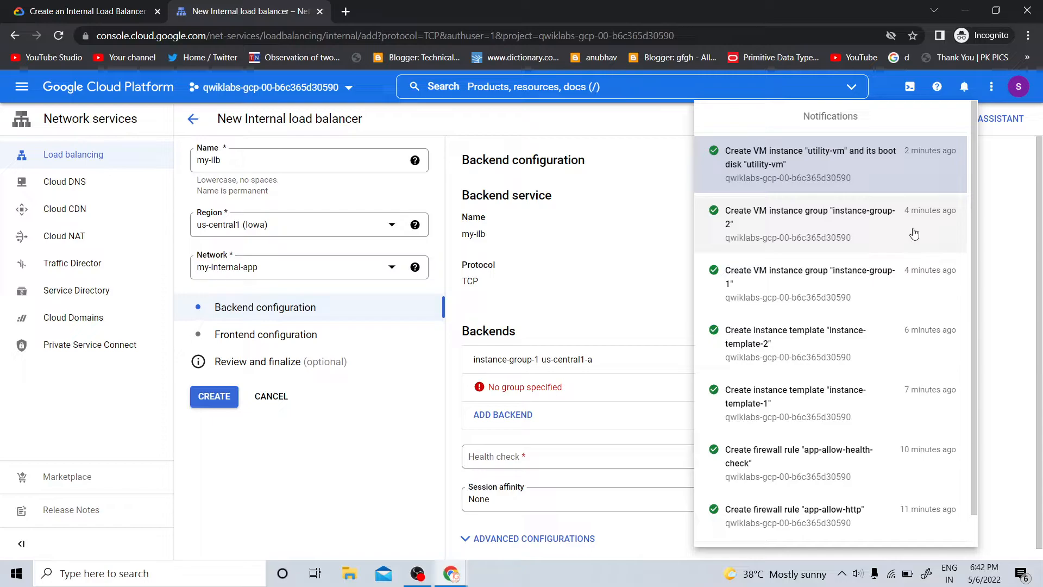
{"action": "left_click", "coordinate": [1005, 276]}
Try using instance-group-1 (us-central1-a) as the second backend's instance group
{"action": "left_click", "coordinate": [567, 400]}
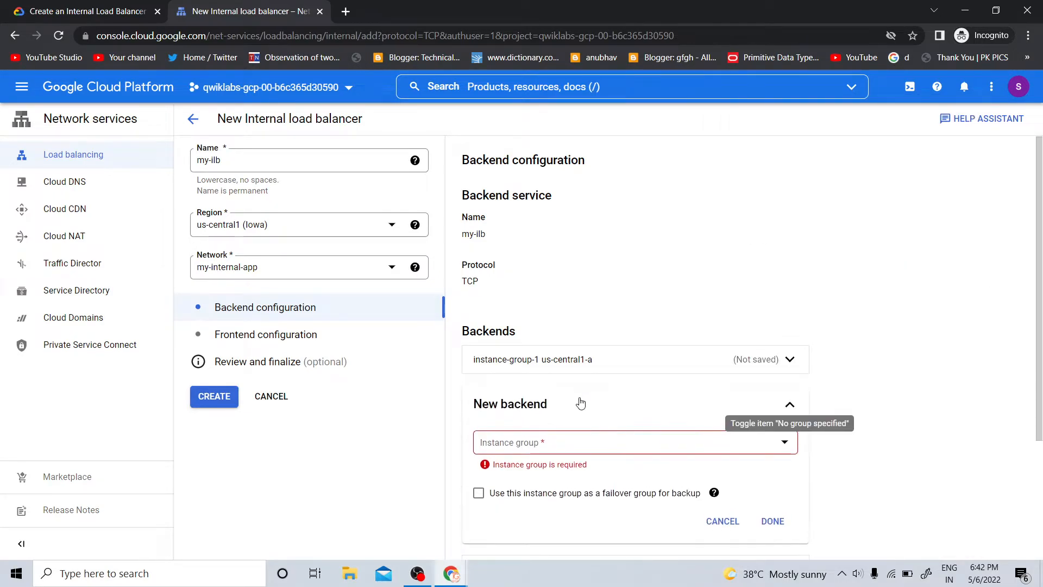
{"action": "left_click", "coordinate": [539, 445]}
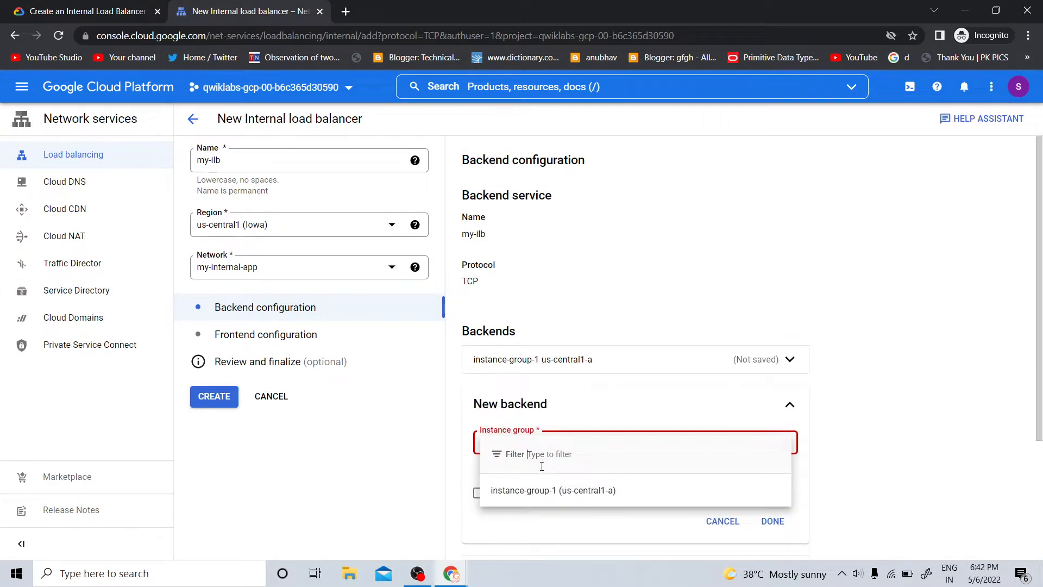
{"action": "left_click", "coordinate": [542, 496]}
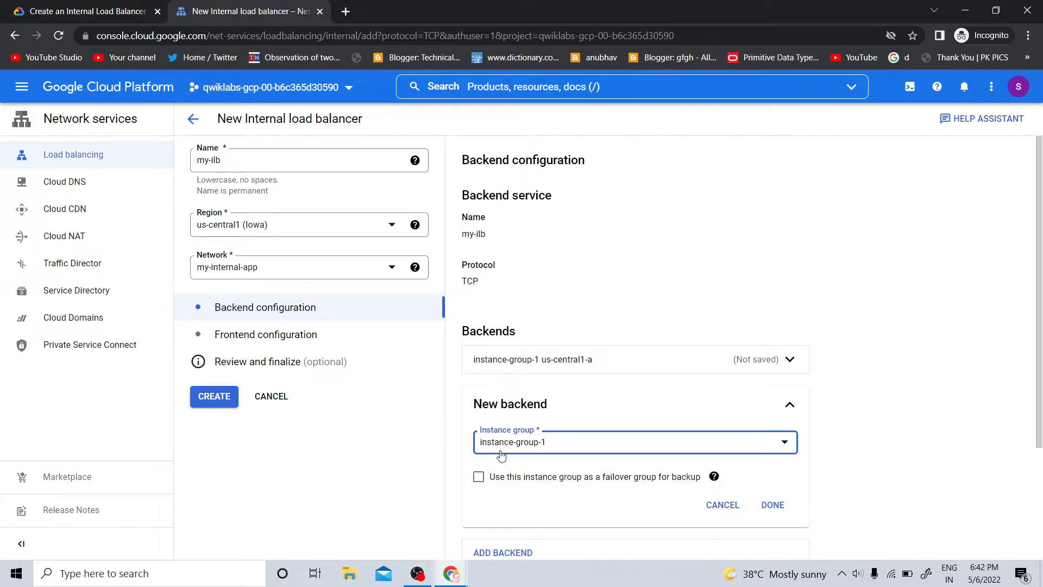
Open the Compute Engine instance groups list to check which groups exist
{"action": "left_click", "coordinate": [22, 87]}
{"action": "scroll", "coordinate": [98, 327], "scroll_direction": "down", "scroll_amount": 4}
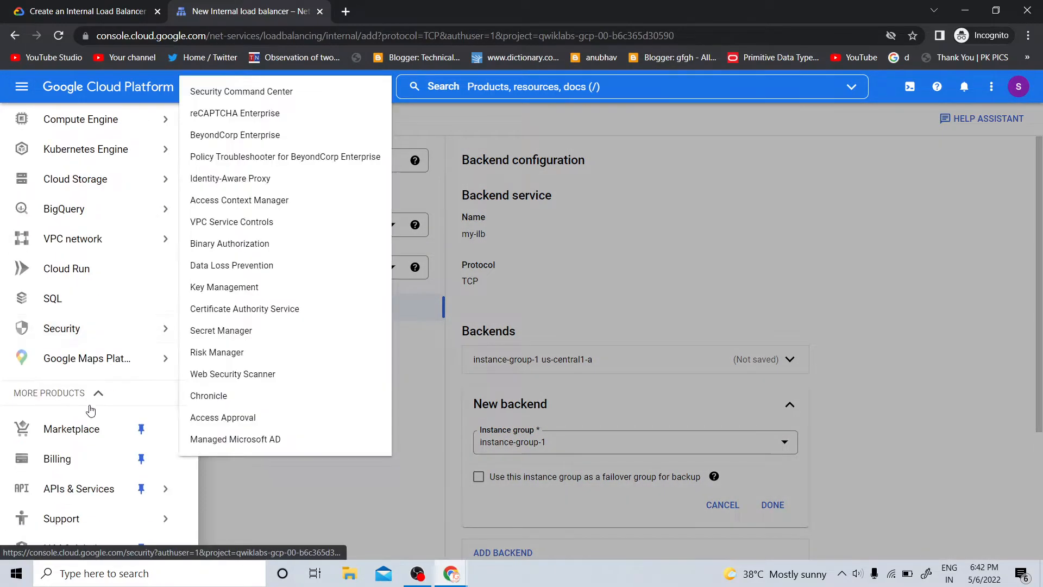
{"action": "scroll", "coordinate": [92, 411], "scroll_direction": "down", "scroll_amount": 4}
{"action": "mouse_move", "coordinate": [120, 503]}
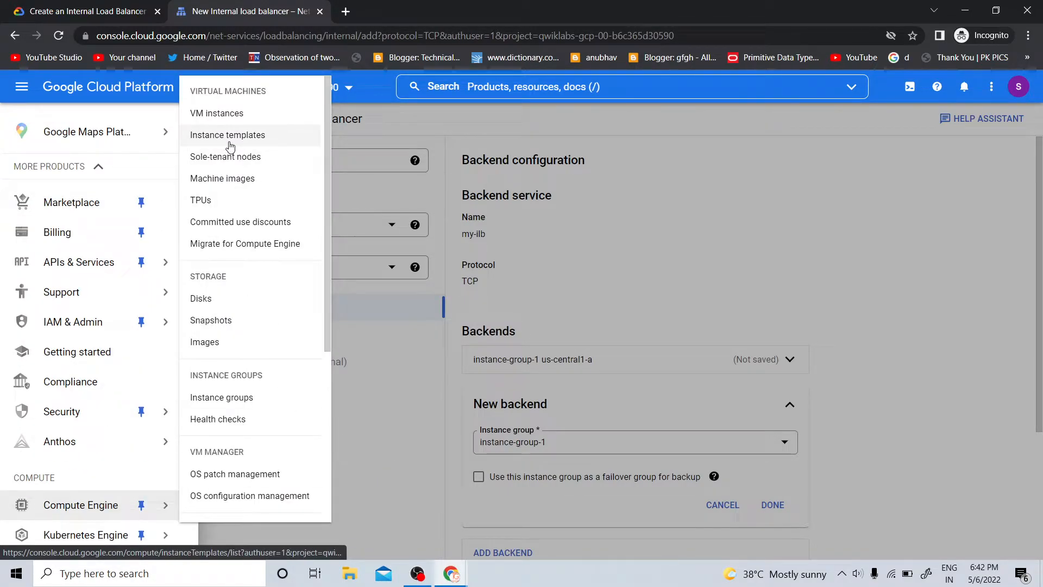
{"action": "left_click", "coordinate": [269, 395]}
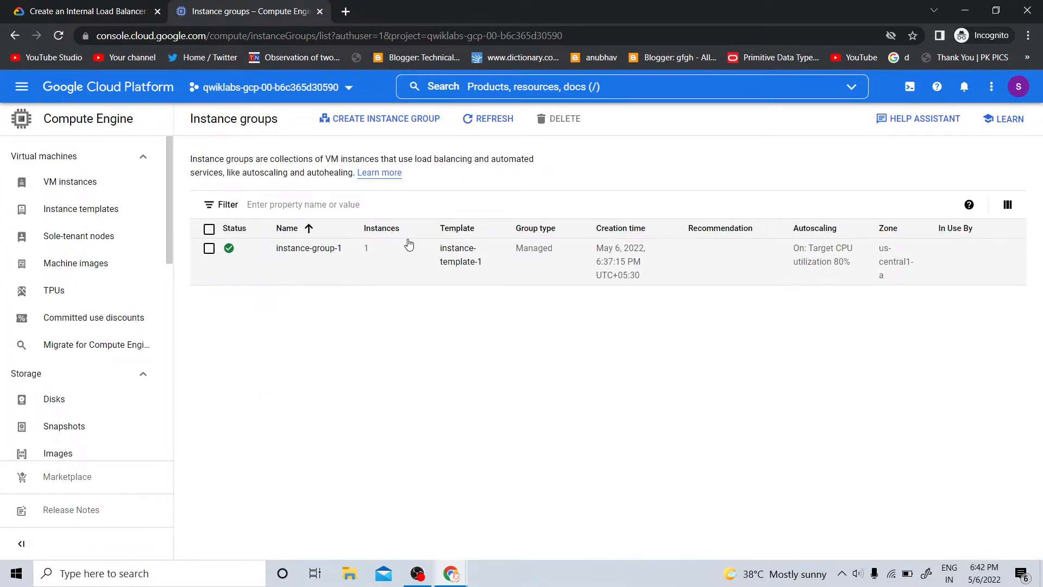
Start a new managed instance group in the single zone us-central1-b
{"action": "left_click", "coordinate": [369, 130]}
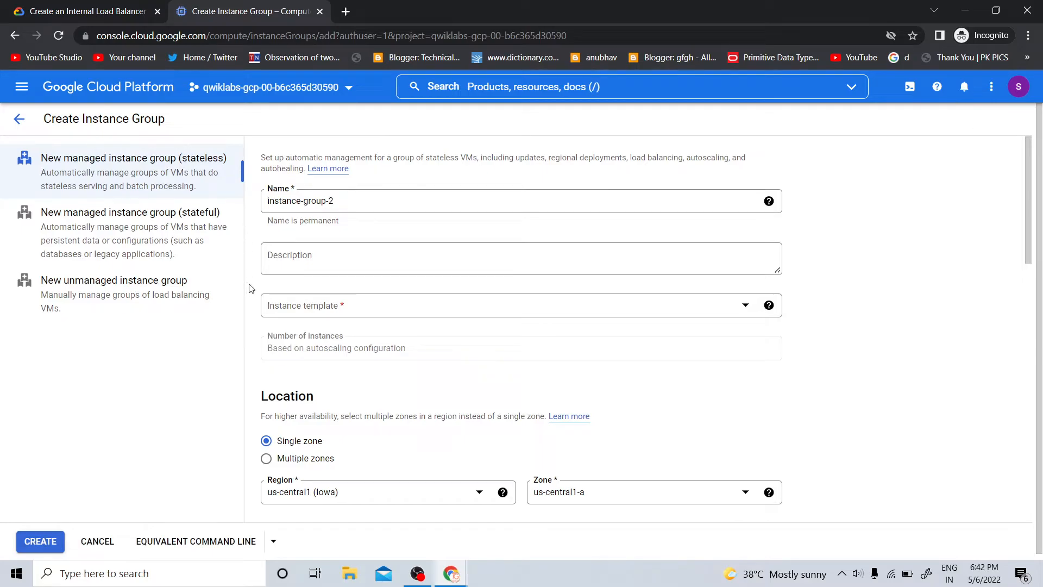
{"action": "left_click", "coordinate": [569, 505]}
{"action": "left_click", "coordinate": [568, 479]}
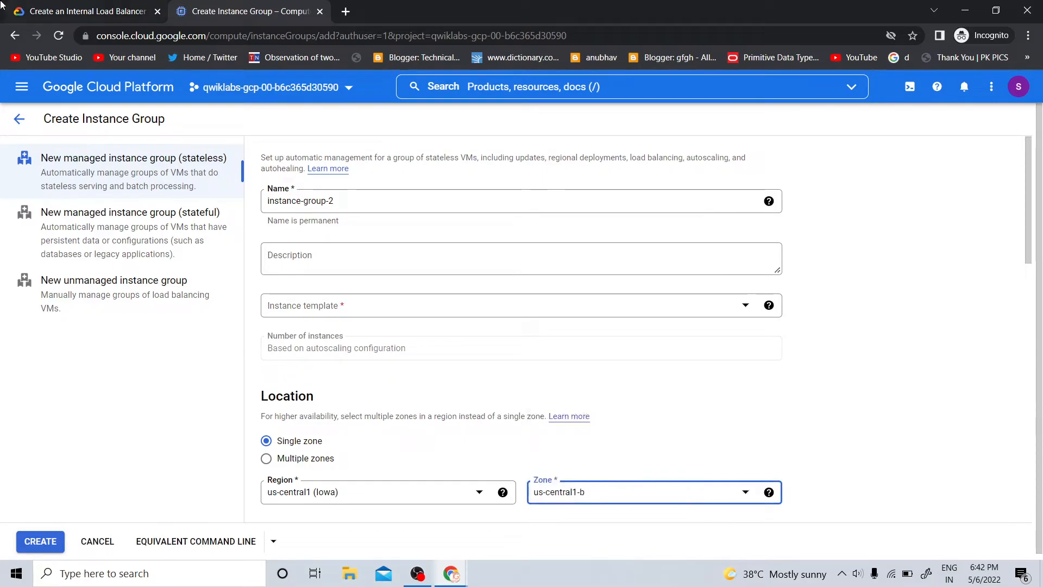
Look up the instance-group-2 settings in the lab instructions and set the new group's maximum number of instances to 5
{"action": "left_click", "coordinate": [1, 4]}
{"action": "scroll", "coordinate": [708, 456], "scroll_direction": "up", "scroll_amount": 10}
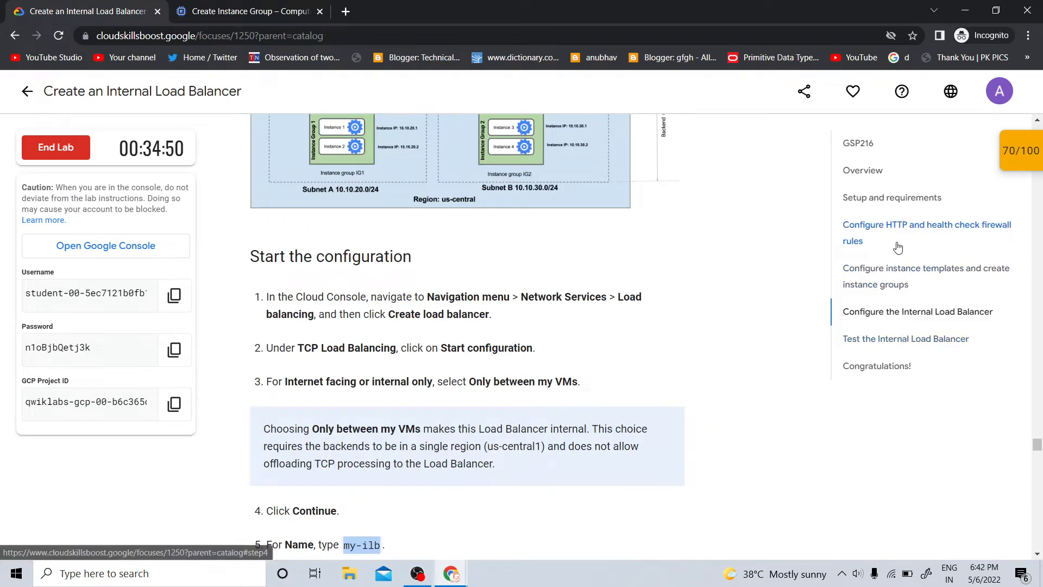
{"action": "left_click", "coordinate": [902, 276]}
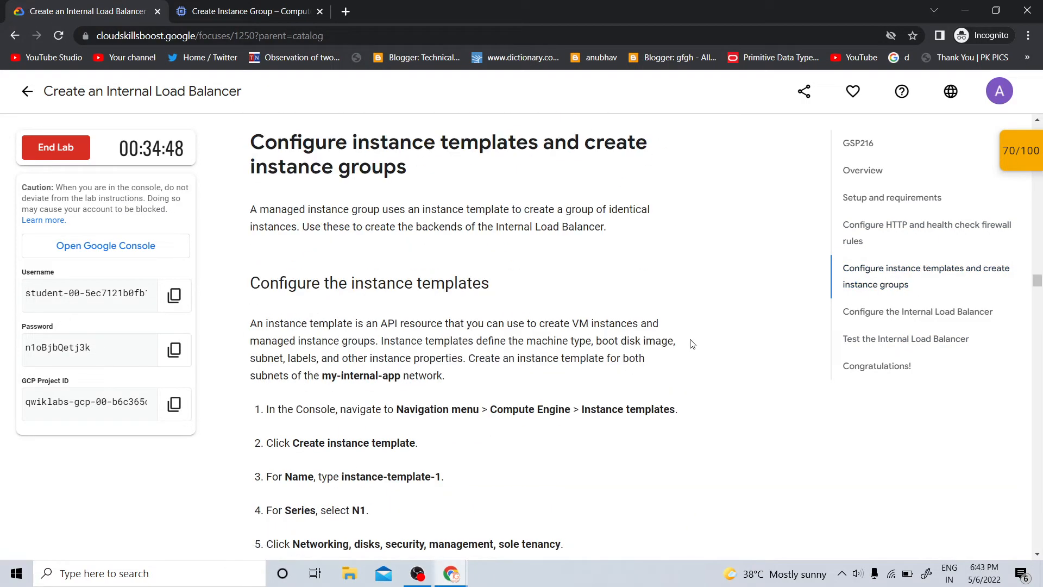
{"action": "scroll", "coordinate": [693, 344], "scroll_direction": "down", "scroll_amount": 20}
{"action": "scroll", "coordinate": [697, 344], "scroll_direction": "down", "scroll_amount": 15}
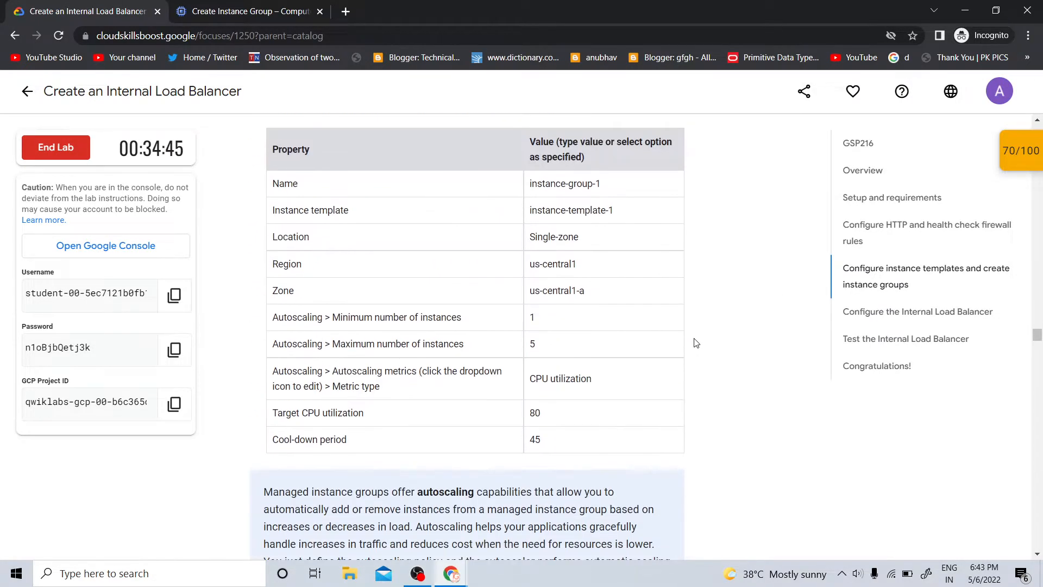
{"action": "scroll", "coordinate": [697, 342], "scroll_direction": "down", "scroll_amount": 8}
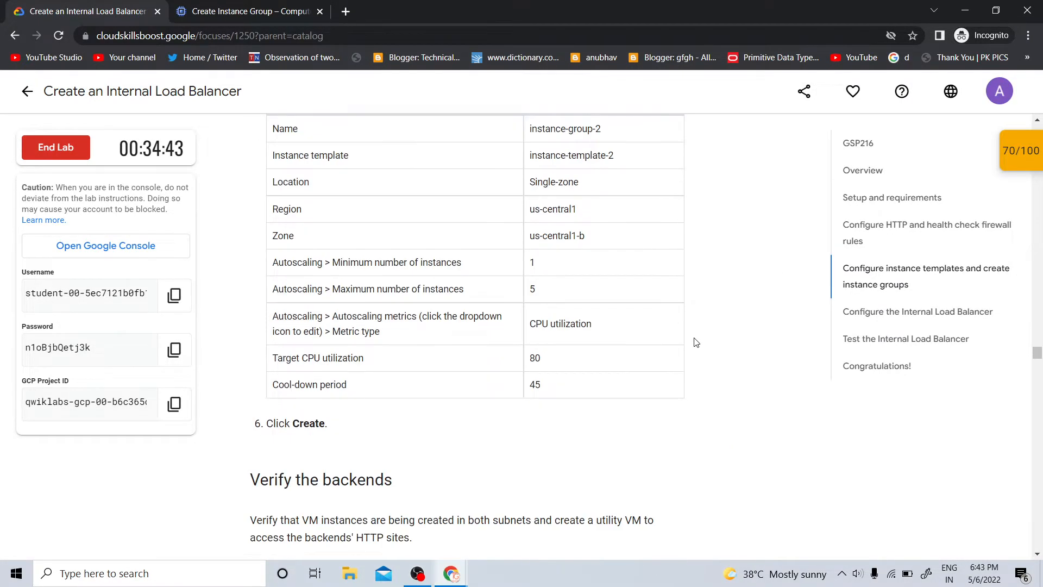
{"action": "left_click", "coordinate": [273, 6]}
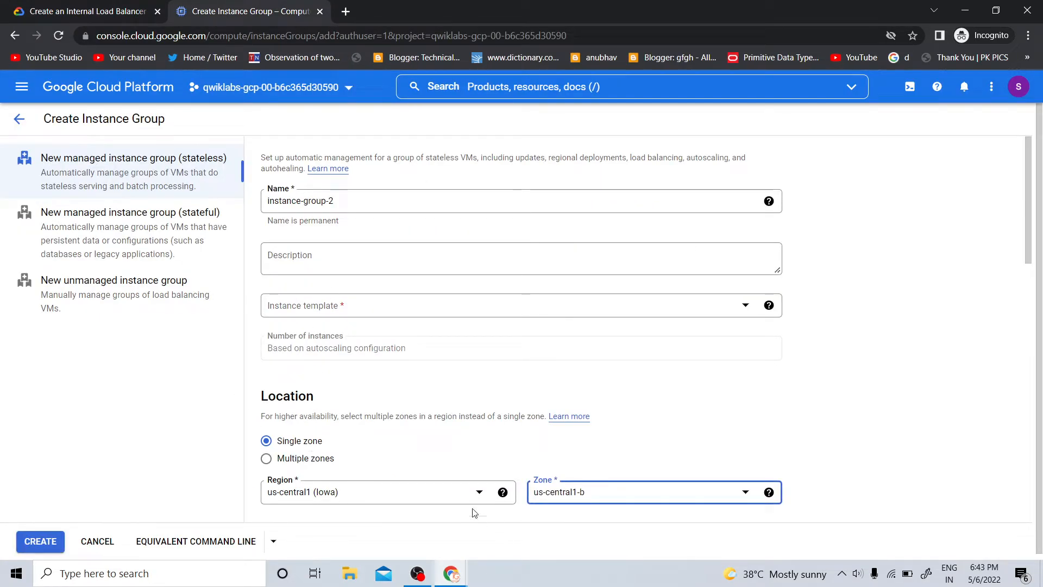
{"action": "scroll", "coordinate": [417, 475], "scroll_direction": "down", "scroll_amount": 4}
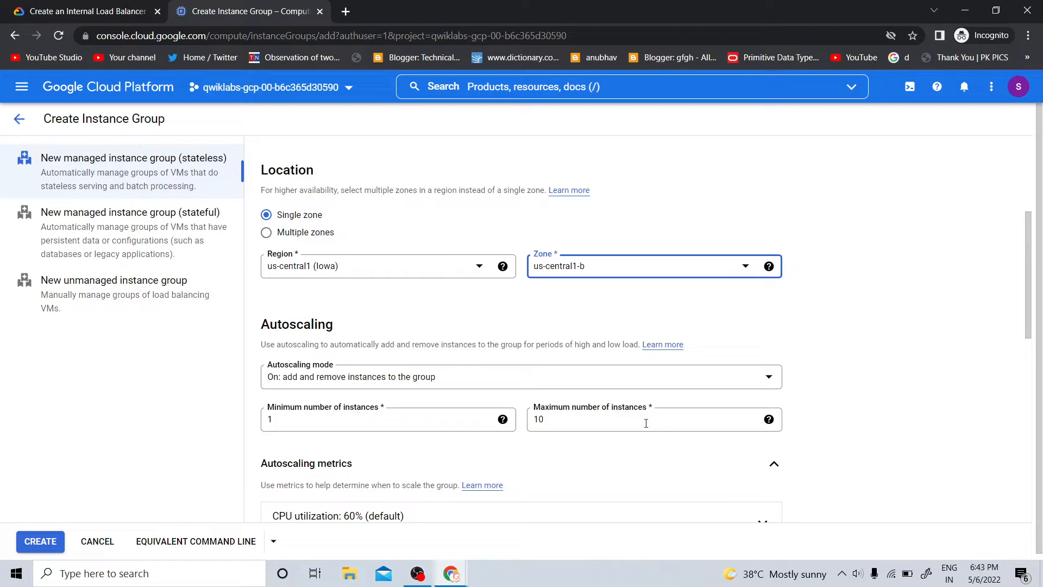
{"action": "left_click_drag", "start_coordinate": [646, 424], "coordinate": [525, 430]}
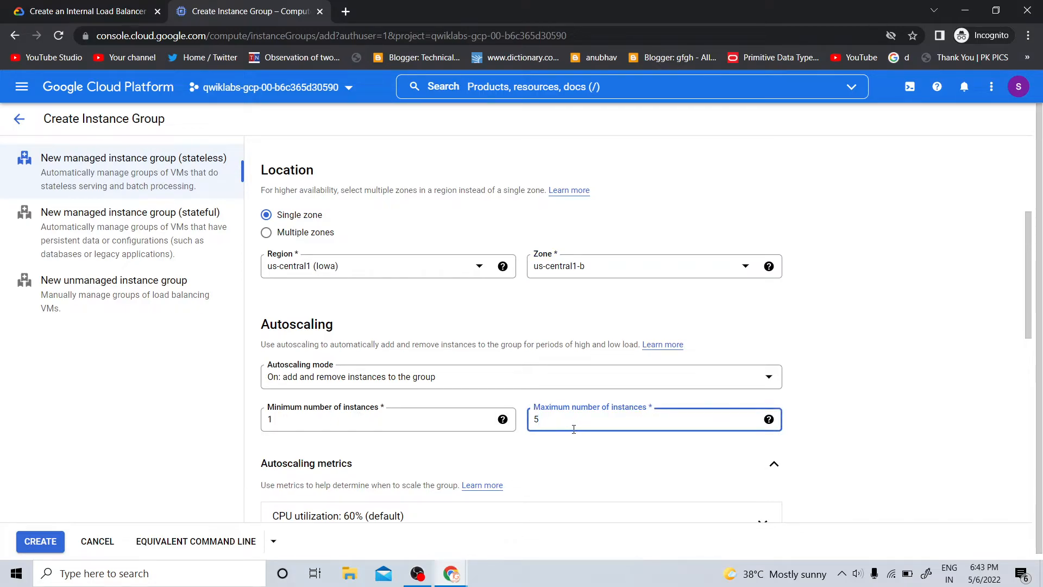
{"action": "type", "text": "5"}
Set the new instance group's cool down period to 45 seconds
{"action": "scroll", "coordinate": [373, 356], "scroll_direction": "down", "scroll_amount": 9}
{"action": "left_click_drag", "start_coordinate": [324, 244], "coordinate": [132, 232]}
{"action": "type", "text": "45"}
{"action": "scroll", "coordinate": [424, 350], "scroll_direction": "up", "scroll_amount": 13}
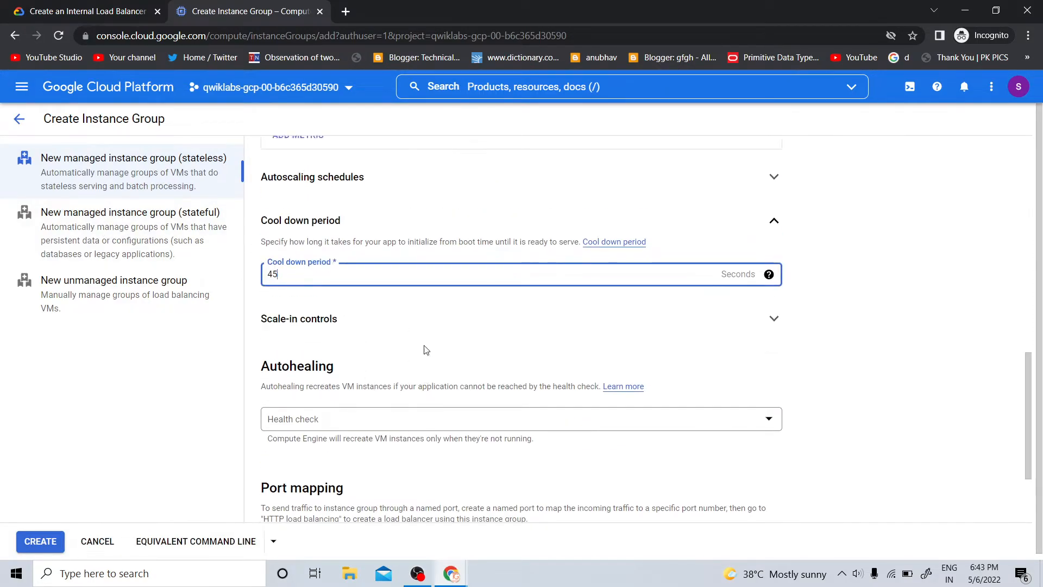
{"action": "scroll", "coordinate": [347, 337], "scroll_direction": "down", "scroll_amount": 13}
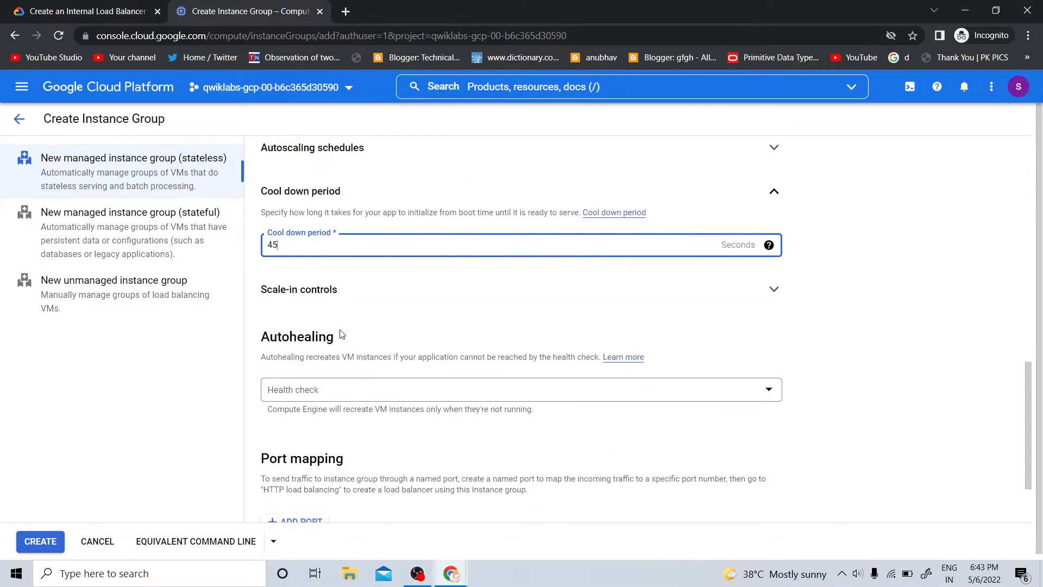
Choose instance-template-2 as the instance template for the new group
{"action": "scroll", "coordinate": [343, 430], "scroll_direction": "up", "scroll_amount": 13}
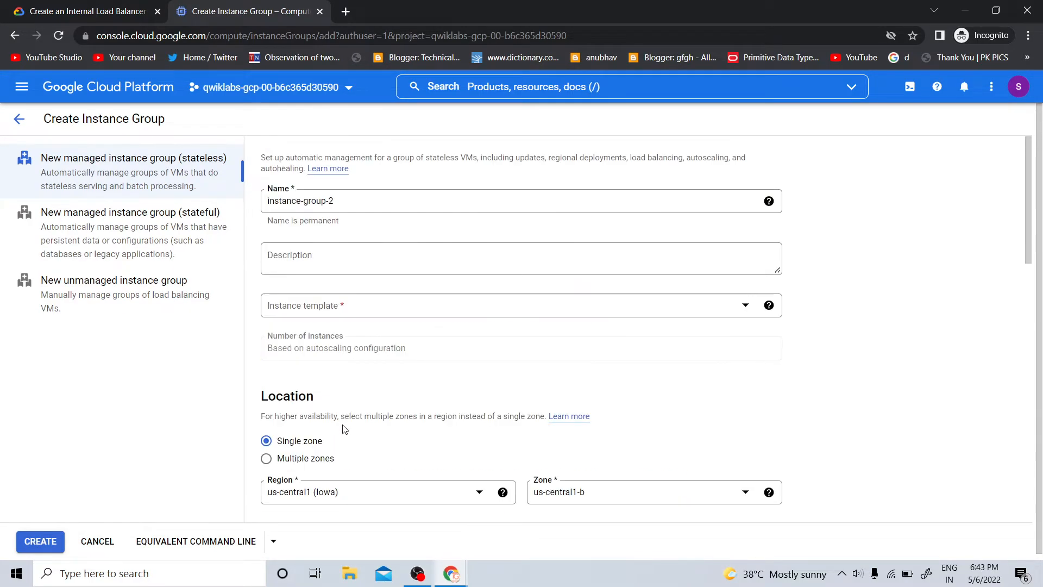
{"action": "left_click", "coordinate": [326, 310]}
{"action": "left_click", "coordinate": [326, 393]}
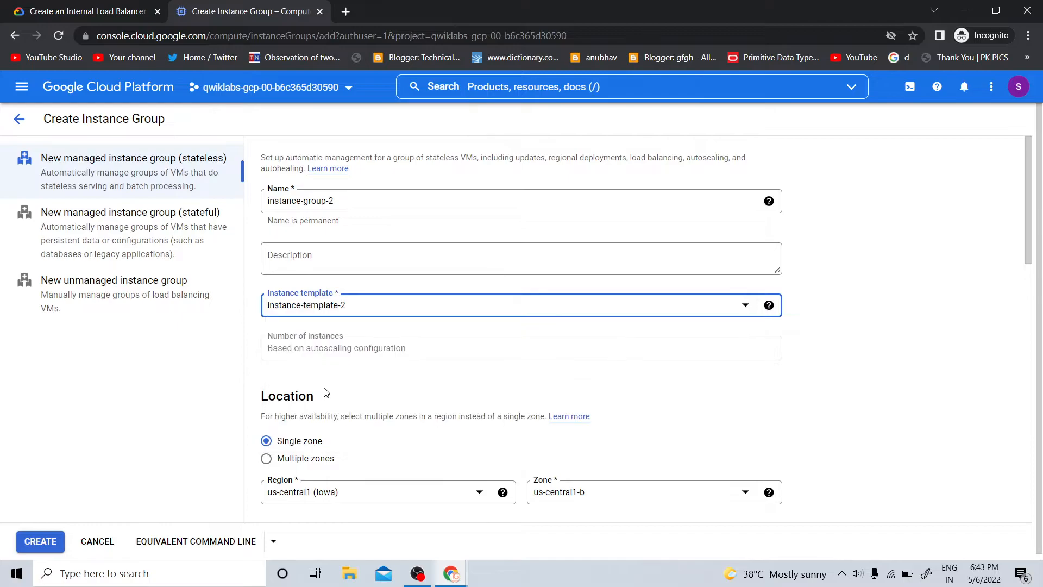
Expand the CPU utilization autoscaling metric for review and try to create instance-group-2
{"action": "left_click", "coordinate": [2, 5]}
{"action": "left_click", "coordinate": [234, 10]}
{"action": "scroll", "coordinate": [344, 375], "scroll_direction": "down", "scroll_amount": 4}
{"action": "scroll", "coordinate": [344, 375], "scroll_direction": "down", "scroll_amount": 4}
{"action": "left_click", "coordinate": [336, 290]}
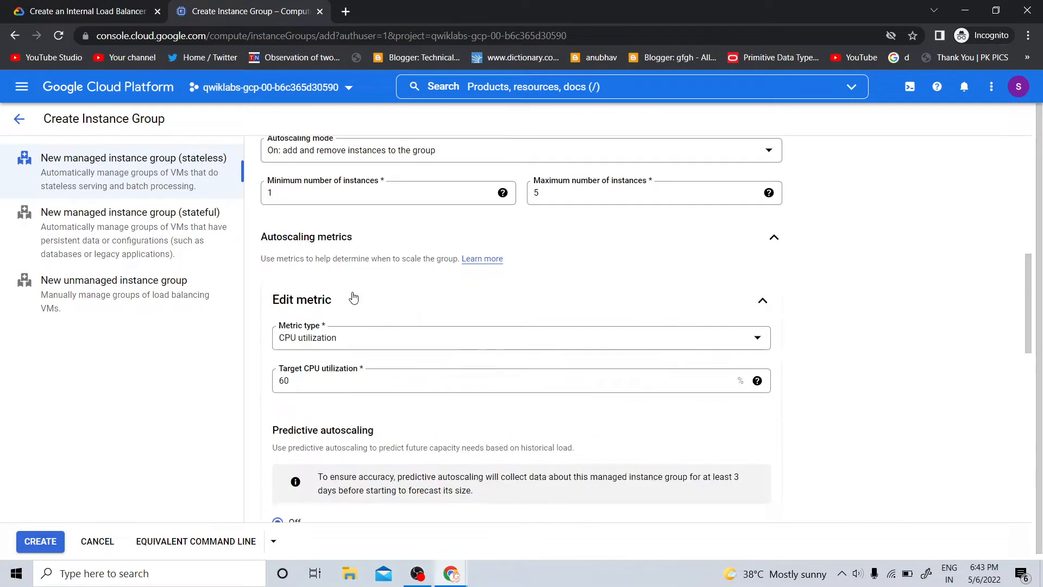
{"action": "scroll", "coordinate": [366, 418], "scroll_direction": "down", "scroll_amount": 6}
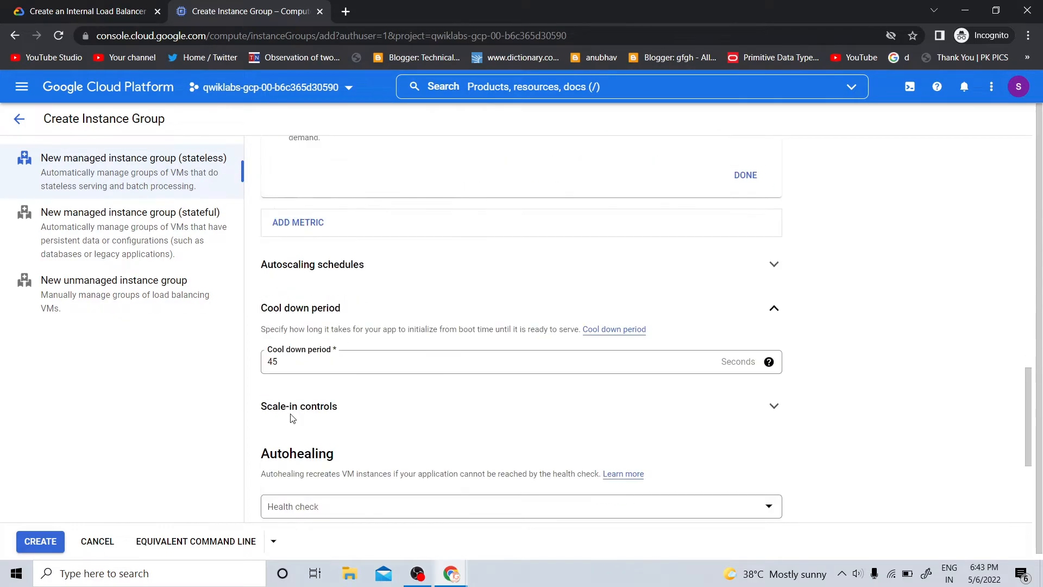
{"action": "left_click", "coordinate": [30, 544]}
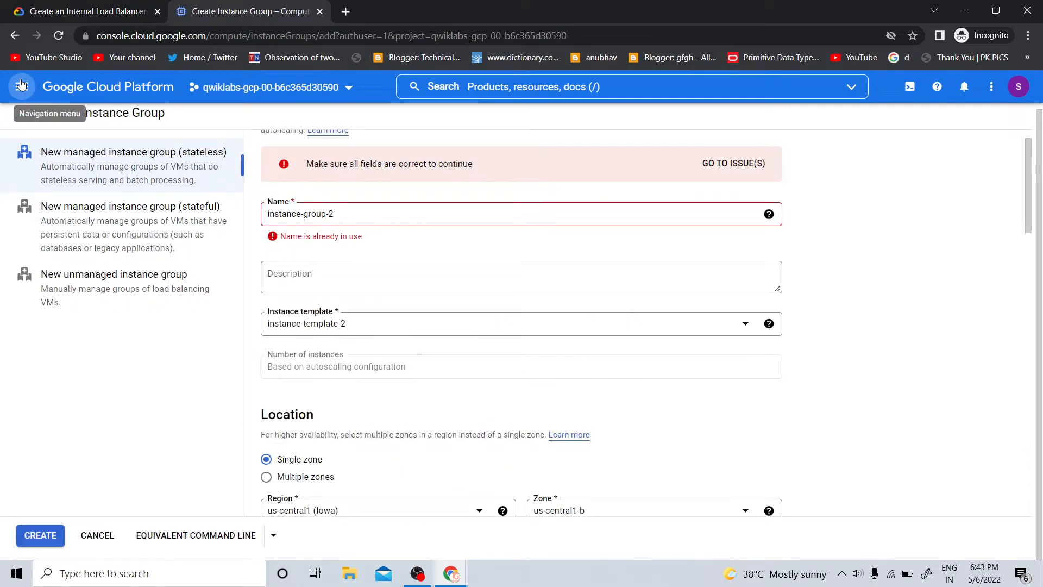
Check the flagged issue with the group's name and return to the instance groups list without creating the group
{"action": "scroll", "coordinate": [404, 254], "scroll_direction": "up", "scroll_amount": 1}
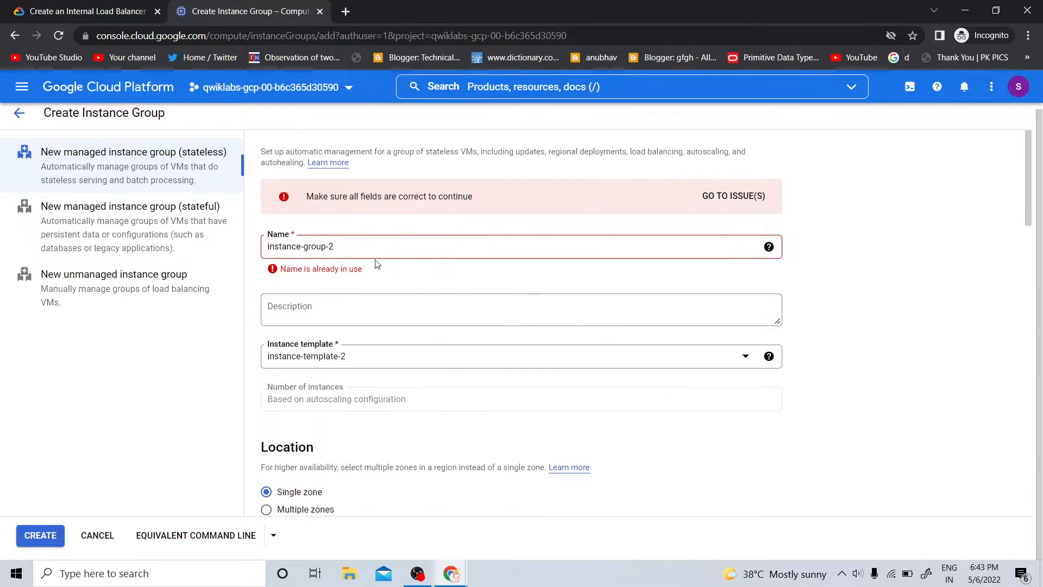
{"action": "left_click", "coordinate": [736, 197]}
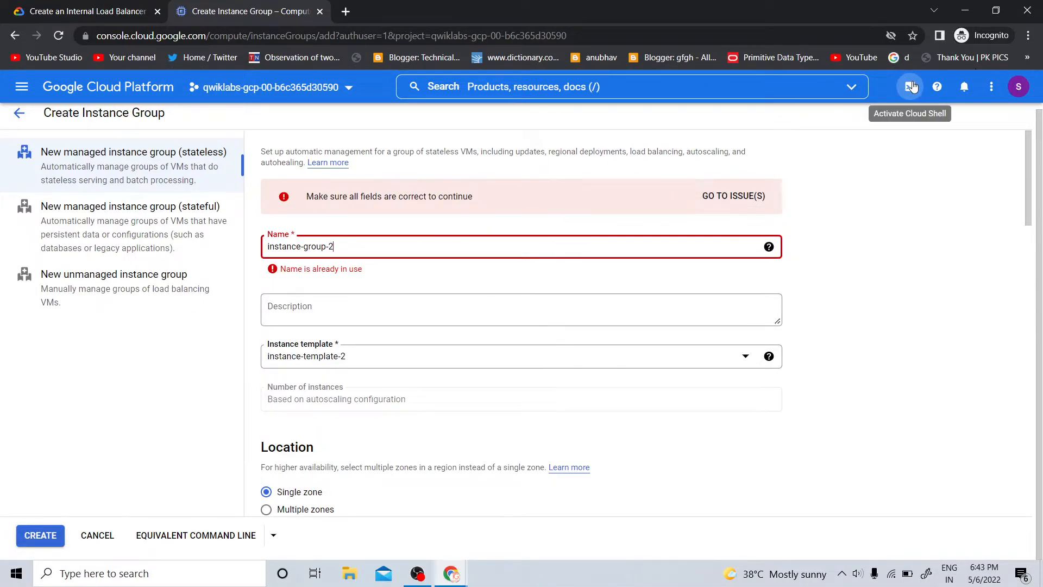
{"action": "left_click", "coordinate": [20, 113]}
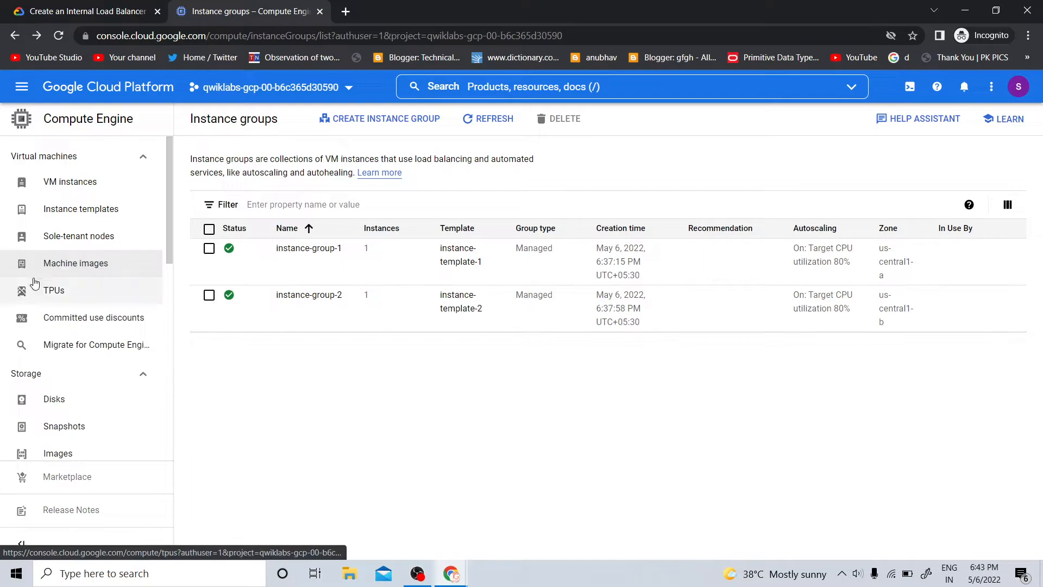
{"action": "scroll", "coordinate": [34, 283], "scroll_direction": "down", "scroll_amount": 4}
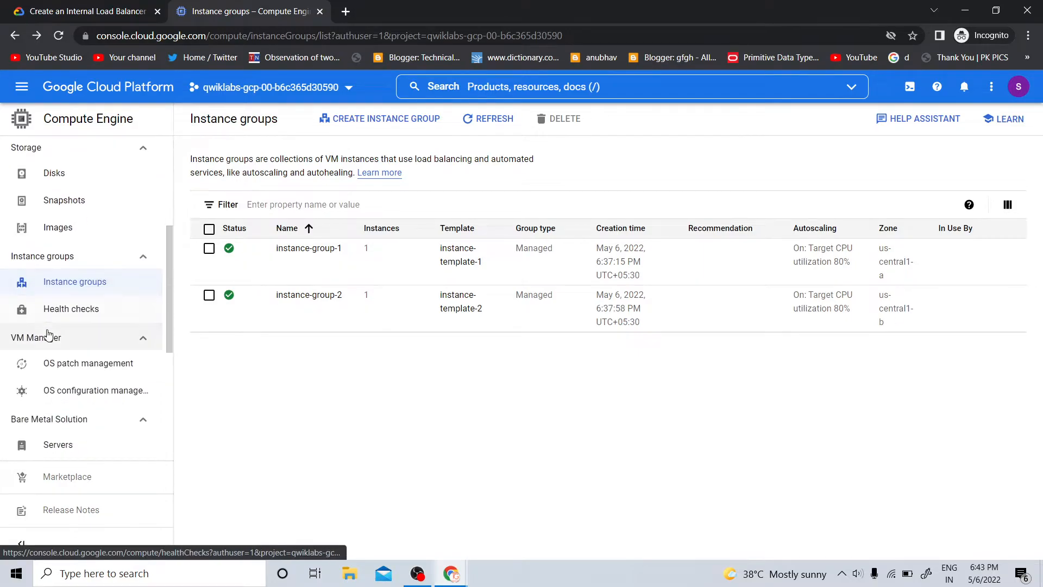
Reopen the lab's Configure the Internal Load Balancer section and review its start configuration instructions
{"action": "left_click", "coordinate": [48, 5]}
{"action": "left_click", "coordinate": [913, 312]}
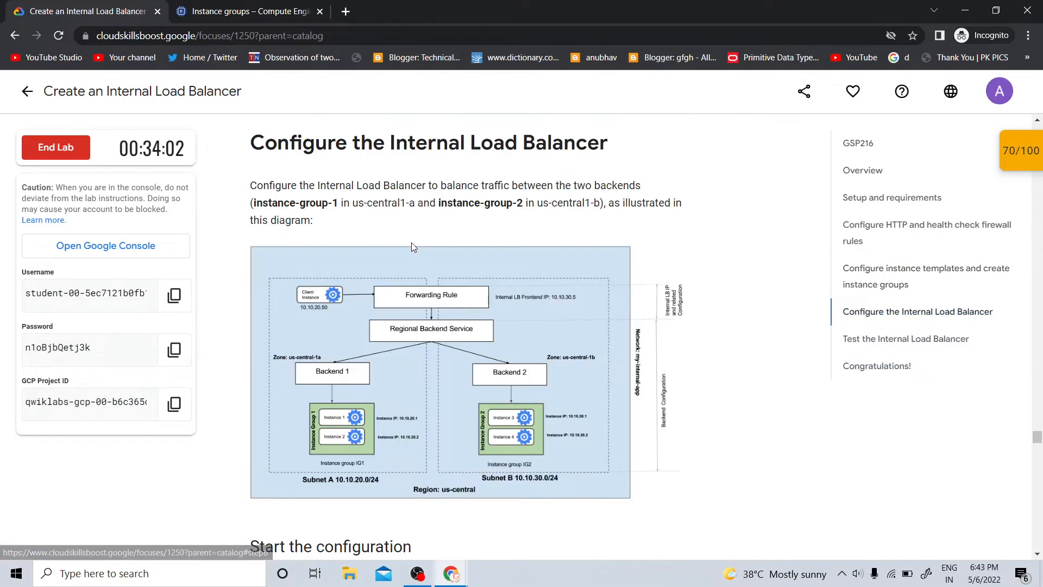
{"action": "scroll", "coordinate": [375, 272], "scroll_direction": "down", "scroll_amount": 15}
{"action": "scroll", "coordinate": [409, 391], "scroll_direction": "up", "scroll_amount": 8}
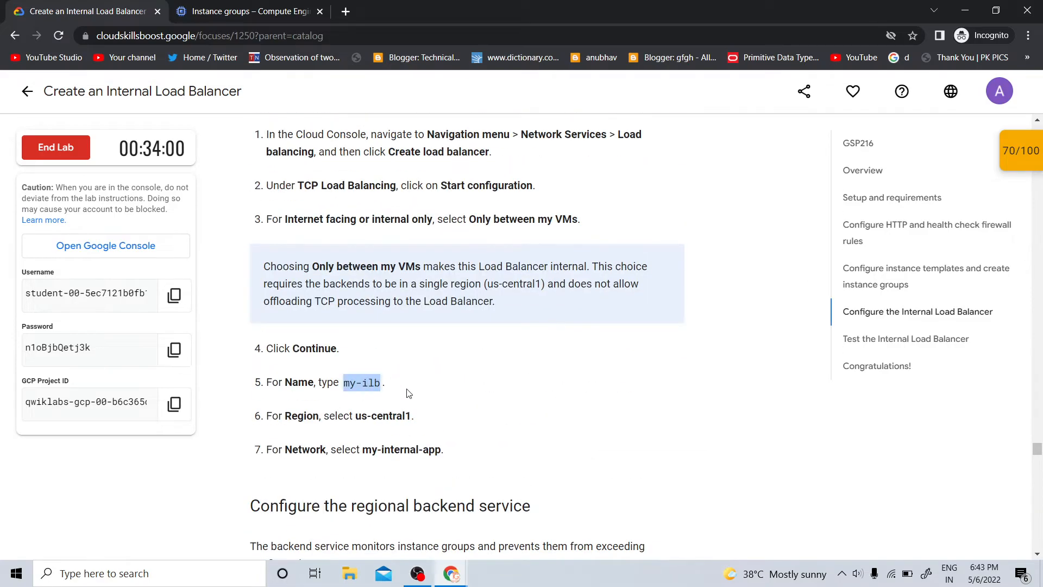
Copy the my-ilb name from the lab and start a TCP load balancer configuration for traffic only between my VMs
{"action": "right_click", "coordinate": [361, 381]}
{"action": "left_click", "coordinate": [380, 391]}
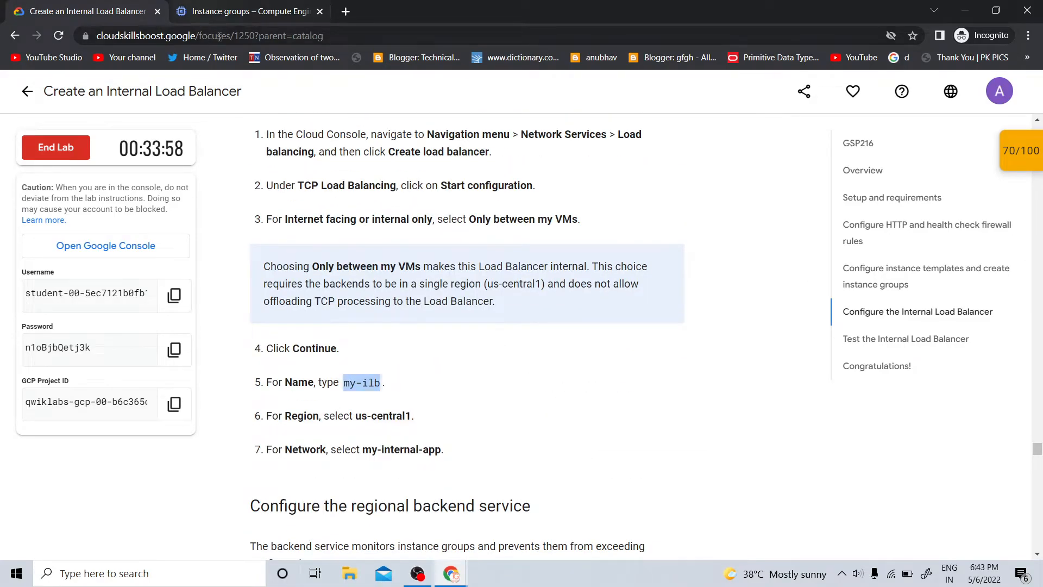
{"action": "left_click", "coordinate": [240, 11]}
{"action": "scroll", "coordinate": [92, 407], "scroll_direction": "down", "scroll_amount": 12}
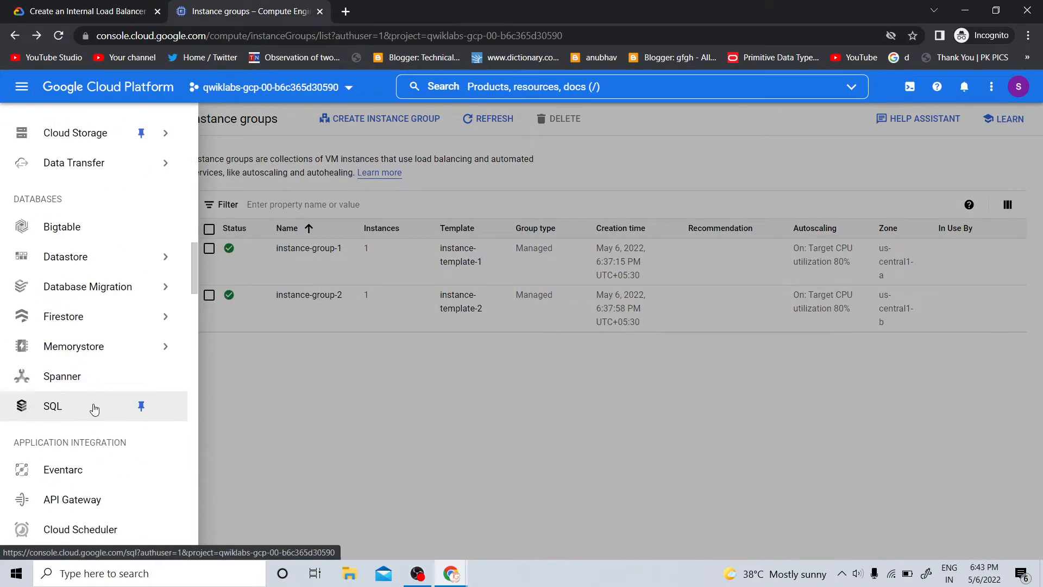
{"action": "scroll", "coordinate": [90, 410], "scroll_direction": "down", "scroll_amount": 4}
{"action": "mouse_move", "coordinate": [106, 325]}
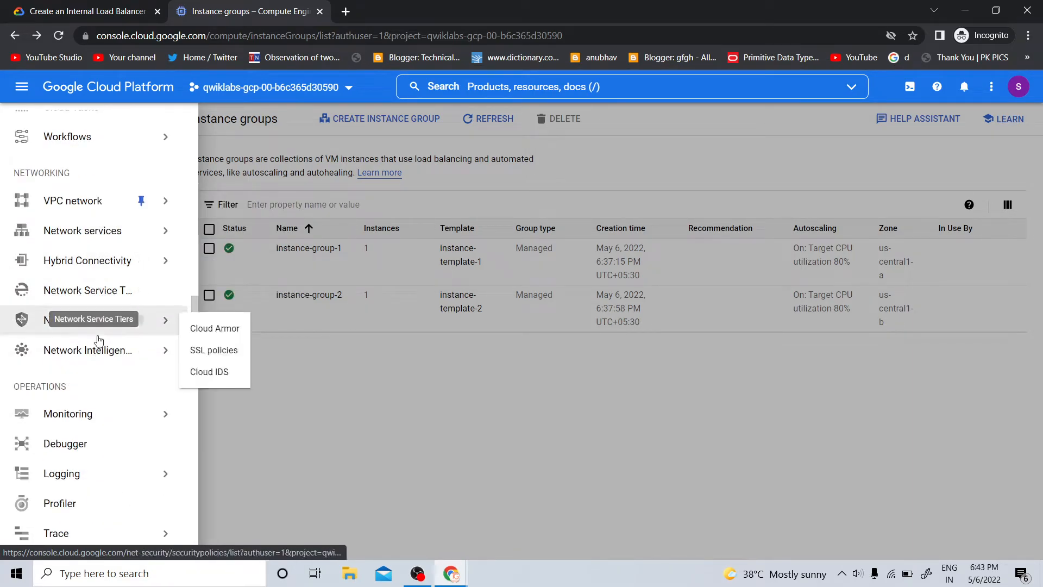
{"action": "mouse_move", "coordinate": [81, 233]}
{"action": "left_click", "coordinate": [246, 235]}
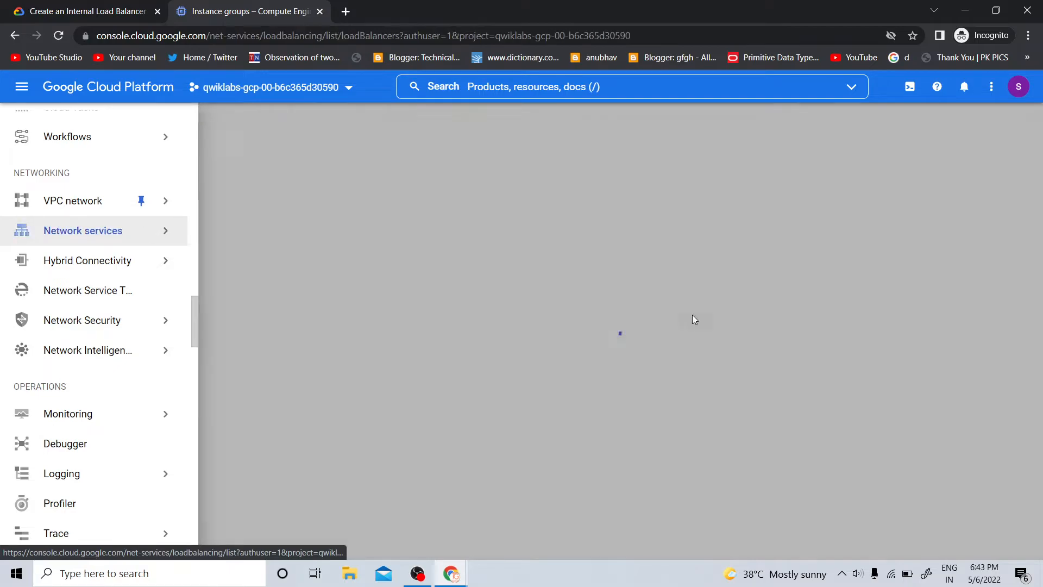
{"action": "left_click", "coordinate": [498, 456]}
{"action": "left_click", "coordinate": [701, 351]}
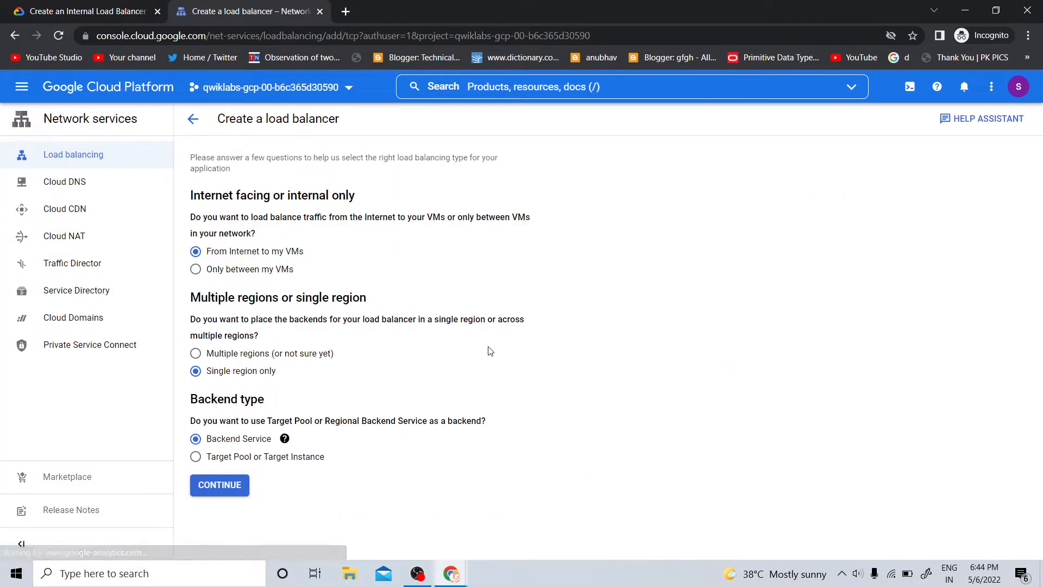
{"action": "left_click", "coordinate": [245, 270]}
{"action": "left_click", "coordinate": [231, 402]}
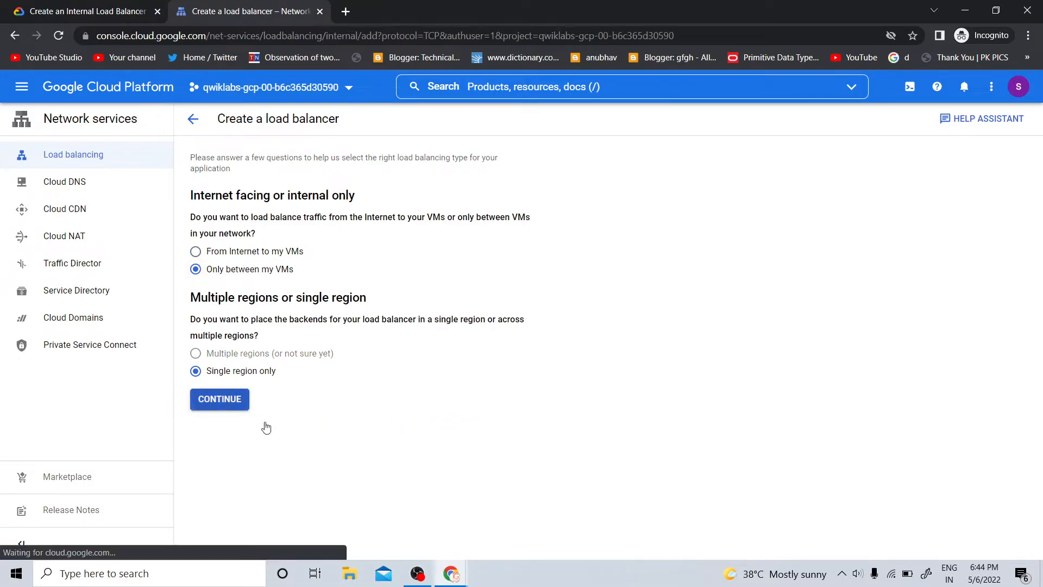
Name the internal load balancer my-ilb and set its region to us-central1 (Iowa) and its network to my-internal-app
{"action": "left_click", "coordinate": [313, 165]}
{"action": "type", "text": "my-ilb"}
{"action": "left_click", "coordinate": [256, 230]}
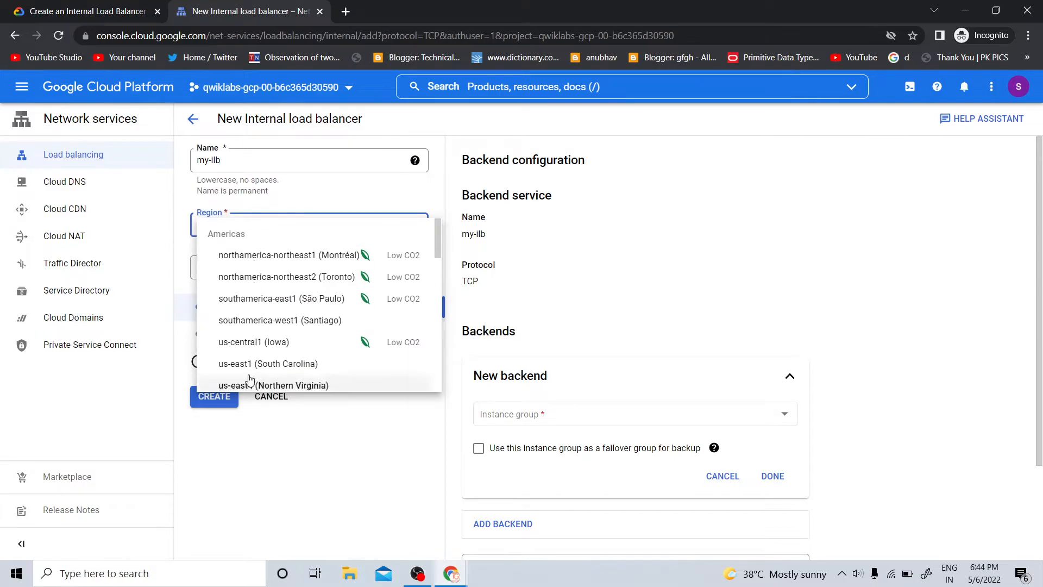
{"action": "left_click", "coordinate": [247, 341]}
{"action": "left_click", "coordinate": [230, 269]}
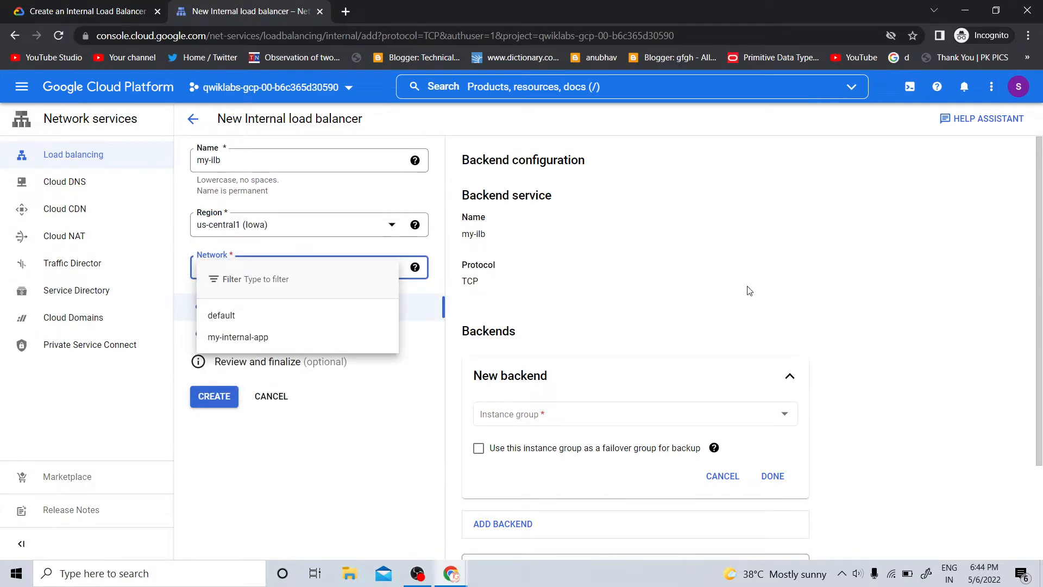
{"action": "left_click", "coordinate": [248, 338]}
Add instance-group-1 (us-central1-a) and instance-group-2 (us-central1-b) as backends of the load balancer
{"action": "left_click", "coordinate": [522, 411]}
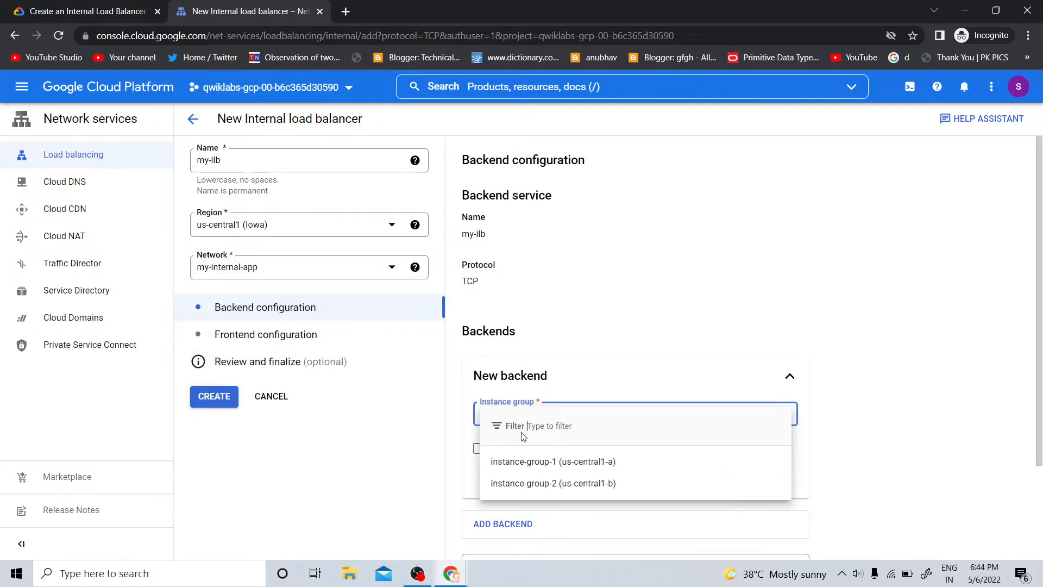
{"action": "left_click", "coordinate": [525, 462]}
{"action": "left_click", "coordinate": [772, 476]}
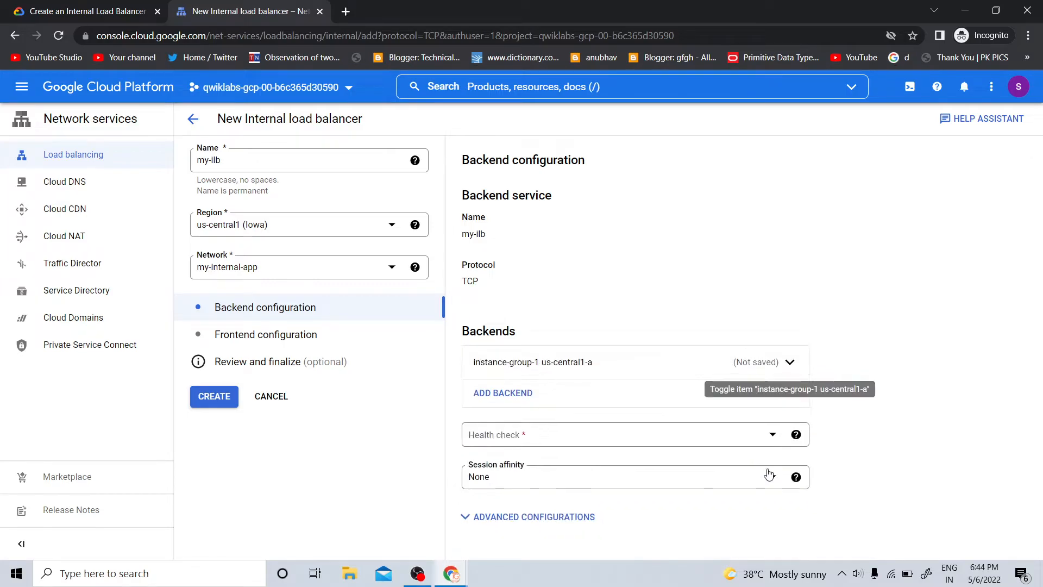
{"action": "left_click", "coordinate": [598, 428]}
{"action": "left_click", "coordinate": [503, 387]}
{"action": "left_click", "coordinate": [503, 387]}
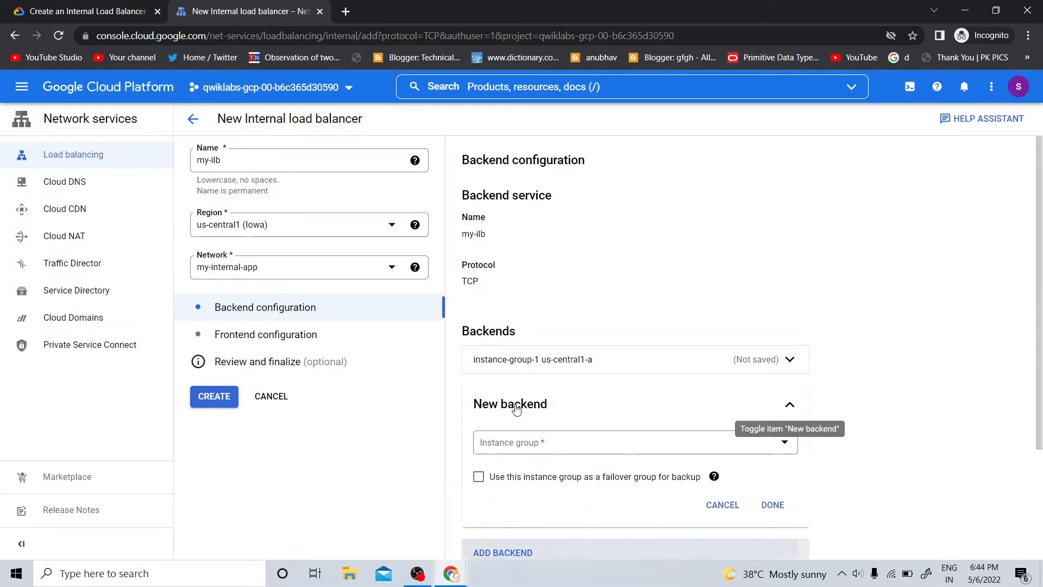
{"action": "left_click", "coordinate": [522, 443]}
{"action": "left_click", "coordinate": [546, 512]}
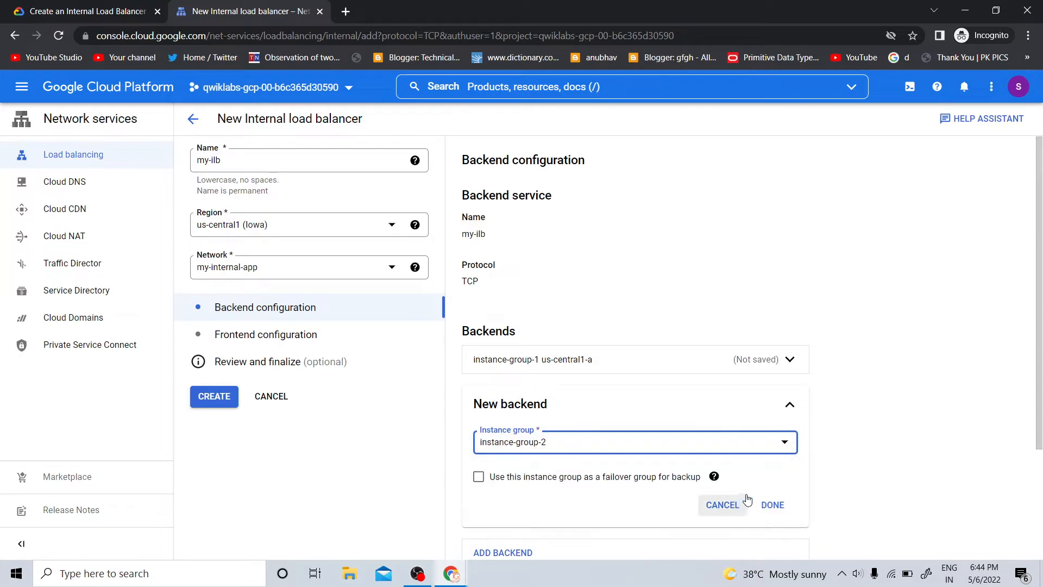
{"action": "left_click", "coordinate": [770, 503]}
Check the lab's backend instructions and start creating a new health check for the backend service
{"action": "key", "text": "ctrl+Tab"}
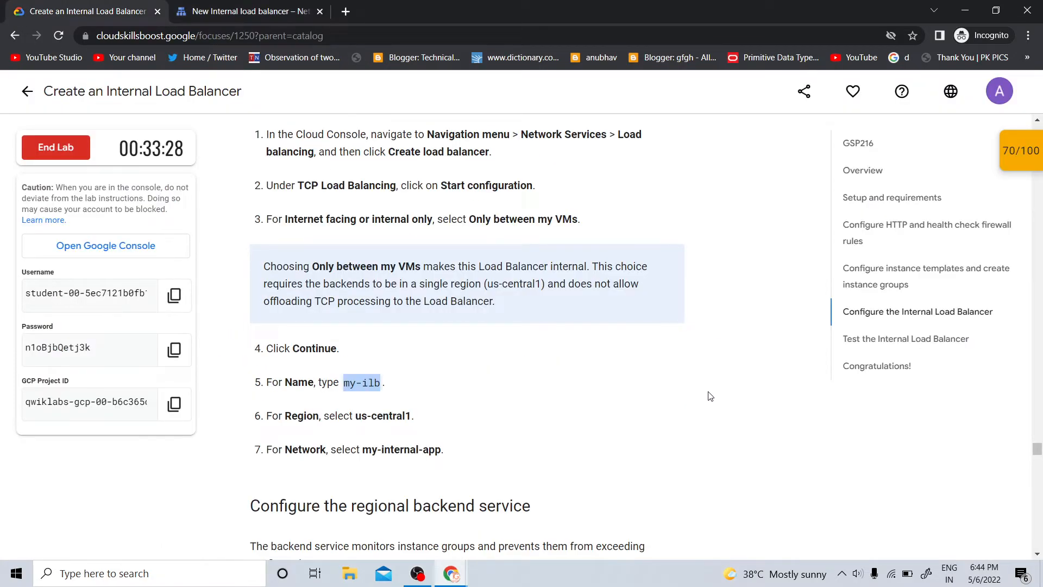
{"action": "scroll", "coordinate": [784, 390], "scroll_direction": "down", "scroll_amount": 4}
{"action": "scroll", "coordinate": [780, 415], "scroll_direction": "down", "scroll_amount": 4}
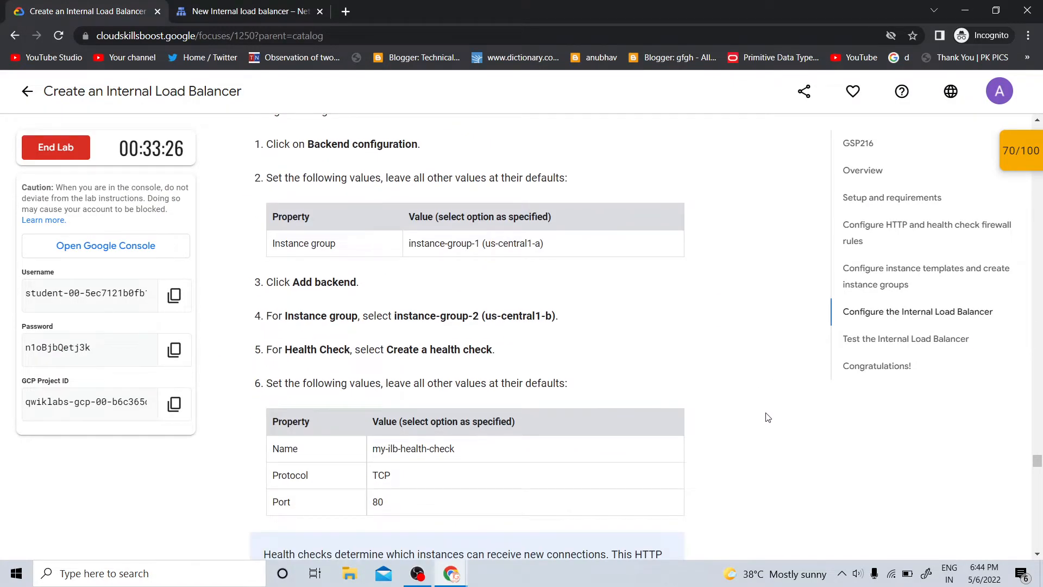
{"action": "key", "text": "ctrl+Tab"}
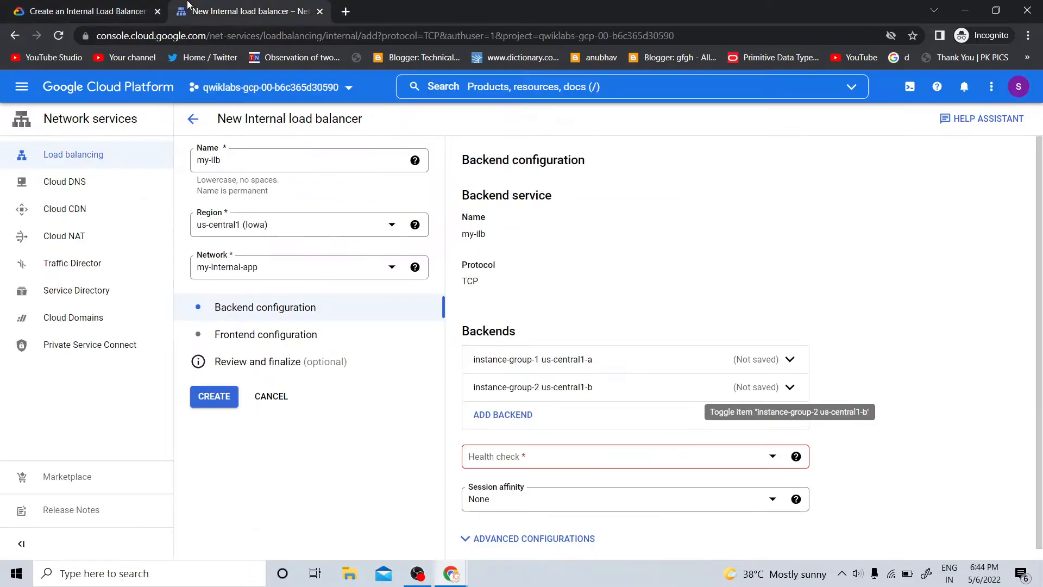
{"action": "left_click", "coordinate": [520, 461]}
{"action": "left_click", "coordinate": [511, 525]}
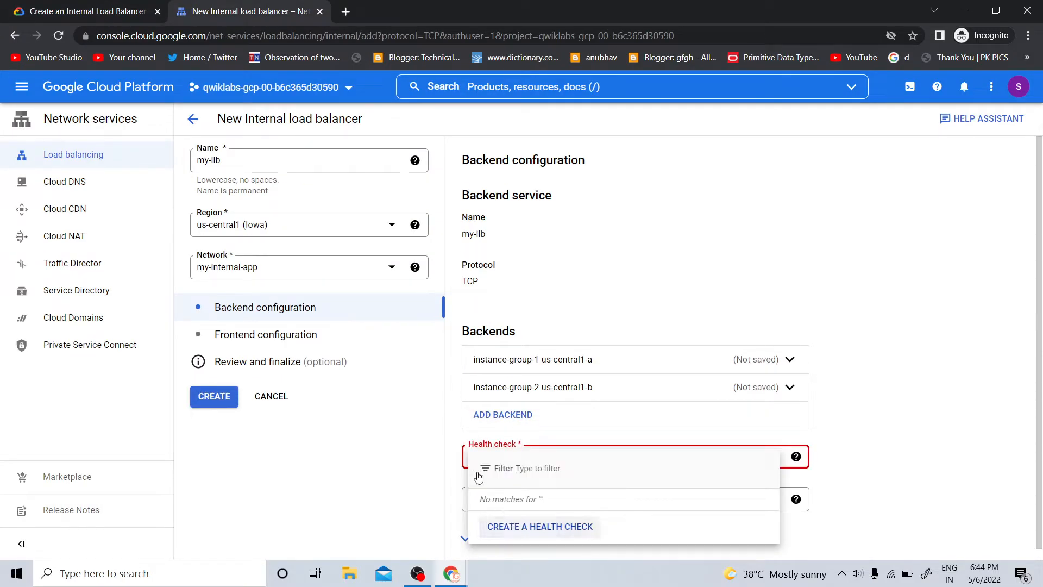
Copy the health check name from the lab and name the new health check my-ilb-health-check
{"action": "key", "text": "ctrl+Tab"}
{"action": "triple_click", "coordinate": [418, 450]}
{"action": "right_click", "coordinate": [430, 451]}
{"action": "left_click", "coordinate": [442, 459]}
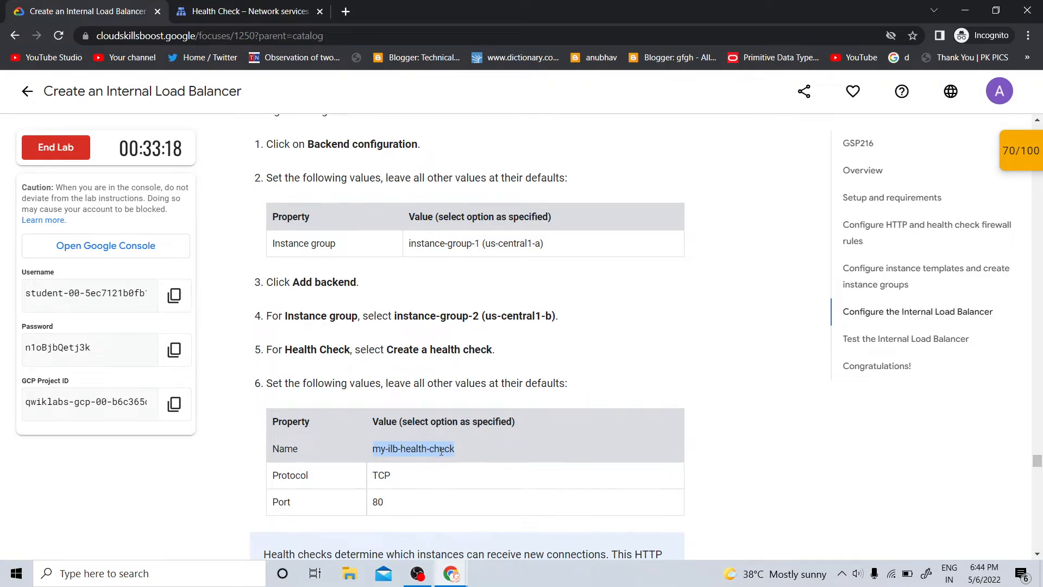
{"action": "left_click", "coordinate": [280, 4]}
{"action": "left_click", "coordinate": [454, 142]}
{"action": "key", "text": "ctrl+v"}
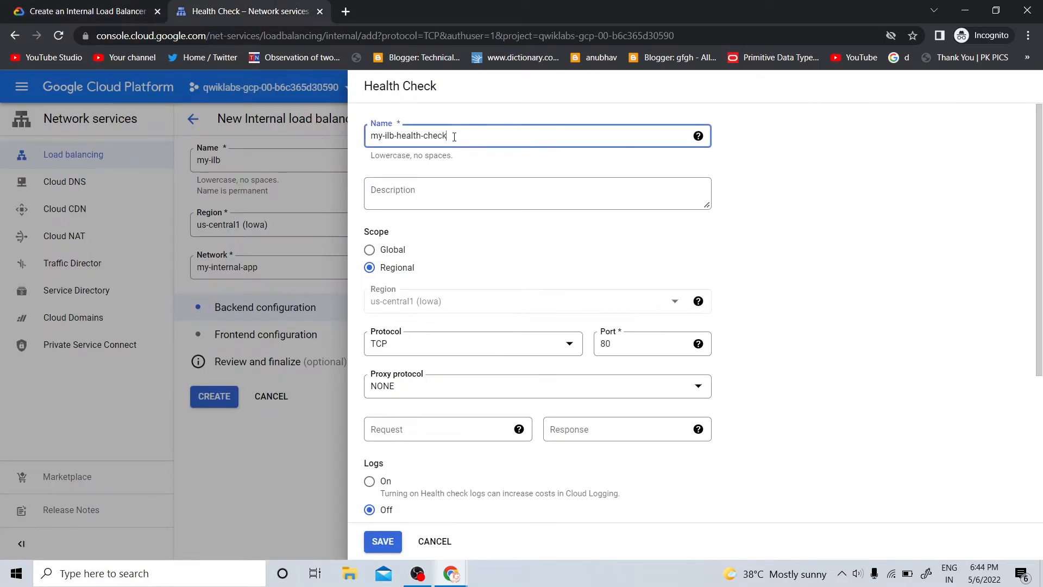
Compare the health check's protocol, port and health criteria with the lab instructions and save the health check
{"action": "left_click", "coordinate": [32, 12]}
{"action": "left_click", "coordinate": [216, 3]}
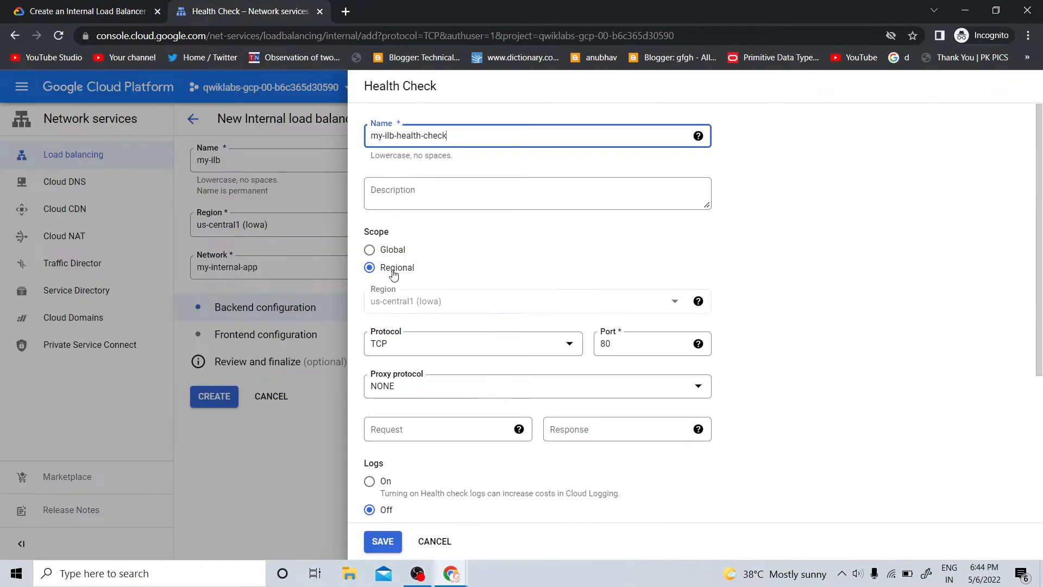
{"action": "left_click", "coordinate": [6, 3]}
{"action": "scroll", "coordinate": [626, 343], "scroll_direction": "down", "scroll_amount": 4}
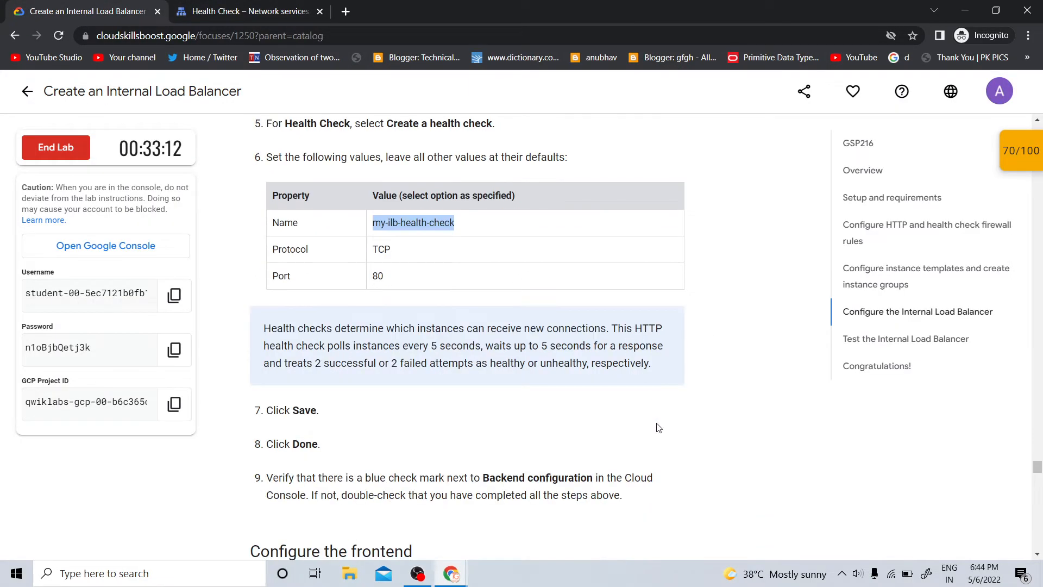
{"action": "left_click", "coordinate": [211, 7]}
{"action": "scroll", "coordinate": [419, 526], "scroll_direction": "down", "scroll_amount": 4}
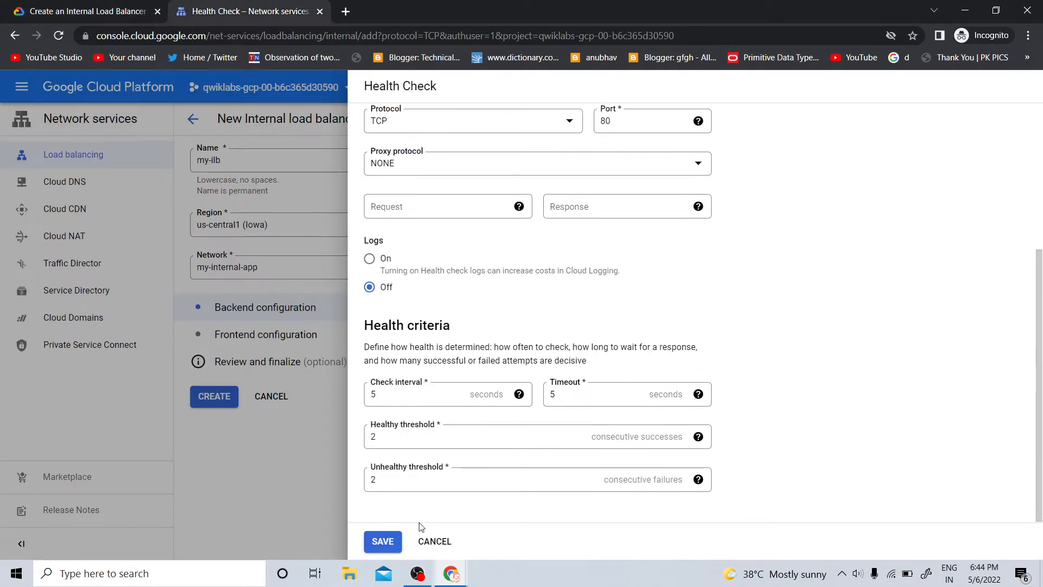
{"action": "left_click", "coordinate": [384, 540]}
{"action": "scroll", "coordinate": [545, 462], "scroll_direction": "down", "scroll_amount": 2}
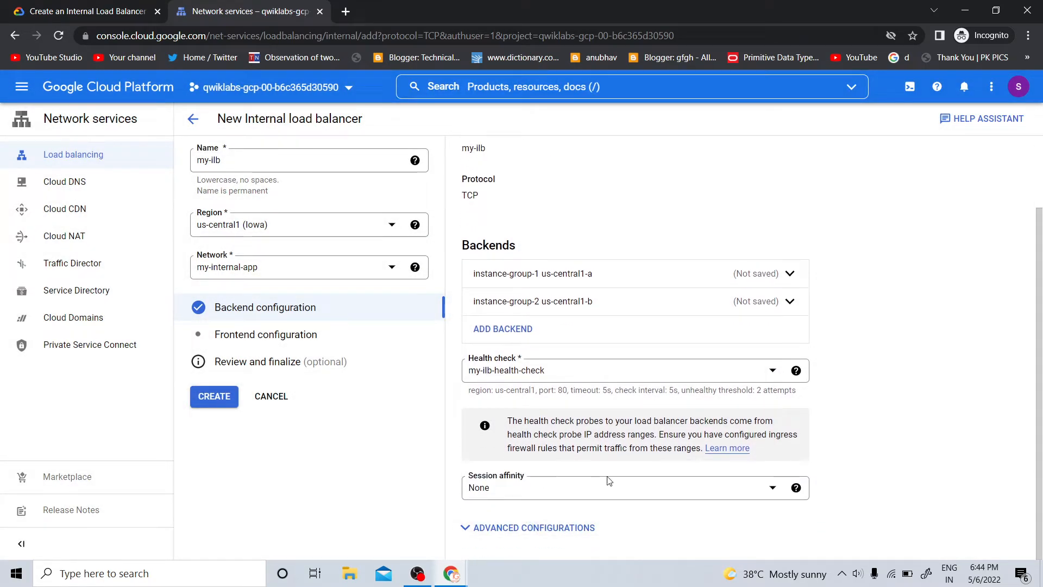
{"action": "scroll", "coordinate": [717, 475], "scroll_direction": "up", "scroll_amount": 2}
Open the load balancer's frontend configuration and set its subnetwork to subnet-b as the lab specifies
{"action": "left_click", "coordinate": [1, 1]}
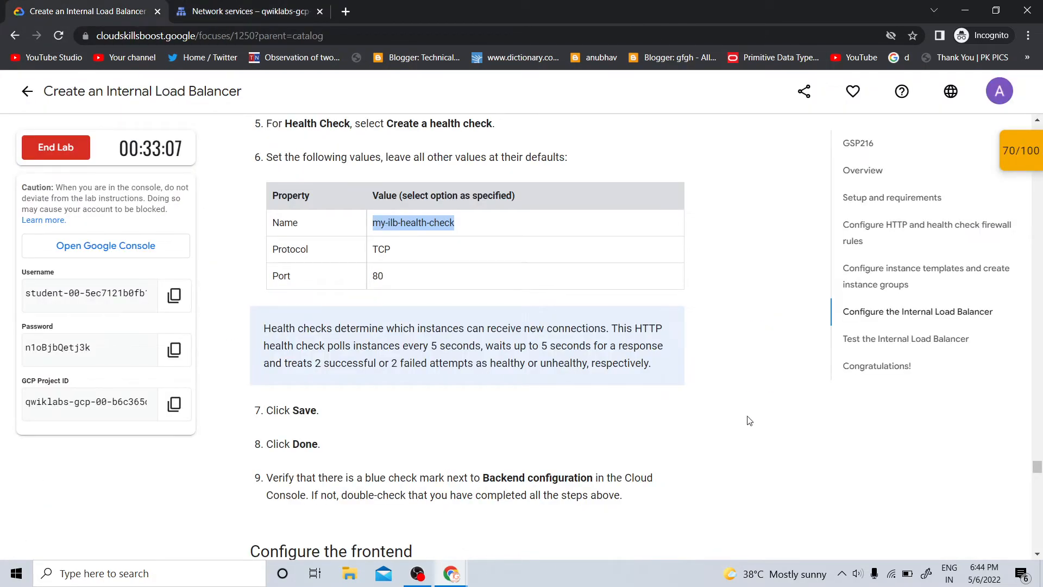
{"action": "scroll", "coordinate": [731, 417], "scroll_direction": "down", "scroll_amount": 4}
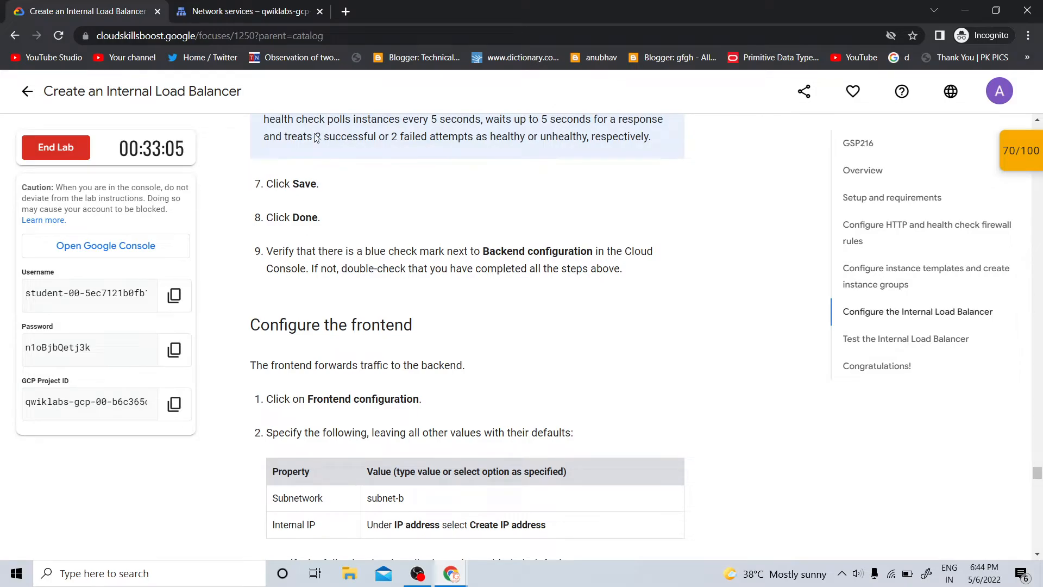
{"action": "left_click", "coordinate": [217, 6]}
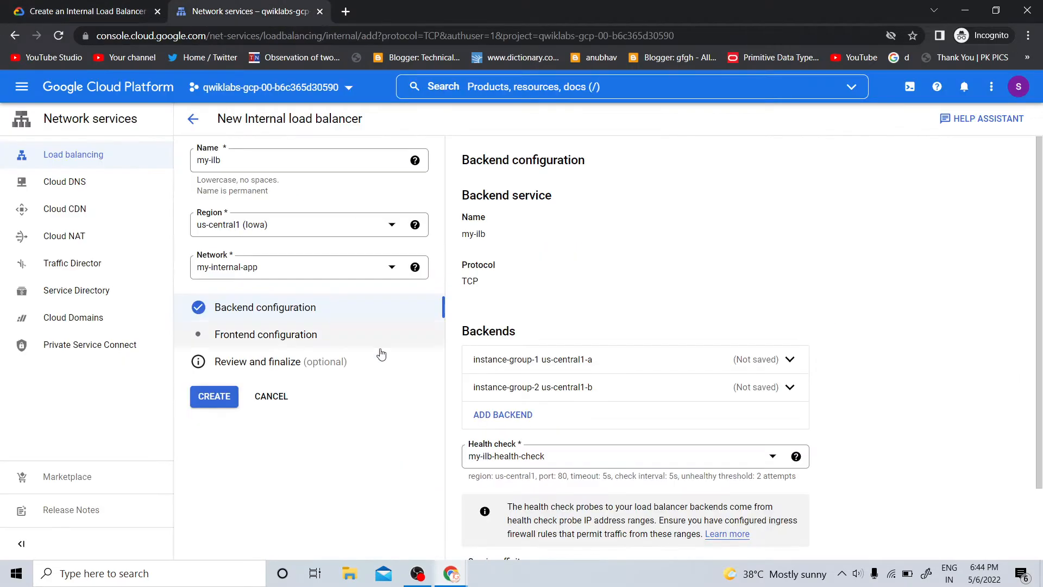
{"action": "left_click", "coordinate": [268, 335]}
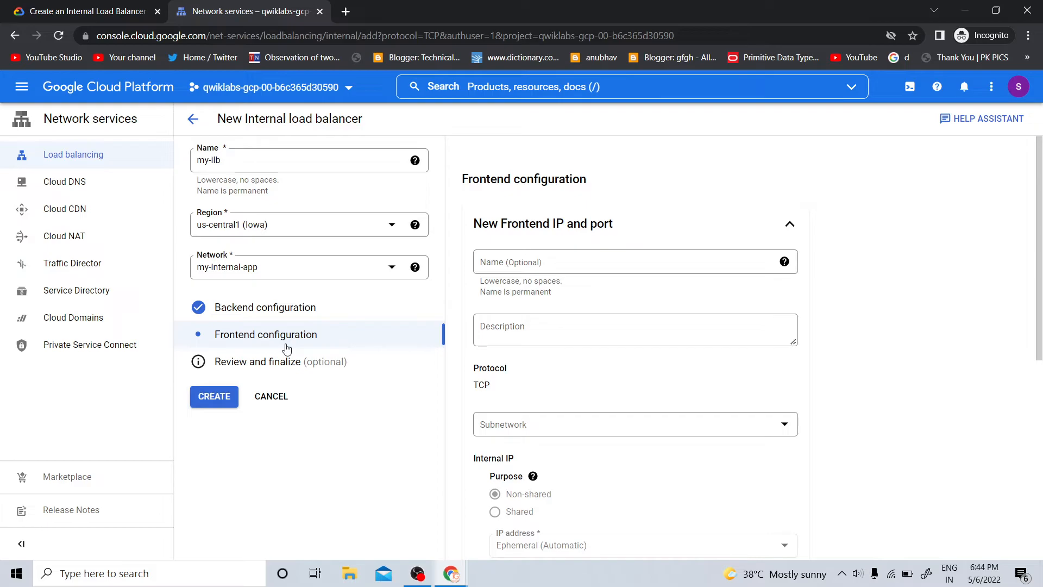
{"action": "left_click", "coordinate": [3, 7]}
{"action": "scroll", "coordinate": [445, 285], "scroll_direction": "down", "scroll_amount": 5}
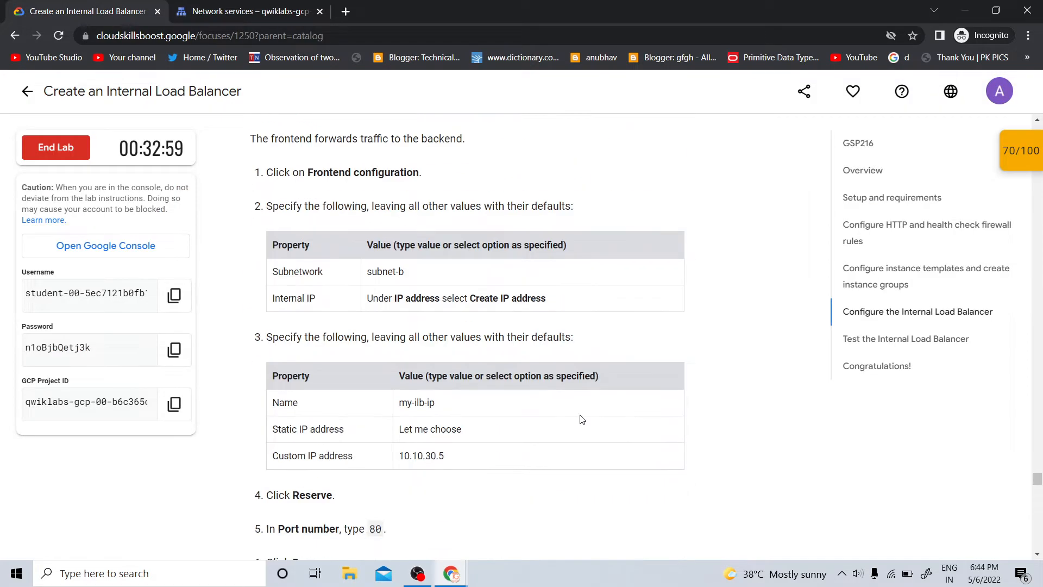
{"action": "left_click", "coordinate": [250, 10]}
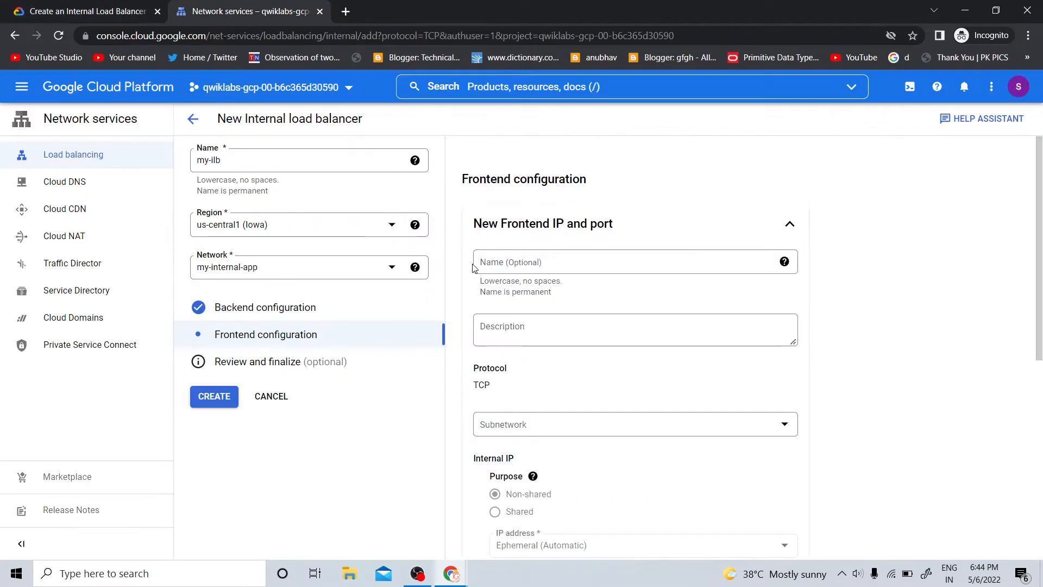
{"action": "left_click", "coordinate": [501, 426]}
{"action": "left_click", "coordinate": [508, 506]}
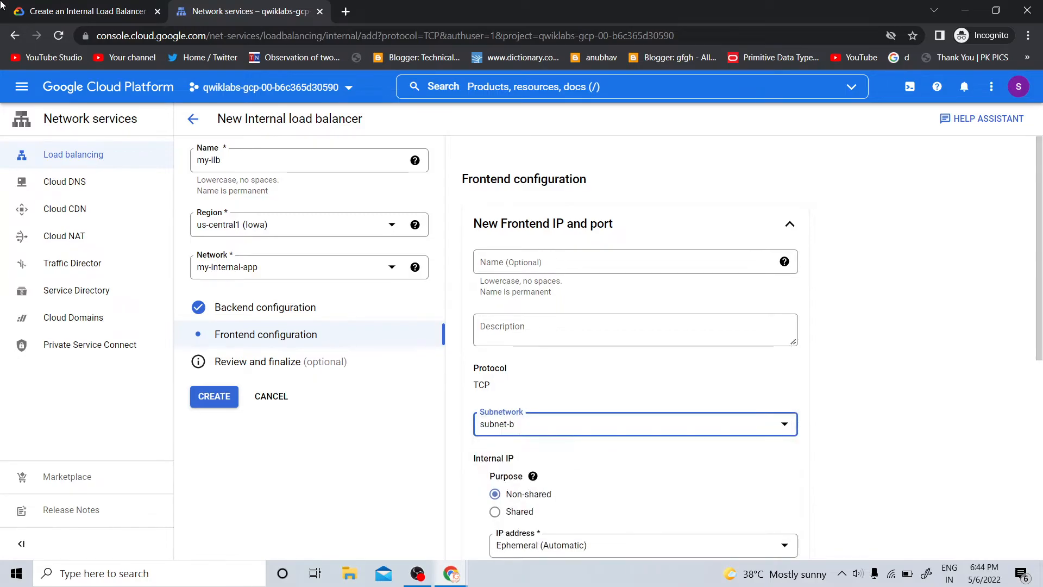
Compare the frontend's IP address options with the lab's internal IP instructions and look over the remaining frontend settings
{"action": "left_click", "coordinate": [60, 11]}
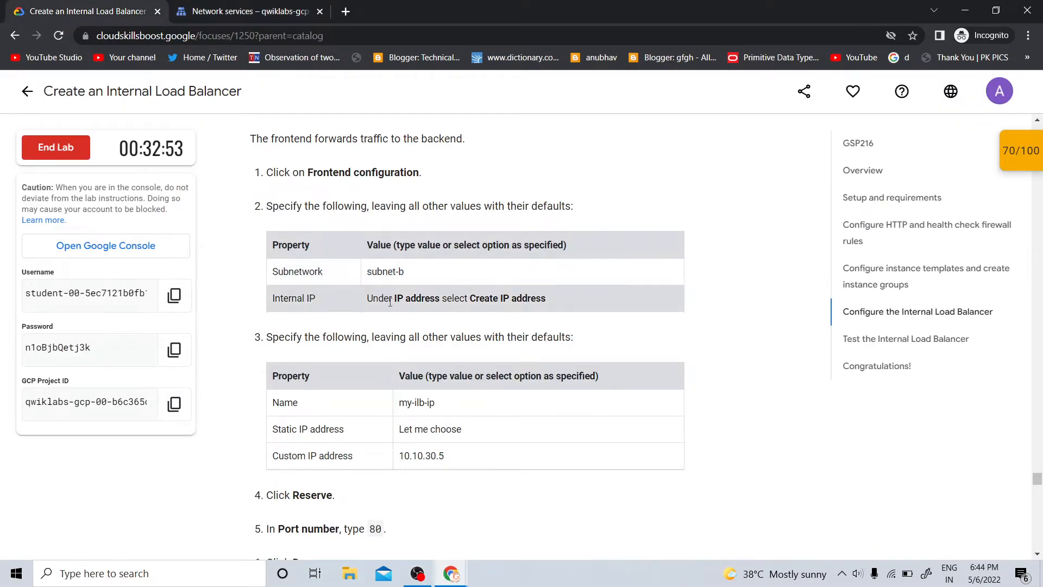
{"action": "left_click", "coordinate": [250, 11]}
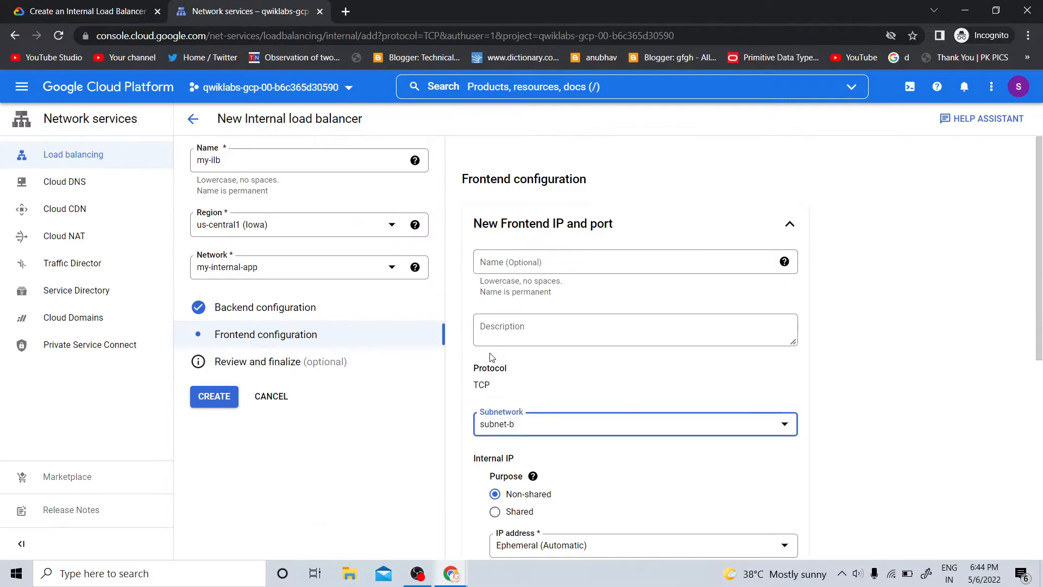
{"action": "scroll", "coordinate": [533, 299], "scroll_direction": "down", "scroll_amount": 4}
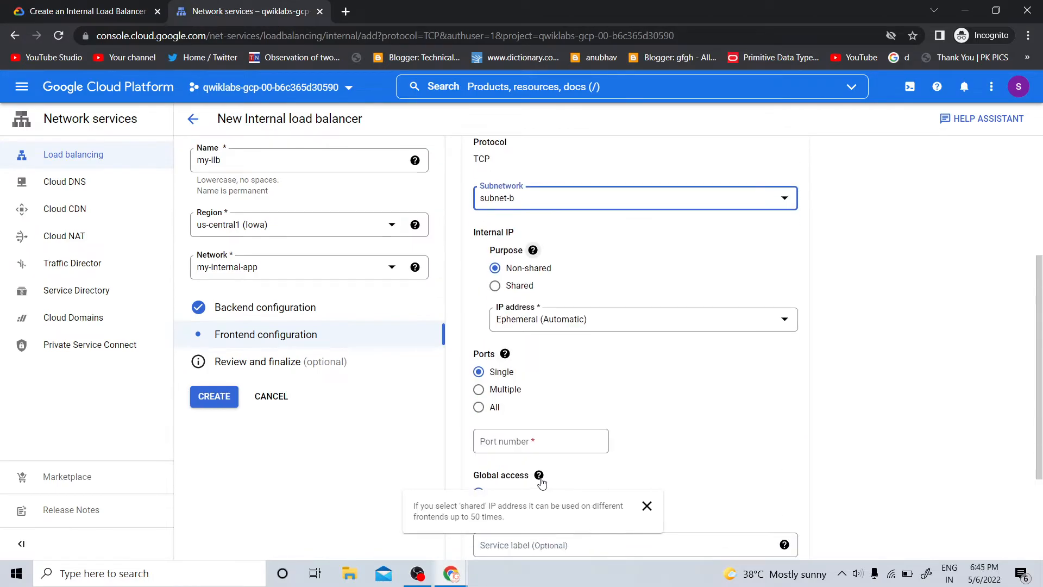
{"action": "left_click", "coordinate": [516, 326]}
{"action": "left_click", "coordinate": [1, 5]}
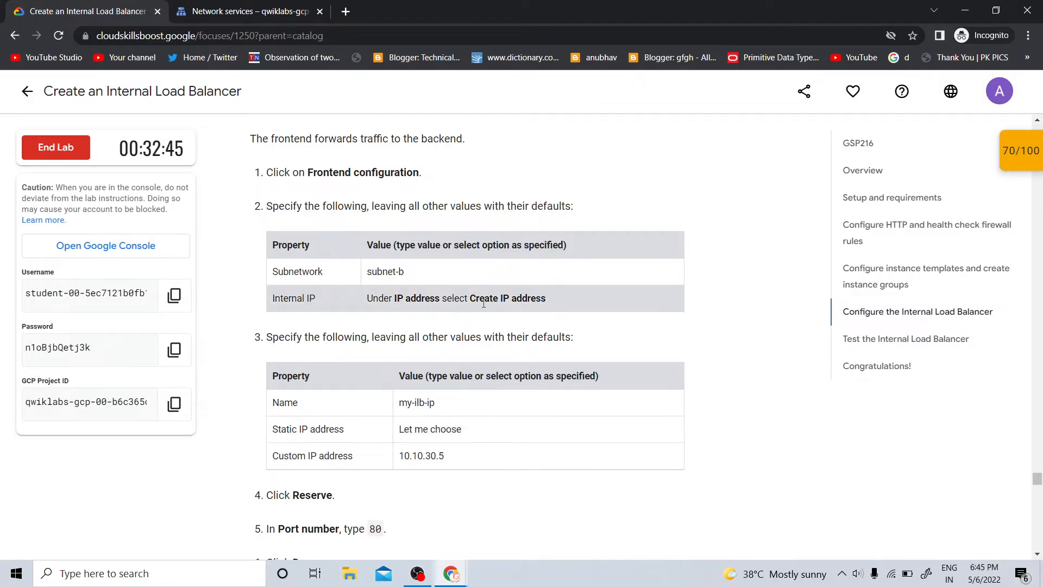
{"action": "key", "text": "ctrl+Tab"}
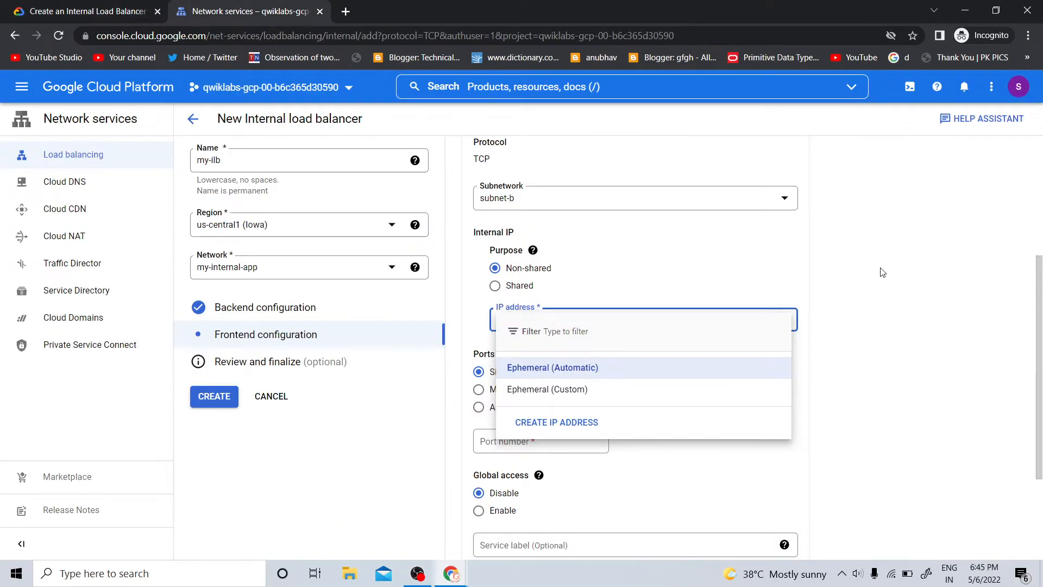
{"action": "left_click", "coordinate": [903, 283]}
{"action": "scroll", "coordinate": [522, 437], "scroll_direction": "down", "scroll_amount": 3}
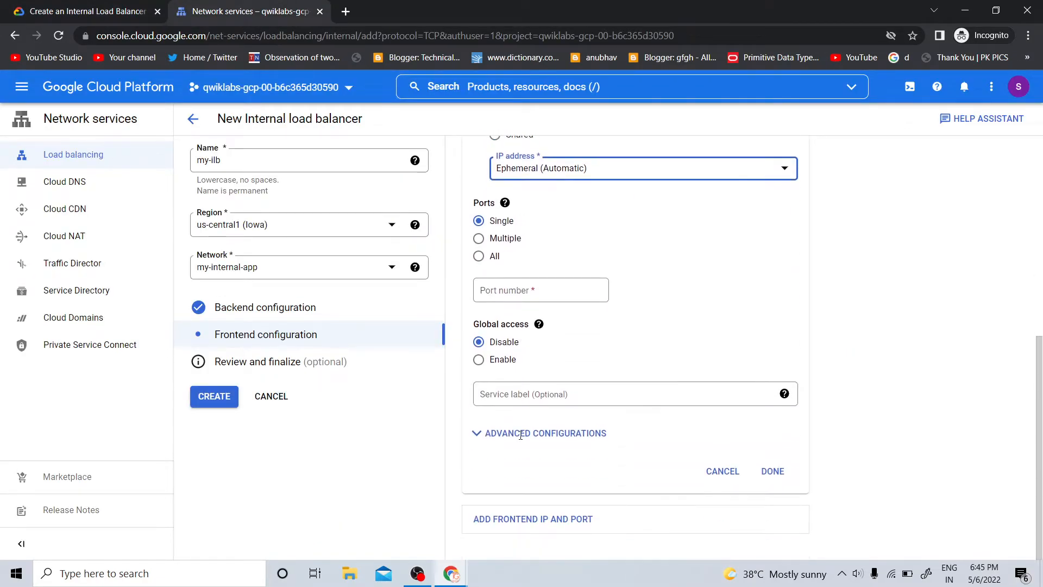
Recheck the frontend's Internal IP purpose and address settings against the lab's Create IP address instruction
{"action": "scroll", "coordinate": [520, 439], "scroll_direction": "up", "scroll_amount": 7}
{"action": "scroll", "coordinate": [543, 249], "scroll_direction": "down", "scroll_amount": 4}
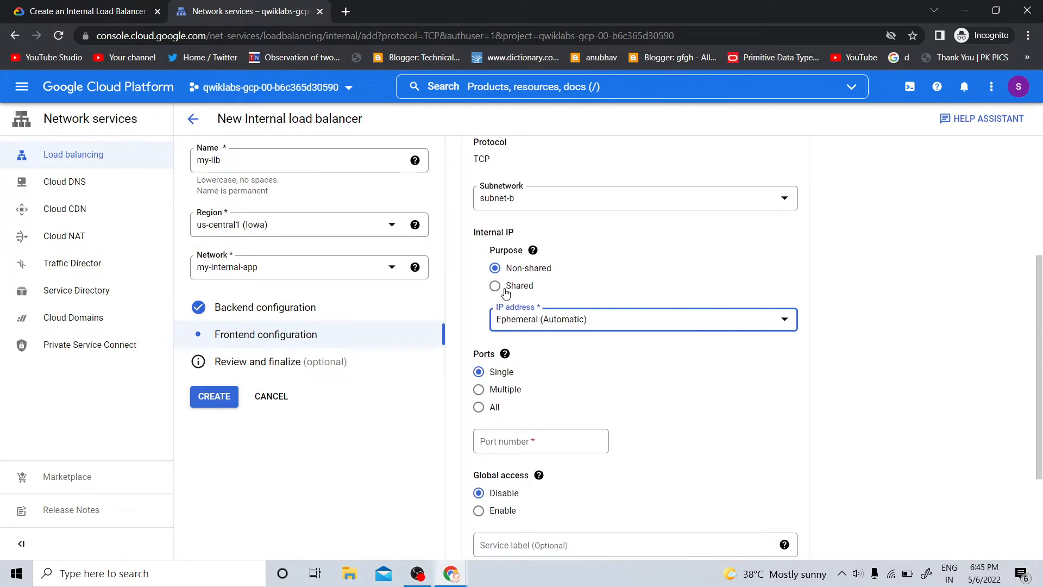
{"action": "left_click", "coordinate": [2, 3]}
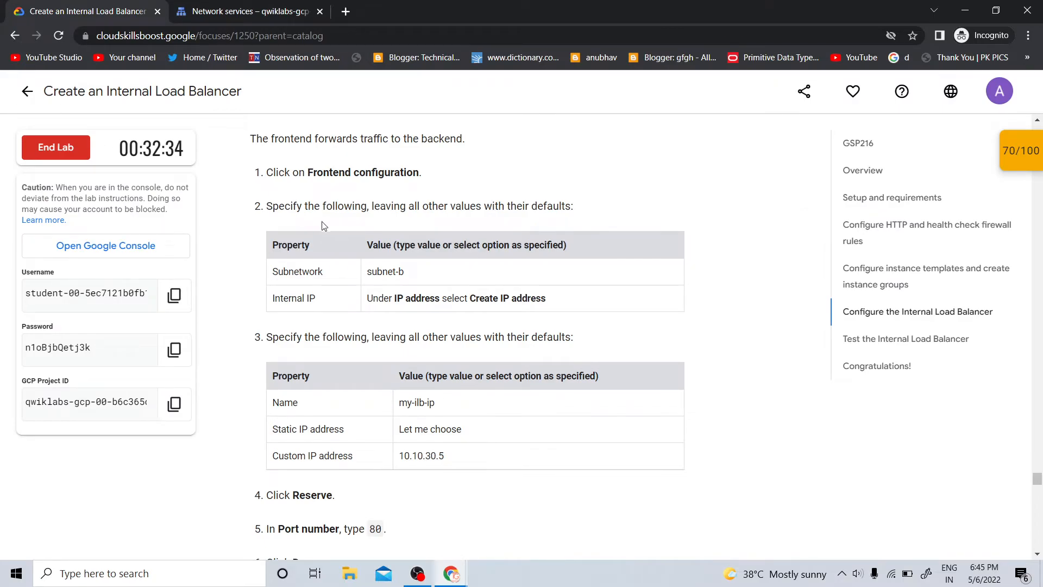
{"action": "key", "text": "ctrl+Tab"}
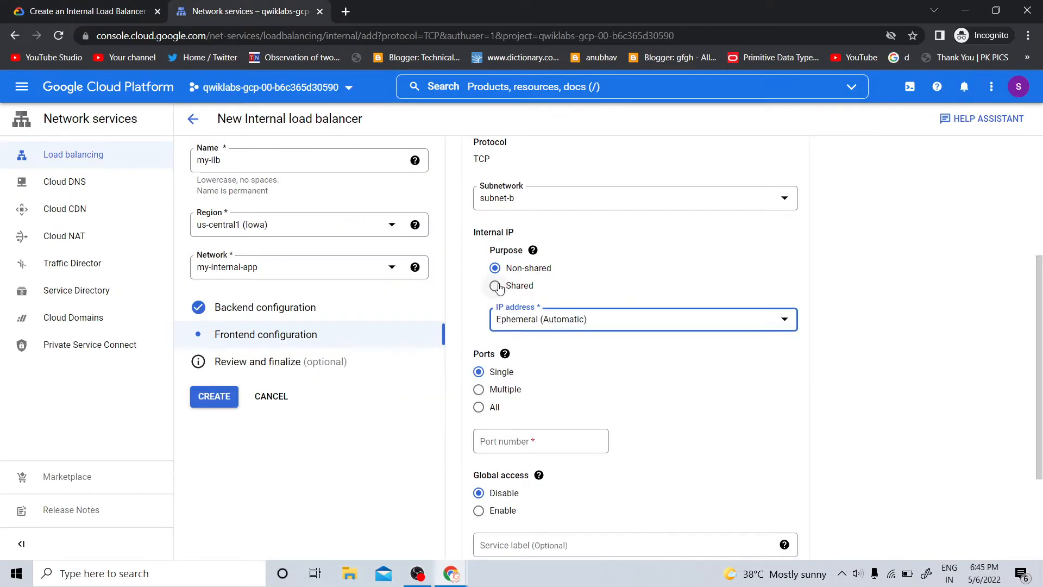
{"action": "key", "text": "ctrl+Tab"}
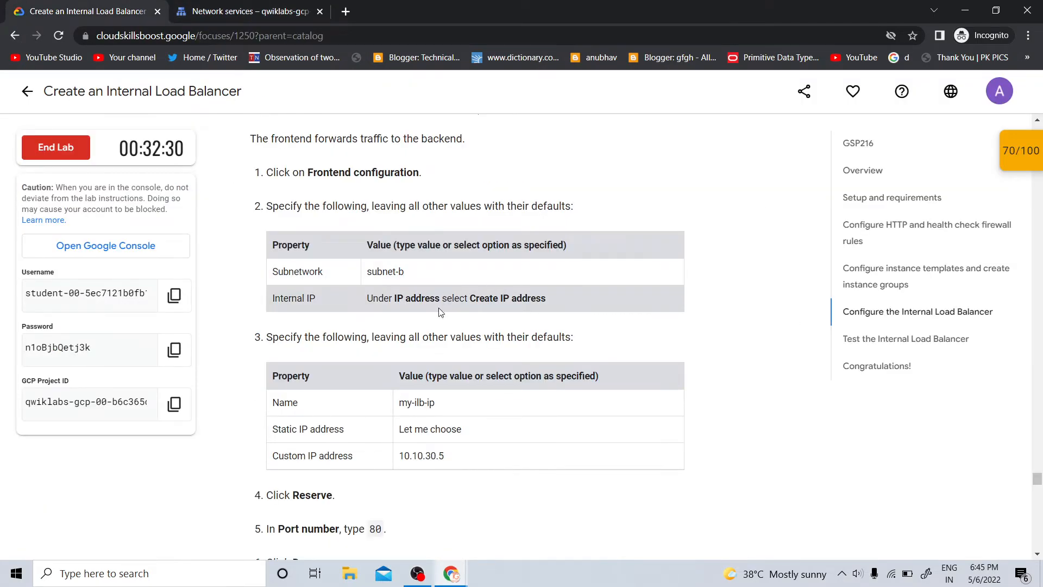
{"action": "left_click", "coordinate": [219, 7]}
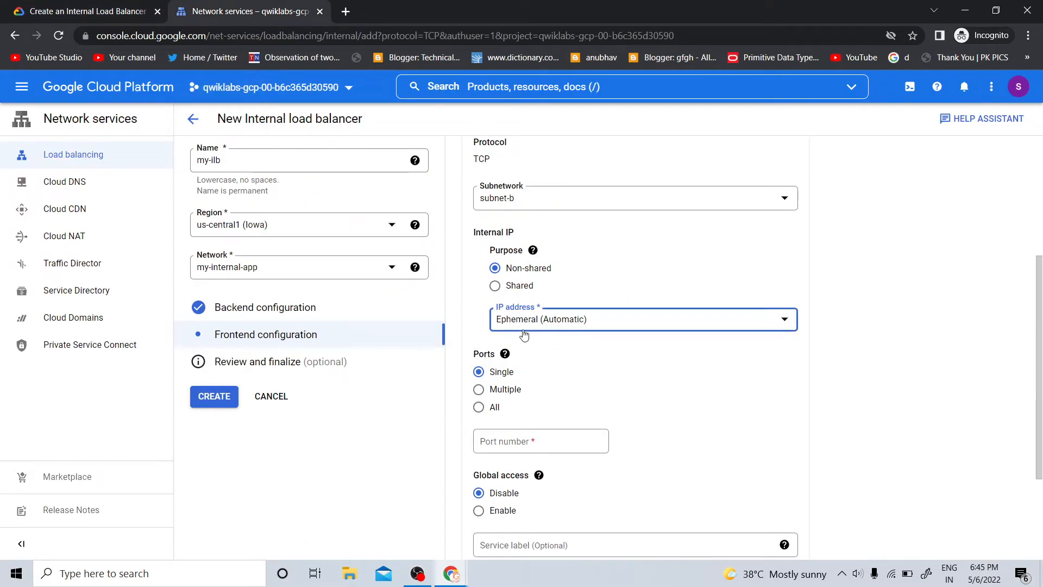
{"action": "left_click", "coordinate": [544, 319]}
{"action": "left_click", "coordinate": [541, 387]}
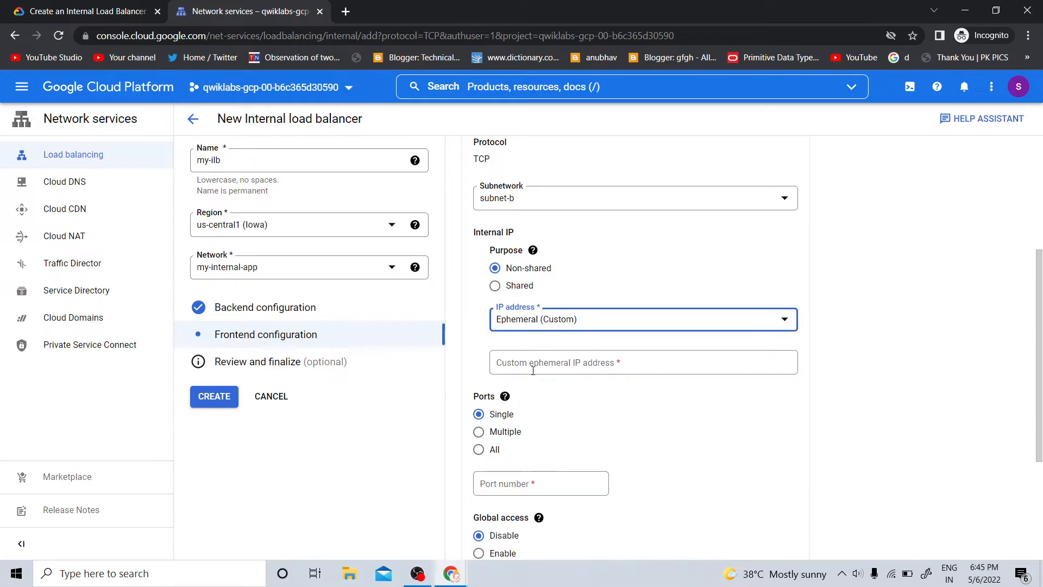
{"action": "left_click", "coordinate": [1, 1]}
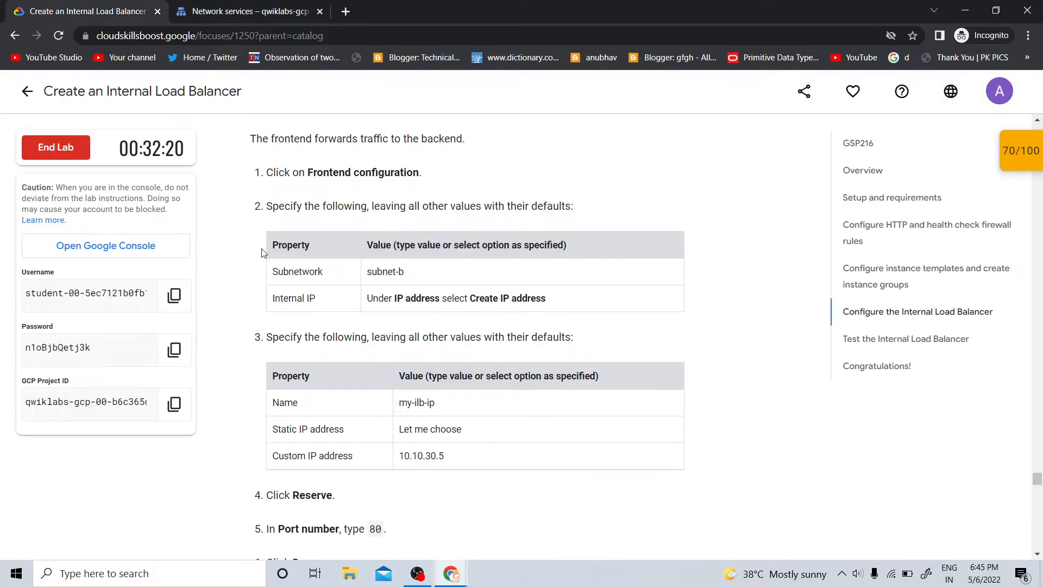
{"action": "left_click", "coordinate": [228, 5]}
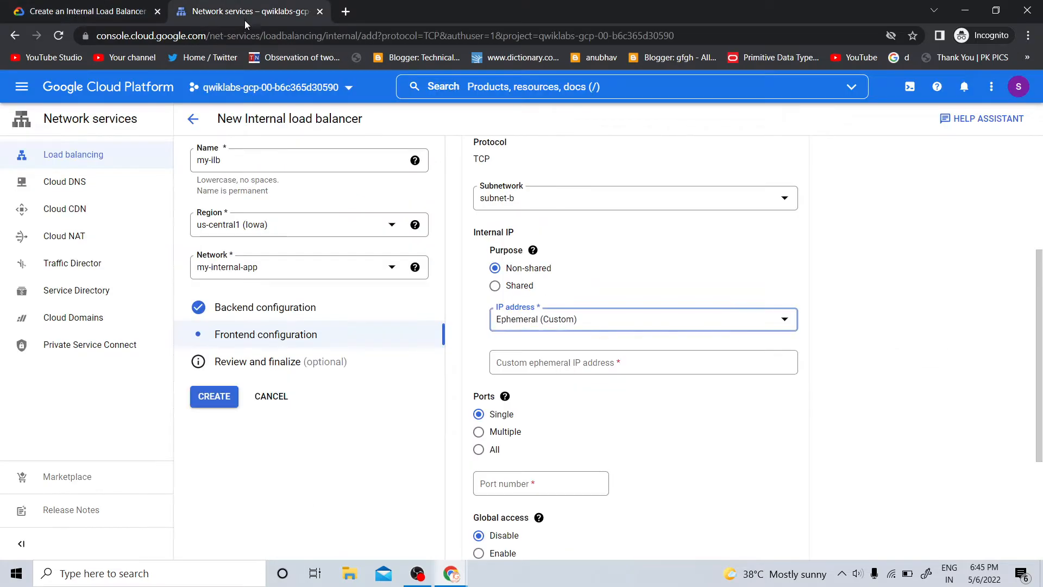
{"action": "left_click", "coordinate": [543, 319]}
{"action": "left_click", "coordinate": [540, 367]}
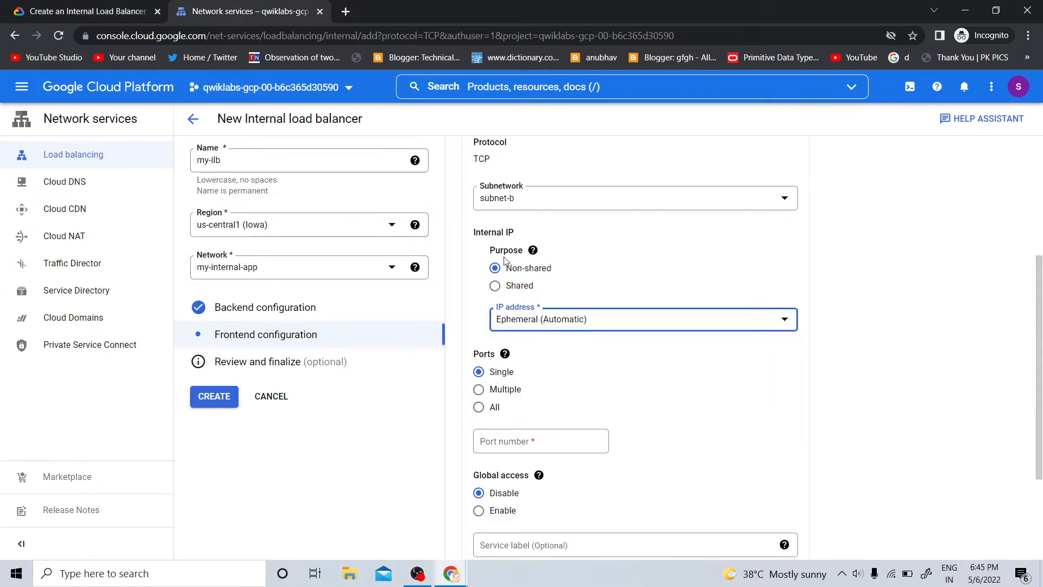
Examine the frontend's advanced configurations and the Internal IP purpose options, rereading the lab's frontend instructions
{"action": "scroll", "coordinate": [543, 436], "scroll_direction": "down", "scroll_amount": 3}
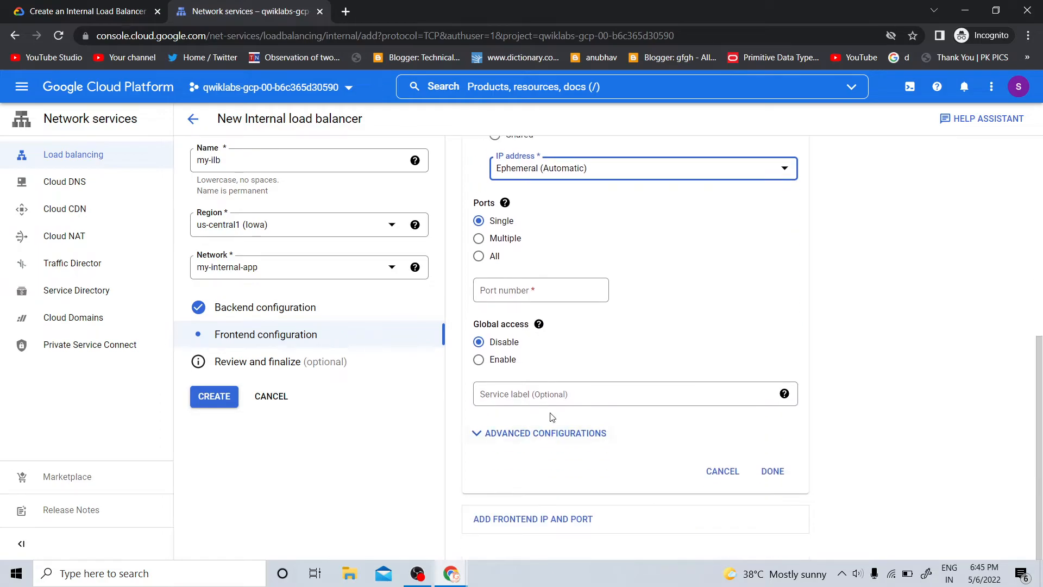
{"action": "left_click", "coordinate": [548, 435]}
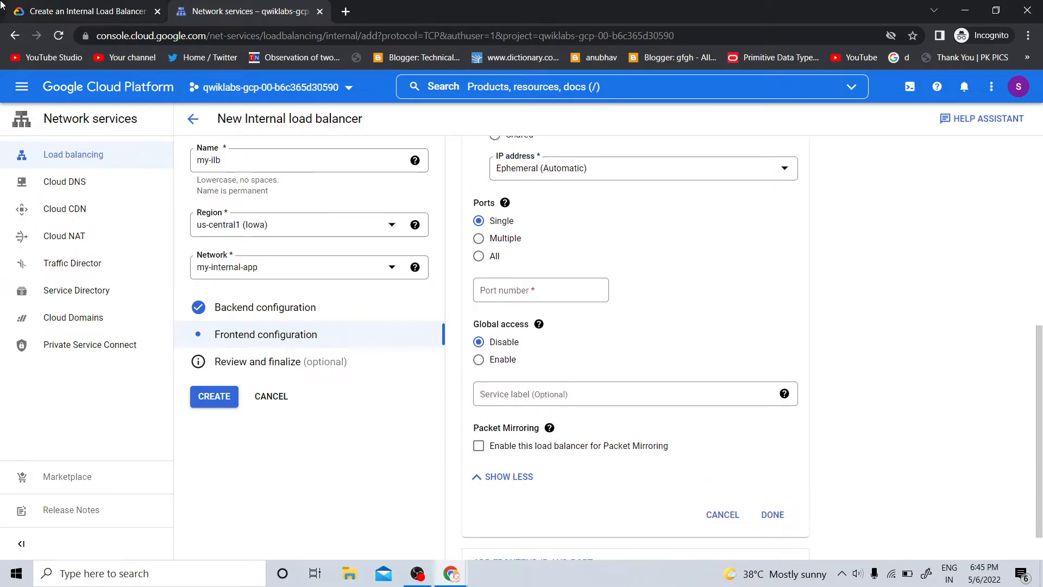
{"action": "scroll", "coordinate": [505, 346], "scroll_direction": "up", "scroll_amount": 4}
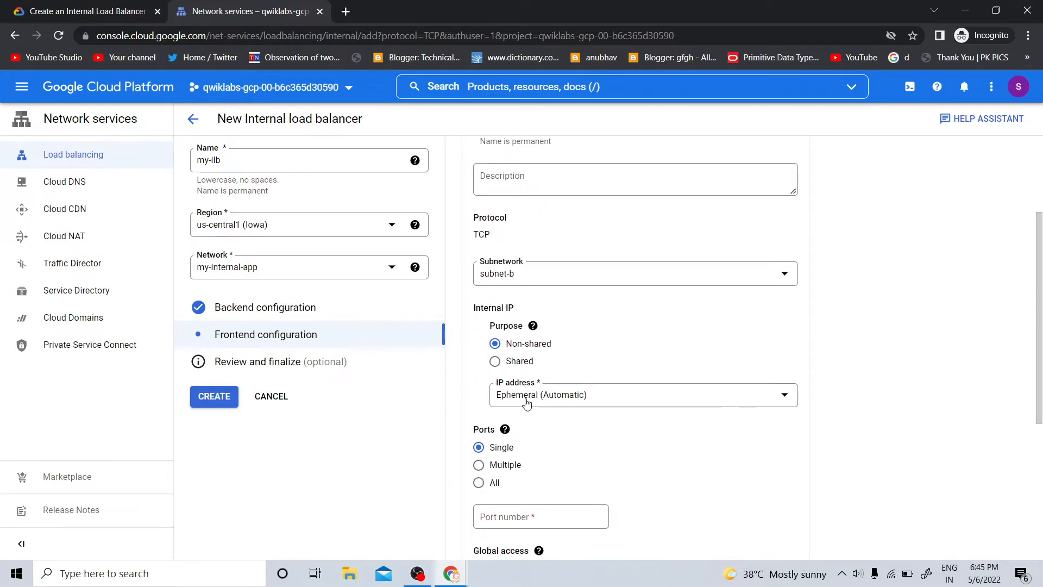
{"action": "left_click", "coordinate": [510, 363]}
{"action": "left_click", "coordinate": [3, 6]}
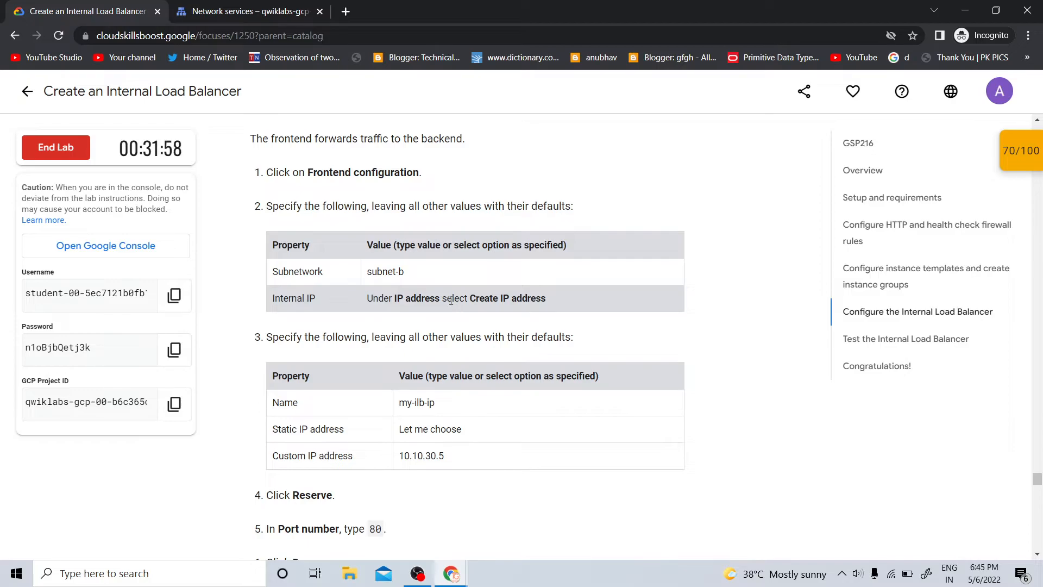
{"action": "left_click", "coordinate": [418, 573]}
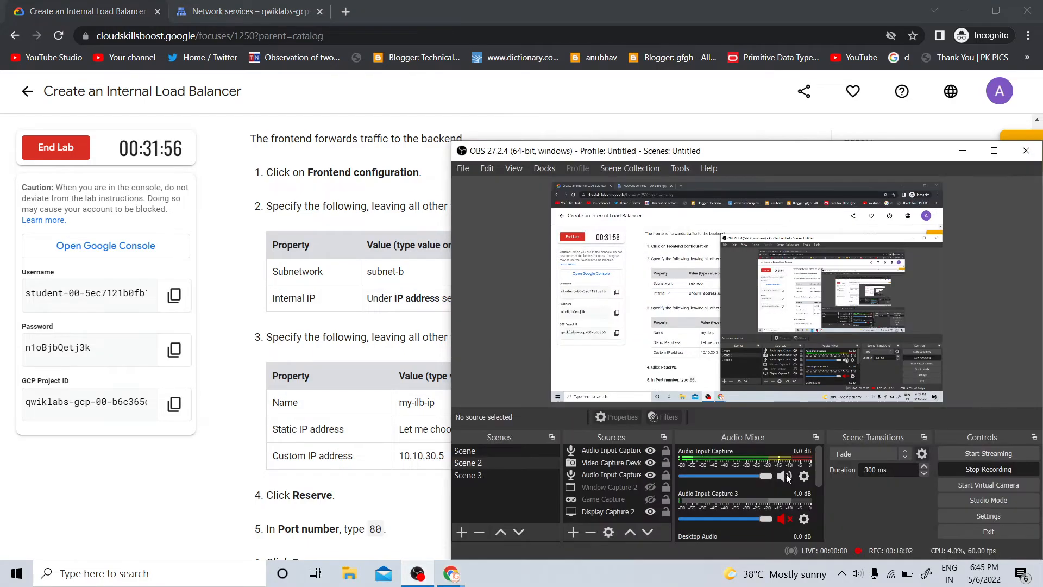
{"action": "left_click", "coordinate": [38, 495]}
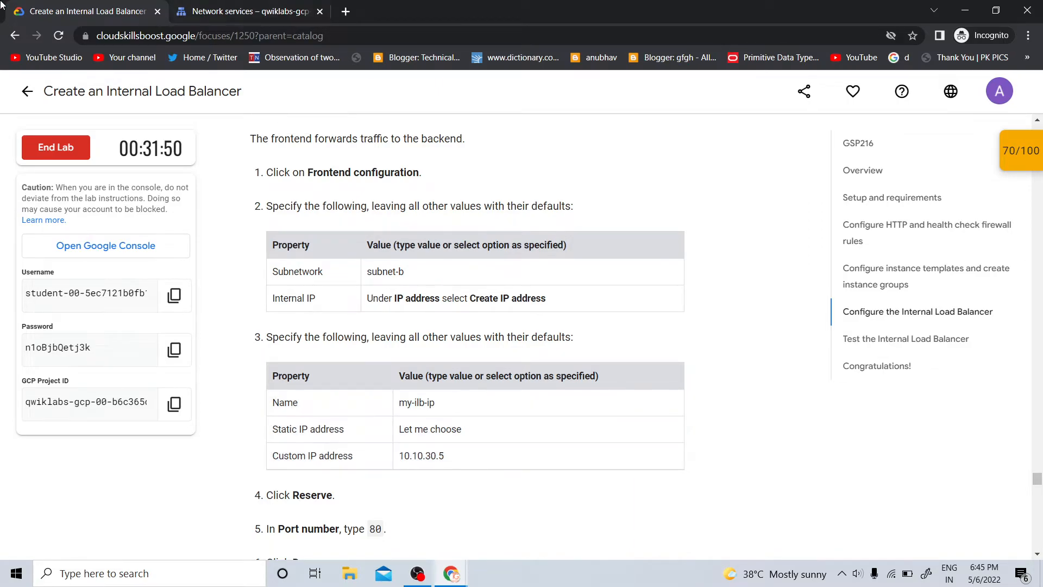
{"action": "left_click", "coordinate": [216, 5]}
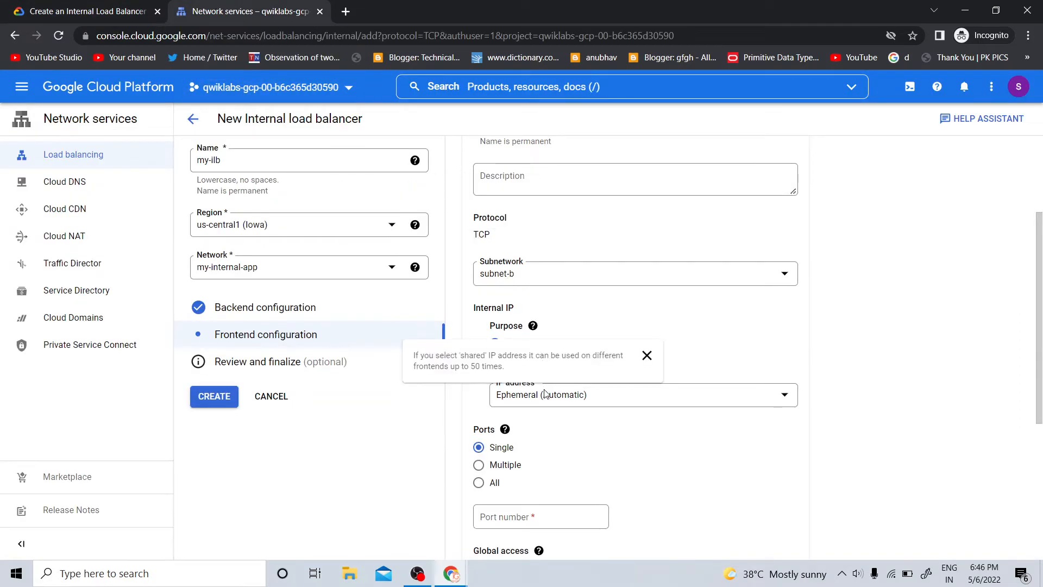
Start creating a static internal IP address for the frontend and name it my-ilb-ip, copied from the lab
{"action": "left_click", "coordinate": [545, 407]}
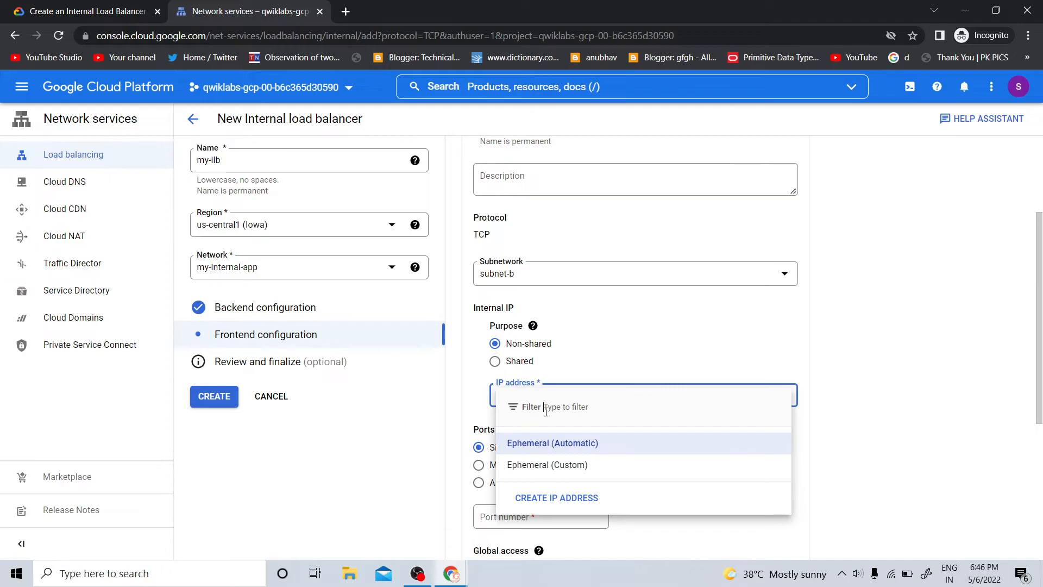
{"action": "left_click", "coordinate": [560, 498]}
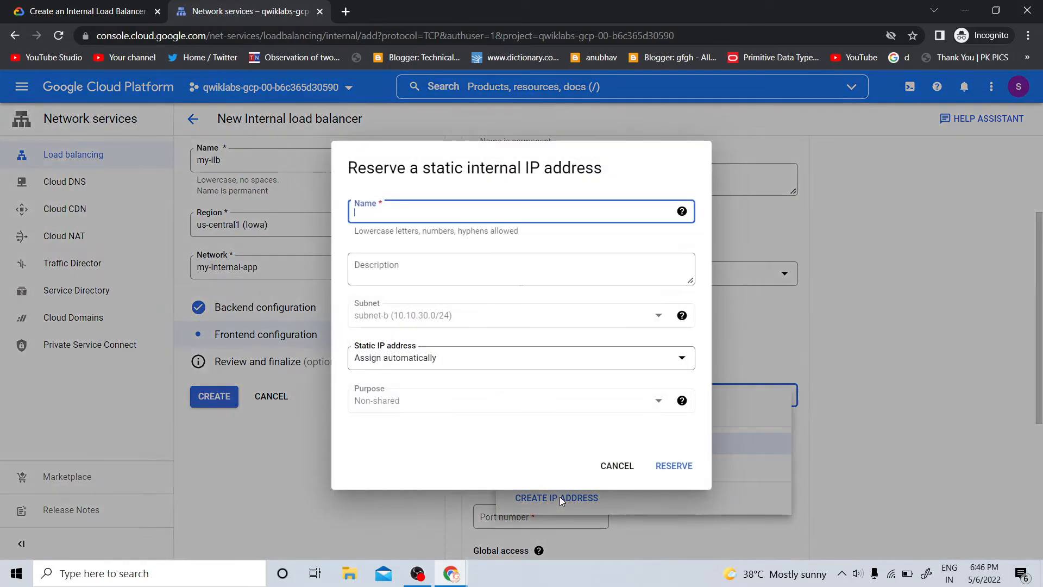
{"action": "left_click", "coordinate": [87, 11]}
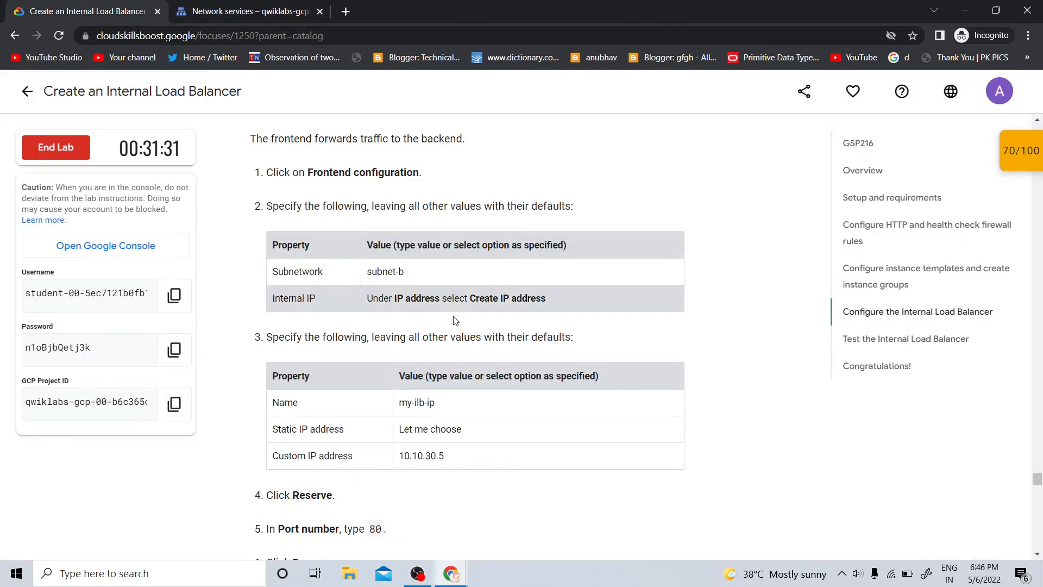
{"action": "double_click", "coordinate": [417, 403]}
{"action": "right_click", "coordinate": [416, 404]}
{"action": "left_click", "coordinate": [428, 415]}
{"action": "left_click", "coordinate": [291, 6]}
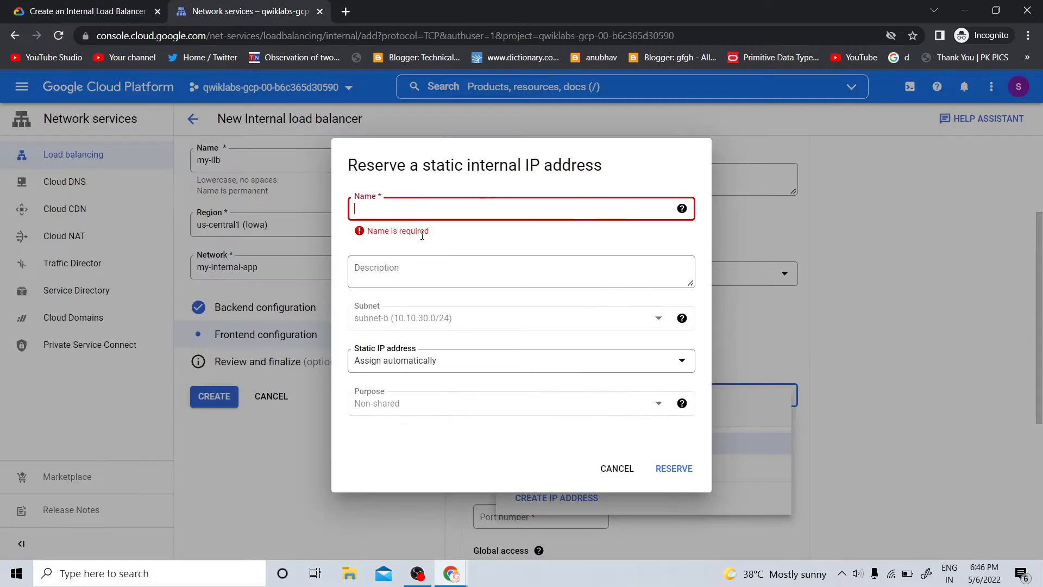
{"action": "key", "text": "ctrl+v"}
Set the static IP address to Let me choose and the custom IP address to 10.10.30.5, copied from the lab
{"action": "left_click", "coordinate": [429, 363]}
{"action": "left_click", "coordinate": [429, 390]}
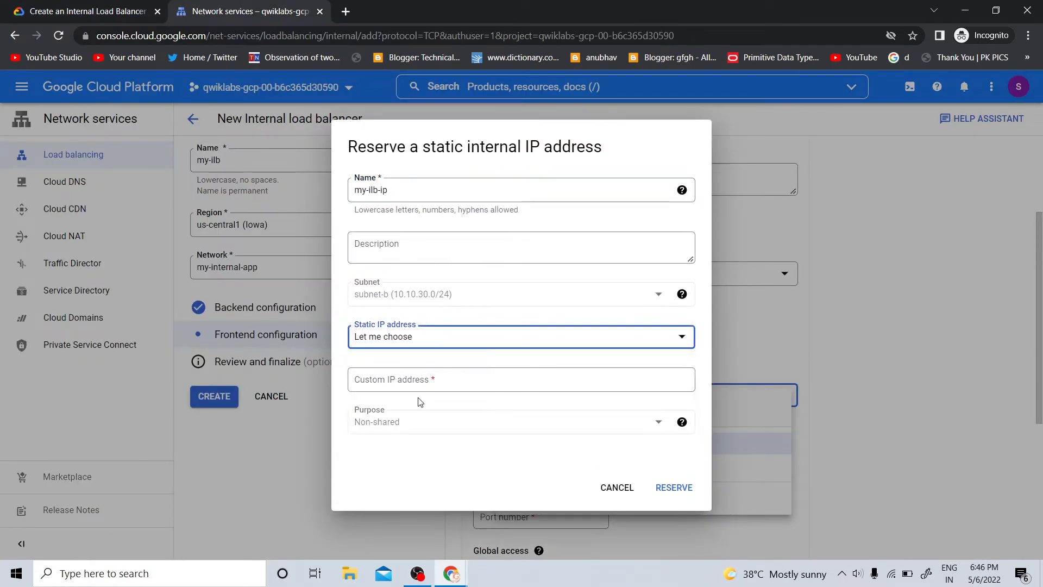
{"action": "left_click", "coordinate": [33, 11]}
{"action": "double_click", "coordinate": [423, 456]}
{"action": "right_click", "coordinate": [445, 463]}
{"action": "left_click", "coordinate": [447, 468]}
{"action": "left_click", "coordinate": [244, 11]}
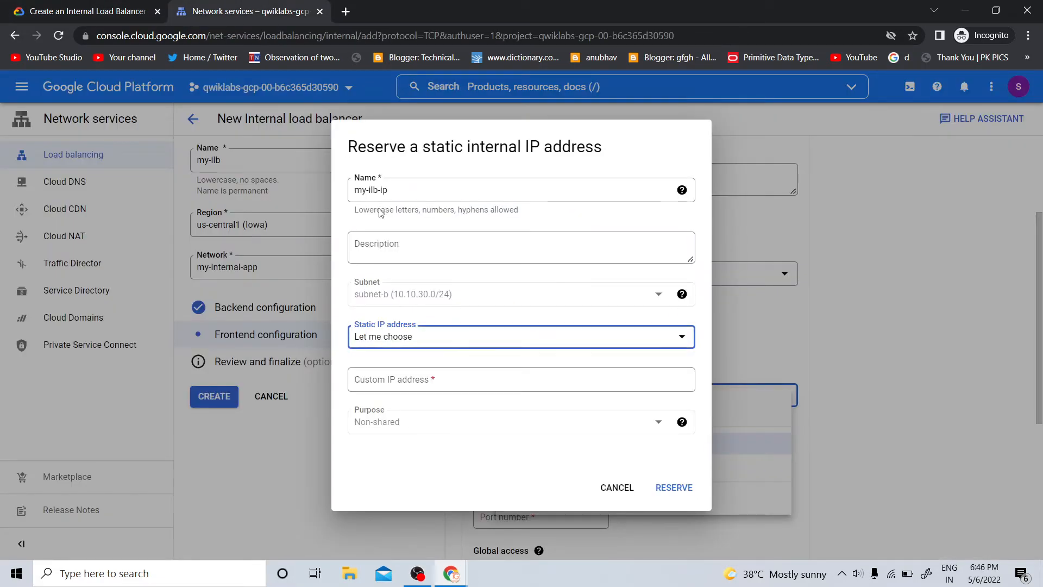
{"action": "left_click", "coordinate": [457, 377]}
{"action": "key", "text": "ctrl+v"}
Check the lab's next instruction and reserve the static internal IP address
{"action": "left_click", "coordinate": [418, 574]}
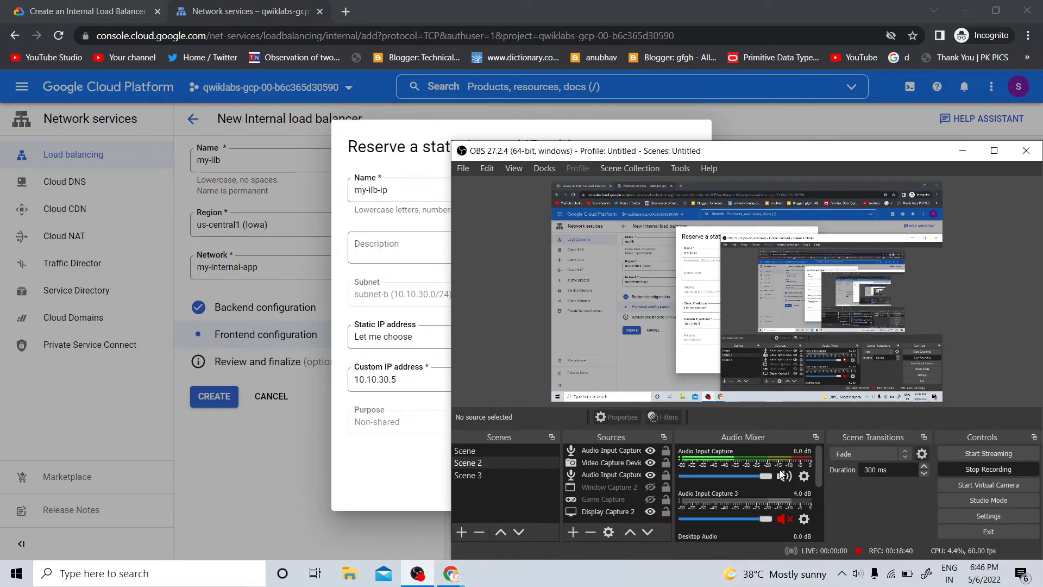
{"action": "left_click", "coordinate": [384, 190]}
{"action": "left_click", "coordinate": [23, 6]}
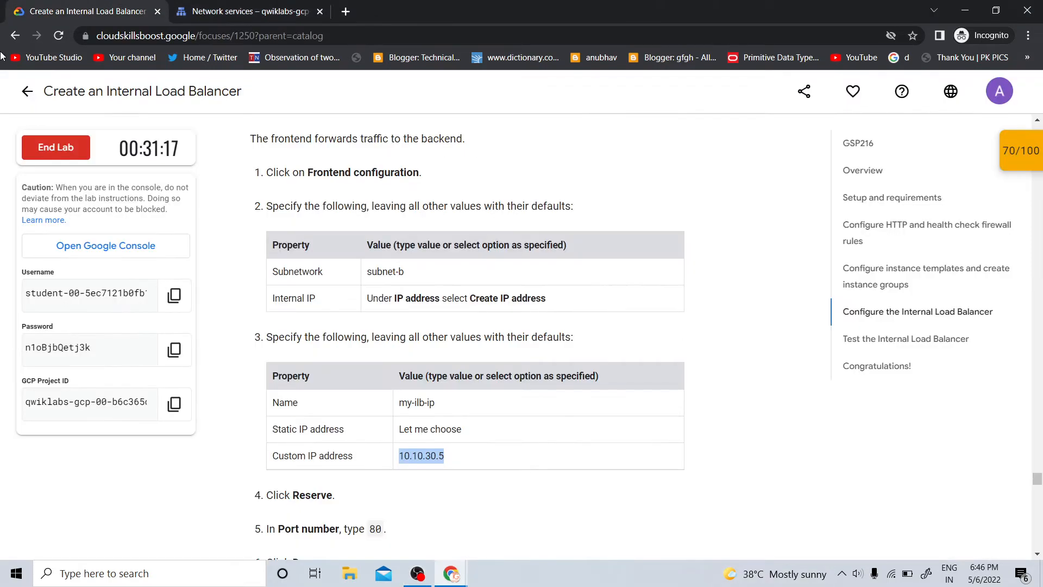
{"action": "scroll", "coordinate": [409, 398], "scroll_direction": "down", "scroll_amount": 4}
{"action": "key", "text": "ctrl+Tab"}
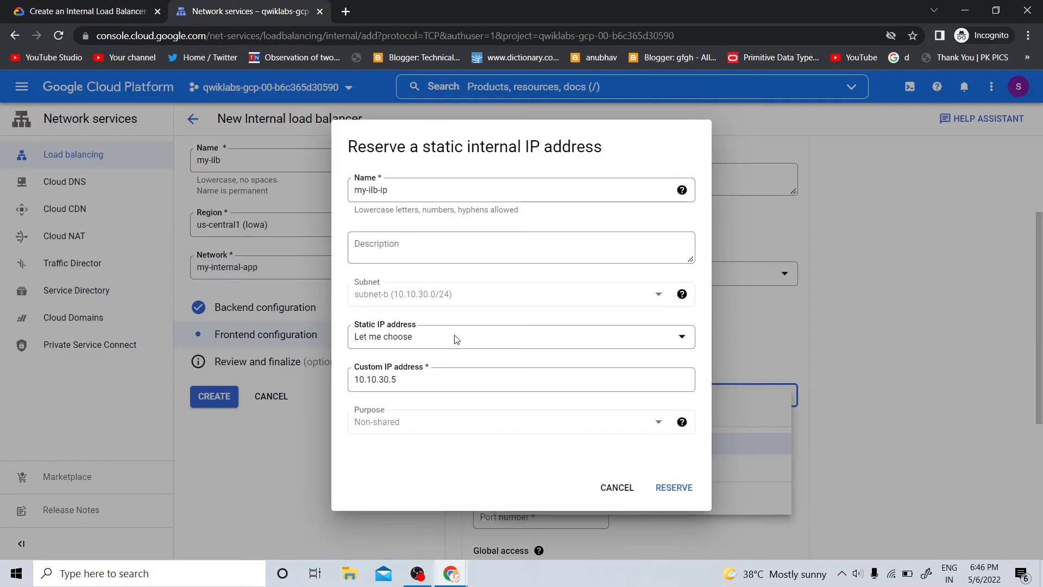
{"action": "left_click", "coordinate": [663, 490]}
Read the required port in the lab and set the frontend's port number to 80
{"action": "left_click", "coordinate": [2, 19]}
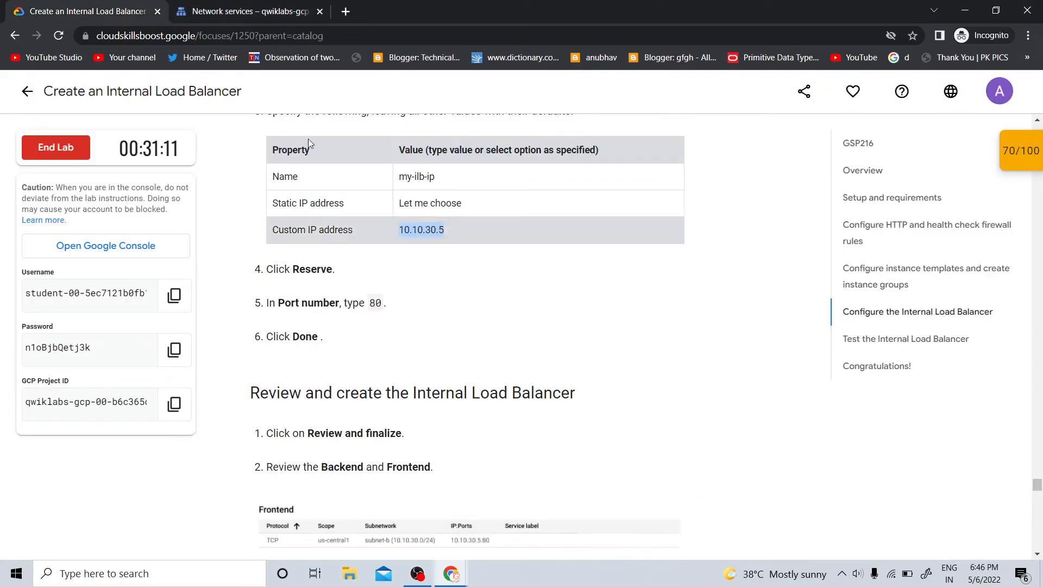
{"action": "left_click", "coordinate": [248, 11]}
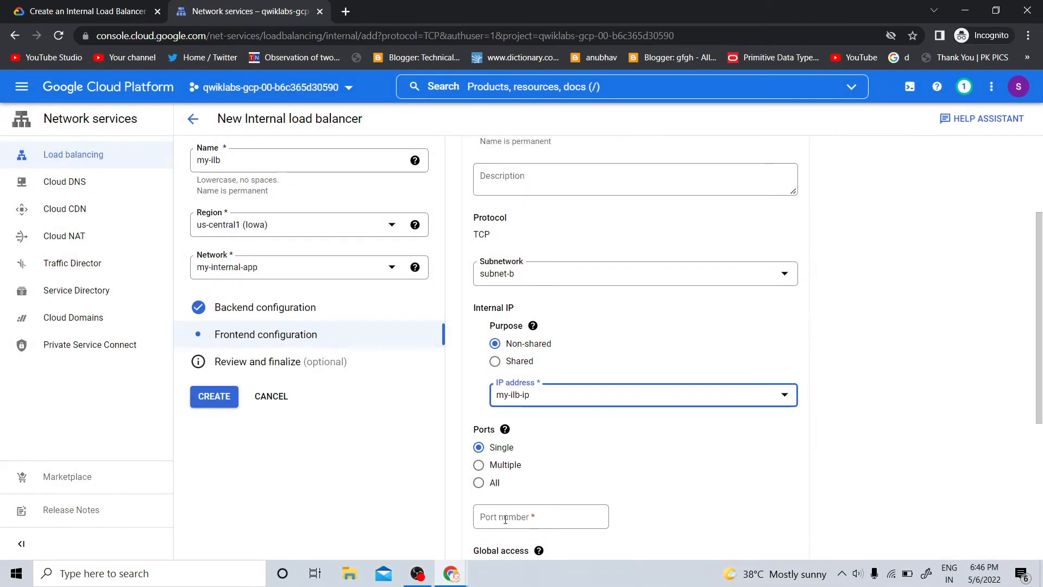
{"action": "left_click", "coordinate": [605, 523]}
{"action": "type", "text": "70"}
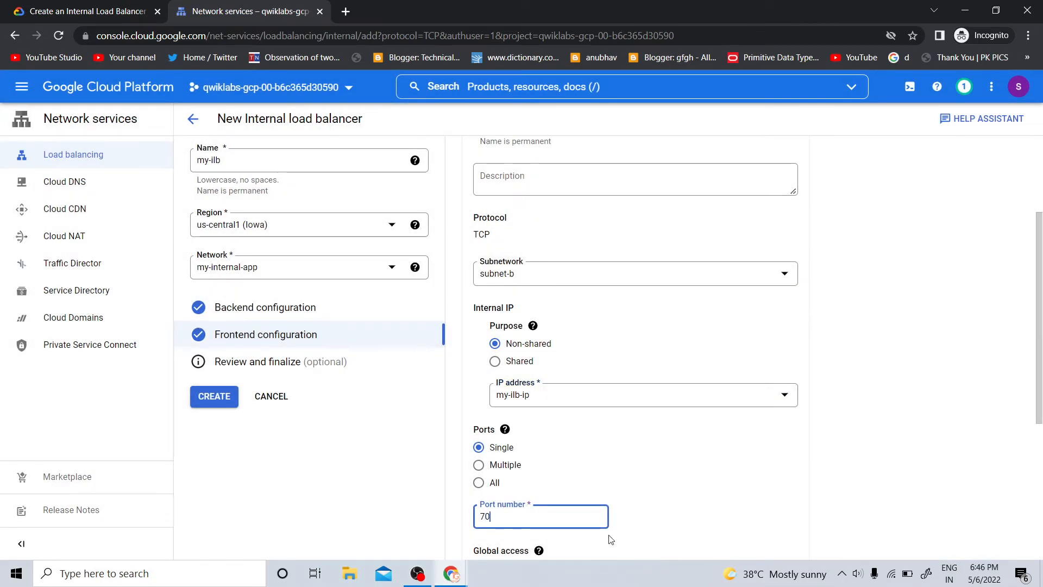
{"action": "type", "text": "8"}
Check the lab's remaining frontend steps and complete the frontend configuration
{"action": "left_click", "coordinate": [0, 2]}
{"action": "scroll", "coordinate": [547, 342], "scroll_direction": "down", "scroll_amount": 3}
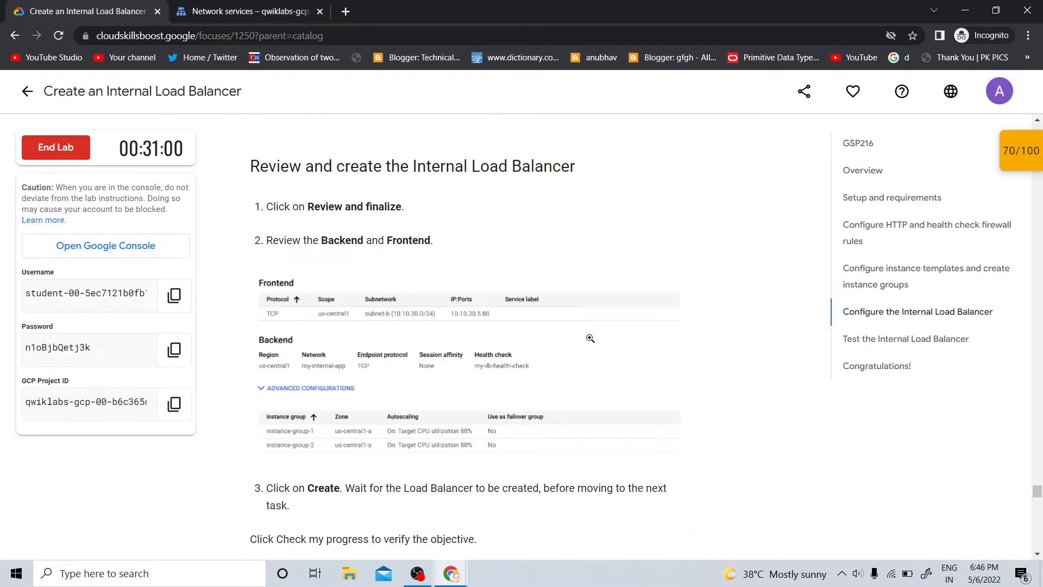
{"action": "scroll", "coordinate": [601, 385], "scroll_direction": "up", "scroll_amount": 3}
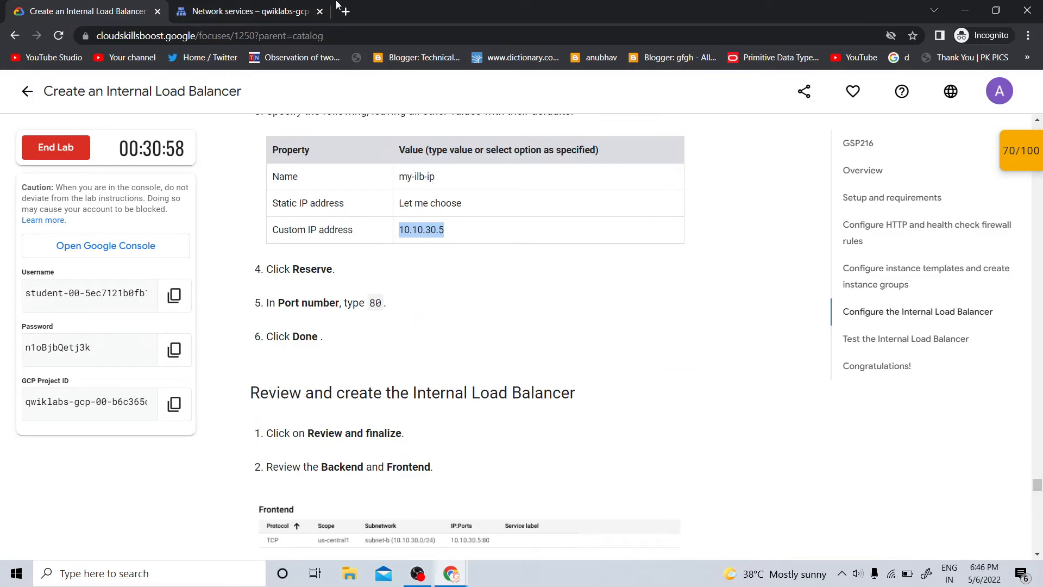
{"action": "left_click", "coordinate": [193, 10]}
{"action": "left_click", "coordinate": [773, 471]}
Review the load balancer's frontend and backend summary against the lab, create my-ilb and return to the lab instructions
{"action": "left_click", "coordinate": [222, 363]}
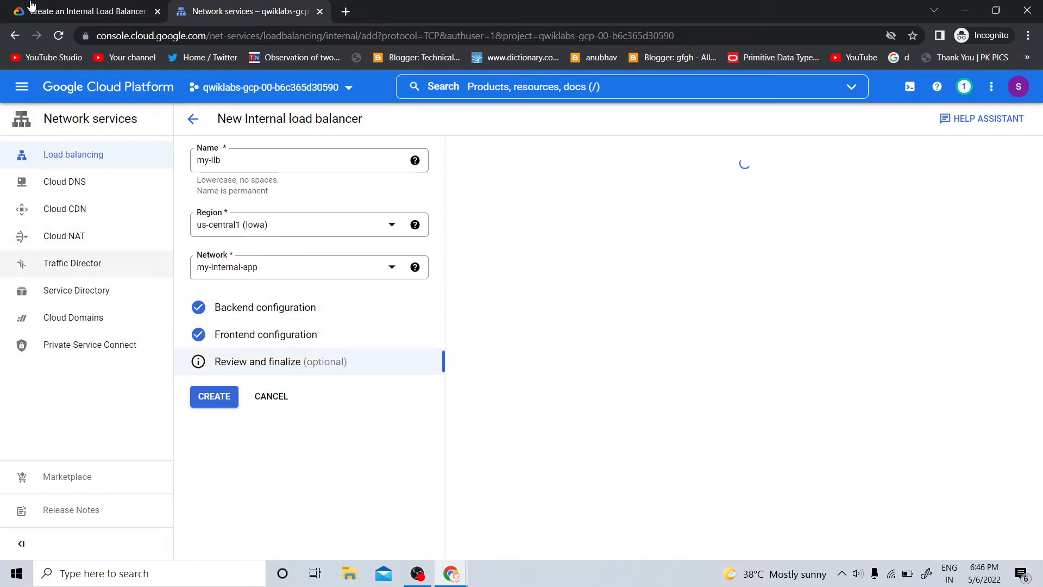
{"action": "left_click", "coordinate": [31, 6]}
{"action": "scroll", "coordinate": [740, 355], "scroll_direction": "down", "scroll_amount": 2}
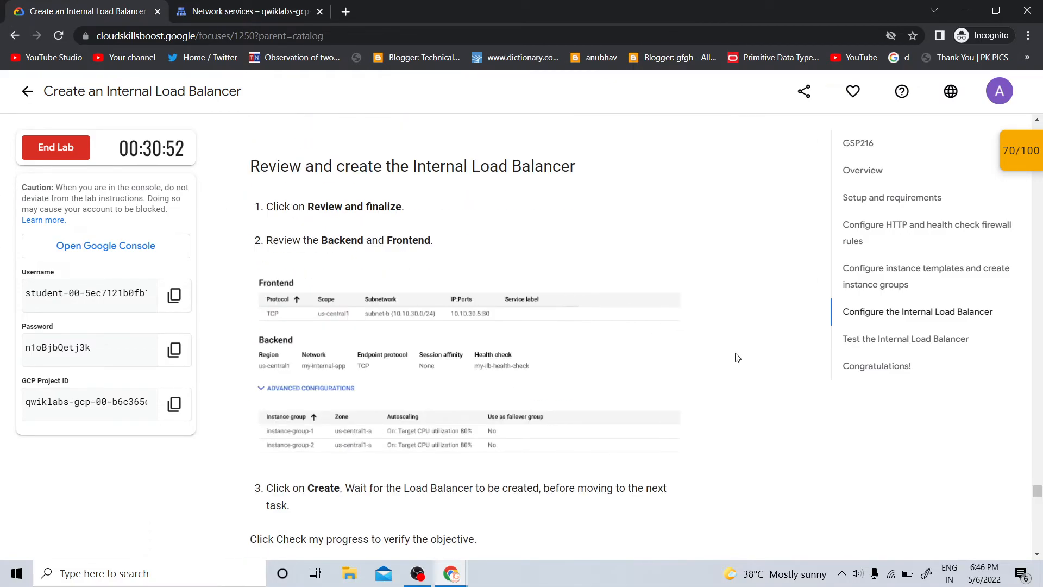
{"action": "scroll", "coordinate": [738, 357], "scroll_direction": "down", "scroll_amount": 4}
{"action": "left_click", "coordinate": [251, 11]}
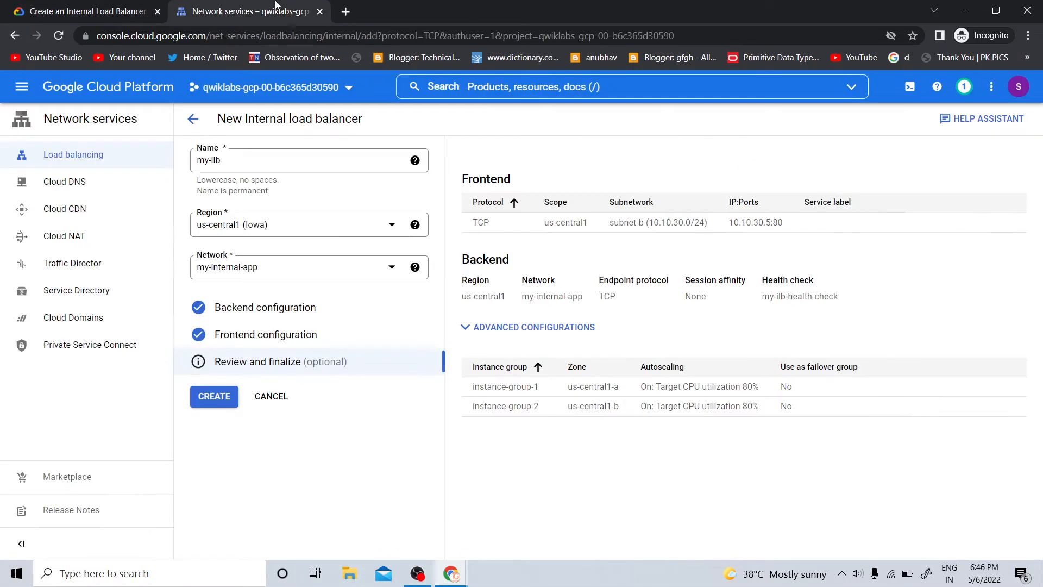
{"action": "left_click", "coordinate": [214, 396]}
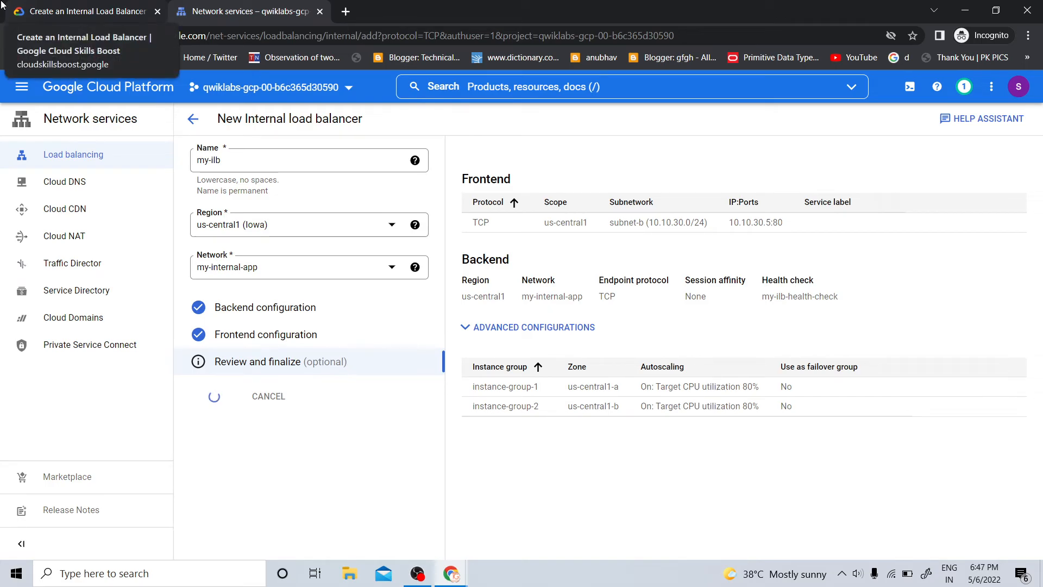
{"action": "left_click", "coordinate": [2, 5]}
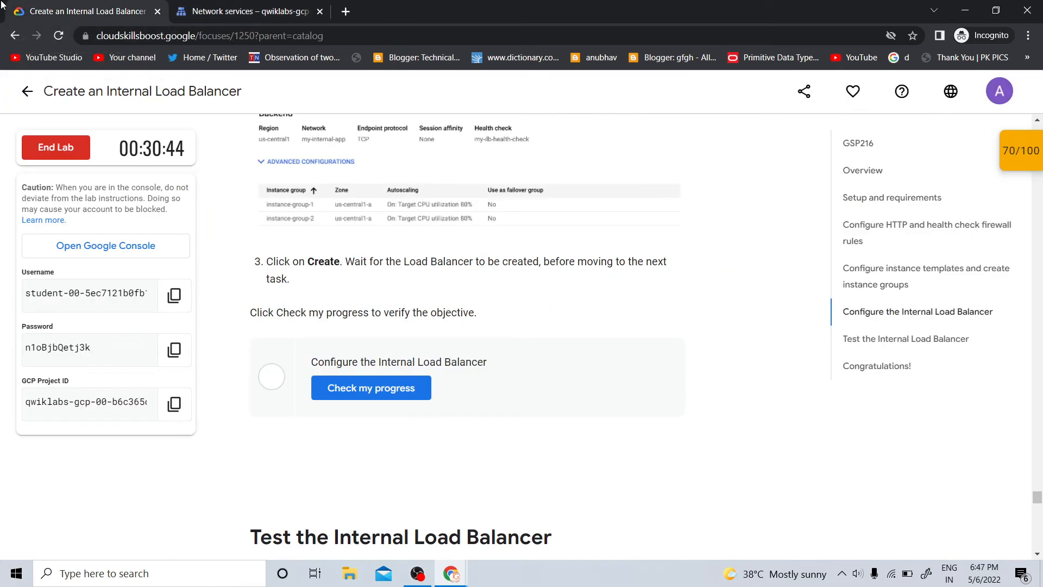
Check the creation status of my-ilb in the console's load balancer list
{"action": "left_click", "coordinate": [204, 5]}
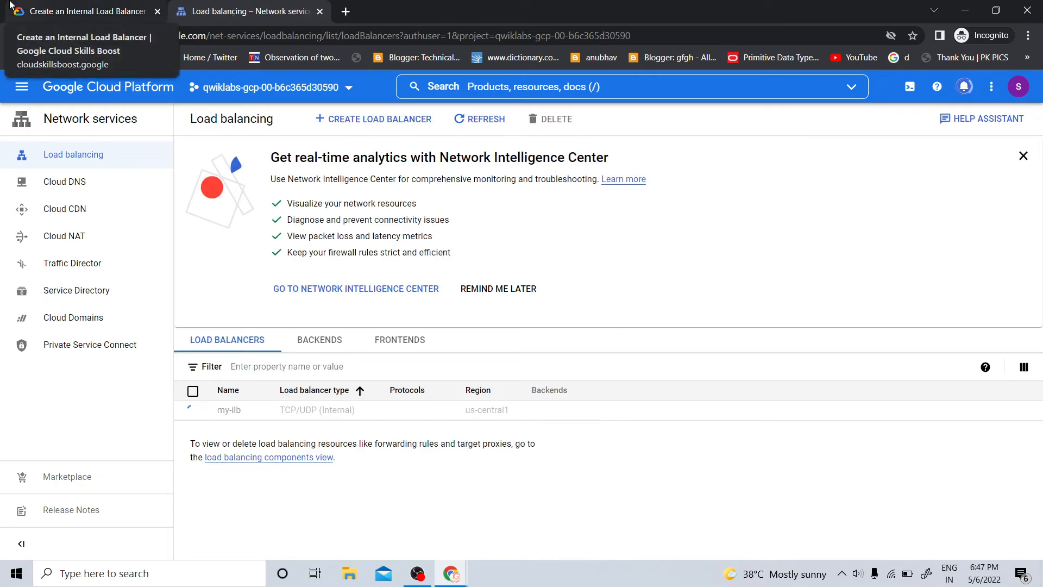
{"action": "left_click", "coordinate": [10, 5]}
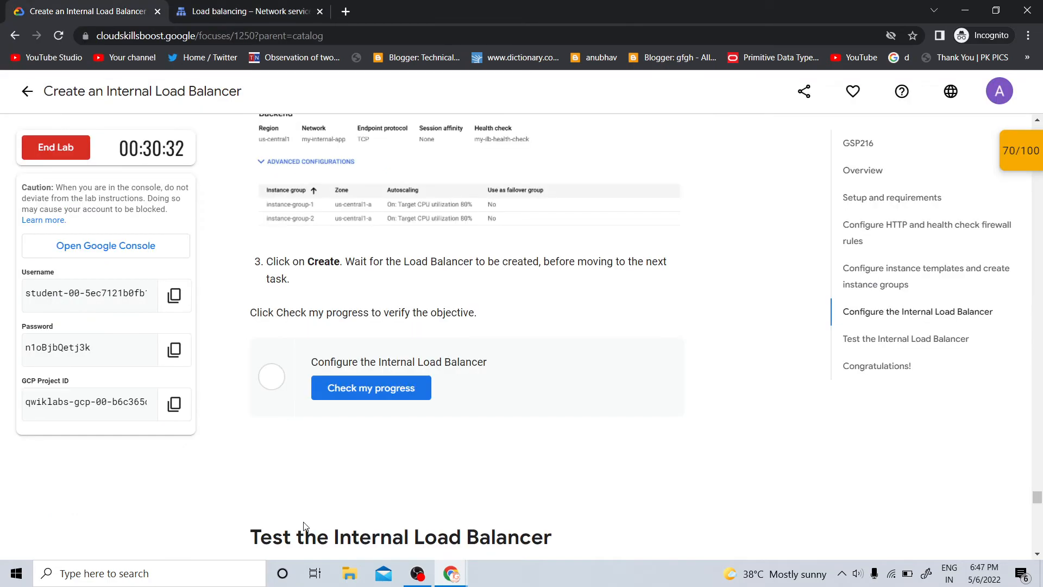
{"action": "left_click", "coordinate": [417, 575]}
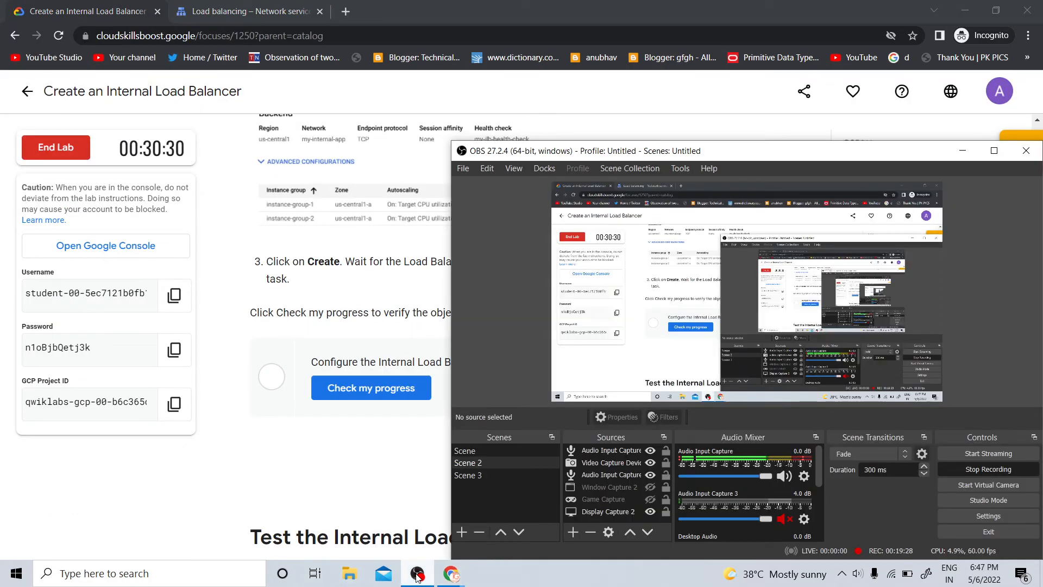
{"action": "left_click", "coordinate": [263, 5]}
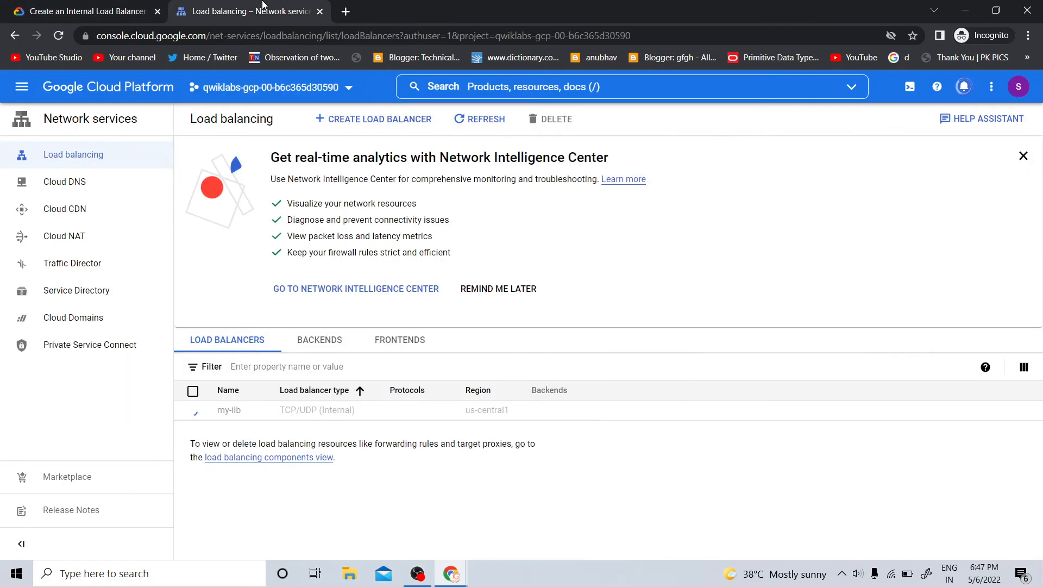
Return to the lab instructions and run the progress check for the Configure the Internal Load Balancer objective
{"action": "left_click", "coordinate": [16, 7]}
{"action": "left_click", "coordinate": [392, 399]}
{"action": "scroll", "coordinate": [743, 438], "scroll_direction": "down", "scroll_amount": 20}
{"action": "scroll", "coordinate": [795, 466], "scroll_direction": "up", "scroll_amount": 15}
{"action": "scroll", "coordinate": [454, 360], "scroll_direction": "down", "scroll_amount": 8}
{"action": "scroll", "coordinate": [455, 337], "scroll_direction": "up", "scroll_amount": 4}
{"action": "left_click", "coordinate": [380, 338]}
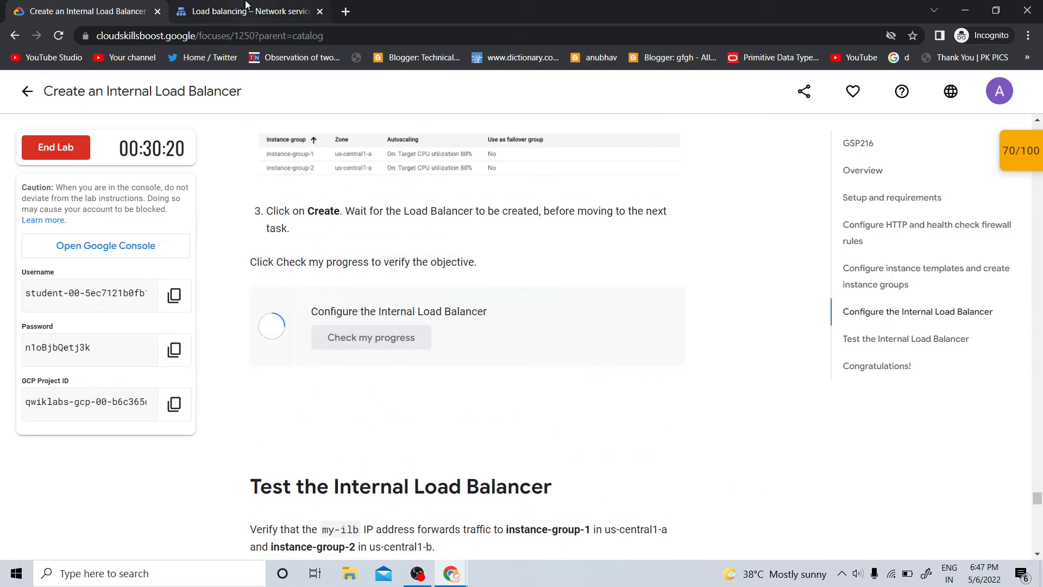
Recheck my-ilb in the console, then view the objective's assessment and the following test section in the lab
{"action": "left_click", "coordinate": [245, 11]}
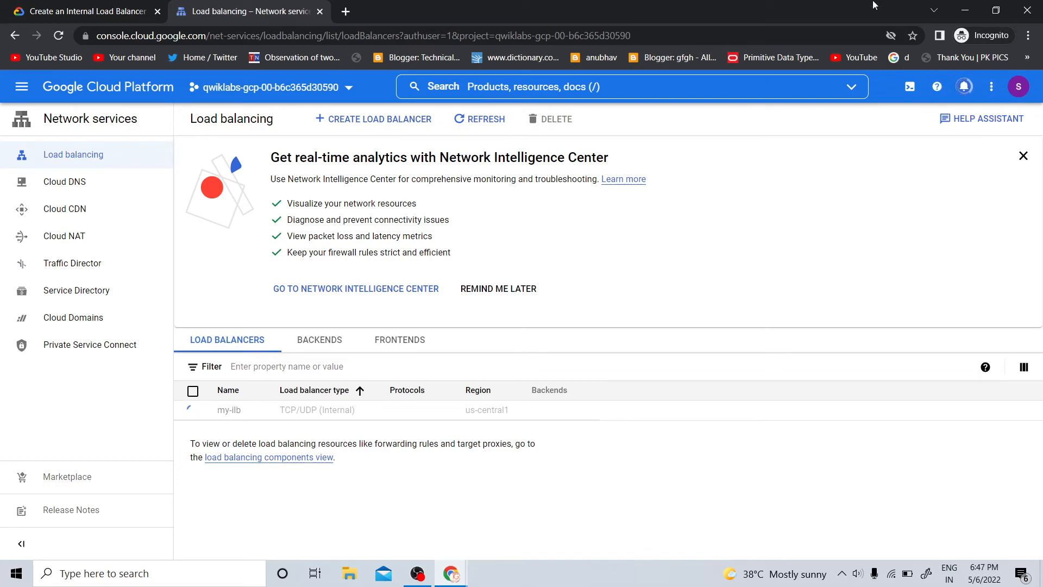
{"action": "left_click", "coordinate": [81, 11]}
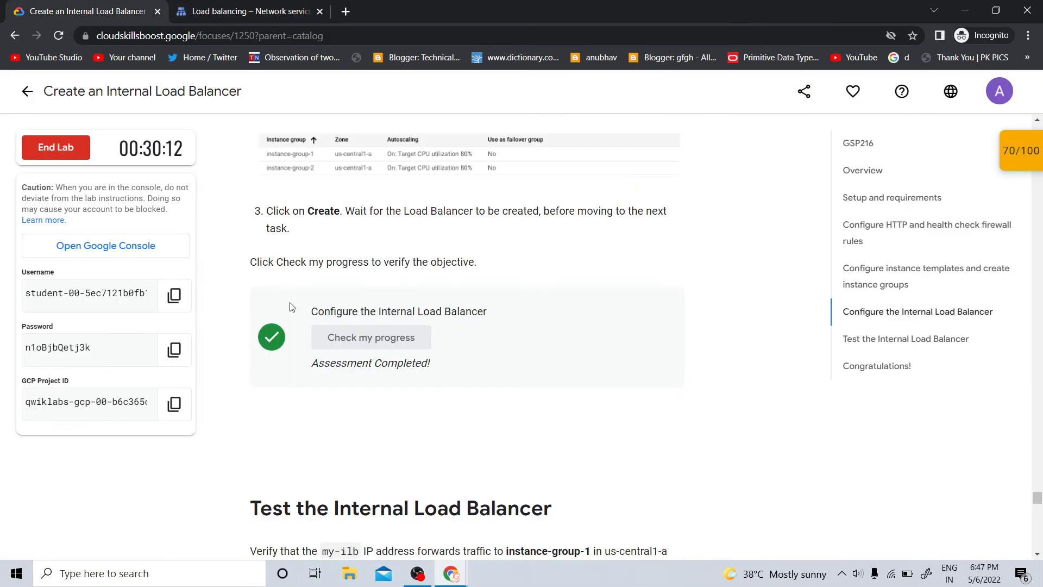
{"action": "scroll", "coordinate": [600, 385], "scroll_direction": "down", "scroll_amount": 15}
{"action": "scroll", "coordinate": [670, 466], "scroll_direction": "up", "scroll_amount": 13}
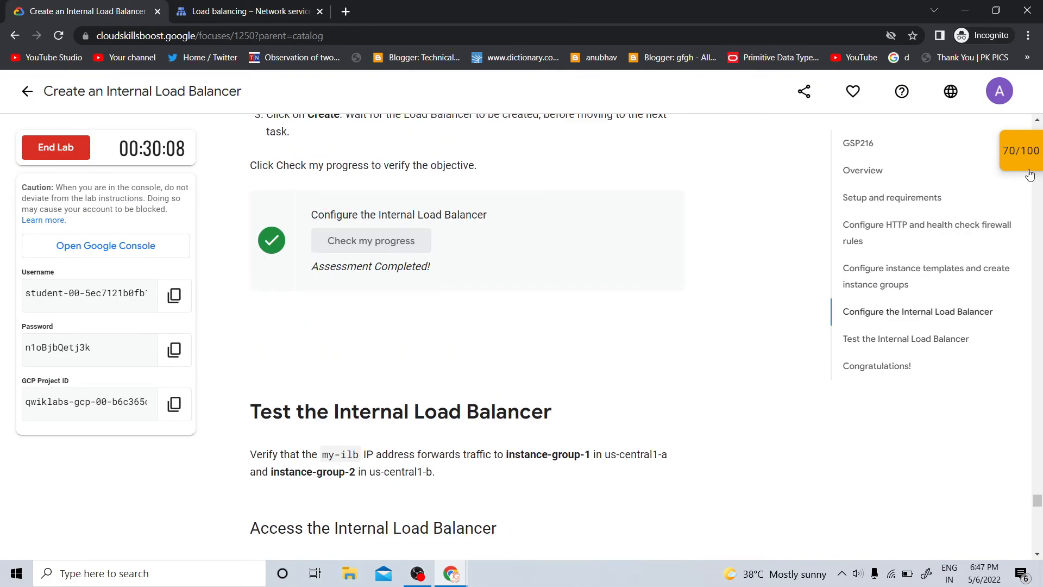
Run the progress check for Configure the Internal Load Balancer from the lab's checkpoint list and collapse the list
{"action": "left_click", "coordinate": [1029, 171]}
{"action": "left_click", "coordinate": [913, 287]}
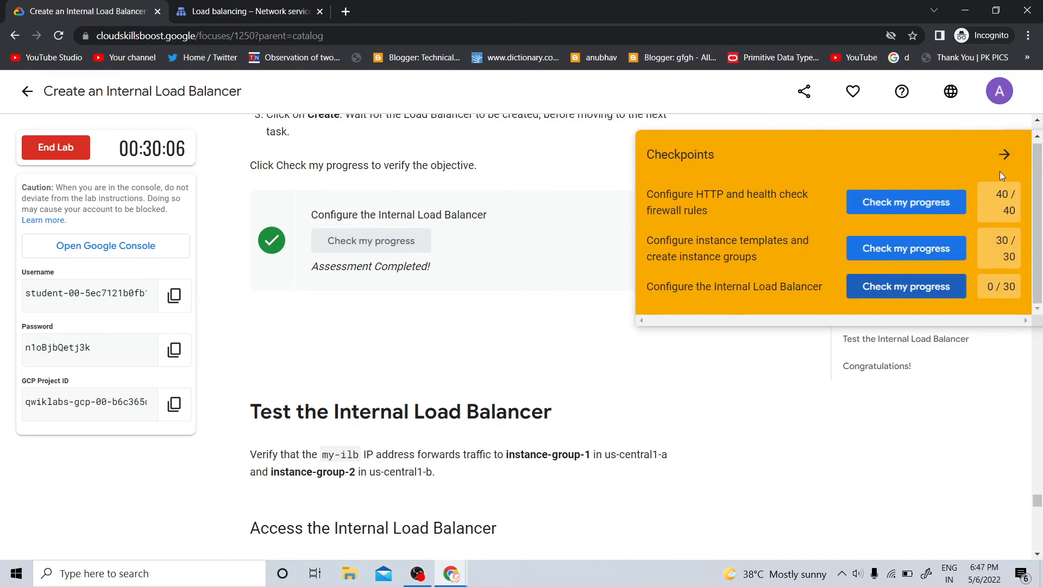
{"action": "left_click", "coordinate": [1004, 154]}
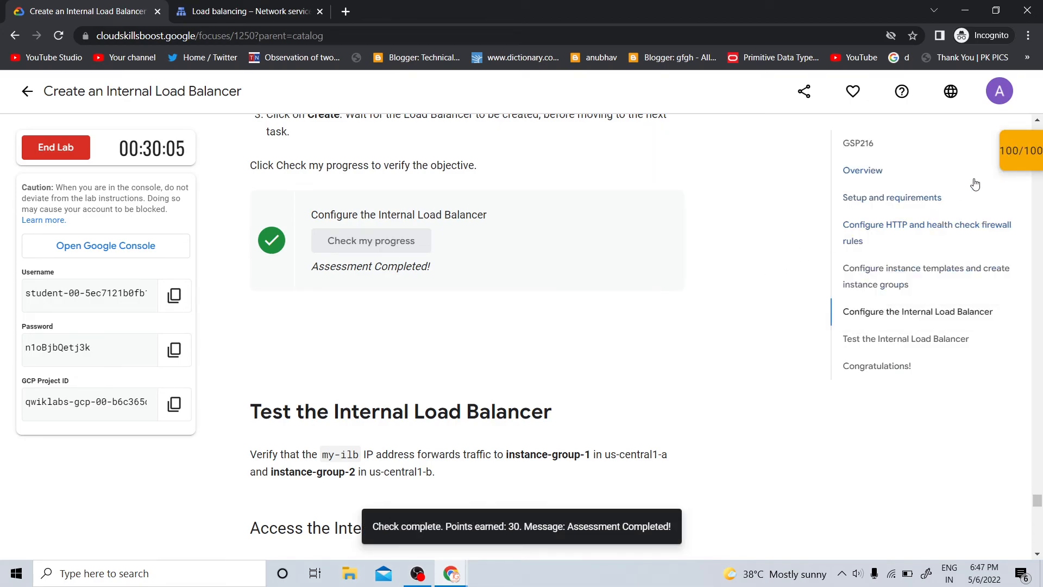
Review the lab's checkpoint scores and skim the instructions back to the lab's title
{"action": "left_click", "coordinate": [1015, 161]}
{"action": "scroll", "coordinate": [966, 242], "scroll_direction": "down", "scroll_amount": 1}
{"action": "scroll", "coordinate": [967, 239], "scroll_direction": "up", "scroll_amount": 1}
{"action": "left_click", "coordinate": [1009, 156]}
{"action": "scroll", "coordinate": [790, 410], "scroll_direction": "down", "scroll_amount": 10}
{"action": "scroll", "coordinate": [778, 458], "scroll_direction": "up", "scroll_amount": 15}
{"action": "scroll", "coordinate": [782, 125], "scroll_direction": "up", "scroll_amount": 15}
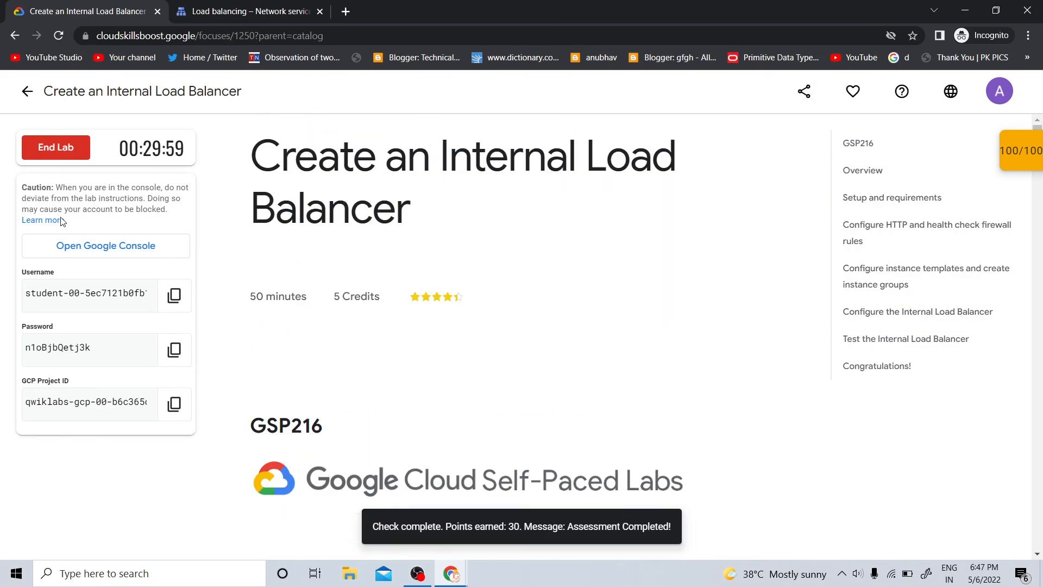
{"action": "scroll", "coordinate": [759, 351], "scroll_direction": "down", "scroll_amount": 10}
{"action": "scroll", "coordinate": [759, 351], "scroll_direction": "up", "scroll_amount": 10}
End the Create an Internal Load Balancer lab and submit a five-star satisfaction rating
{"action": "left_click", "coordinate": [29, 148]}
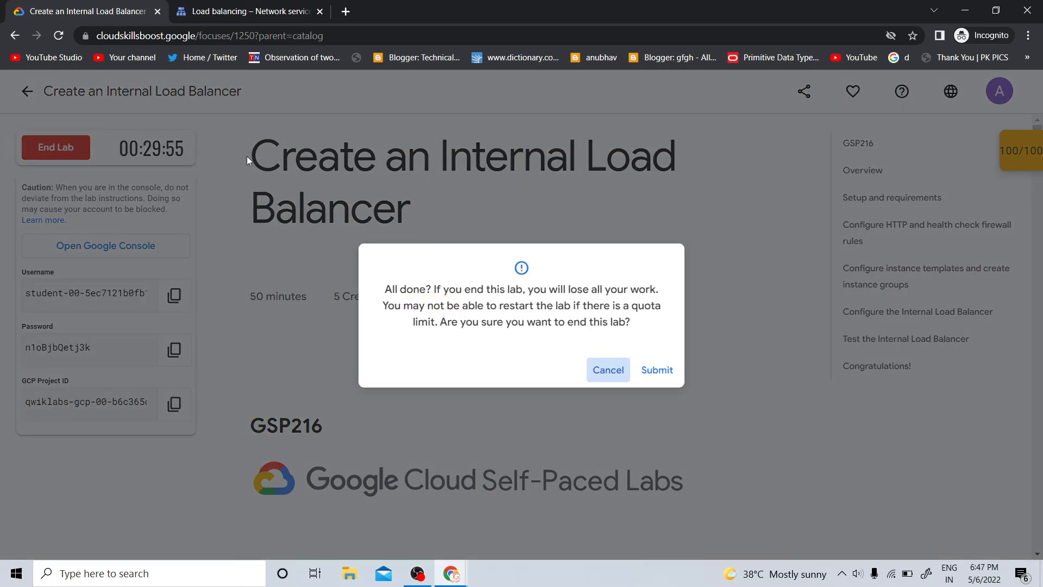
{"action": "left_click", "coordinate": [668, 381]}
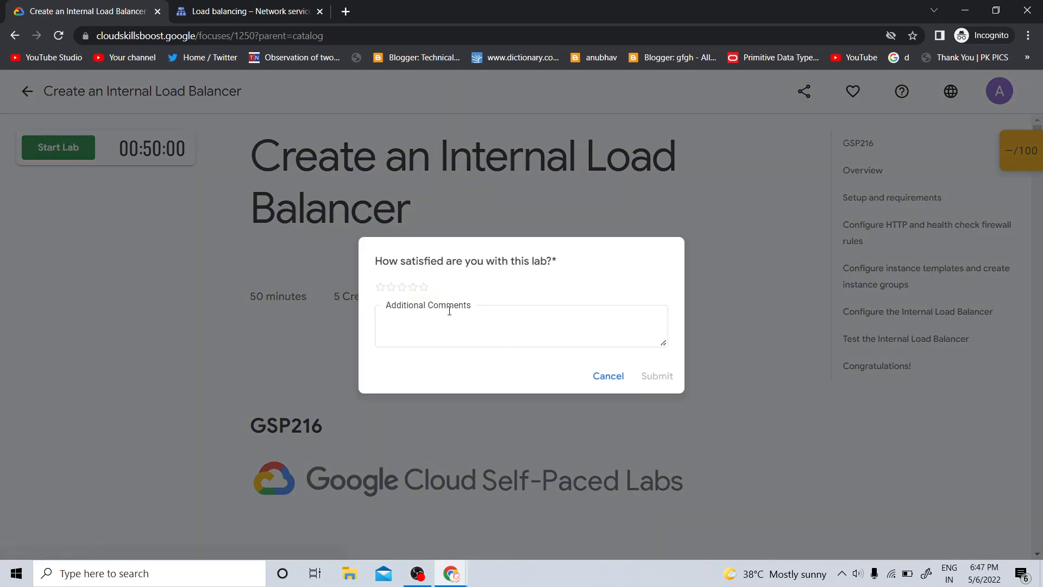
{"action": "left_click", "coordinate": [424, 287]}
{"action": "left_click", "coordinate": [655, 386]}
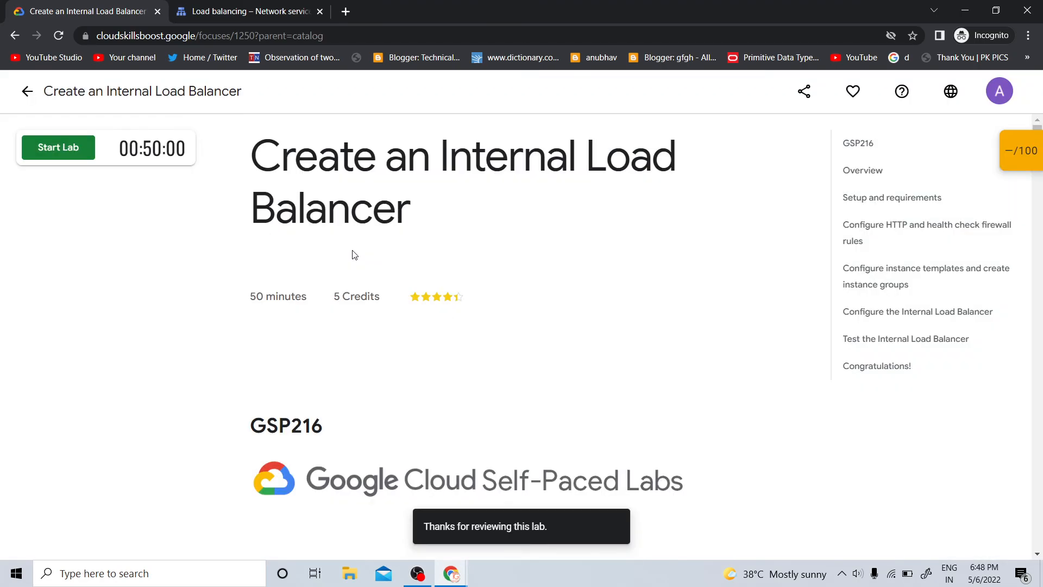
Leave the finished lab's page and close the Google Cloud load balancing console page
{"action": "left_click", "coordinate": [27, 90]}
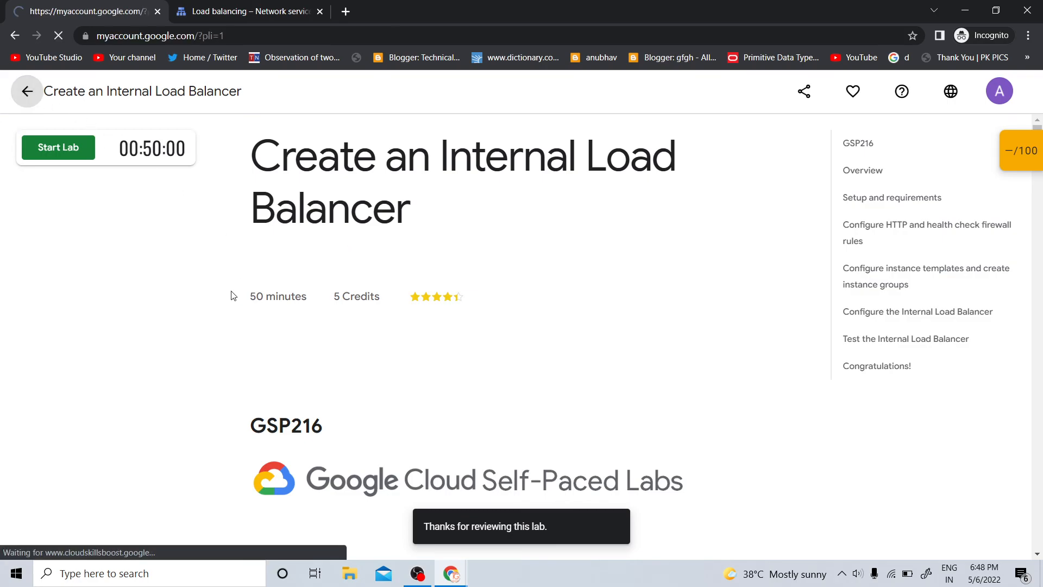
{"action": "left_click", "coordinate": [299, 11]}
{"action": "left_click", "coordinate": [319, 11]}
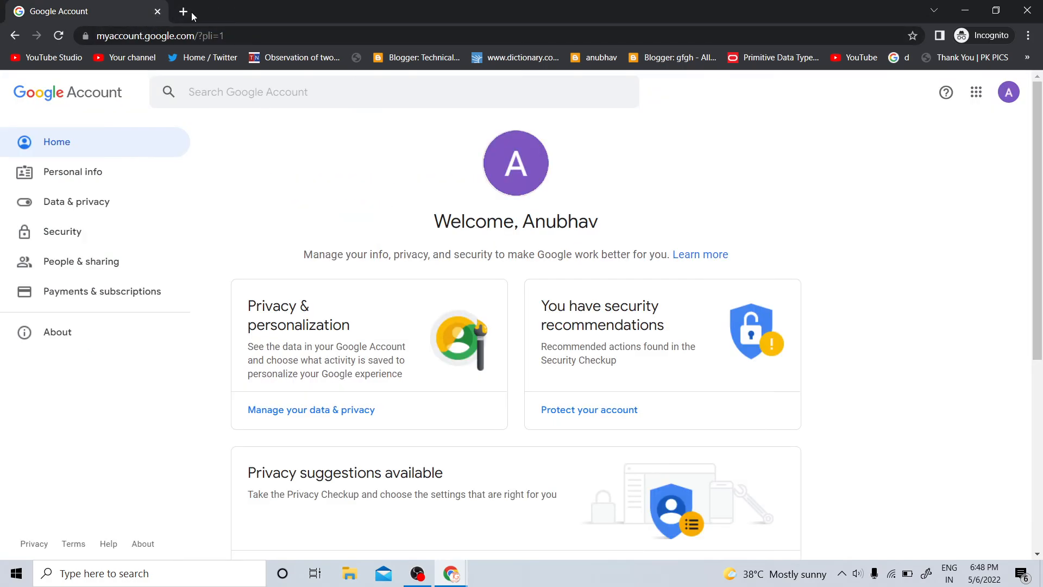
In the other browser window, return from the lab to its quest and examine the Create an Internal Load Balancer lab's completion status
{"action": "double_click", "coordinate": [216, 14]}
{"action": "left_click", "coordinate": [255, 4]}
{"action": "left_click", "coordinate": [435, 5]}
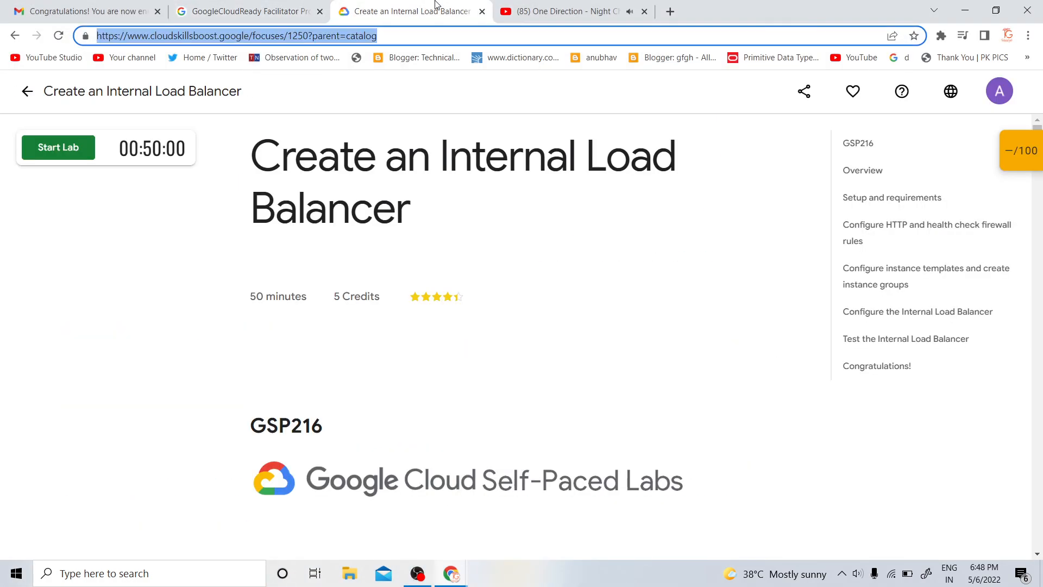
{"action": "left_click", "coordinate": [218, 11]}
{"action": "left_click", "coordinate": [413, 10]}
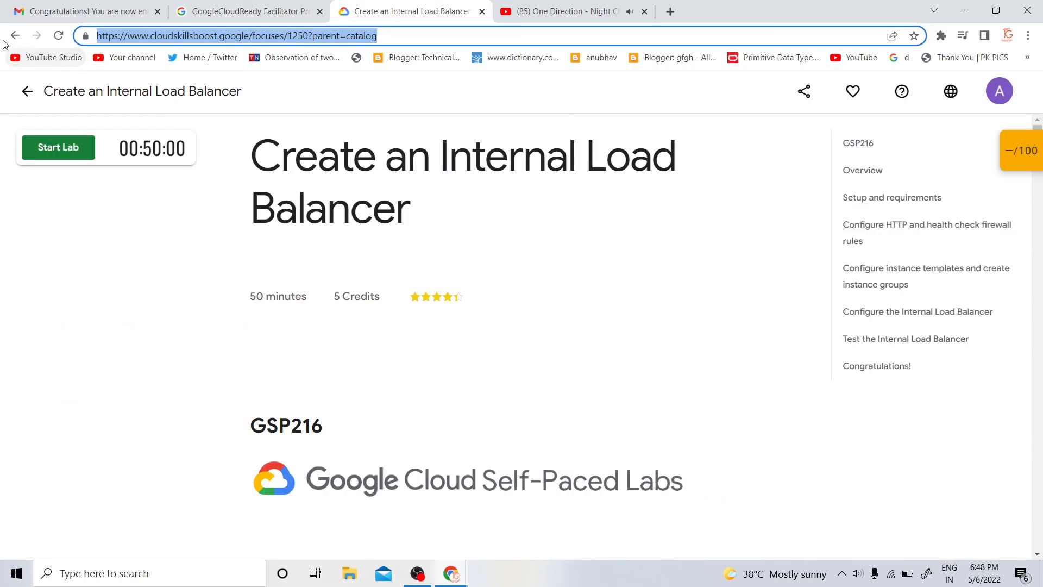
{"action": "left_click", "coordinate": [28, 92]}
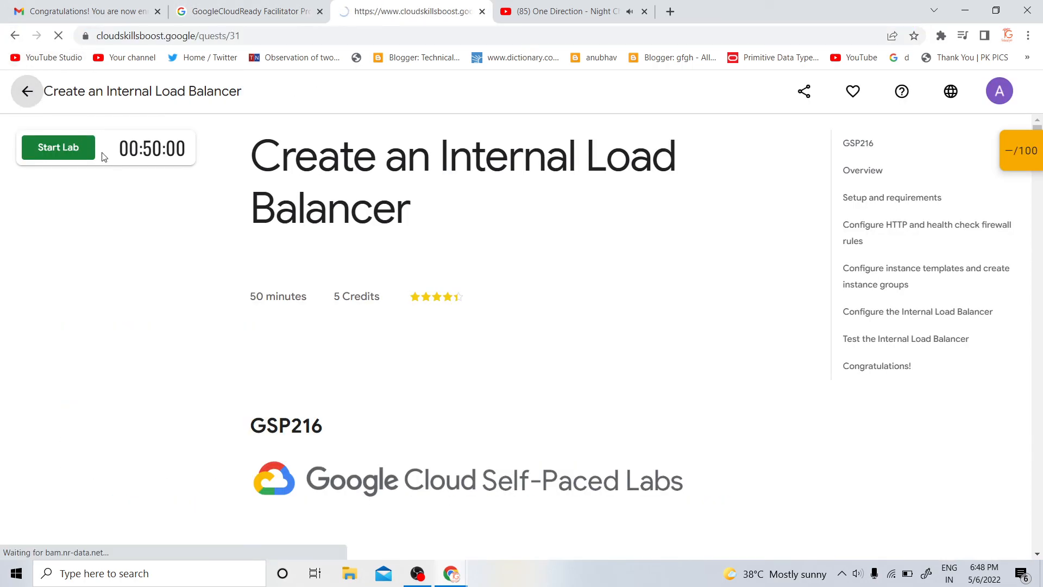
{"action": "scroll", "coordinate": [514, 260], "scroll_direction": "down", "scroll_amount": 10}
{"action": "scroll", "coordinate": [478, 288], "scroll_direction": "down", "scroll_amount": 4}
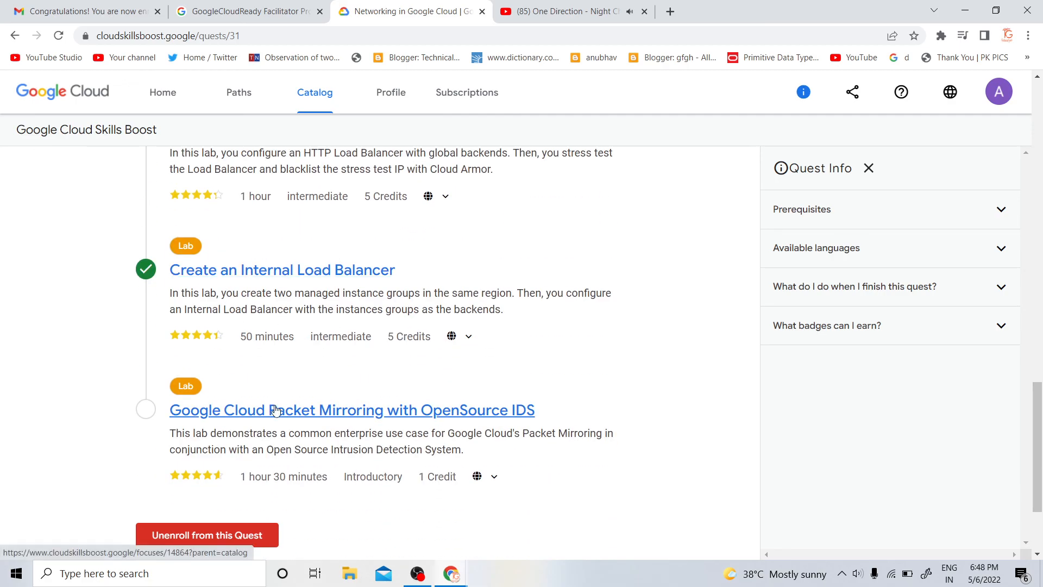
{"action": "left_click", "coordinate": [417, 573]}
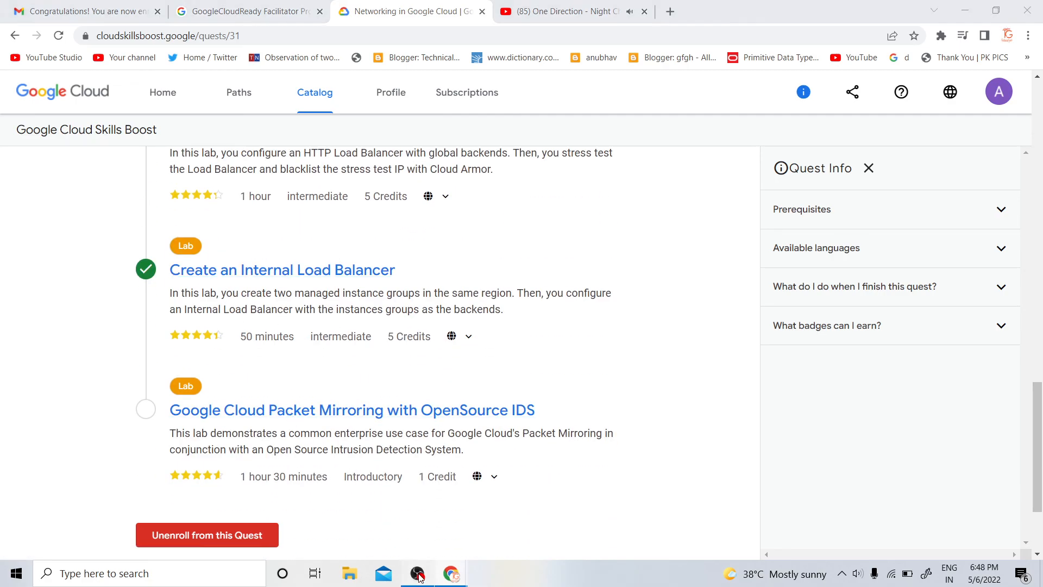